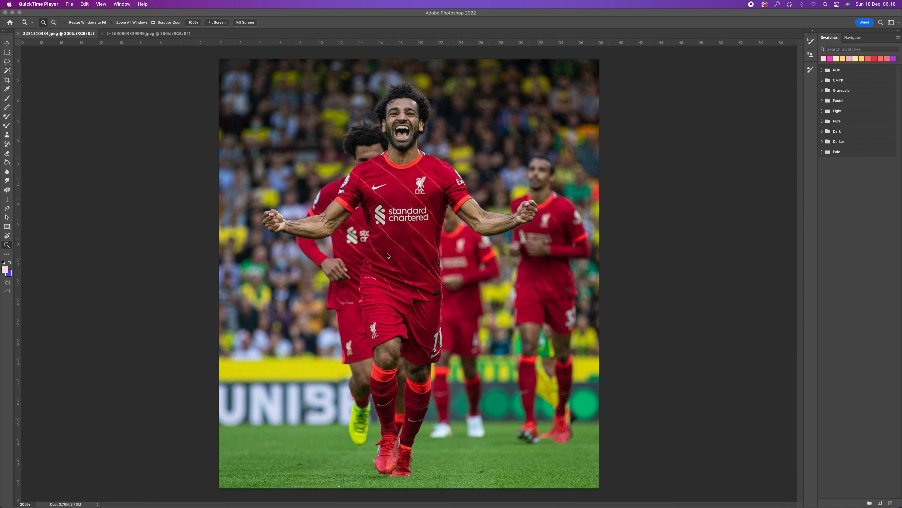
{"action": "left_click", "coordinate": [140, 36]}
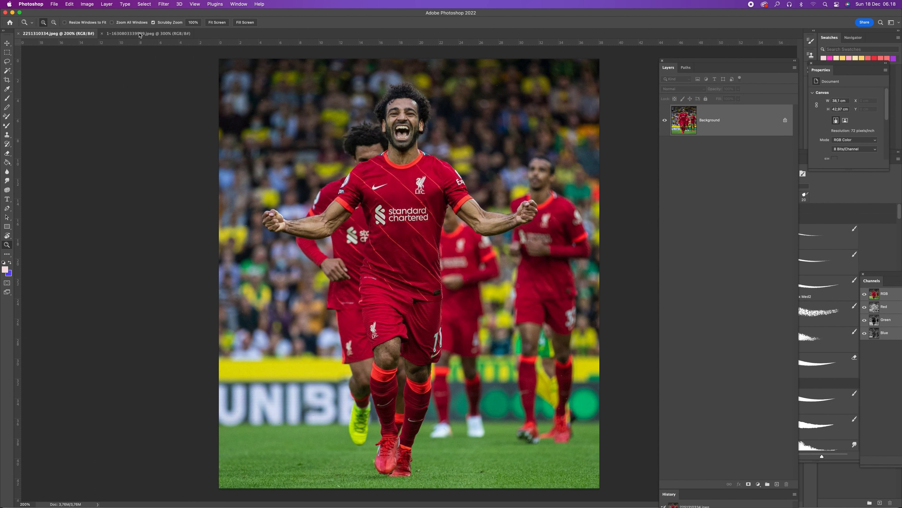
{"action": "left_click", "coordinate": [139, 36]}
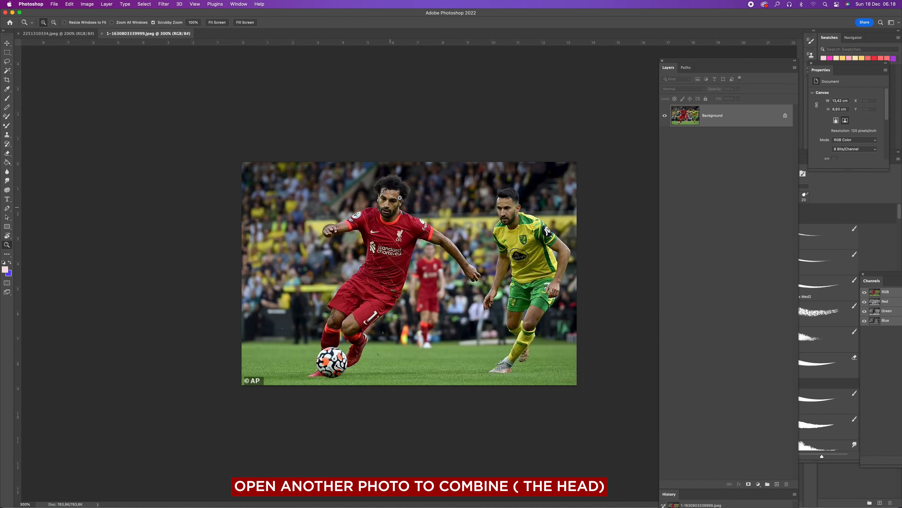
{"action": "left_click", "coordinate": [82, 34]}
{"action": "left_click", "coordinate": [126, 35]}
Create a new RGB document from the 2000 pixel grid Art & Illustration preset, 2000 x 2000 px at 300 ppi
{"action": "left_click", "coordinate": [55, 5]}
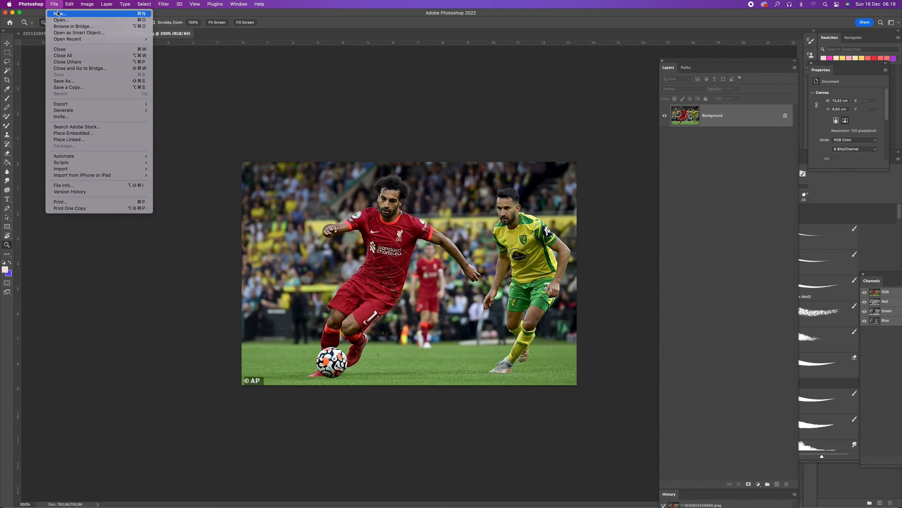
{"action": "left_click", "coordinate": [58, 13]}
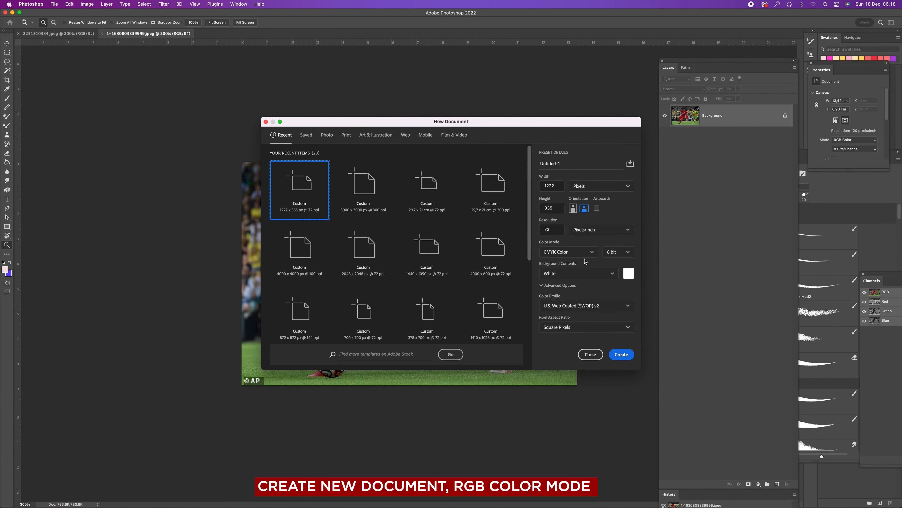
{"action": "scroll", "coordinate": [490, 256], "scroll_direction": "down", "scroll_amount": 2}
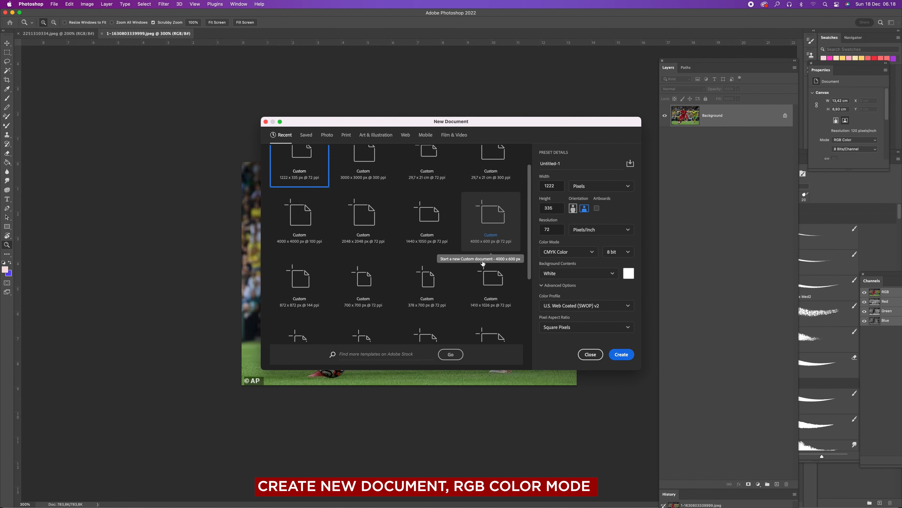
{"action": "left_click", "coordinate": [345, 135]}
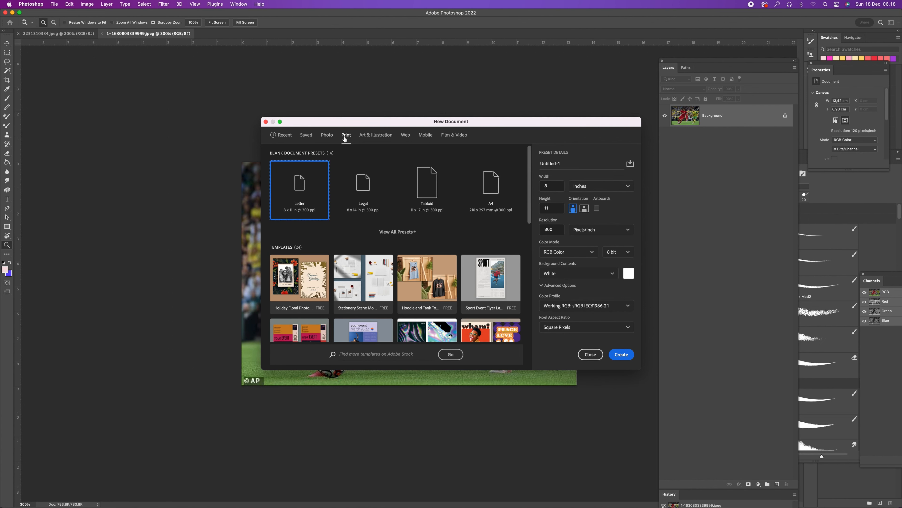
{"action": "left_click", "coordinate": [373, 137]}
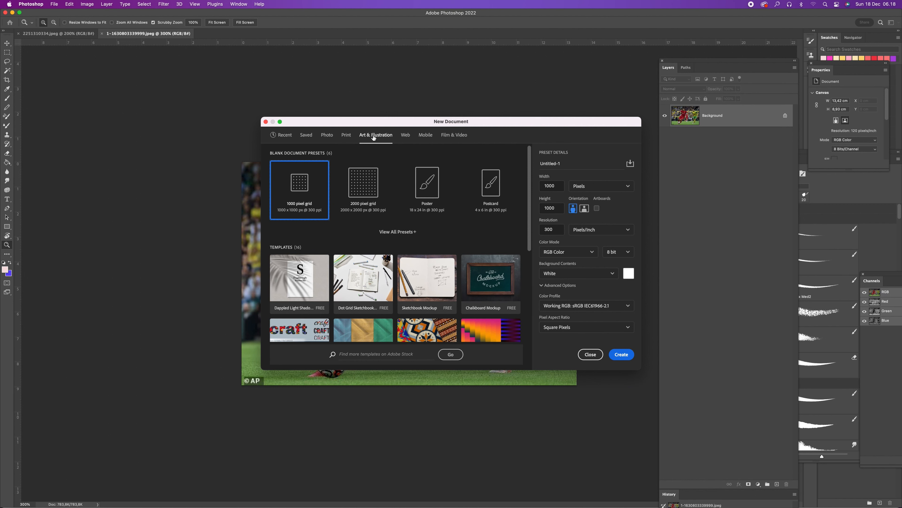
{"action": "left_click", "coordinate": [346, 136]}
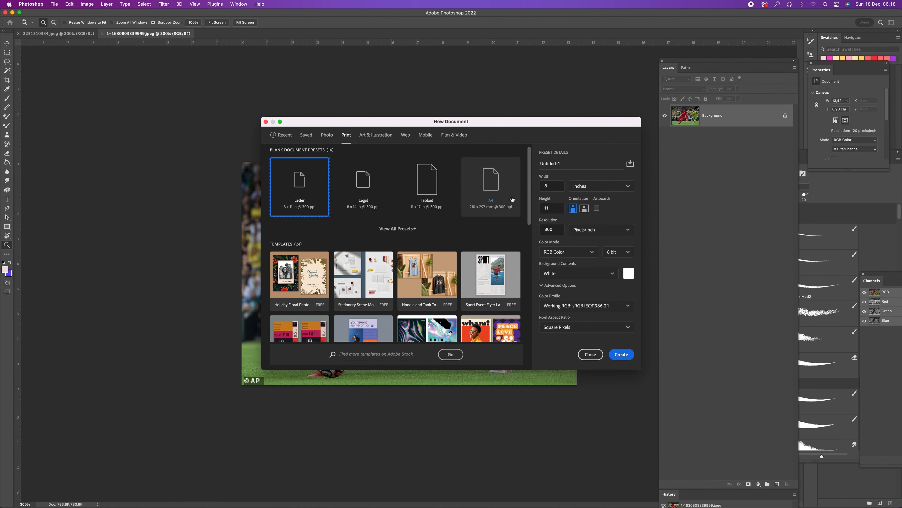
{"action": "left_click", "coordinate": [376, 136]}
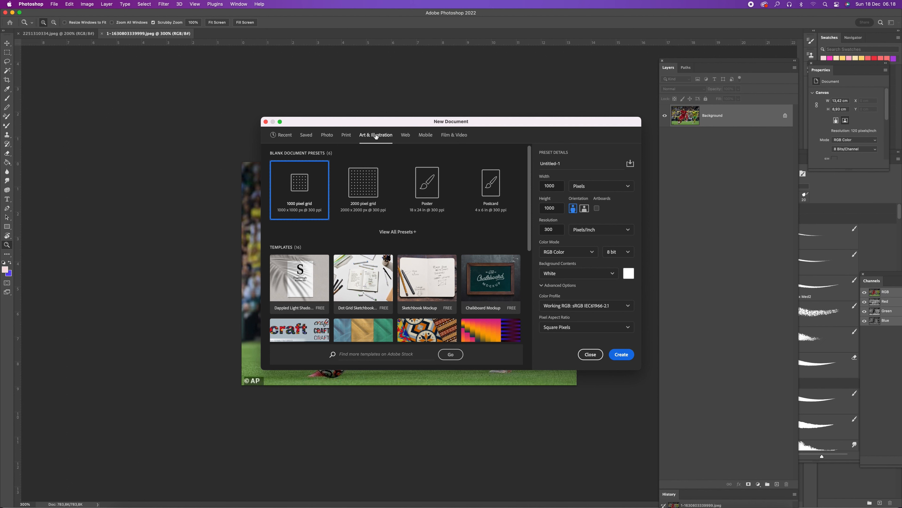
{"action": "double_click", "coordinate": [366, 180]}
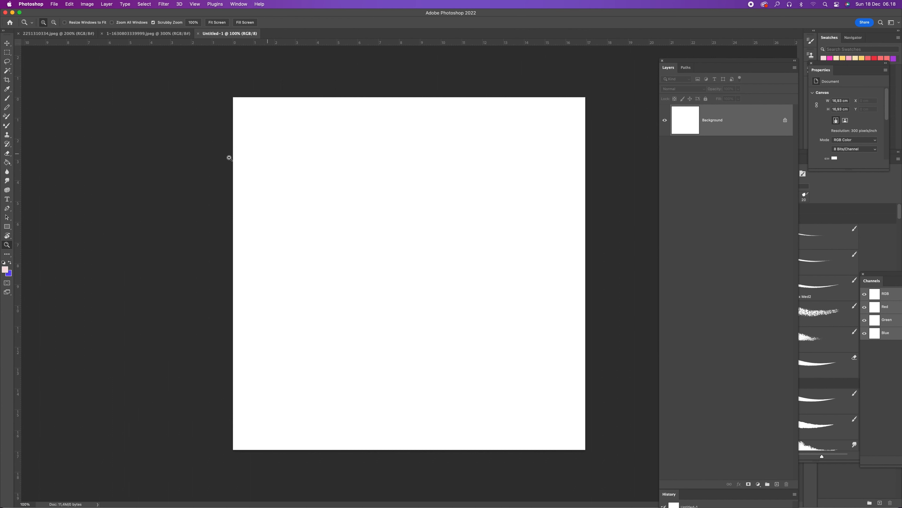
{"action": "left_click", "coordinate": [54, 4]}
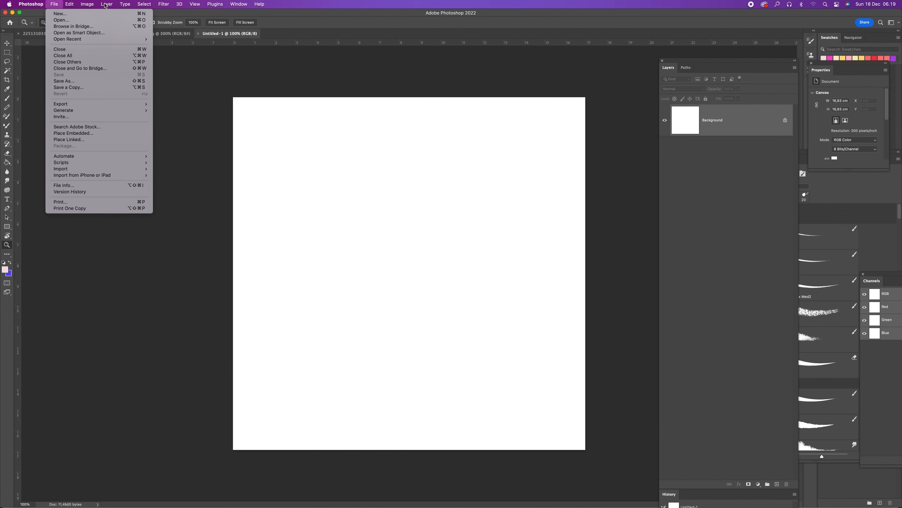
{"action": "mouse_move", "coordinate": [83, 7]}
{"action": "mouse_move", "coordinate": [117, 13]}
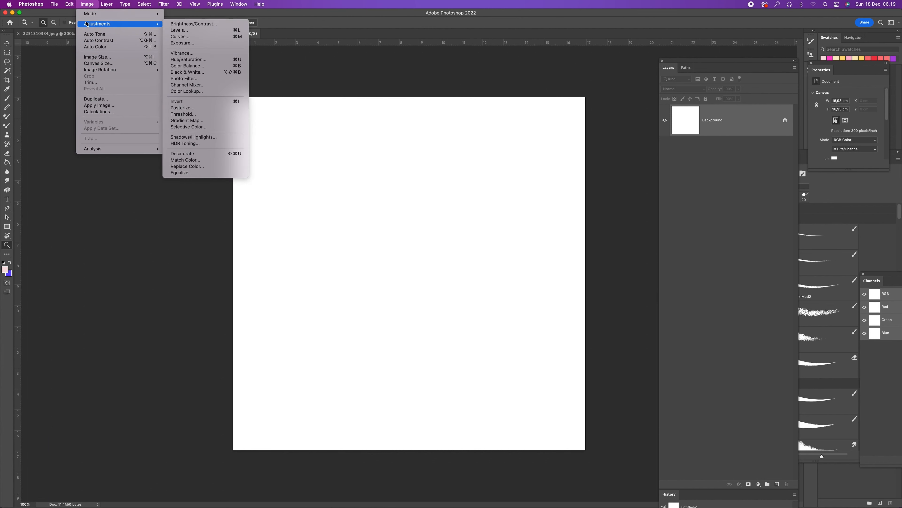
{"action": "left_click", "coordinate": [322, 34]}
Draw a loose Lasso selection around the dribbling player in red and the ball in 1-1630803339999.jpeg
{"action": "left_click", "coordinate": [167, 34]}
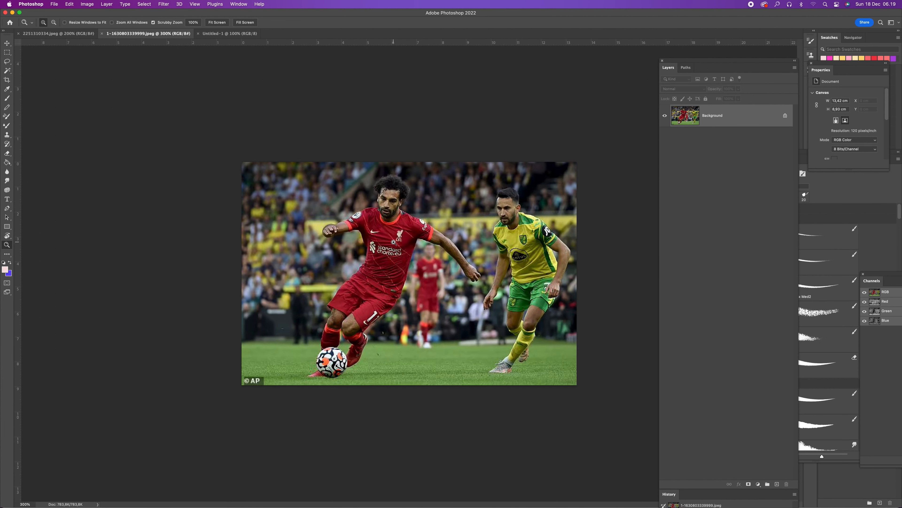
{"action": "key", "text": "l"}
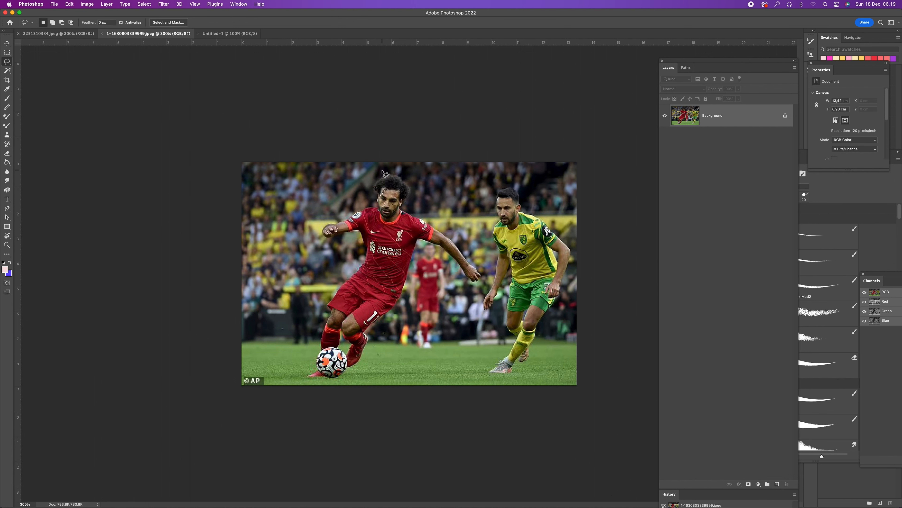
{"action": "mouse_move", "coordinate": [382, 172]}
{"action": "left_mouse_down"}
{"action": "mouse_move", "coordinate": [319, 223]}
{"action": "mouse_move", "coordinate": [318, 243]}
{"action": "mouse_move", "coordinate": [351, 250]}
{"action": "mouse_move", "coordinate": [299, 367]}
{"action": "mouse_move", "coordinate": [300, 383]}
{"action": "mouse_move", "coordinate": [334, 384]}
{"action": "mouse_move", "coordinate": [364, 370]}
{"action": "mouse_move", "coordinate": [421, 281]}
{"action": "mouse_move", "coordinate": [426, 252]}
{"action": "mouse_move", "coordinate": [439, 251]}
{"action": "mouse_move", "coordinate": [460, 281]}
{"action": "mouse_move", "coordinate": [483, 287]}
{"action": "mouse_move", "coordinate": [471, 251]}
{"action": "mouse_move", "coordinate": [417, 207]}
{"action": "mouse_move", "coordinate": [421, 193]}
{"action": "mouse_move", "coordinate": [382, 172]}
{"action": "left_mouse_up"}
Float the blank document and both photos in separate windows and bring 1-1630803339999.jpeg to the front
{"action": "left_click_drag", "start_coordinate": [242, 34], "coordinate": [507, 70]}
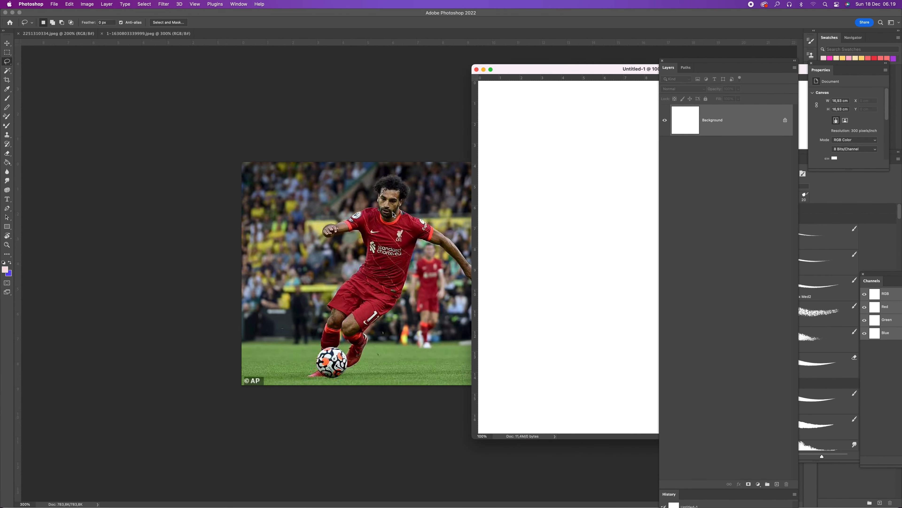
{"action": "left_click", "coordinate": [393, 214]}
{"action": "left_click_drag", "start_coordinate": [166, 34], "coordinate": [169, 62]}
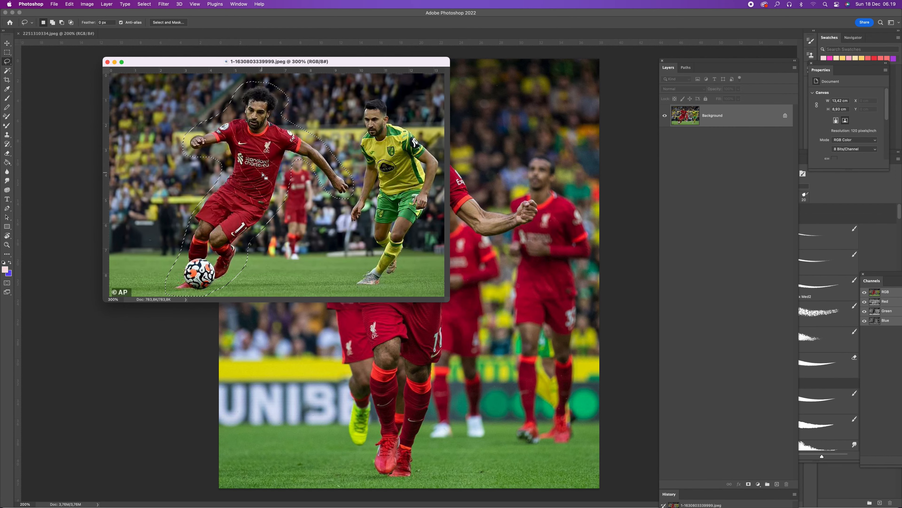
{"action": "left_click_drag", "start_coordinate": [76, 33], "coordinate": [77, 60]}
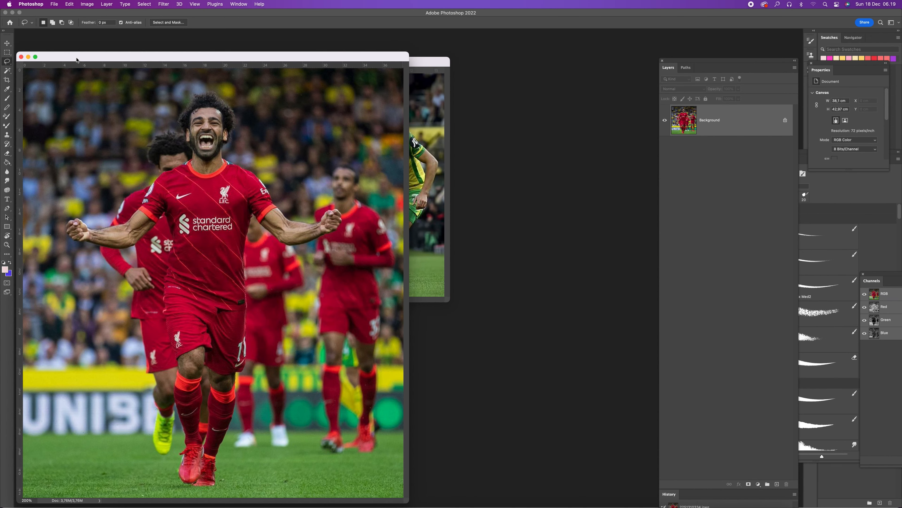
{"action": "left_click", "coordinate": [239, 4]}
{"action": "left_click", "coordinate": [255, 302]}
{"action": "left_click", "coordinate": [428, 208]}
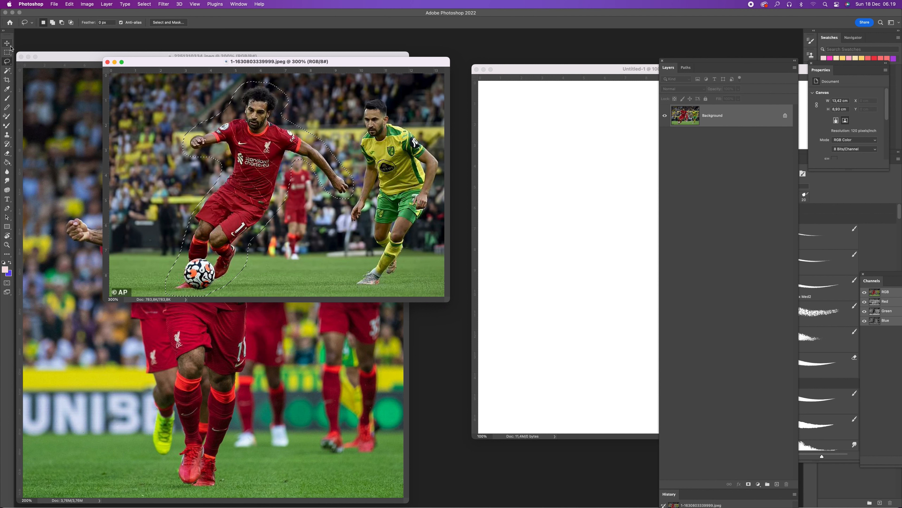
Move the selected player into the blank Untitled-1 document with the Move tool and bring that document's window into full view
{"action": "key", "text": "v"}
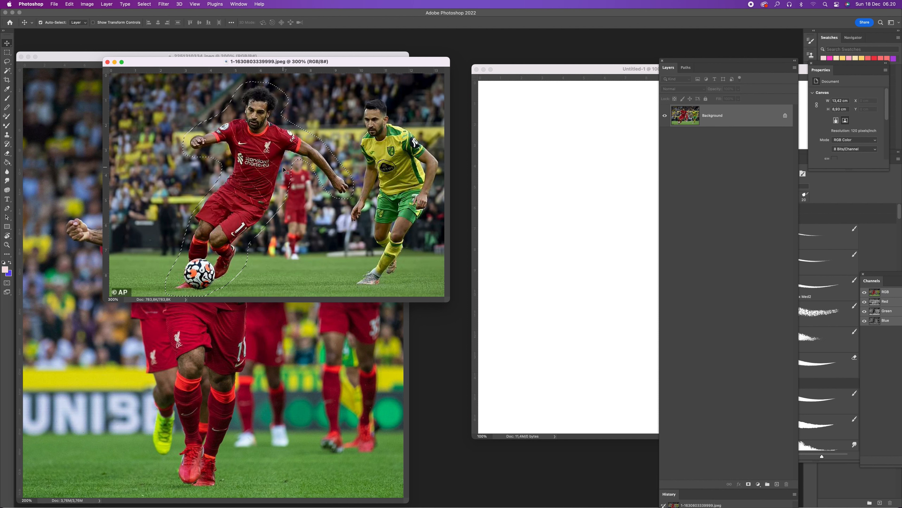
{"action": "left_click_drag", "start_coordinate": [283, 170], "coordinate": [433, 220]}
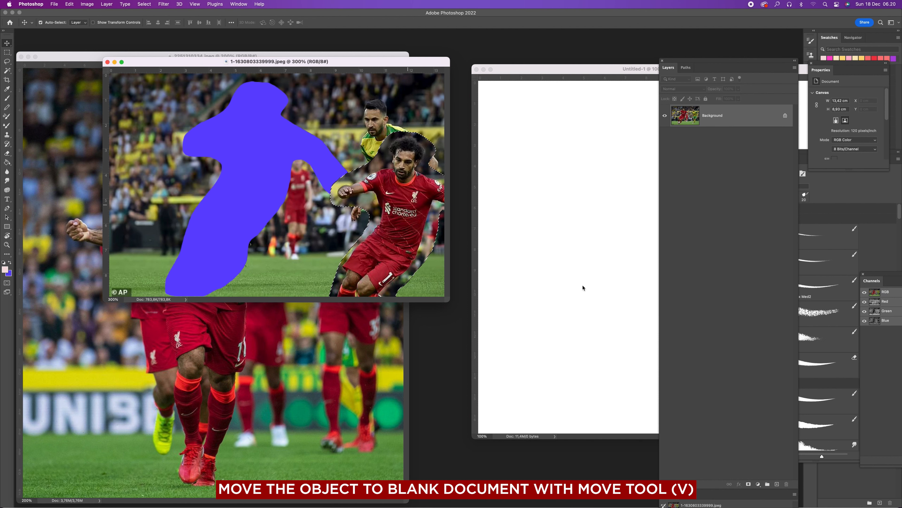
{"action": "left_click_drag", "start_coordinate": [583, 288], "coordinate": [583, 287]}
{"action": "left_click_drag", "start_coordinate": [592, 69], "coordinate": [305, 49]}
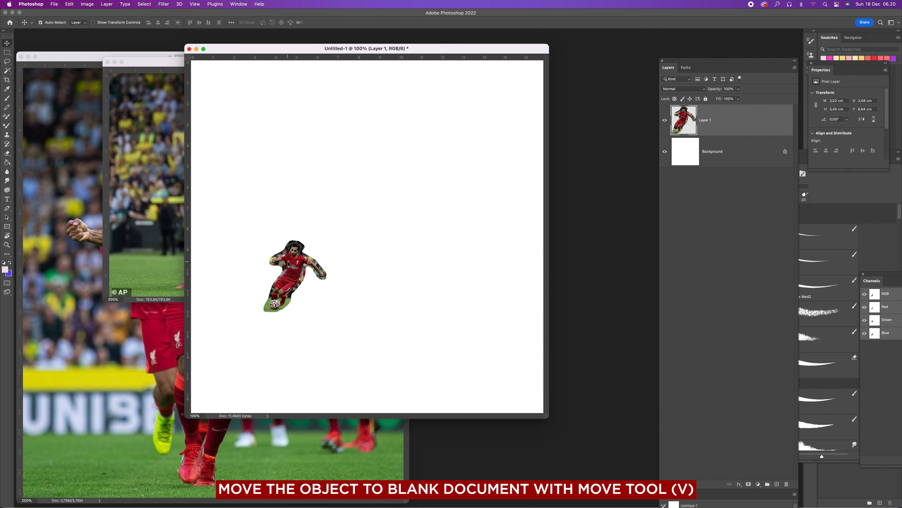
Scale the player layer up to about 10.85 x 12.4 cm with Free Transform and center it on the canvas
{"action": "key", "text": "ctrl+t"}
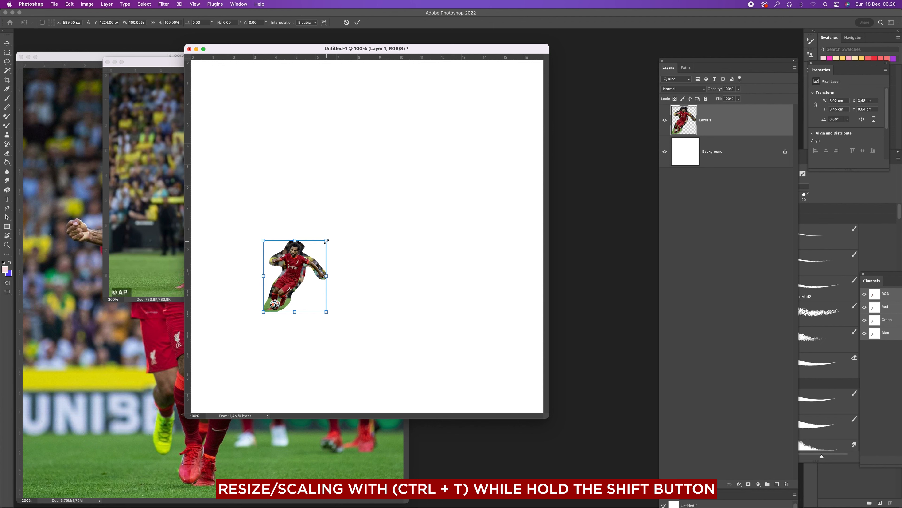
{"action": "left_click_drag", "start_coordinate": [330, 238], "coordinate": [582, 136]}
{"action": "left_click_drag", "start_coordinate": [368, 137], "coordinate": [377, 225]}
{"action": "key", "text": "Return"}
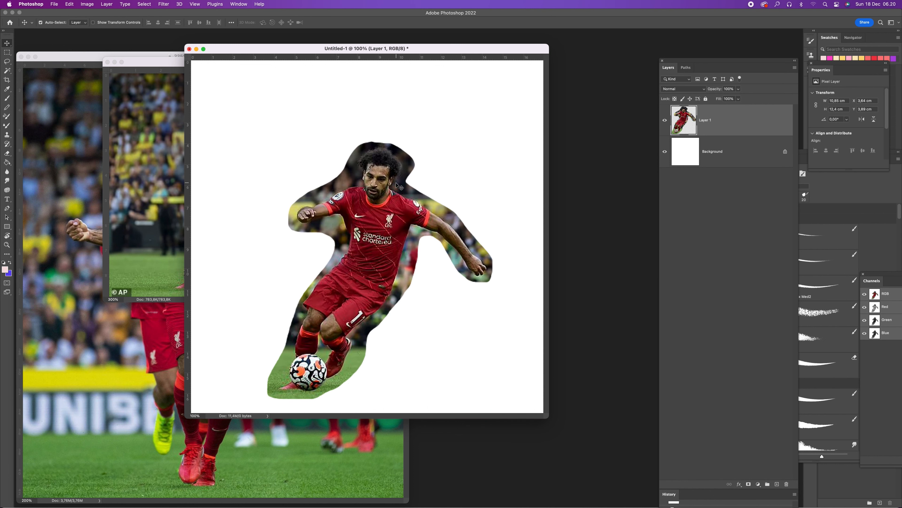
Lasso the laughing player's head in 2251310334.jpeg and move it into Untitled-1 with the Move tool
{"action": "left_click", "coordinate": [78, 254]}
{"action": "key", "text": "l"}
{"action": "mouse_move", "coordinate": [225, 90]}
{"action": "left_mouse_down"}
{"action": "mouse_move", "coordinate": [205, 83]}
{"action": "mouse_move", "coordinate": [177, 104]}
{"action": "mouse_move", "coordinate": [175, 133]}
{"action": "mouse_move", "coordinate": [198, 162]}
{"action": "mouse_move", "coordinate": [227, 152]}
{"action": "mouse_move", "coordinate": [239, 134]}
{"action": "mouse_move", "coordinate": [225, 91]}
{"action": "left_mouse_up"}
{"action": "key", "text": "v"}
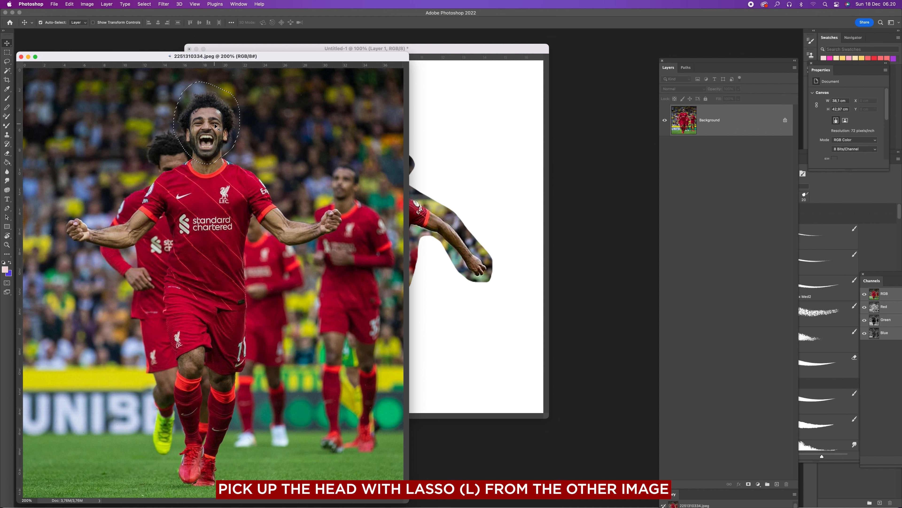
{"action": "left_click_drag", "start_coordinate": [215, 124], "coordinate": [444, 141]}
Enlarge the pasted head to about 5.5 cm wide, tilt it slightly and position it over the player's original head
{"action": "key", "text": "super+t"}
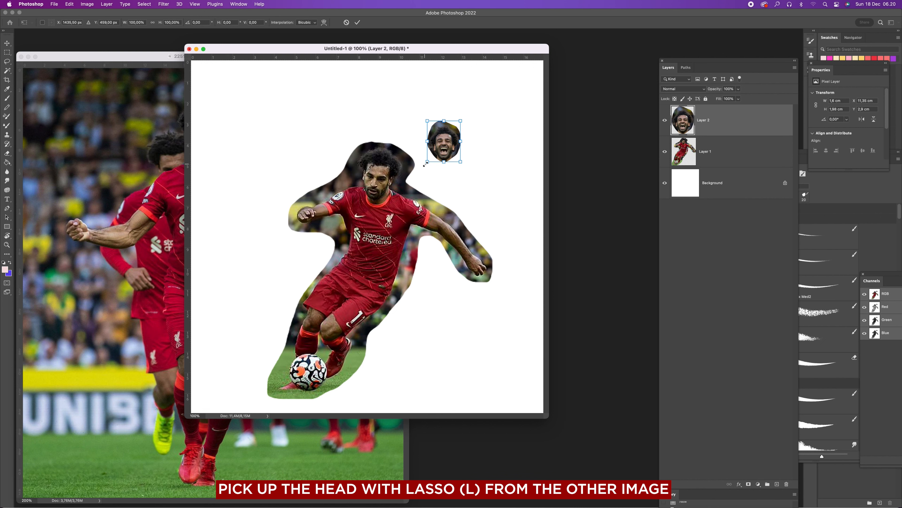
{"action": "left_click_drag", "start_coordinate": [427, 163], "coordinate": [316, 239]}
{"action": "mouse_move", "coordinate": [474, 127]}
{"action": "left_mouse_down"}
{"action": "mouse_move", "coordinate": [487, 125]}
{"action": "mouse_move", "coordinate": [483, 137]}
{"action": "left_mouse_up"}
{"action": "left_click_drag", "start_coordinate": [412, 193], "coordinate": [397, 135]}
{"action": "left_click_drag", "start_coordinate": [475, 145], "coordinate": [477, 115]}
{"action": "left_click_drag", "start_coordinate": [405, 137], "coordinate": [389, 138]}
{"action": "left_click_drag", "start_coordinate": [459, 147], "coordinate": [397, 143]}
{"action": "key", "text": "Return"}
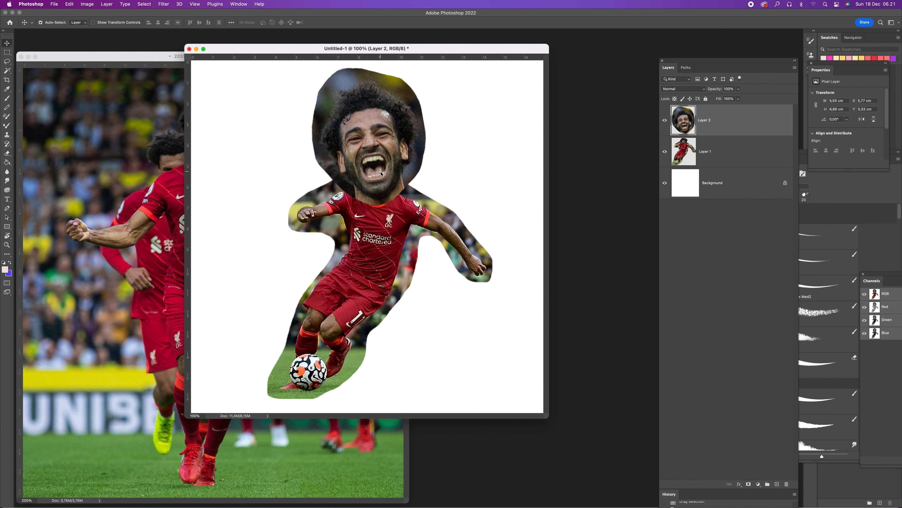
Lasso the background around the enlarged head on Layer 2 closely along the hair and jaw, delete it and deselect
{"action": "key", "text": "f"}
{"action": "scroll", "coordinate": [384, 174], "scroll_direction": "right", "scroll_amount": 6}
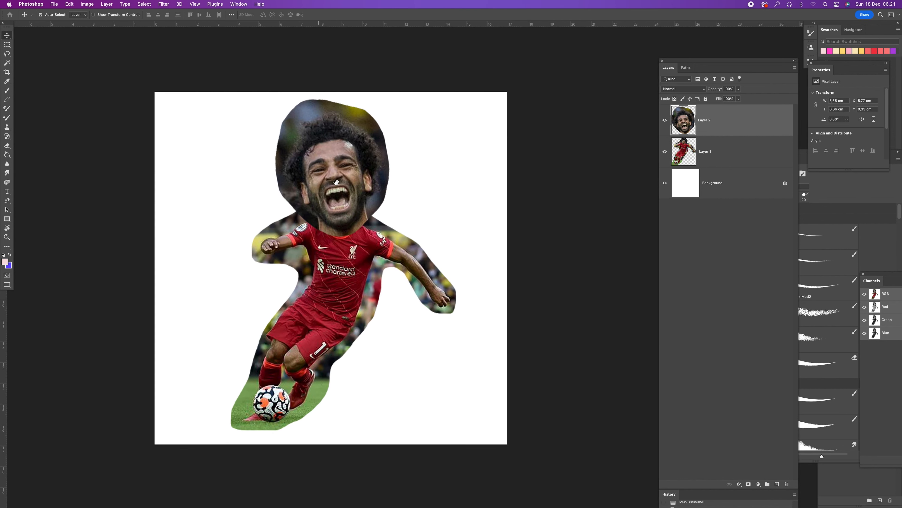
{"action": "key", "text": "z"}
{"action": "left_click_drag", "start_coordinate": [391, 192], "coordinate": [701, 160]}
{"action": "key", "text": "l"}
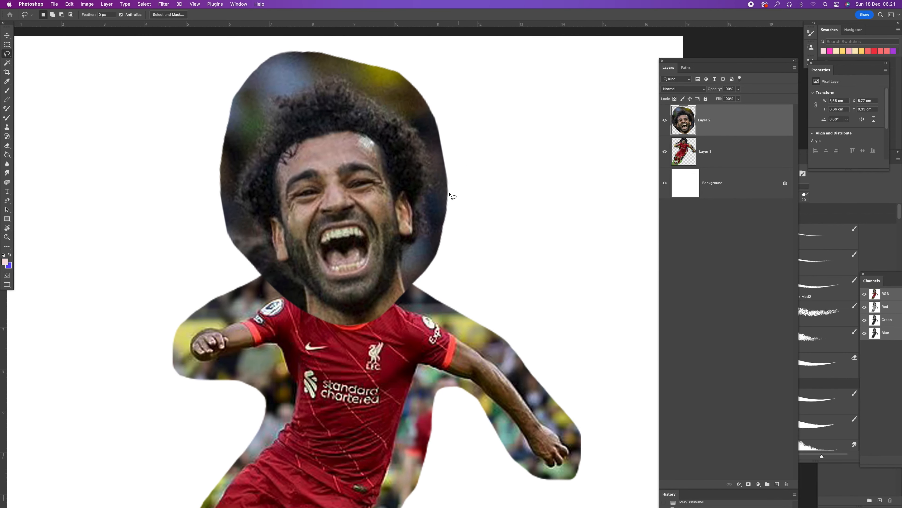
{"action": "mouse_move", "coordinate": [305, 291]}
{"action": "left_mouse_down"}
{"action": "mouse_move", "coordinate": [275, 268]}
{"action": "mouse_move", "coordinate": [264, 232]}
{"action": "mouse_move", "coordinate": [236, 200]}
{"action": "mouse_move", "coordinate": [266, 102]}
{"action": "mouse_move", "coordinate": [338, 76]}
{"action": "mouse_move", "coordinate": [411, 121]}
{"action": "left_mouse_up"}
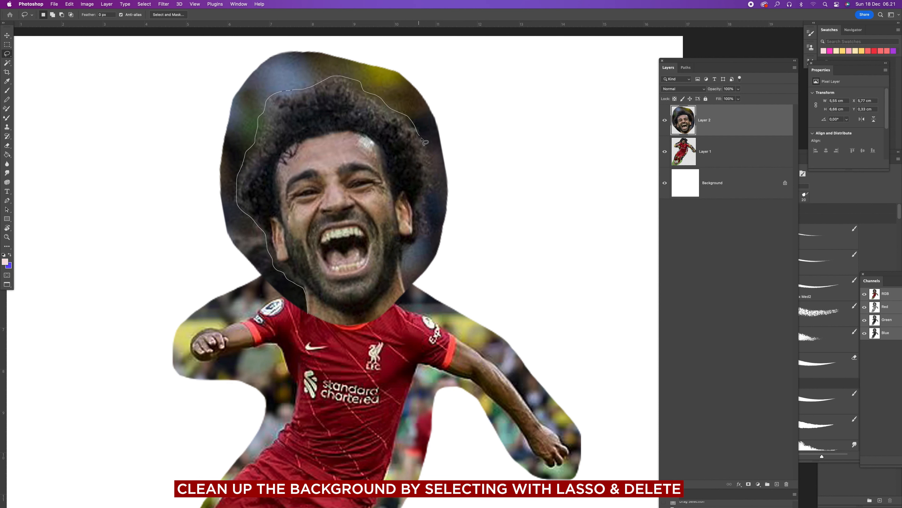
{"action": "mouse_move", "coordinate": [432, 164]}
{"action": "left_mouse_down"}
{"action": "mouse_move", "coordinate": [435, 187]}
{"action": "mouse_move", "coordinate": [406, 250]}
{"action": "left_mouse_up"}
{"action": "mouse_move", "coordinate": [409, 298]}
{"action": "left_mouse_down"}
{"action": "mouse_move", "coordinate": [478, 69]}
{"action": "mouse_move", "coordinate": [346, 19]}
{"action": "mouse_move", "coordinate": [116, 113]}
{"action": "mouse_move", "coordinate": [95, 297]}
{"action": "mouse_move", "coordinate": [176, 356]}
{"action": "mouse_move", "coordinate": [273, 365]}
{"action": "mouse_move", "coordinate": [305, 321]}
{"action": "left_mouse_up"}
{"action": "key", "text": "Delete"}
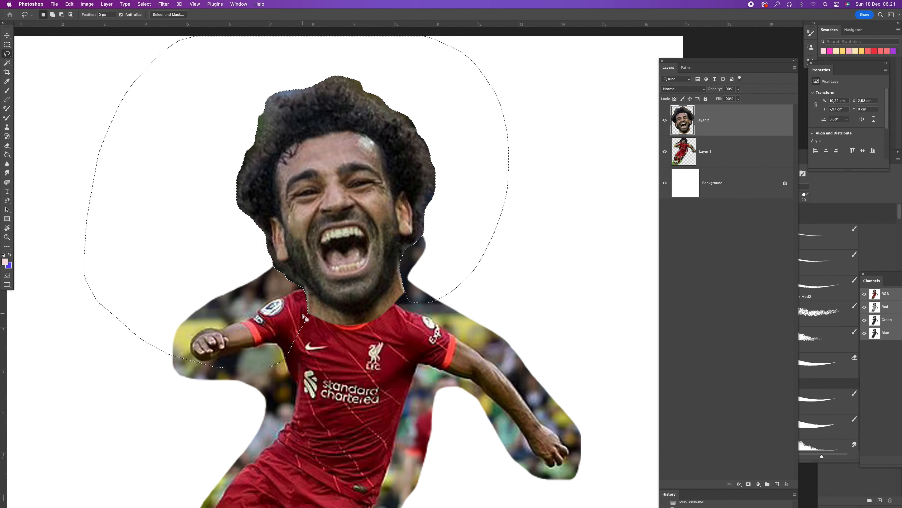
{"action": "key", "text": "super+d"}
On Layer 1, lasso the background around the bent arm, its shoulder and the adjoining side of the chest
{"action": "left_click_drag", "start_coordinate": [374, 321], "coordinate": [391, 227]}
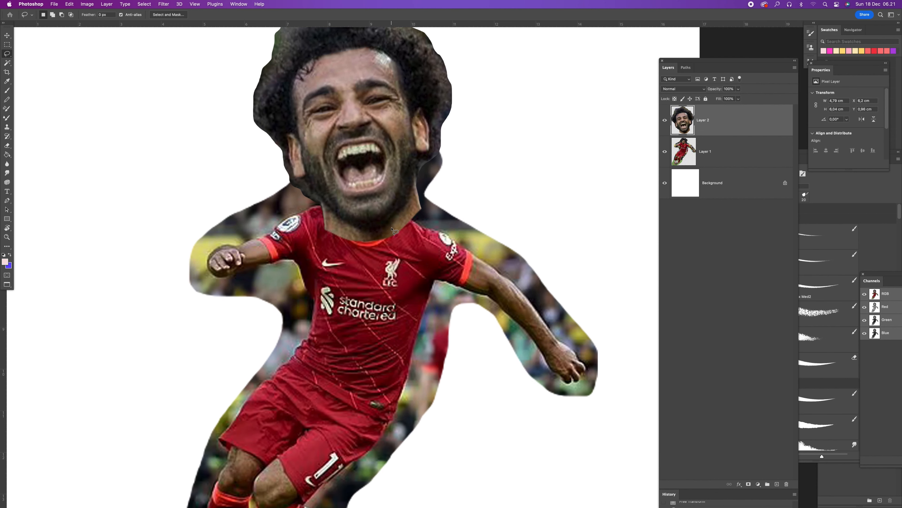
{"action": "left_click", "coordinate": [733, 157]}
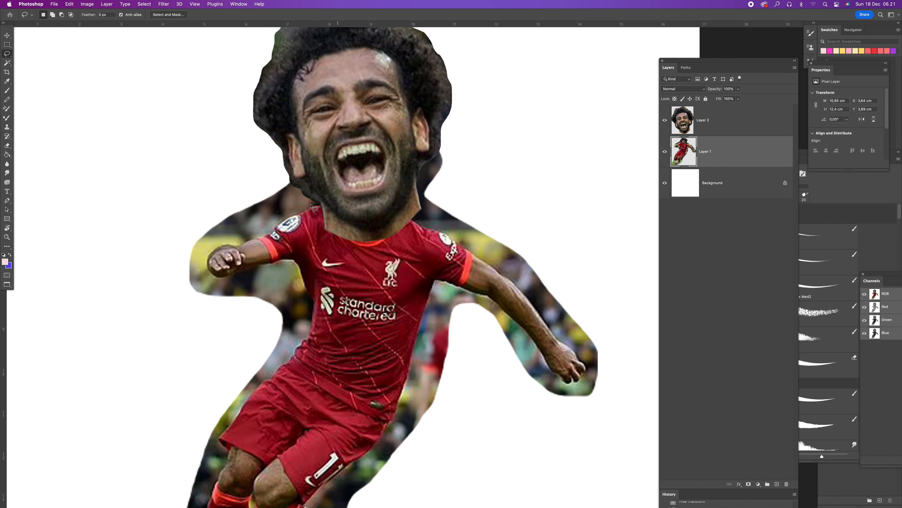
{"action": "mouse_move", "coordinate": [302, 170]}
{"action": "left_mouse_down"}
{"action": "mouse_move", "coordinate": [327, 198]}
{"action": "mouse_move", "coordinate": [286, 217]}
{"action": "left_mouse_up"}
{"action": "left_click_drag", "start_coordinate": [208, 275], "coordinate": [288, 265]}
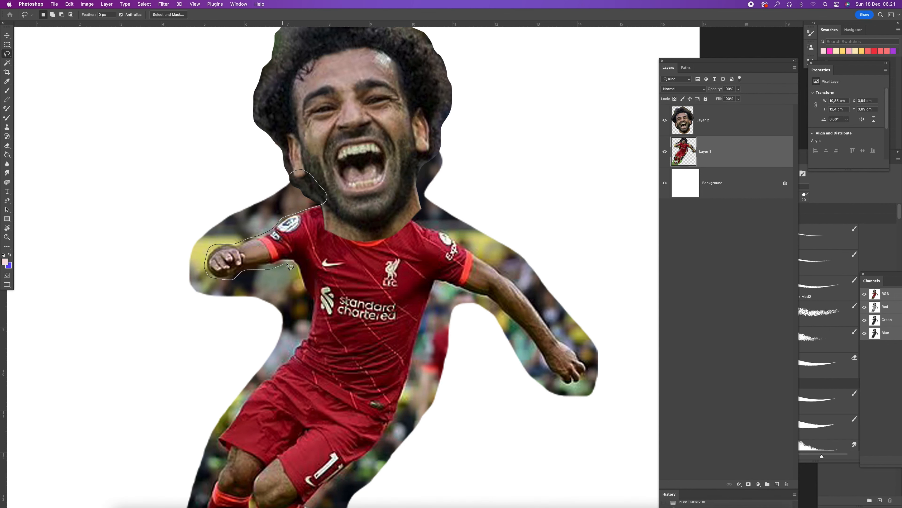
{"action": "mouse_move", "coordinate": [309, 303]}
{"action": "left_mouse_down"}
{"action": "mouse_move", "coordinate": [151, 327]}
{"action": "mouse_move", "coordinate": [181, 34]}
{"action": "mouse_move", "coordinate": [306, 138]}
{"action": "left_mouse_up"}
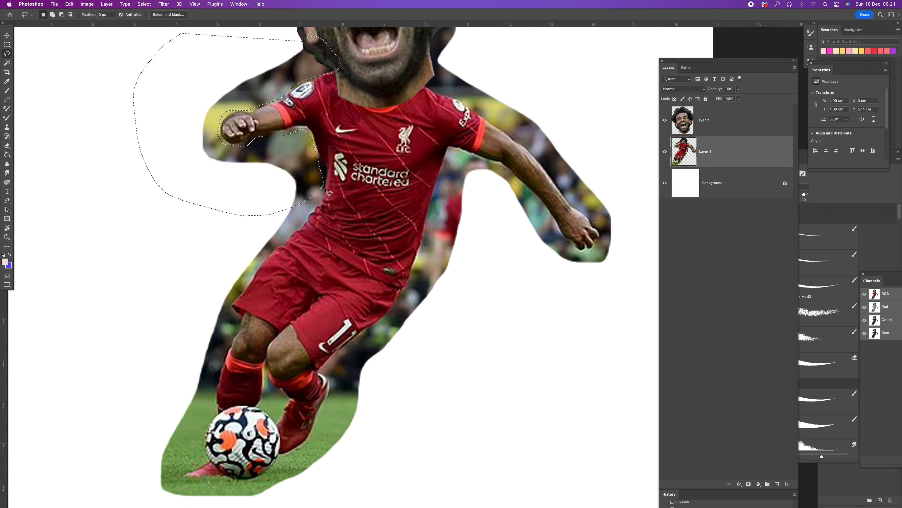
{"action": "left_click_drag", "start_coordinate": [223, 134], "coordinate": [214, 185]}
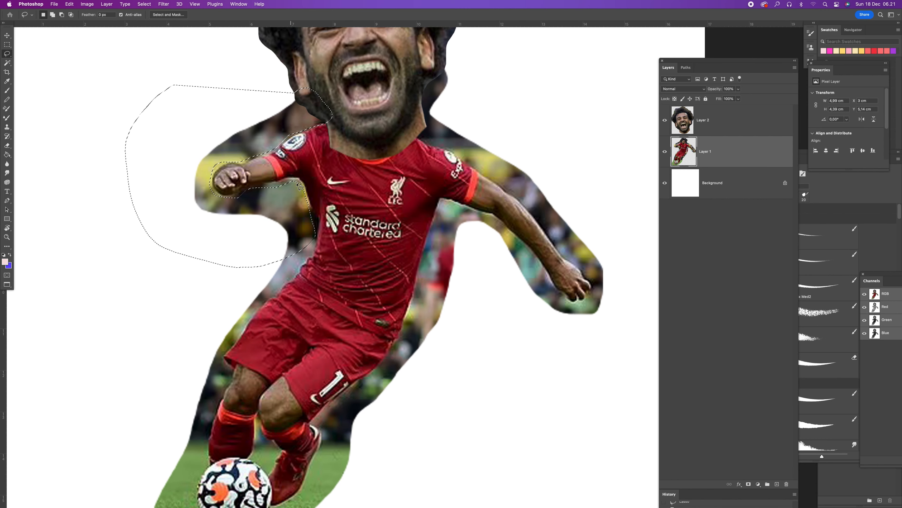
Extend the selection over the background along the shorts and front leg, around the ball and beneath the foot
{"action": "mouse_move", "coordinate": [306, 224]}
{"action": "left_mouse_down"}
{"action": "mouse_move", "coordinate": [316, 236]}
{"action": "mouse_move", "coordinate": [309, 259]}
{"action": "mouse_move", "coordinate": [242, 336]}
{"action": "mouse_move", "coordinate": [153, 284]}
{"action": "mouse_move", "coordinate": [185, 218]}
{"action": "mouse_move", "coordinate": [205, 228]}
{"action": "left_mouse_up"}
{"action": "scroll", "coordinate": [205, 227], "scroll_direction": "down", "scroll_amount": 8}
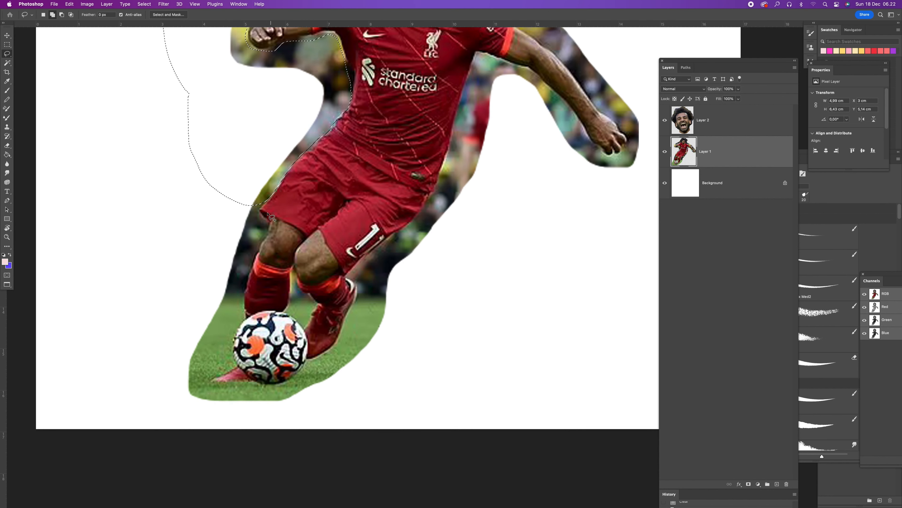
{"action": "mouse_move", "coordinate": [267, 200]}
{"action": "left_mouse_down"}
{"action": "mouse_move", "coordinate": [270, 228]}
{"action": "mouse_move", "coordinate": [245, 277]}
{"action": "mouse_move", "coordinate": [247, 319]}
{"action": "mouse_move", "coordinate": [230, 341]}
{"action": "mouse_move", "coordinate": [236, 364]}
{"action": "mouse_move", "coordinate": [200, 374]}
{"action": "mouse_move", "coordinate": [195, 171]}
{"action": "mouse_move", "coordinate": [235, 169]}
{"action": "left_mouse_up"}
{"action": "scroll", "coordinate": [235, 192], "scroll_direction": "down", "scroll_amount": 5}
{"action": "key", "text": "shift"}
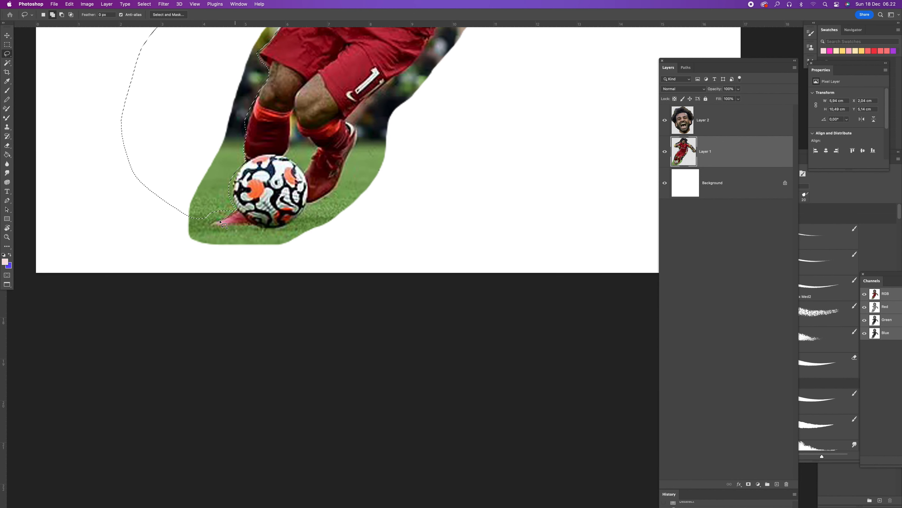
{"action": "mouse_move", "coordinate": [305, 208]}
{"action": "left_mouse_down"}
{"action": "mouse_move", "coordinate": [206, 272]}
{"action": "mouse_move", "coordinate": [179, 211]}
{"action": "left_mouse_up"}
{"action": "scroll", "coordinate": [322, 275], "scroll_direction": "up", "scroll_amount": 3}
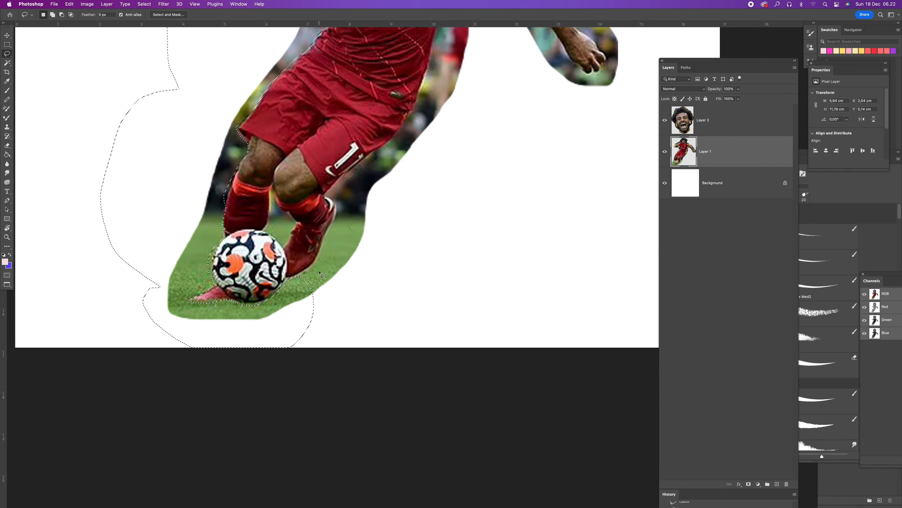
Add the background behind the trailing boot, beside the shorts and torso, and under the outstretched arm to the lasso selection
{"action": "left_click", "coordinate": [8, 54]}
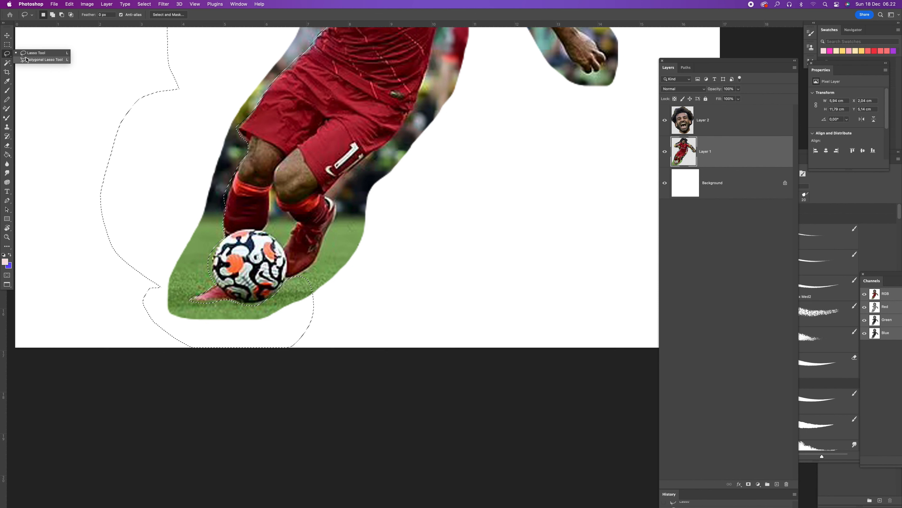
{"action": "left_click", "coordinate": [9, 54]}
{"action": "key", "text": "shift"}
{"action": "mouse_move", "coordinate": [298, 276]}
{"action": "left_mouse_down"}
{"action": "mouse_move", "coordinate": [318, 266]}
{"action": "mouse_move", "coordinate": [356, 169]}
{"action": "mouse_move", "coordinate": [407, 171]}
{"action": "mouse_move", "coordinate": [316, 329]}
{"action": "mouse_move", "coordinate": [306, 326]}
{"action": "left_mouse_up"}
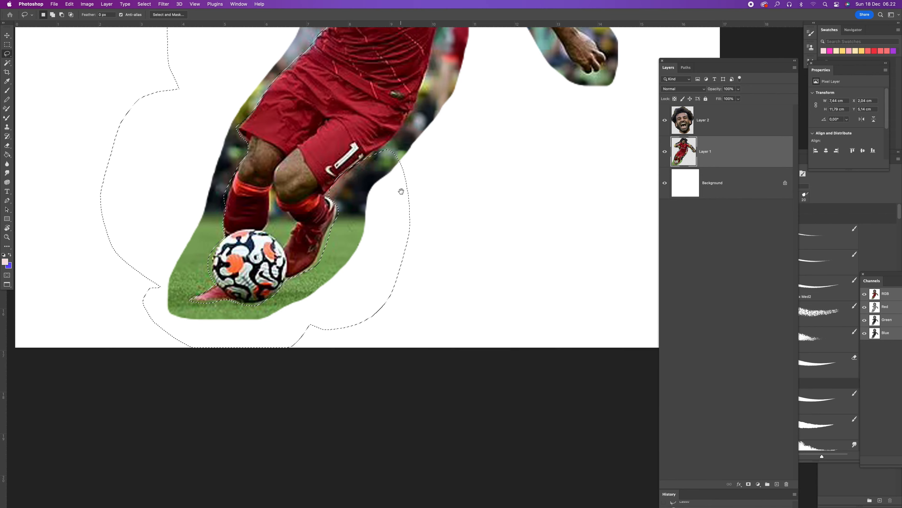
{"action": "left_click_drag", "start_coordinate": [401, 192], "coordinate": [372, 317]}
{"action": "key", "text": "shift"}
{"action": "mouse_move", "coordinate": [356, 274]}
{"action": "left_mouse_down"}
{"action": "mouse_move", "coordinate": [408, 189]}
{"action": "mouse_move", "coordinate": [427, 102]}
{"action": "mouse_move", "coordinate": [437, 103]}
{"action": "mouse_move", "coordinate": [464, 204]}
{"action": "mouse_move", "coordinate": [404, 321]}
{"action": "mouse_move", "coordinate": [361, 335]}
{"action": "left_mouse_up"}
{"action": "scroll", "coordinate": [360, 335], "scroll_direction": "up", "scroll_amount": 8}
{"action": "key", "text": "shift"}
{"action": "mouse_move", "coordinate": [328, 379]}
{"action": "left_mouse_down"}
{"action": "mouse_move", "coordinate": [370, 238]}
{"action": "mouse_move", "coordinate": [412, 250]}
{"action": "mouse_move", "coordinate": [482, 318]}
{"action": "mouse_move", "coordinate": [397, 387]}
{"action": "left_mouse_up"}
{"action": "scroll", "coordinate": [454, 376], "scroll_direction": "right", "scroll_amount": 3}
{"action": "scroll", "coordinate": [454, 376], "scroll_direction": "up", "scroll_amount": 2}
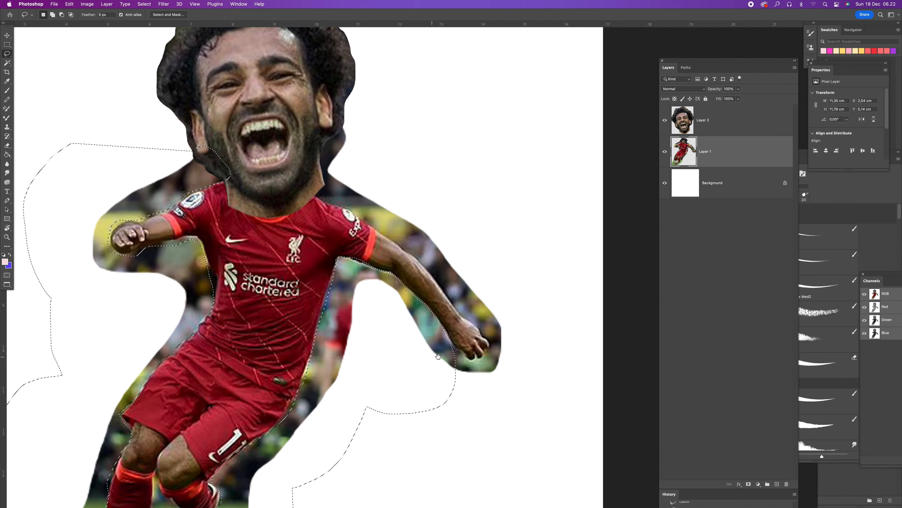
{"action": "key", "text": "shift"}
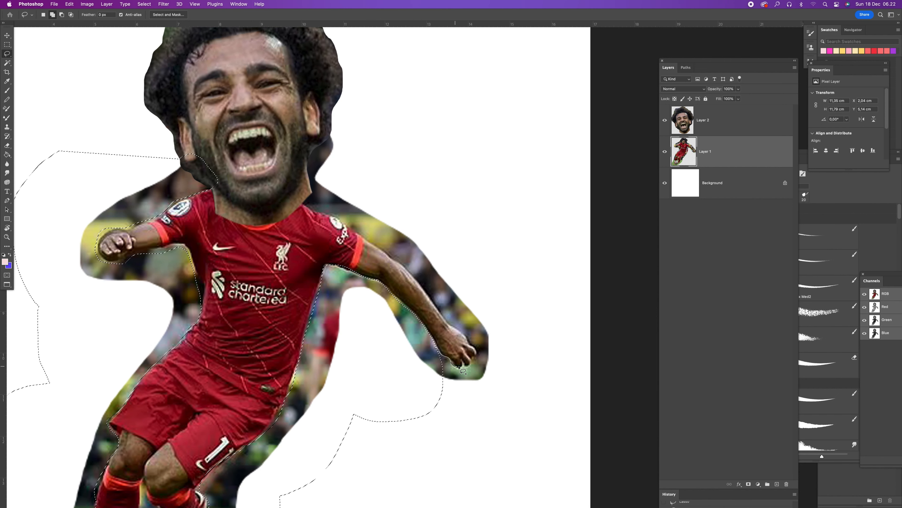
{"action": "mouse_move", "coordinate": [471, 361]}
{"action": "left_mouse_down"}
{"action": "mouse_move", "coordinate": [477, 351]}
{"action": "mouse_move", "coordinate": [382, 249]}
{"action": "mouse_move", "coordinate": [311, 211]}
{"action": "mouse_move", "coordinate": [304, 169]}
{"action": "mouse_move", "coordinate": [332, 131]}
{"action": "left_mouse_up"}
{"action": "right_click", "coordinate": [337, 129]}
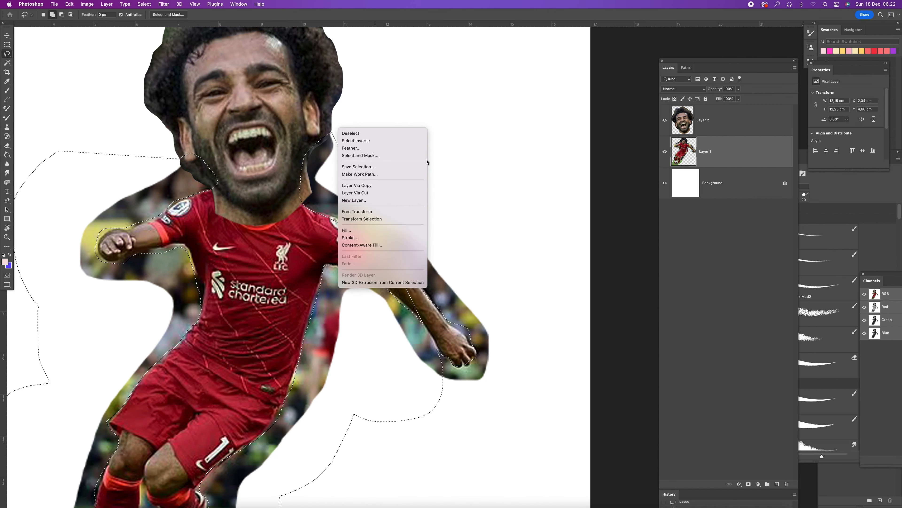
{"action": "key", "text": "Escape"}
{"action": "key", "text": "Delete"}
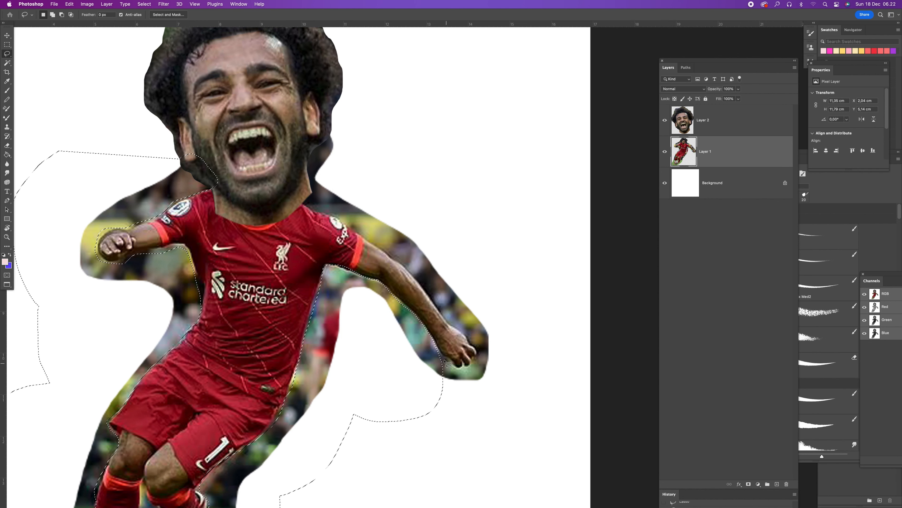
Complete the selection around the outstretched hand, upper arm and neck, delete the selected background from Layer 1 and deselect
{"action": "mouse_move", "coordinate": [435, 348]}
{"action": "left_mouse_down"}
{"action": "mouse_move", "coordinate": [447, 360]}
{"action": "mouse_move", "coordinate": [460, 331]}
{"action": "mouse_move", "coordinate": [419, 281]}
{"action": "mouse_move", "coordinate": [379, 243]}
{"action": "mouse_move", "coordinate": [314, 210]}
{"action": "mouse_move", "coordinate": [439, 197]}
{"action": "mouse_move", "coordinate": [470, 427]}
{"action": "mouse_move", "coordinate": [429, 413]}
{"action": "left_mouse_up"}
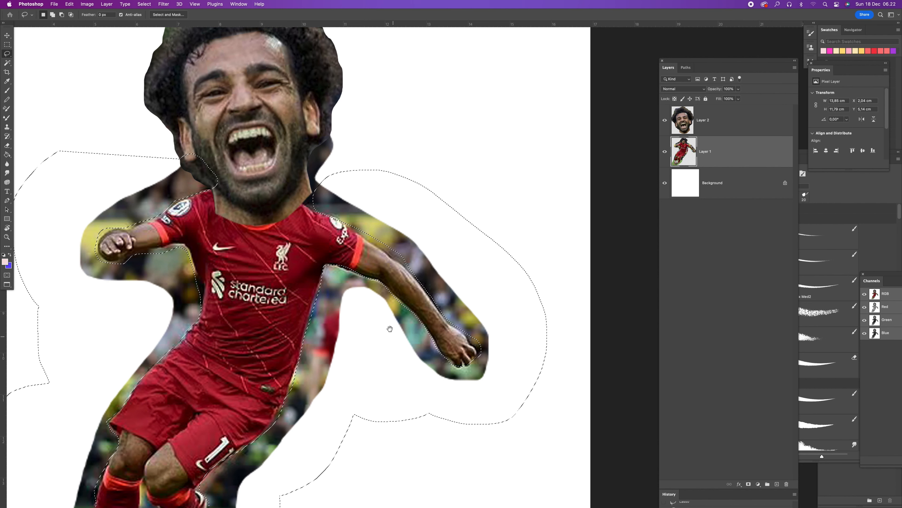
{"action": "left_click_drag", "start_coordinate": [389, 329], "coordinate": [405, 352]}
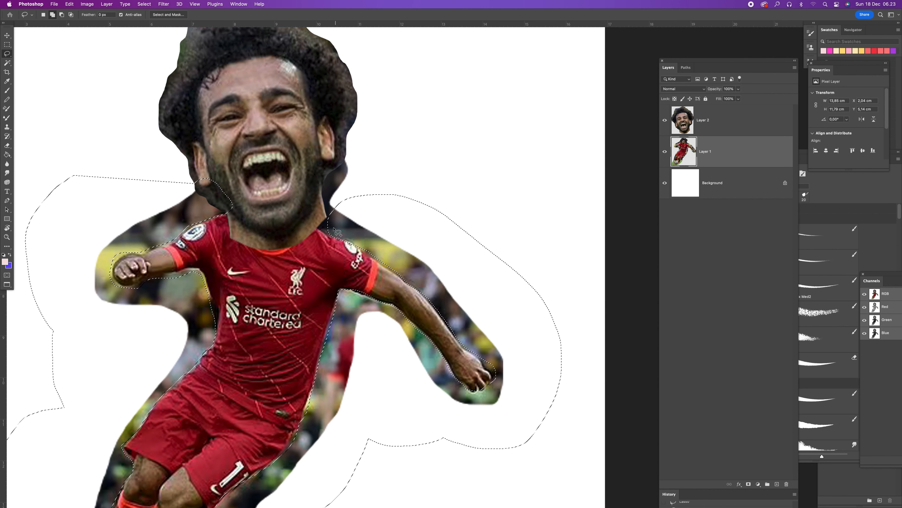
{"action": "mouse_move", "coordinate": [330, 235]}
{"action": "left_mouse_down"}
{"action": "mouse_move", "coordinate": [318, 207]}
{"action": "mouse_move", "coordinate": [322, 184]}
{"action": "mouse_move", "coordinate": [371, 137]}
{"action": "mouse_move", "coordinate": [468, 189]}
{"action": "mouse_move", "coordinate": [452, 220]}
{"action": "left_mouse_up"}
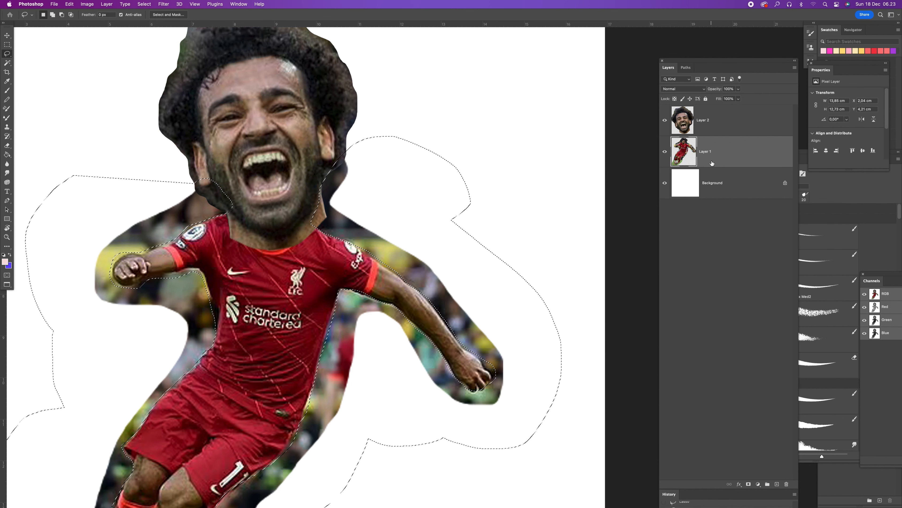
{"action": "key", "text": "Delete"}
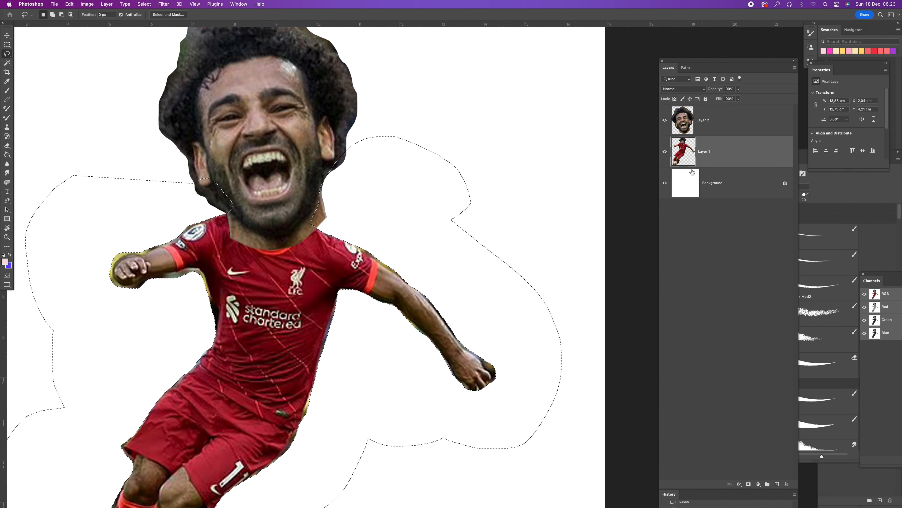
{"action": "key", "text": "super+d"}
Lasso the leftover neck under the enlarged head's chin, delete it from Layer 2 and deselect
{"action": "mouse_move", "coordinate": [435, 170]}
{"action": "left_mouse_down"}
{"action": "mouse_move", "coordinate": [494, 129]}
{"action": "mouse_move", "coordinate": [500, 143]}
{"action": "left_mouse_up"}
{"action": "key", "text": "z"}
{"action": "left_click", "coordinate": [355, 183], "text": "alt"}
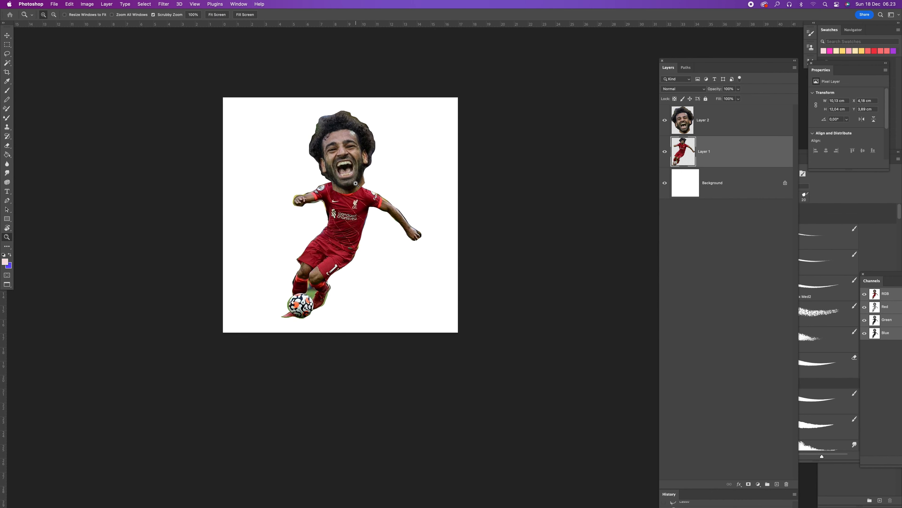
{"action": "left_click", "coordinate": [356, 183]}
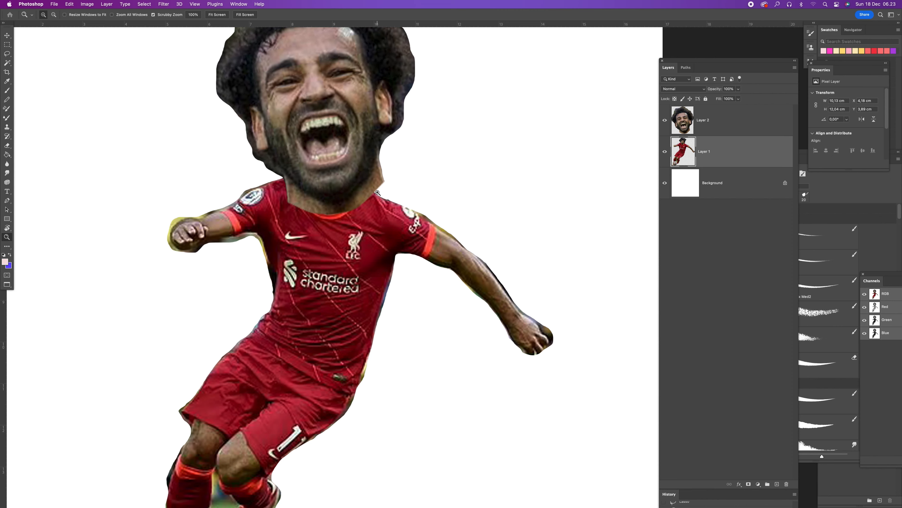
{"action": "left_click", "coordinate": [375, 182], "text": "alt"}
{"action": "key", "text": "v"}
{"action": "key", "text": "l"}
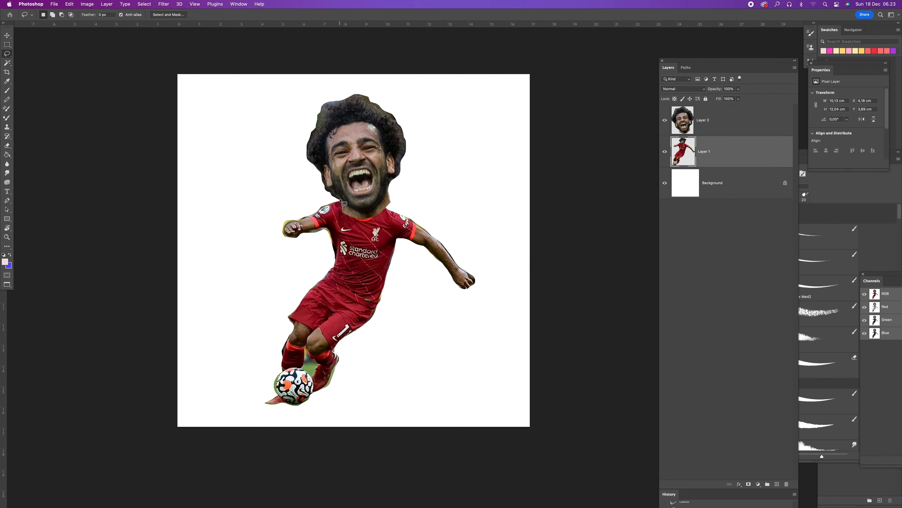
{"action": "mouse_move", "coordinate": [351, 215]}
{"action": "left_mouse_down"}
{"action": "mouse_move", "coordinate": [376, 214]}
{"action": "mouse_move", "coordinate": [389, 191]}
{"action": "mouse_move", "coordinate": [411, 203]}
{"action": "mouse_move", "coordinate": [329, 240]}
{"action": "mouse_move", "coordinate": [313, 229]}
{"action": "left_mouse_up"}
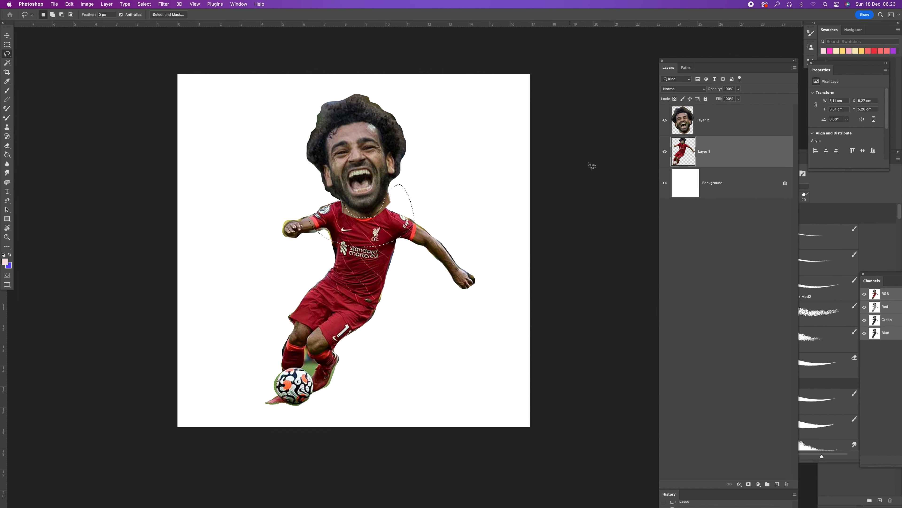
{"action": "left_click", "coordinate": [721, 122]}
{"action": "key", "text": "Delete"}
{"action": "key", "text": "super+d"}
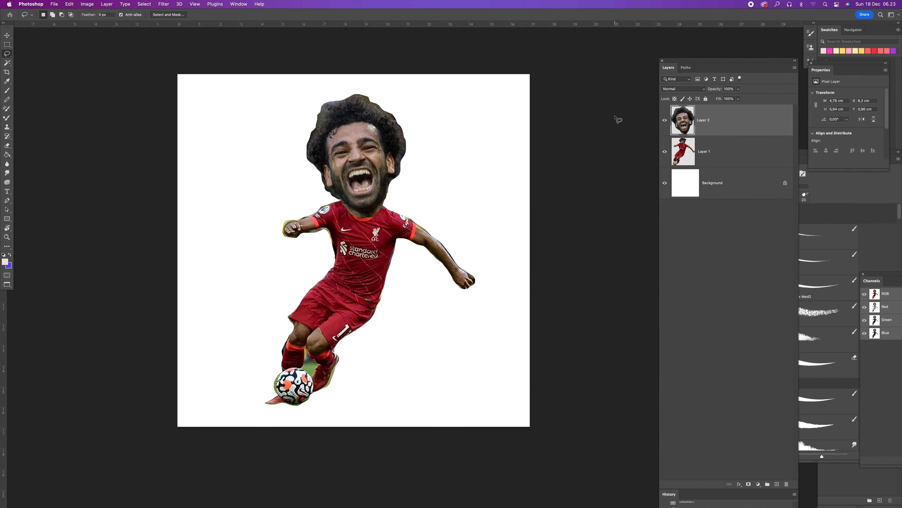
Move the head down onto the shirt collar and rotate it slightly clockwise with Free Transform
{"action": "key", "text": "v"}
{"action": "left_click_drag", "start_coordinate": [388, 164], "coordinate": [389, 167]}
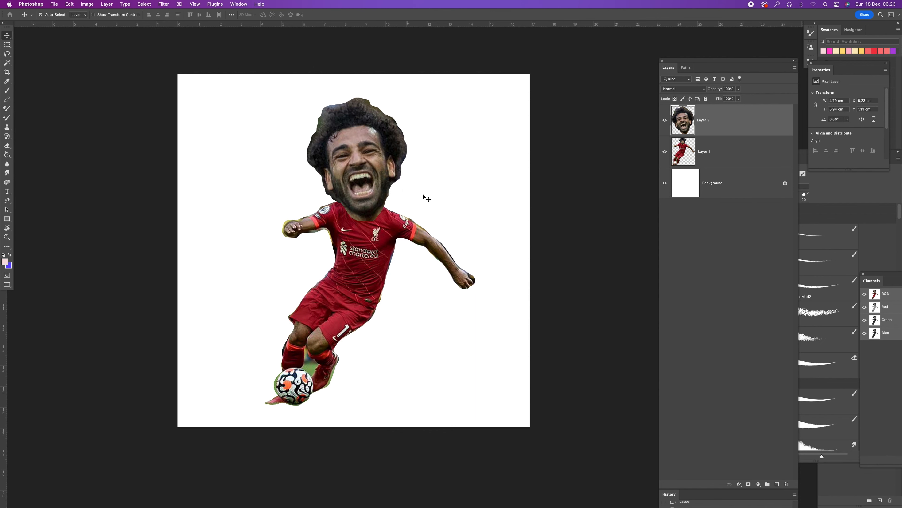
{"action": "key", "text": "super+t"}
{"action": "left_click_drag", "start_coordinate": [442, 149], "coordinate": [443, 155]}
{"action": "left_click_drag", "start_coordinate": [359, 149], "coordinate": [364, 154]}
{"action": "key", "text": "Return"}
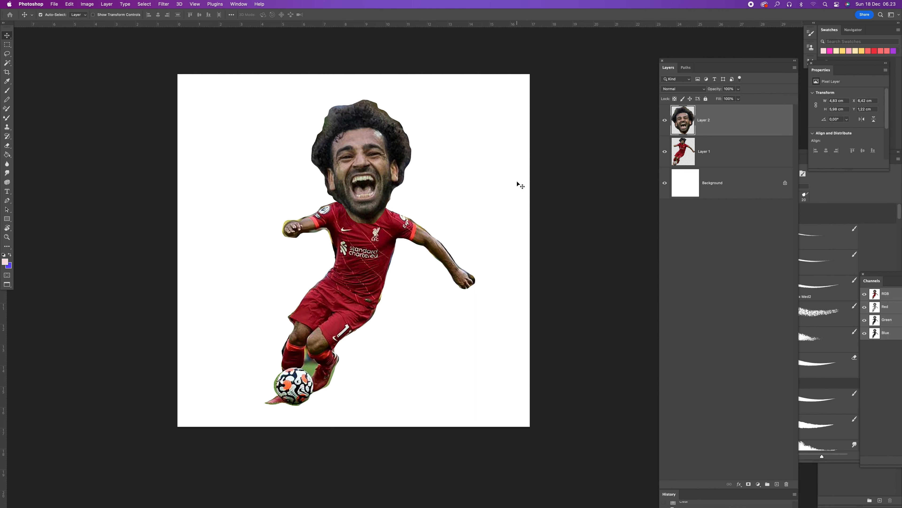
Warp the head on Layer 2 with the transform grid, pulling the lower right corner toward the chin and bulging the cheek outward
{"action": "key", "text": "z"}
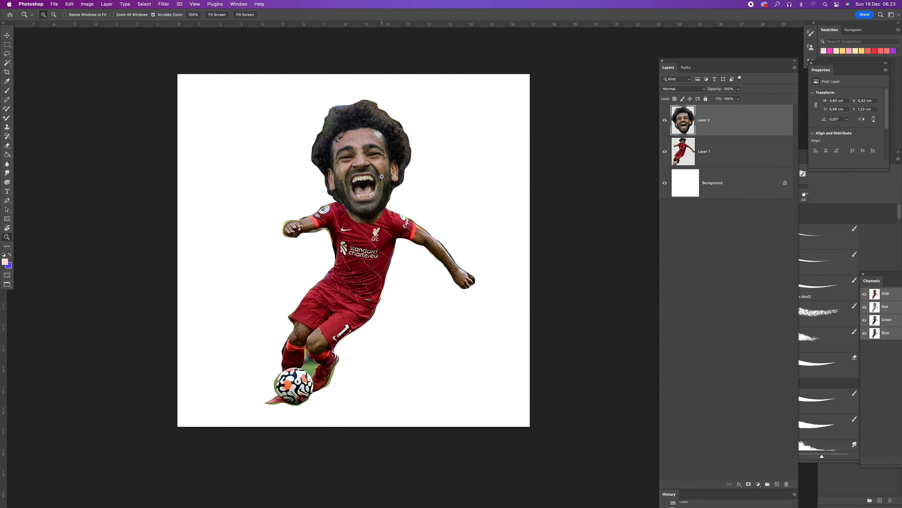
{"action": "left_click", "coordinate": [383, 177]}
{"action": "left_click", "coordinate": [384, 177], "text": "alt"}
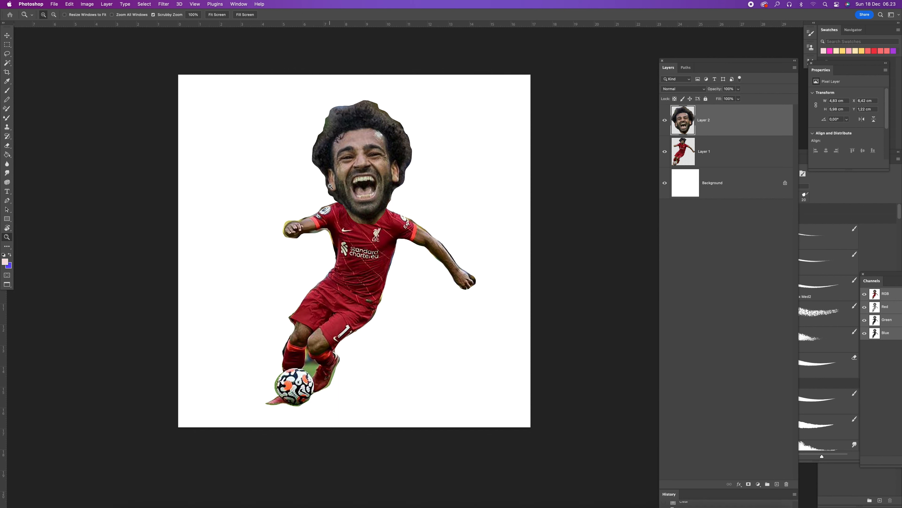
{"action": "key", "text": "super+t"}
{"action": "right_click", "coordinate": [363, 175]}
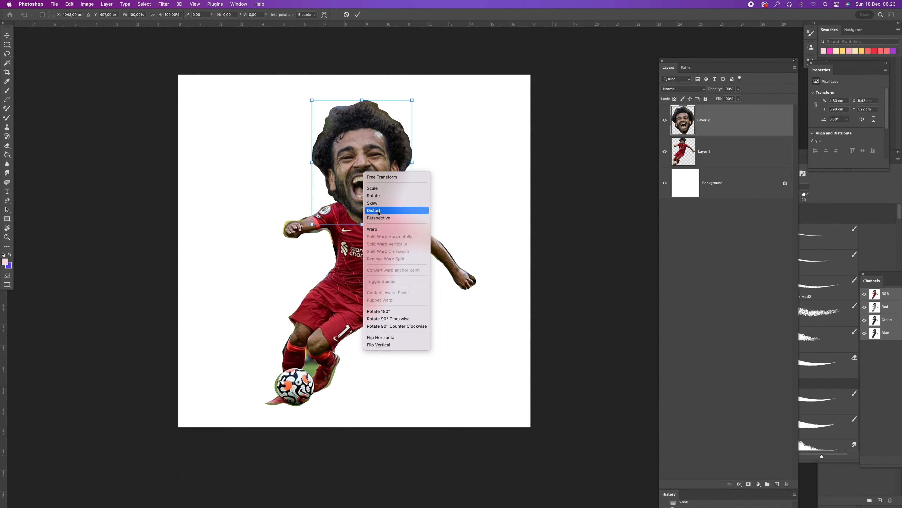
{"action": "left_click", "coordinate": [375, 229]}
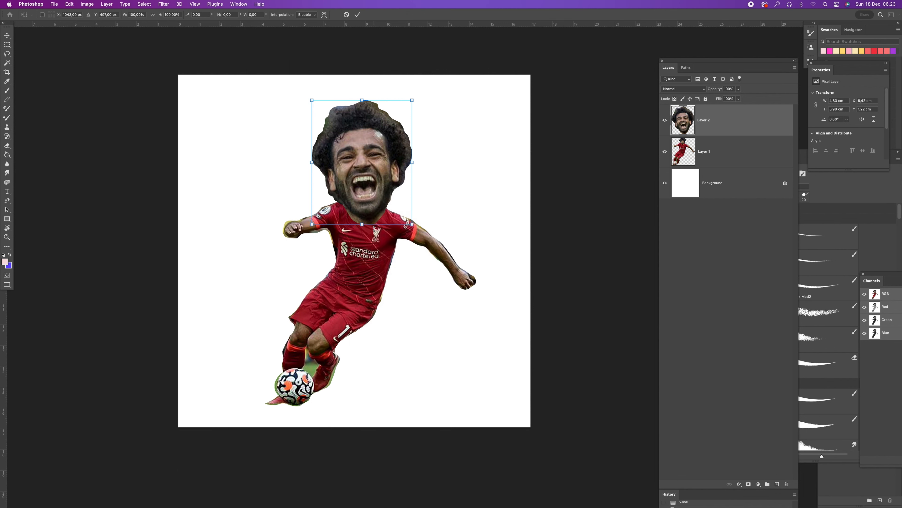
{"action": "left_click_drag", "start_coordinate": [346, 186], "coordinate": [378, 182]}
{"action": "left_click_drag", "start_coordinate": [366, 150], "coordinate": [363, 141]}
{"action": "left_click_drag", "start_coordinate": [346, 224], "coordinate": [357, 219]}
{"action": "left_click_drag", "start_coordinate": [411, 225], "coordinate": [388, 215]}
{"action": "left_click_drag", "start_coordinate": [410, 184], "coordinate": [422, 191]}
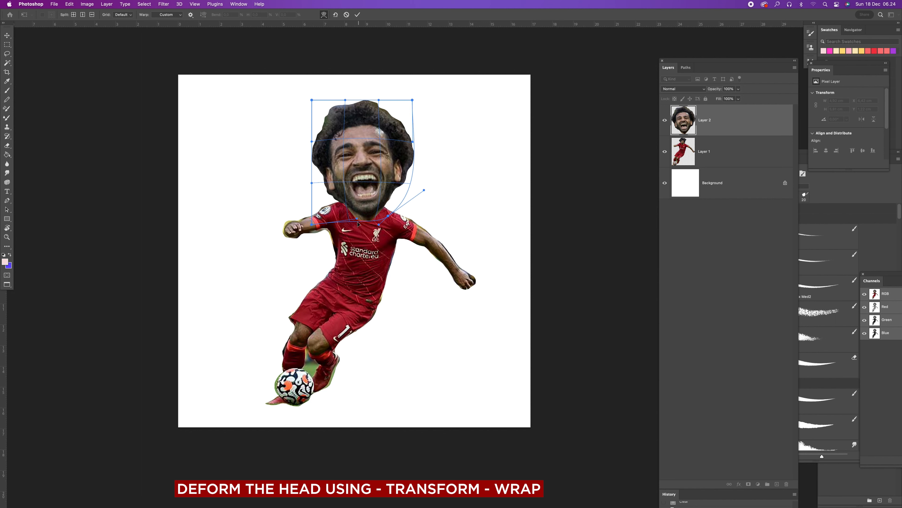
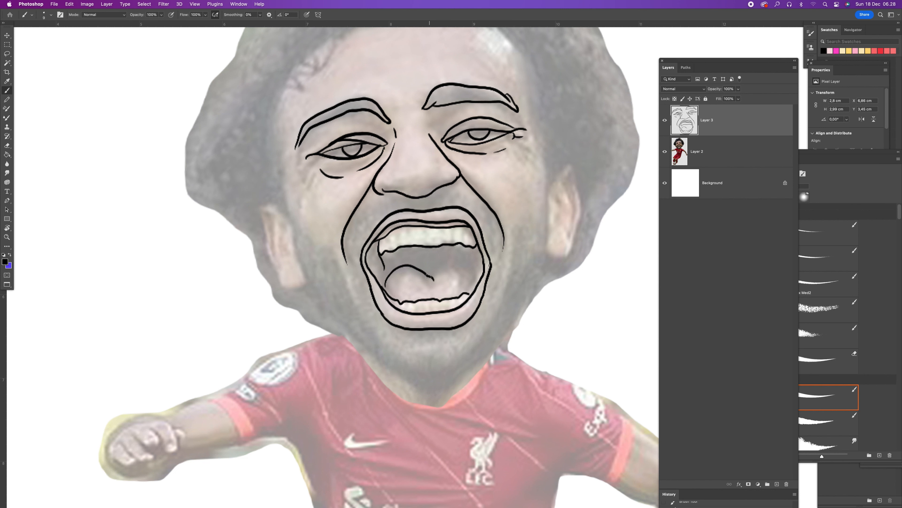
On Layer 3, brush the rest of the tongue's outline and the beard's inner edge down the left cheek
{"action": "mouse_move", "coordinate": [439, 271]}
{"action": "left_mouse_down"}
{"action": "mouse_move", "coordinate": [469, 294]}
{"action": "mouse_move", "coordinate": [475, 261]}
{"action": "left_mouse_up"}
{"action": "mouse_move", "coordinate": [281, 175]}
{"action": "left_mouse_down"}
{"action": "mouse_move", "coordinate": [299, 235]}
{"action": "mouse_move", "coordinate": [347, 269]}
{"action": "mouse_move", "coordinate": [353, 299]}
{"action": "left_mouse_up"}
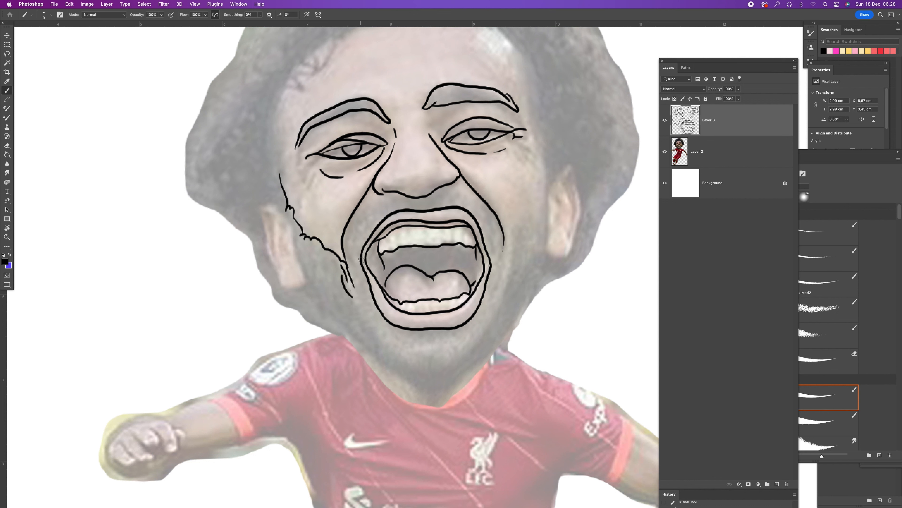
Ink the left ear and the bumpy outer beard edge from below it to the chin, redrawing the undone strokes
{"action": "mouse_move", "coordinate": [282, 212]}
{"action": "left_mouse_down"}
{"action": "mouse_move", "coordinate": [258, 219]}
{"action": "mouse_move", "coordinate": [264, 245]}
{"action": "mouse_move", "coordinate": [280, 286]}
{"action": "mouse_move", "coordinate": [271, 212]}
{"action": "mouse_move", "coordinate": [288, 250]}
{"action": "mouse_move", "coordinate": [282, 210]}
{"action": "mouse_move", "coordinate": [302, 291]}
{"action": "mouse_move", "coordinate": [269, 230]}
{"action": "mouse_move", "coordinate": [278, 257]}
{"action": "left_mouse_up"}
{"action": "mouse_move", "coordinate": [283, 269]}
{"action": "left_mouse_down"}
{"action": "mouse_move", "coordinate": [312, 292]}
{"action": "mouse_move", "coordinate": [273, 296]}
{"action": "mouse_move", "coordinate": [314, 320]}
{"action": "mouse_move", "coordinate": [298, 315]}
{"action": "mouse_move", "coordinate": [323, 321]}
{"action": "mouse_move", "coordinate": [338, 309]}
{"action": "left_mouse_up"}
{"action": "key", "text": "ctrl+z"}
{"action": "key", "text": "ctrl+z"}
{"action": "mouse_move", "coordinate": [252, 241]}
{"action": "left_mouse_down"}
{"action": "mouse_move", "coordinate": [279, 302]}
{"action": "mouse_move", "coordinate": [299, 305]}
{"action": "left_mouse_up"}
{"action": "mouse_move", "coordinate": [309, 266]}
{"action": "left_mouse_down"}
{"action": "mouse_move", "coordinate": [321, 285]}
{"action": "mouse_move", "coordinate": [346, 255]}
{"action": "mouse_move", "coordinate": [366, 283]}
{"action": "left_mouse_up"}
{"action": "left_click_drag", "start_coordinate": [301, 280], "coordinate": [357, 316]}
{"action": "mouse_move", "coordinate": [334, 277]}
{"action": "left_mouse_down"}
{"action": "mouse_move", "coordinate": [343, 304]}
{"action": "mouse_move", "coordinate": [342, 280]}
{"action": "mouse_move", "coordinate": [372, 328]}
{"action": "mouse_move", "coordinate": [404, 342]}
{"action": "left_mouse_up"}
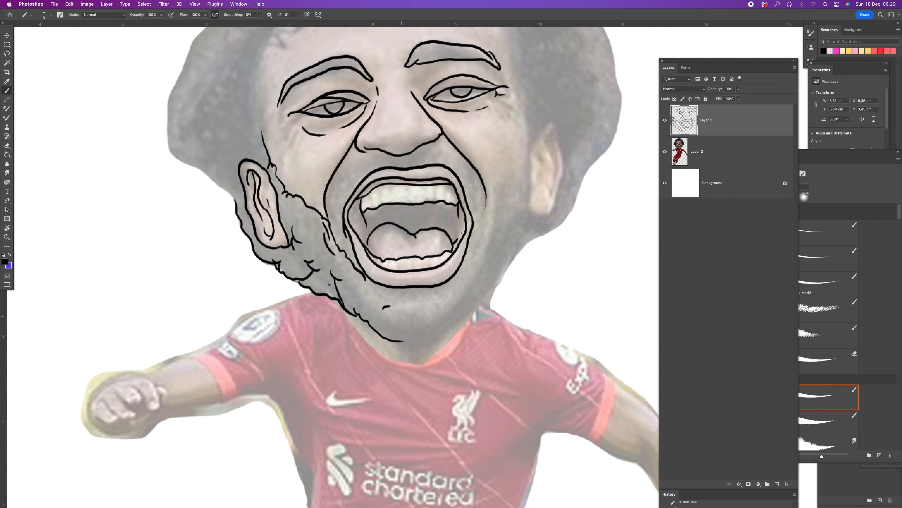
Ink the beard's lower edge at the chin and short hair strokes just below the lower lip
{"action": "left_click_drag", "start_coordinate": [421, 297], "coordinate": [445, 289]}
{"action": "mouse_move", "coordinate": [404, 333]}
{"action": "left_mouse_down"}
{"action": "mouse_move", "coordinate": [412, 344]}
{"action": "mouse_move", "coordinate": [452, 328]}
{"action": "mouse_move", "coordinate": [413, 334]}
{"action": "left_mouse_up"}
{"action": "left_click_drag", "start_coordinate": [361, 284], "coordinate": [377, 284]}
{"action": "left_click_drag", "start_coordinate": [447, 282], "coordinate": [441, 290]}
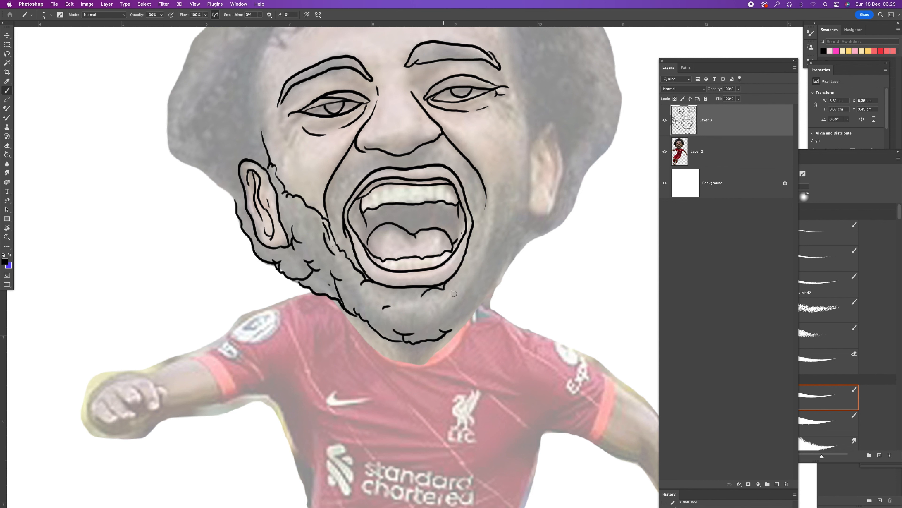
Ink the beard's outer and inner edges on the right side of the face, from the chin up to the sideburn
{"action": "mouse_move", "coordinate": [447, 325]}
{"action": "left_mouse_down"}
{"action": "mouse_move", "coordinate": [499, 280]}
{"action": "mouse_move", "coordinate": [460, 271]}
{"action": "mouse_move", "coordinate": [490, 256]}
{"action": "mouse_move", "coordinate": [503, 193]}
{"action": "left_mouse_up"}
{"action": "mouse_move", "coordinate": [495, 225]}
{"action": "left_mouse_down"}
{"action": "mouse_move", "coordinate": [508, 182]}
{"action": "mouse_move", "coordinate": [480, 268]}
{"action": "mouse_move", "coordinate": [510, 216]}
{"action": "mouse_move", "coordinate": [503, 277]}
{"action": "mouse_move", "coordinate": [514, 315]}
{"action": "mouse_move", "coordinate": [495, 322]}
{"action": "mouse_move", "coordinate": [483, 356]}
{"action": "mouse_move", "coordinate": [497, 327]}
{"action": "left_mouse_up"}
{"action": "scroll", "coordinate": [458, 249], "scroll_direction": "right", "scroll_amount": 5}
{"action": "scroll", "coordinate": [458, 249], "scroll_direction": "up", "scroll_amount": 3}
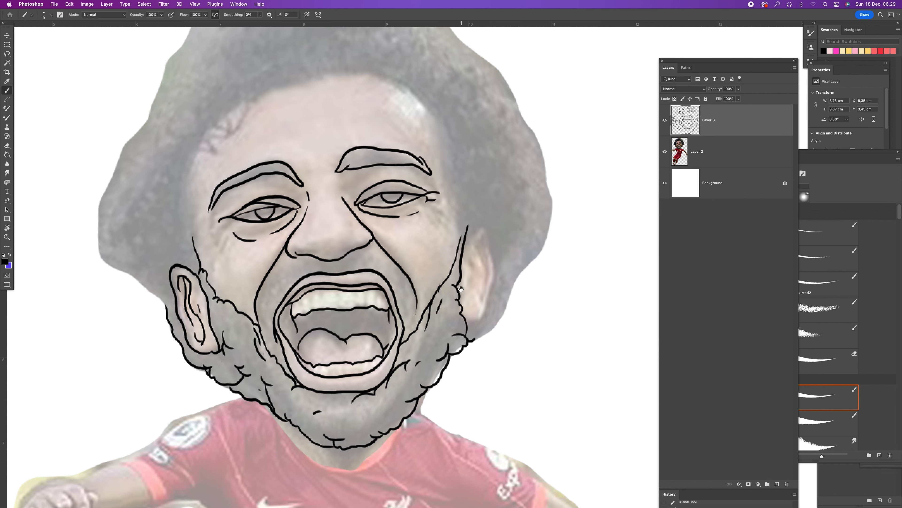
Ink the right ear, the bumpy hair edge beside it and the start of the hairline at the right temple
{"action": "mouse_move", "coordinate": [448, 250]}
{"action": "left_mouse_down"}
{"action": "mouse_move", "coordinate": [472, 247]}
{"action": "mouse_move", "coordinate": [476, 292]}
{"action": "mouse_move", "coordinate": [461, 330]}
{"action": "mouse_move", "coordinate": [449, 332]}
{"action": "left_mouse_up"}
{"action": "mouse_move", "coordinate": [447, 290]}
{"action": "left_mouse_down"}
{"action": "mouse_move", "coordinate": [461, 250]}
{"action": "mouse_move", "coordinate": [472, 270]}
{"action": "left_mouse_up"}
{"action": "mouse_move", "coordinate": [458, 254]}
{"action": "left_mouse_down"}
{"action": "mouse_move", "coordinate": [465, 288]}
{"action": "mouse_move", "coordinate": [451, 307]}
{"action": "mouse_move", "coordinate": [463, 344]}
{"action": "mouse_move", "coordinate": [483, 325]}
{"action": "mouse_move", "coordinate": [497, 287]}
{"action": "mouse_move", "coordinate": [499, 266]}
{"action": "mouse_move", "coordinate": [484, 255]}
{"action": "mouse_move", "coordinate": [516, 270]}
{"action": "mouse_move", "coordinate": [529, 250]}
{"action": "mouse_move", "coordinate": [536, 226]}
{"action": "left_mouse_up"}
{"action": "mouse_move", "coordinate": [429, 165]}
{"action": "left_mouse_down"}
{"action": "mouse_move", "coordinate": [441, 189]}
{"action": "mouse_move", "coordinate": [478, 210]}
{"action": "mouse_move", "coordinate": [447, 230]}
{"action": "left_mouse_up"}
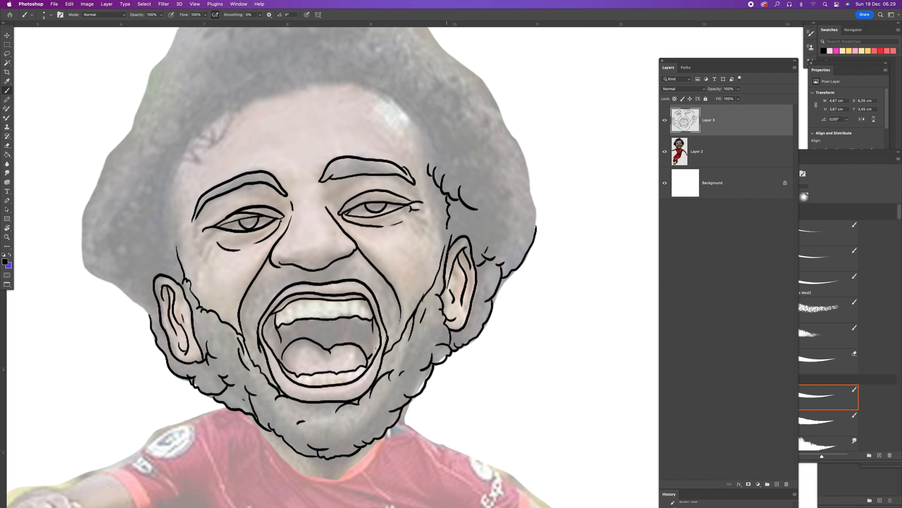
Ink the bumpy hairline up from the right temple and across the forehead to the left temple, with small curl strokes
{"action": "left_click_drag", "start_coordinate": [465, 188], "coordinate": [508, 248]}
{"action": "mouse_move", "coordinate": [351, 129]}
{"action": "left_mouse_down"}
{"action": "mouse_move", "coordinate": [382, 144]}
{"action": "mouse_move", "coordinate": [428, 146]}
{"action": "left_mouse_up"}
{"action": "mouse_move", "coordinate": [423, 132]}
{"action": "left_mouse_down"}
{"action": "mouse_move", "coordinate": [476, 205]}
{"action": "mouse_move", "coordinate": [464, 204]}
{"action": "mouse_move", "coordinate": [476, 224]}
{"action": "mouse_move", "coordinate": [480, 216]}
{"action": "left_mouse_up"}
{"action": "left_click_drag", "start_coordinate": [476, 175], "coordinate": [486, 187]}
{"action": "left_click_drag", "start_coordinate": [471, 209], "coordinate": [564, 260]}
{"action": "left_click_drag", "start_coordinate": [365, 216], "coordinate": [402, 203]}
{"action": "mouse_move", "coordinate": [392, 194]}
{"action": "left_mouse_down"}
{"action": "mouse_move", "coordinate": [423, 196]}
{"action": "mouse_move", "coordinate": [405, 184]}
{"action": "left_mouse_up"}
{"action": "mouse_move", "coordinate": [413, 188]}
{"action": "left_mouse_down"}
{"action": "mouse_move", "coordinate": [422, 192]}
{"action": "mouse_move", "coordinate": [455, 171]}
{"action": "left_mouse_up"}
{"action": "mouse_move", "coordinate": [368, 185]}
{"action": "left_mouse_down"}
{"action": "mouse_move", "coordinate": [366, 210]}
{"action": "mouse_move", "coordinate": [340, 234]}
{"action": "left_mouse_up"}
{"action": "left_click_drag", "start_coordinate": [341, 216], "coordinate": [326, 249]}
{"action": "left_click_drag", "start_coordinate": [327, 248], "coordinate": [322, 252]}
Hide the photo on Layer 2 to check the face line art on white, and show it again
{"action": "key", "text": "z"}
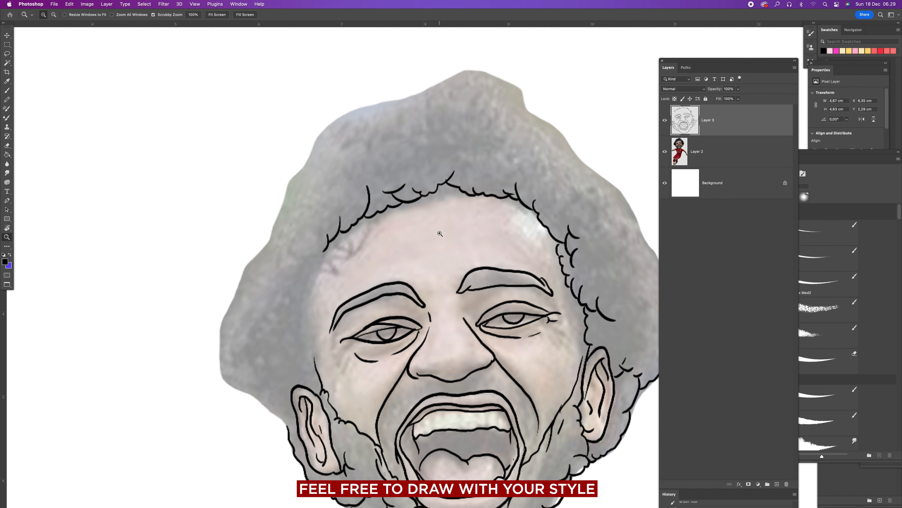
{"action": "left_click", "coordinate": [440, 233], "text": "alt"}
{"action": "left_click", "coordinate": [451, 233], "text": "alt"}
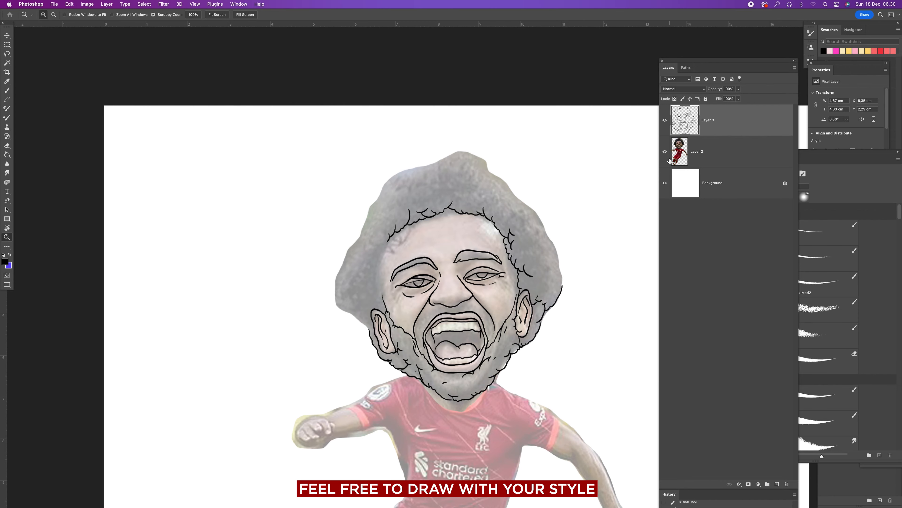
{"action": "left_click", "coordinate": [665, 152]}
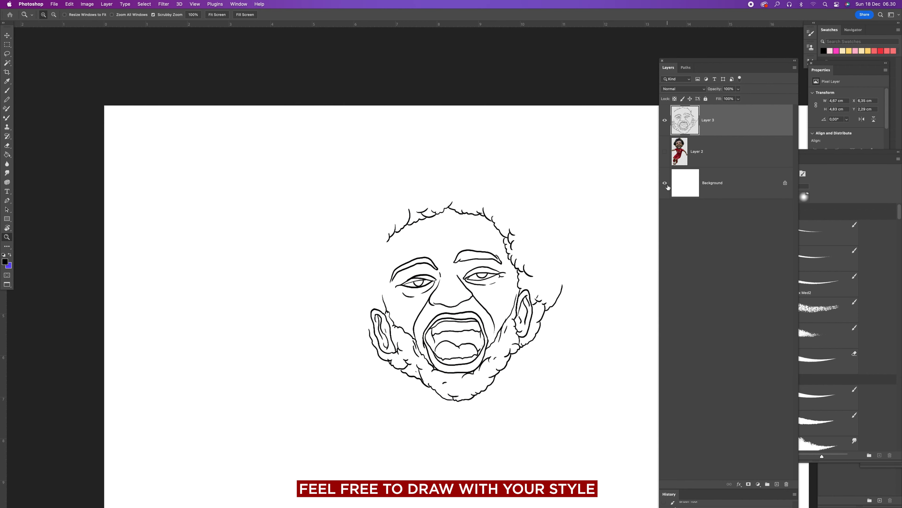
{"action": "left_click", "coordinate": [665, 153]}
{"action": "left_click", "coordinate": [431, 262]}
Ink the hairline down to the left ear and the outer curly hair edge up the left side and over the crown
{"action": "key", "text": "b"}
{"action": "mouse_move", "coordinate": [364, 233]}
{"action": "left_mouse_down"}
{"action": "mouse_move", "coordinate": [341, 296]}
{"action": "mouse_move", "coordinate": [358, 300]}
{"action": "mouse_move", "coordinate": [347, 316]}
{"action": "left_mouse_up"}
{"action": "mouse_move", "coordinate": [336, 364]}
{"action": "left_mouse_down"}
{"action": "mouse_move", "coordinate": [309, 306]}
{"action": "mouse_move", "coordinate": [320, 312]}
{"action": "mouse_move", "coordinate": [302, 314]}
{"action": "mouse_move", "coordinate": [304, 259]}
{"action": "mouse_move", "coordinate": [323, 235]}
{"action": "mouse_move", "coordinate": [333, 248]}
{"action": "mouse_move", "coordinate": [331, 221]}
{"action": "mouse_move", "coordinate": [356, 166]}
{"action": "mouse_move", "coordinate": [418, 133]}
{"action": "mouse_move", "coordinate": [409, 152]}
{"action": "left_mouse_up"}
{"action": "mouse_move", "coordinate": [385, 181]}
{"action": "left_mouse_down"}
{"action": "mouse_move", "coordinate": [405, 180]}
{"action": "mouse_move", "coordinate": [369, 209]}
{"action": "left_mouse_up"}
{"action": "mouse_move", "coordinate": [417, 137]}
{"action": "left_mouse_down"}
{"action": "mouse_move", "coordinate": [441, 122]}
{"action": "mouse_move", "coordinate": [501, 148]}
{"action": "mouse_move", "coordinate": [507, 135]}
{"action": "mouse_move", "coordinate": [529, 147]}
{"action": "mouse_move", "coordinate": [539, 171]}
{"action": "mouse_move", "coordinate": [557, 168]}
{"action": "mouse_move", "coordinate": [584, 197]}
{"action": "left_mouse_up"}
Add curl strokes inside the right part of the hair and close its bumpy outer edge on that side
{"action": "mouse_move", "coordinate": [560, 200]}
{"action": "left_mouse_down"}
{"action": "mouse_move", "coordinate": [511, 164]}
{"action": "mouse_move", "coordinate": [556, 187]}
{"action": "mouse_move", "coordinate": [556, 199]}
{"action": "left_mouse_up"}
{"action": "left_click_drag", "start_coordinate": [543, 193], "coordinate": [560, 211]}
{"action": "left_click_drag", "start_coordinate": [557, 218], "coordinate": [558, 222]}
{"action": "left_click_drag", "start_coordinate": [542, 186], "coordinate": [534, 198]}
{"action": "scroll", "coordinate": [539, 256], "scroll_direction": "down", "scroll_amount": 3}
{"action": "scroll", "coordinate": [539, 257], "scroll_direction": "right", "scroll_amount": 3}
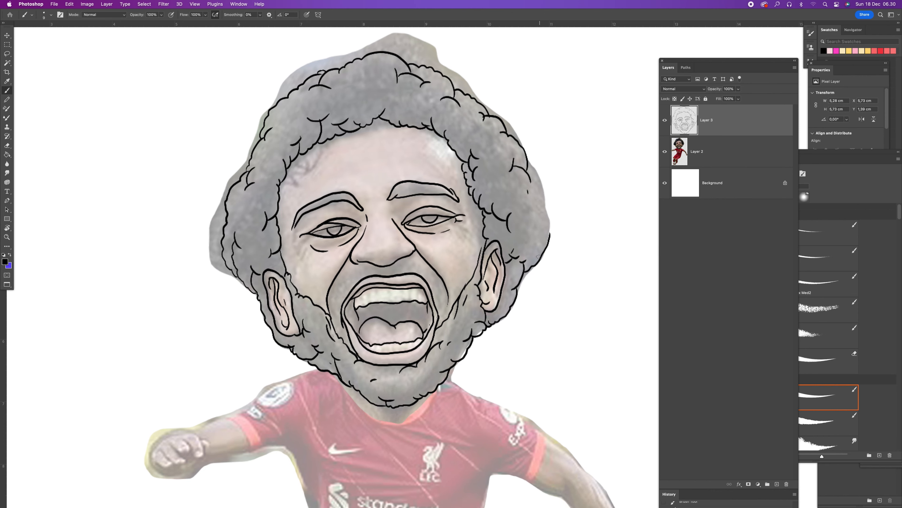
{"action": "mouse_move", "coordinate": [512, 246]}
{"action": "left_mouse_down"}
{"action": "mouse_move", "coordinate": [527, 251]}
{"action": "mouse_move", "coordinate": [553, 229]}
{"action": "mouse_move", "coordinate": [550, 210]}
{"action": "mouse_move", "coordinate": [528, 193]}
{"action": "mouse_move", "coordinate": [544, 186]}
{"action": "mouse_move", "coordinate": [535, 165]}
{"action": "left_mouse_up"}
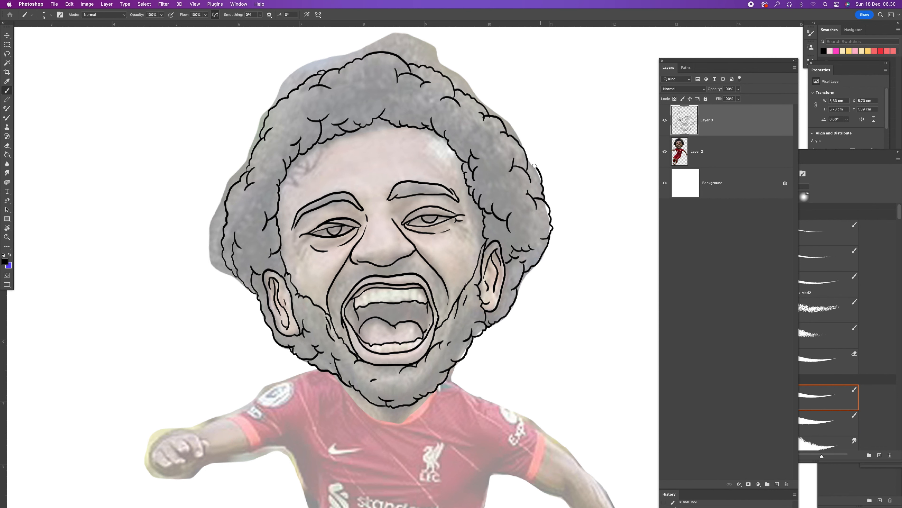
Add short stubble strokes above the upper lip, beside the mouth and in the beard
{"action": "scroll", "coordinate": [529, 161], "scroll_direction": "down", "scroll_amount": 5}
{"action": "scroll", "coordinate": [529, 160], "scroll_direction": "left", "scroll_amount": 2}
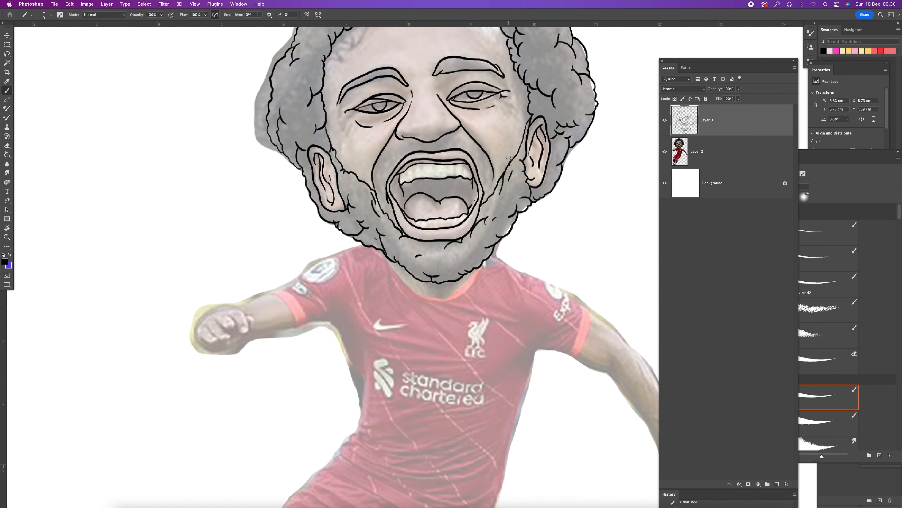
{"action": "scroll", "coordinate": [494, 177], "scroll_direction": "up", "scroll_amount": 3}
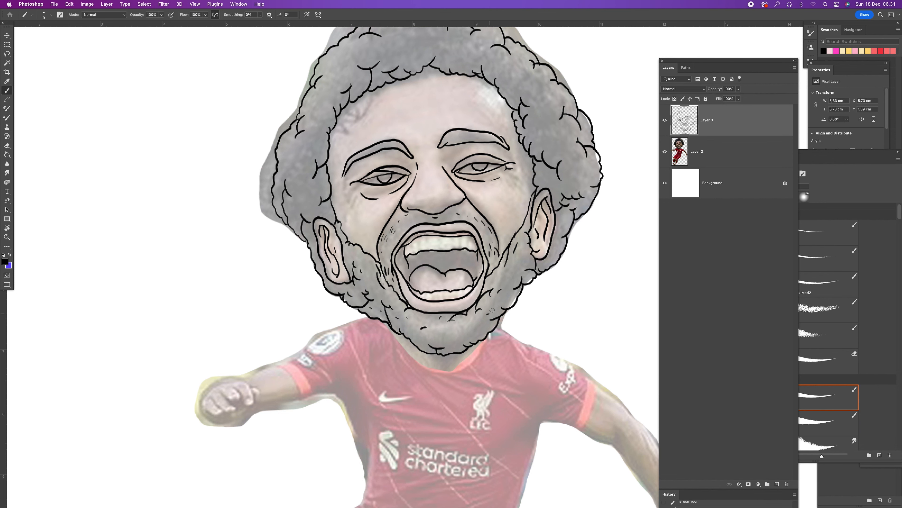
{"action": "scroll", "coordinate": [488, 291], "scroll_direction": "right", "scroll_amount": 3}
{"action": "scroll", "coordinate": [489, 292], "scroll_direction": "down", "scroll_amount": 2}
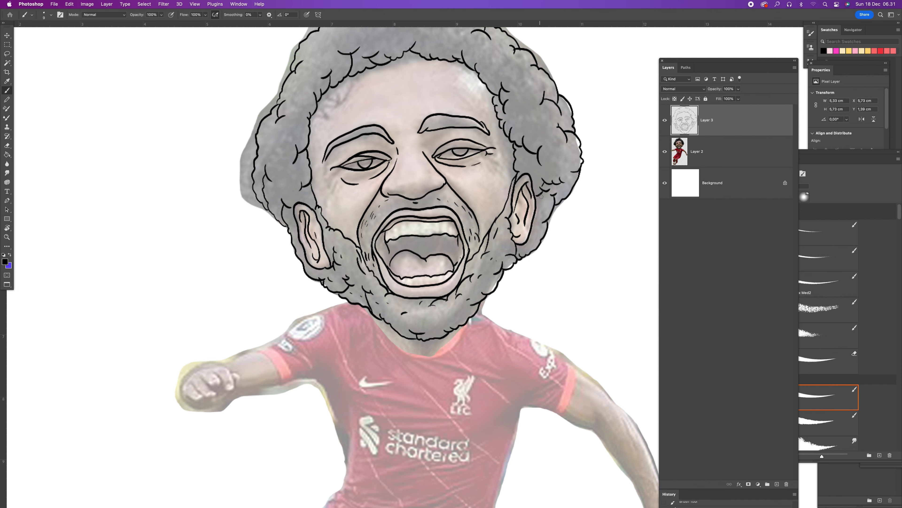
{"action": "scroll", "coordinate": [504, 217], "scroll_direction": "up", "scroll_amount": 2}
{"action": "scroll", "coordinate": [504, 217], "scroll_direction": "left", "scroll_amount": 1}
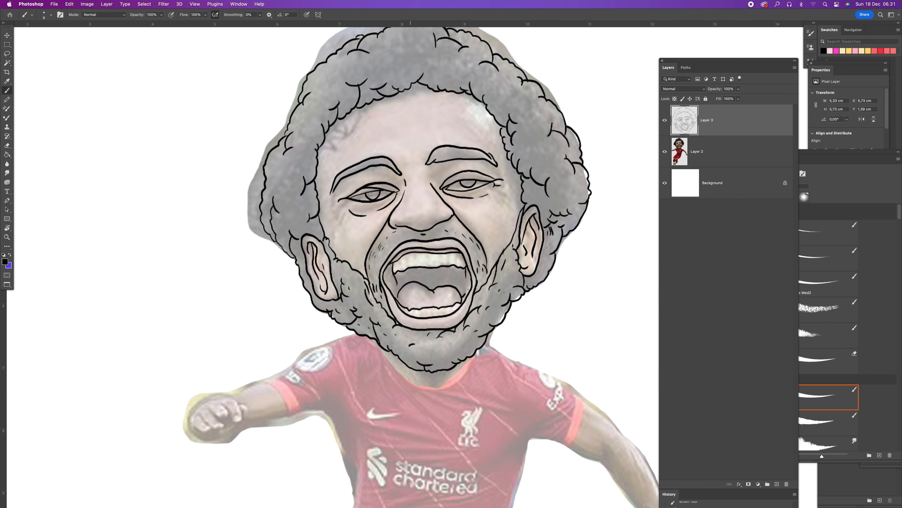
Fill both irises with black using the Paint Bucket tool on Layer 3
{"action": "left_click", "coordinate": [8, 156]}
{"action": "left_click", "coordinate": [378, 195]}
{"action": "left_click", "coordinate": [469, 185]}
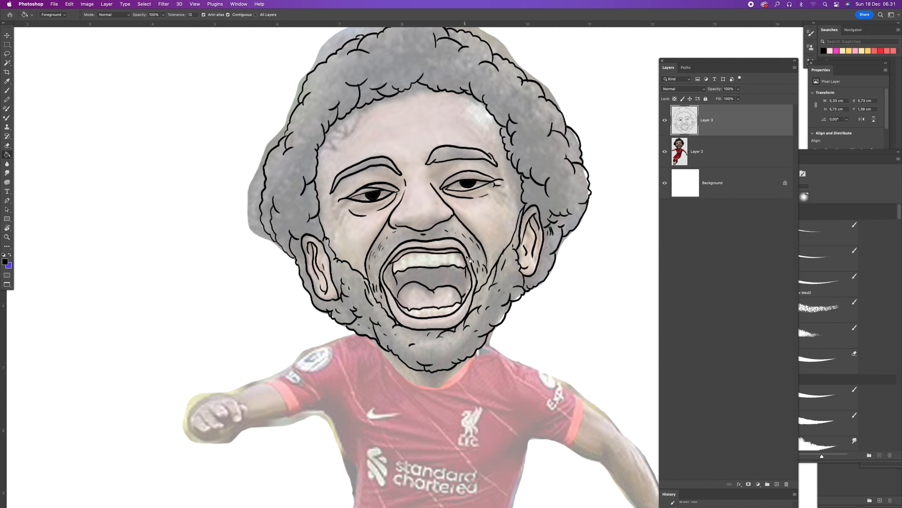
Hide Layer 2 to review the line art at different zooms, resample black as the foreground colour, and show Layer 2 again
{"action": "left_click", "coordinate": [666, 154]}
{"action": "left_click", "coordinate": [442, 279], "text": "alt"}
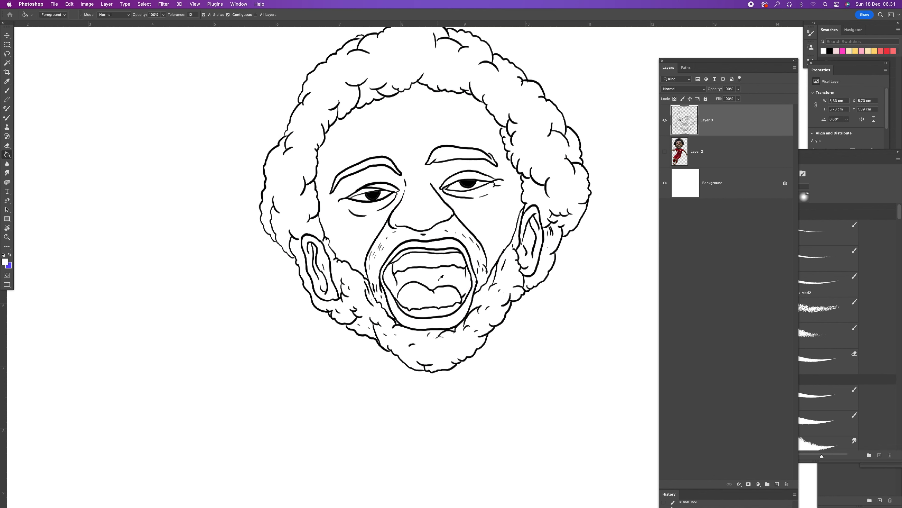
{"action": "key", "text": "z"}
{"action": "left_click", "coordinate": [444, 285], "text": "alt"}
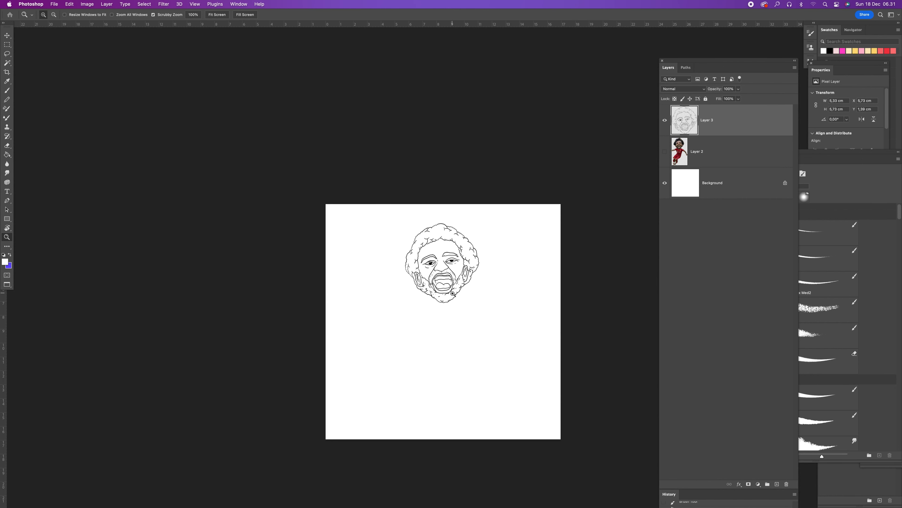
{"action": "left_click_drag", "start_coordinate": [473, 278], "coordinate": [447, 255]}
{"action": "key", "text": "i"}
{"action": "left_click", "coordinate": [399, 193]}
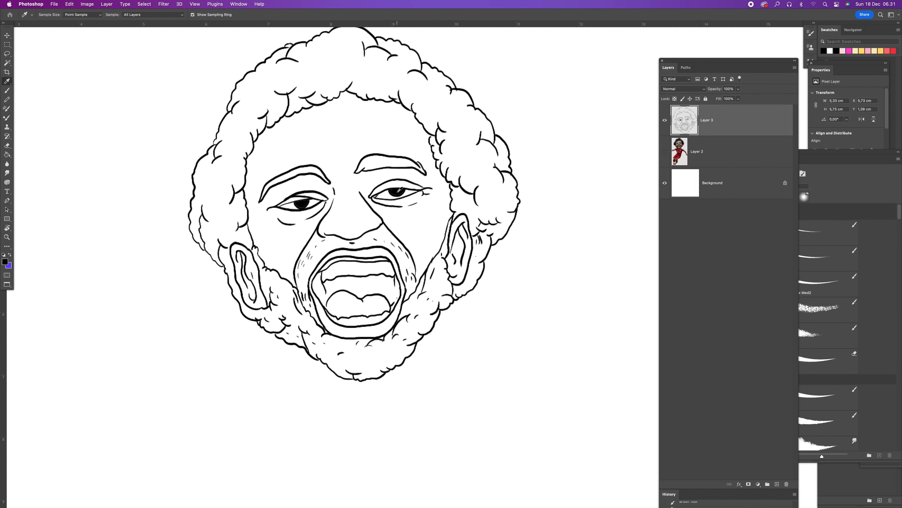
{"action": "left_click", "coordinate": [665, 151]}
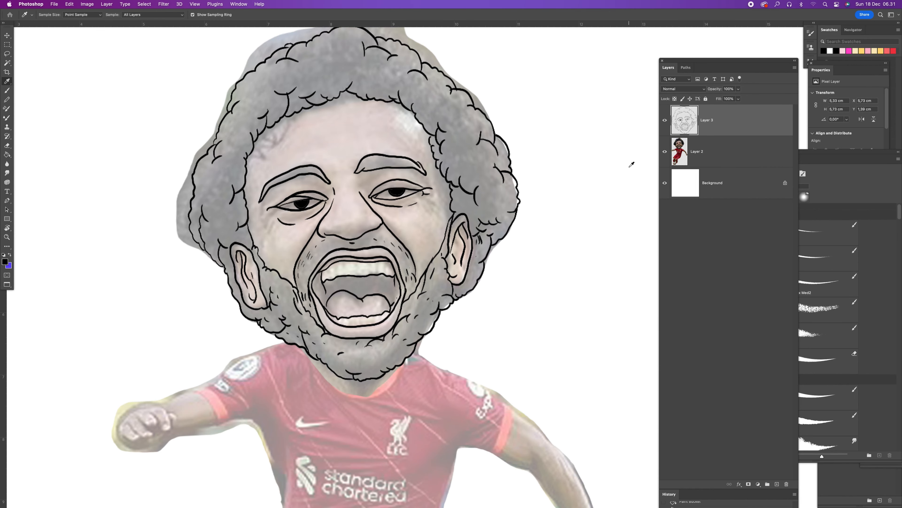
Add fine brush strokes around the right temple and set Layer 2's opacity to 63%
{"action": "key", "text": "b"}
{"action": "left_click_drag", "start_coordinate": [433, 155], "coordinate": [443, 222]}
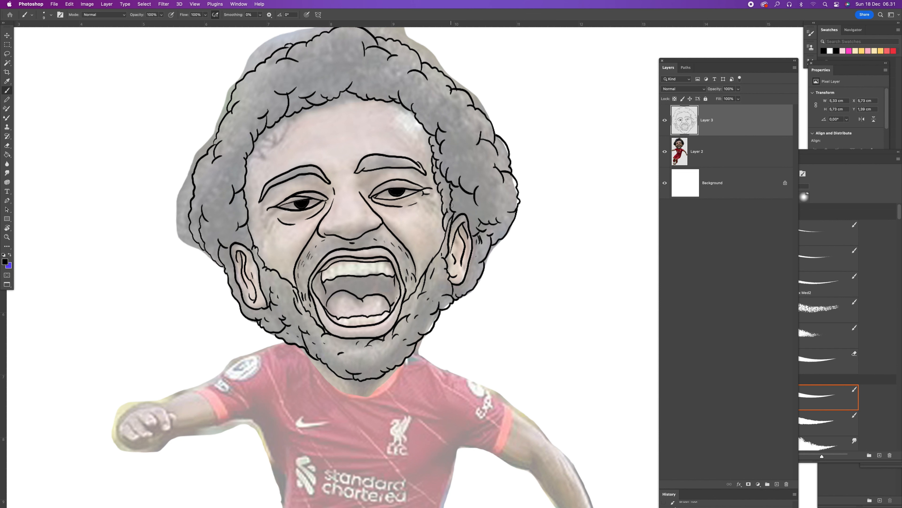
{"action": "left_click", "coordinate": [702, 152]}
{"action": "left_click", "coordinate": [739, 90]}
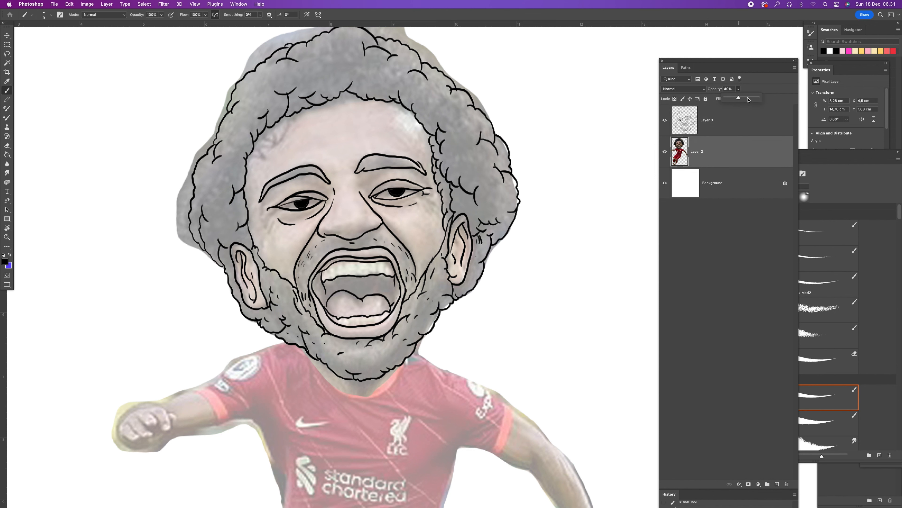
{"action": "left_click_drag", "start_coordinate": [745, 102], "coordinate": [748, 101]}
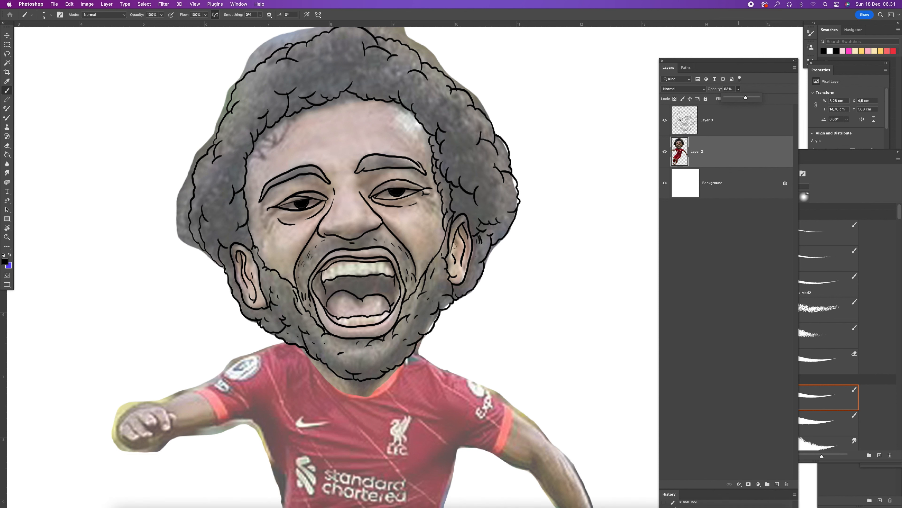
On Layer 3, add small wrinkle strokes beside the left eye with the KYLE Ultimate Inking Thick 'n Thin brush at 10 px
{"action": "key", "text": "shift+b"}
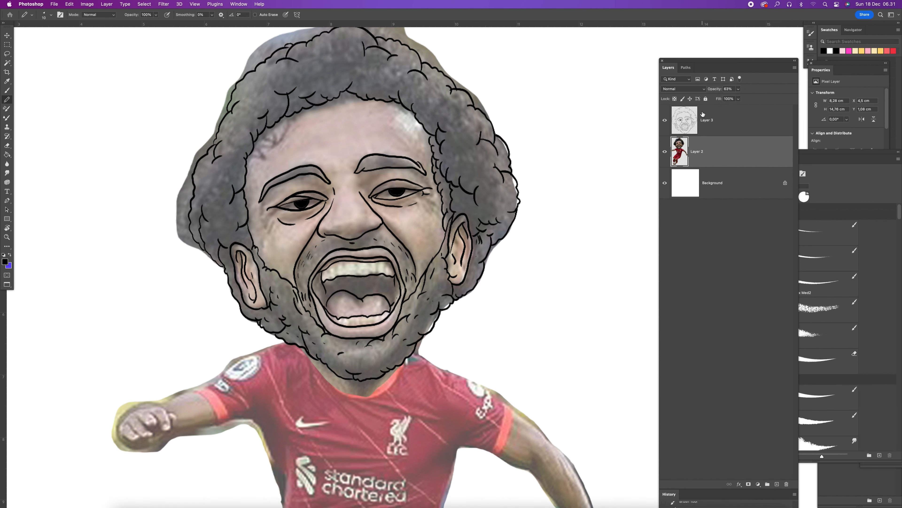
{"action": "left_click", "coordinate": [707, 120]}
{"action": "left_click", "coordinate": [665, 151]}
{"action": "left_click", "coordinate": [664, 152]}
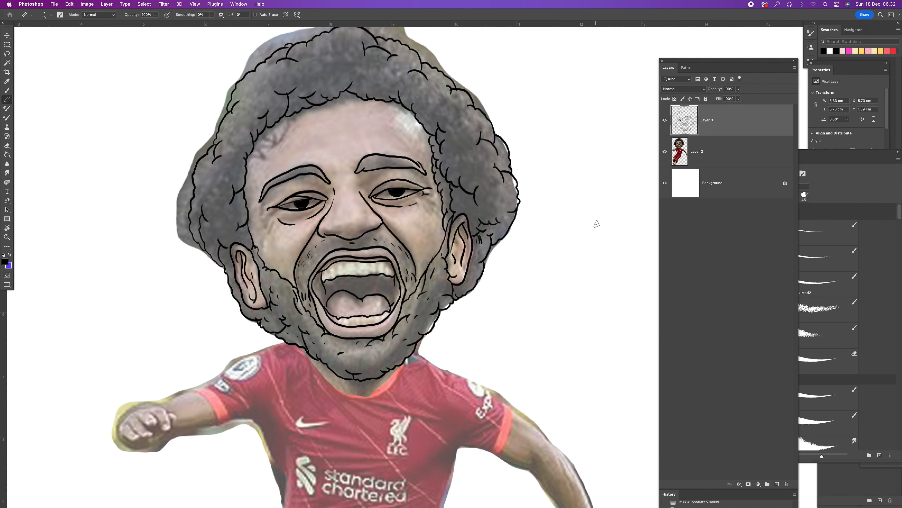
{"action": "left_click", "coordinate": [831, 398]}
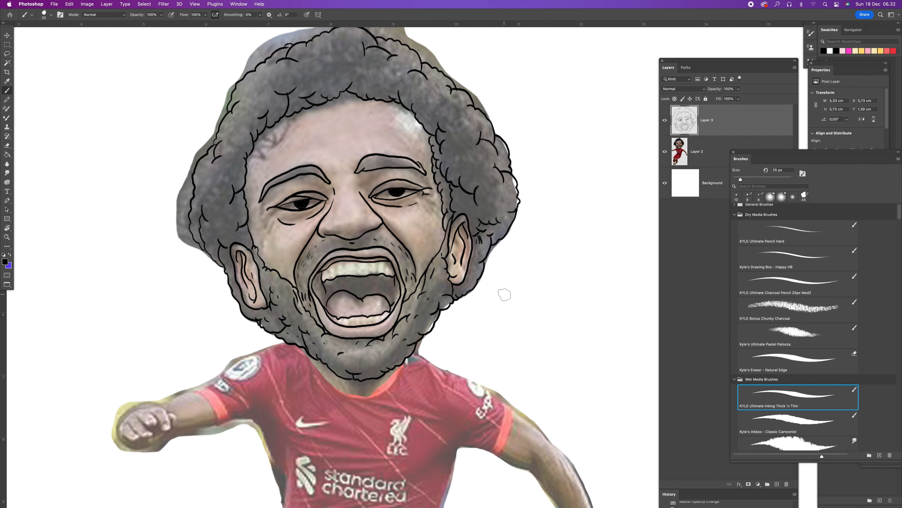
{"action": "key", "text": "bracketleft"}
{"action": "key", "text": "bracketleft"}
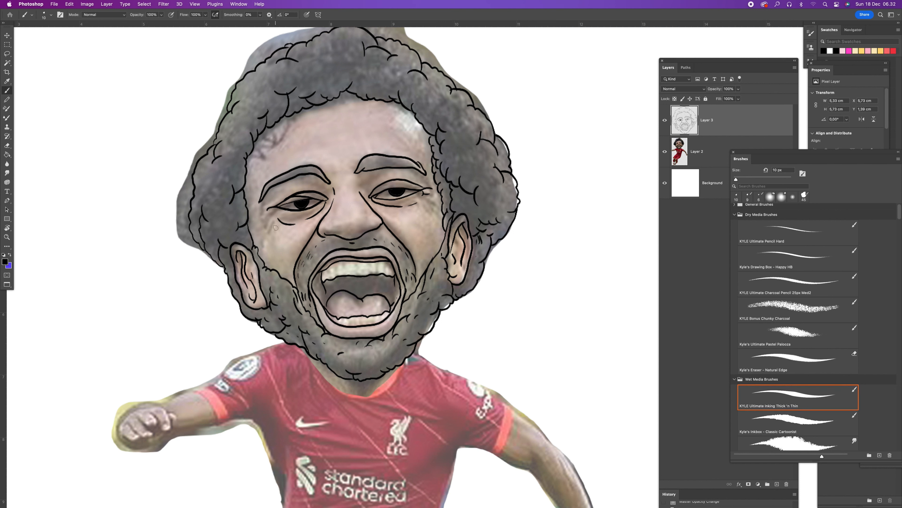
{"action": "mouse_move", "coordinate": [275, 221]}
{"action": "left_mouse_down"}
{"action": "mouse_move", "coordinate": [270, 229]}
{"action": "mouse_move", "coordinate": [268, 216]}
{"action": "left_mouse_up"}
Hide Layer 2 to examine the finished head line art zoomed out and in, and show the layer again
{"action": "key", "text": "z"}
{"action": "left_click", "coordinate": [409, 255], "text": "alt"}
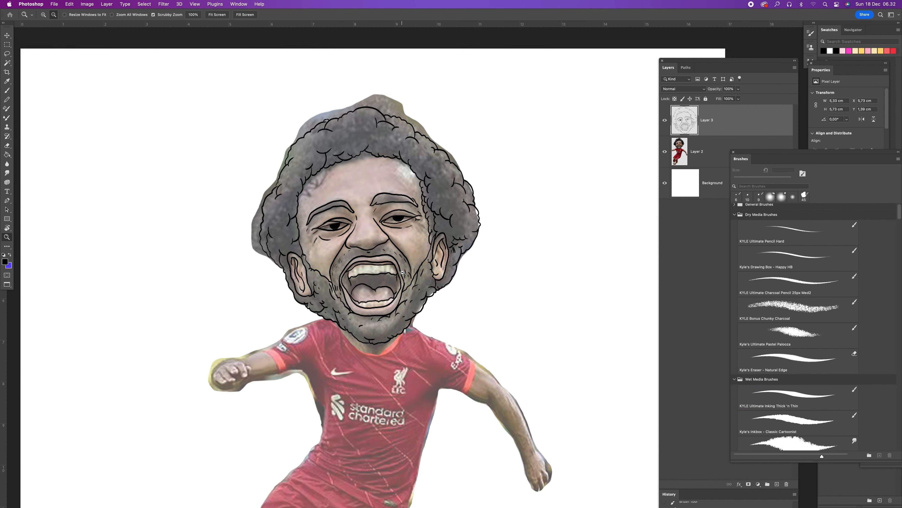
{"action": "left_click", "coordinate": [409, 256]}
{"action": "left_click", "coordinate": [666, 155]}
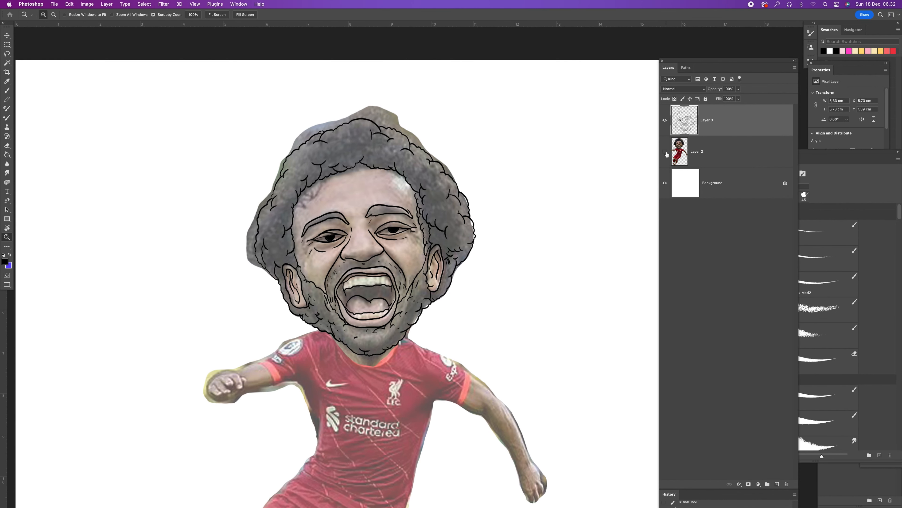
{"action": "left_click", "coordinate": [412, 251], "text": "alt"}
{"action": "left_click", "coordinate": [412, 252], "text": "alt"}
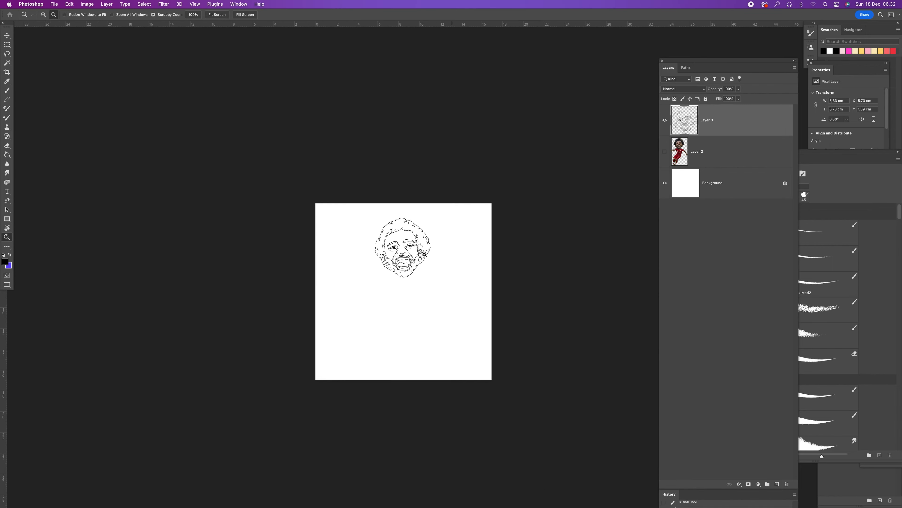
{"action": "left_click", "coordinate": [430, 254]}
{"action": "left_click", "coordinate": [428, 252]}
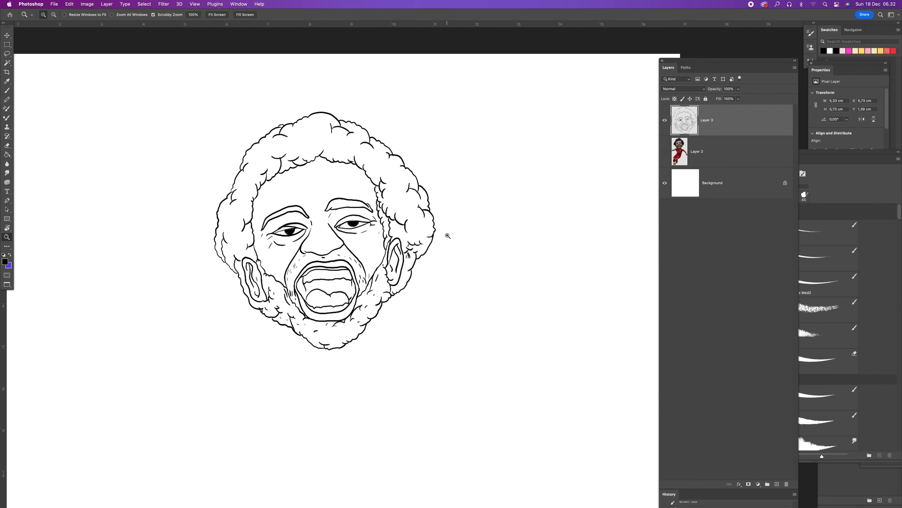
{"action": "left_click", "coordinate": [665, 156]}
Ink the left shoulder, the sleeve's round badge, cuff and underside, and the shirt's left edge below the armpit
{"action": "scroll", "coordinate": [540, 172], "scroll_direction": "down", "scroll_amount": 3}
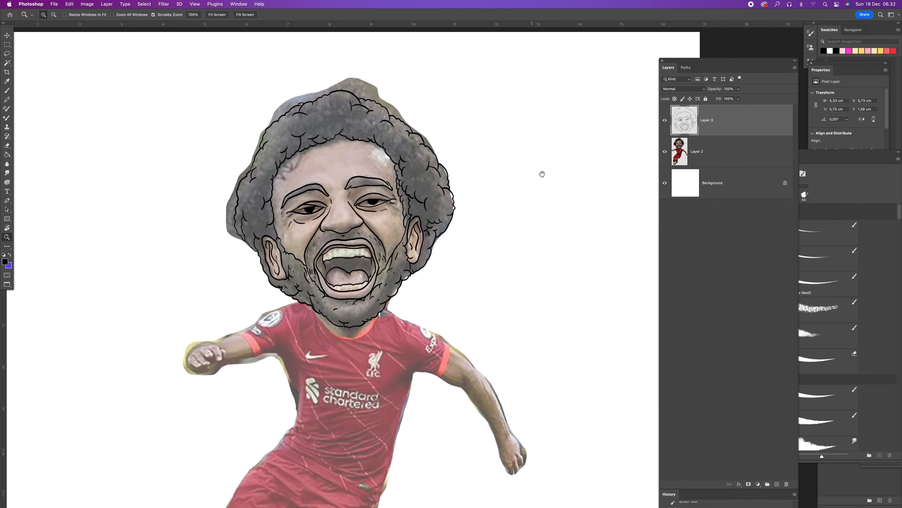
{"action": "scroll", "coordinate": [540, 171], "scroll_direction": "left", "scroll_amount": 4}
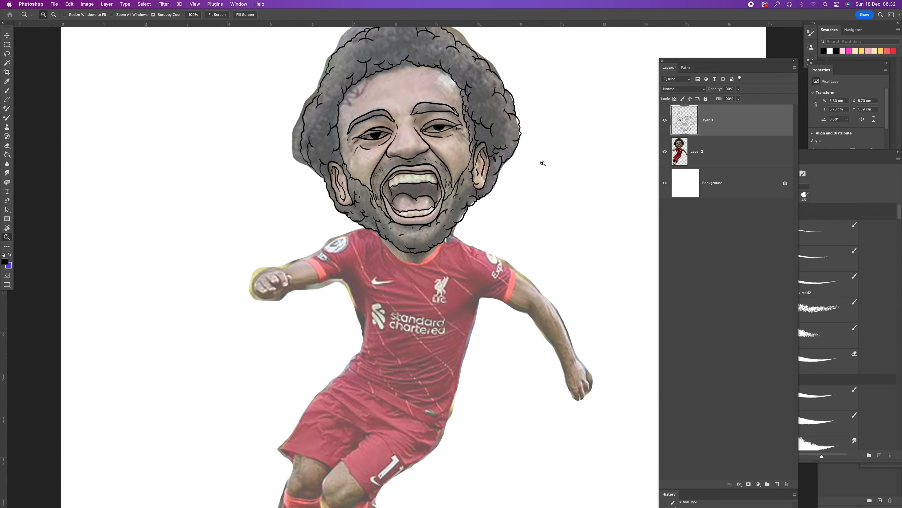
{"action": "left_click", "coordinate": [366, 259]}
{"action": "key", "text": "b"}
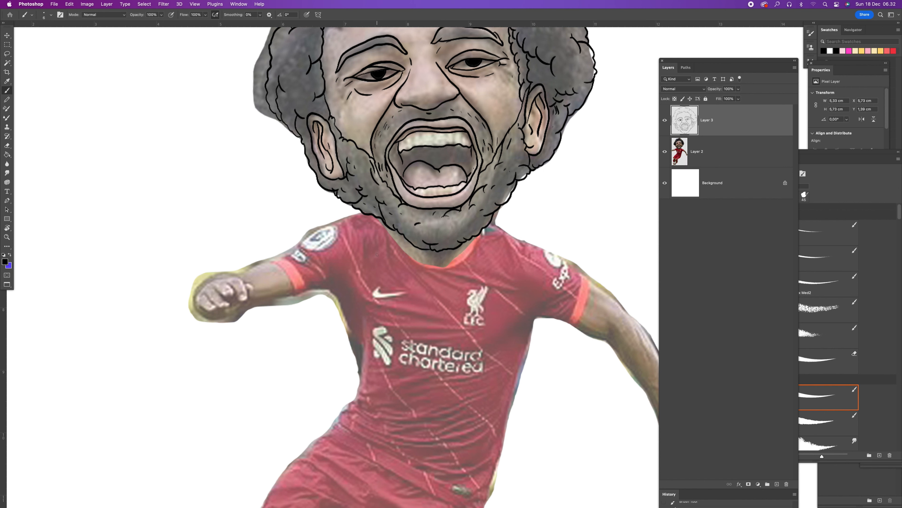
{"action": "scroll", "coordinate": [367, 182], "scroll_direction": "down", "scroll_amount": 2}
{"action": "scroll", "coordinate": [367, 181], "scroll_direction": "left", "scroll_amount": 1}
{"action": "mouse_move", "coordinate": [371, 182]}
{"action": "left_mouse_down"}
{"action": "mouse_move", "coordinate": [308, 206]}
{"action": "mouse_move", "coordinate": [349, 200]}
{"action": "mouse_move", "coordinate": [342, 211]}
{"action": "mouse_move", "coordinate": [313, 218]}
{"action": "mouse_move", "coordinate": [317, 201]}
{"action": "mouse_move", "coordinate": [278, 231]}
{"action": "mouse_move", "coordinate": [291, 235]}
{"action": "mouse_move", "coordinate": [305, 264]}
{"action": "mouse_move", "coordinate": [315, 260]}
{"action": "mouse_move", "coordinate": [296, 226]}
{"action": "left_mouse_up"}
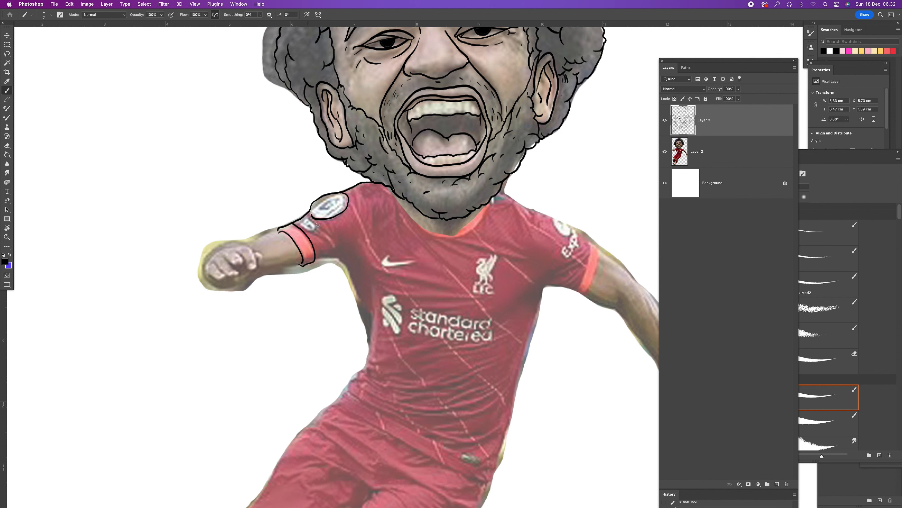
{"action": "left_click_drag", "start_coordinate": [318, 260], "coordinate": [345, 263]}
{"action": "mouse_move", "coordinate": [343, 248]}
{"action": "left_mouse_down"}
{"action": "mouse_move", "coordinate": [359, 264]}
{"action": "mouse_move", "coordinate": [340, 255]}
{"action": "mouse_move", "coordinate": [359, 305]}
{"action": "left_mouse_up"}
Ink the outline of the left forearm and the clenched fist with its fingers
{"action": "scroll", "coordinate": [359, 305], "scroll_direction": "left", "scroll_amount": 5}
{"action": "scroll", "coordinate": [360, 306], "scroll_direction": "up", "scroll_amount": 2}
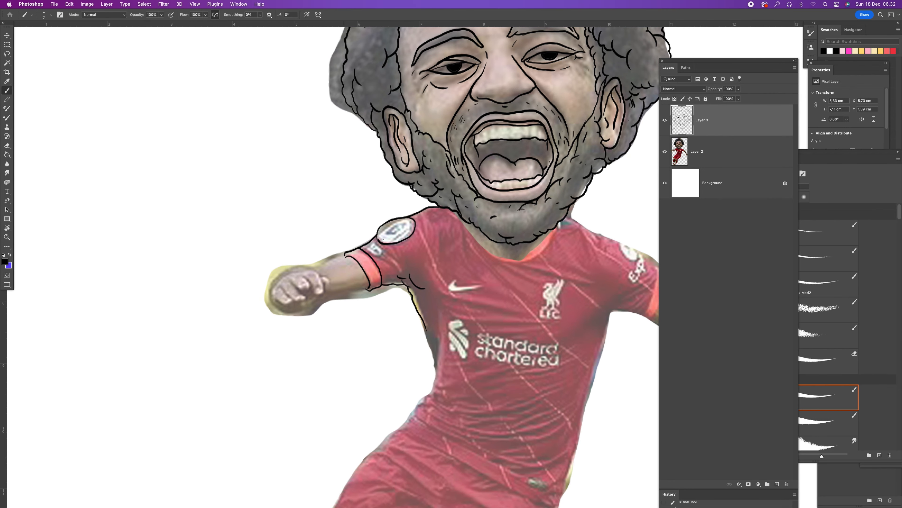
{"action": "mouse_move", "coordinate": [342, 255]}
{"action": "left_mouse_down"}
{"action": "mouse_move", "coordinate": [272, 278]}
{"action": "mouse_move", "coordinate": [280, 278]}
{"action": "mouse_move", "coordinate": [274, 300]}
{"action": "mouse_move", "coordinate": [292, 302]}
{"action": "mouse_move", "coordinate": [312, 285]}
{"action": "mouse_move", "coordinate": [318, 294]}
{"action": "mouse_move", "coordinate": [311, 273]}
{"action": "mouse_move", "coordinate": [329, 282]}
{"action": "mouse_move", "coordinate": [325, 293]}
{"action": "mouse_move", "coordinate": [287, 309]}
{"action": "mouse_move", "coordinate": [319, 305]}
{"action": "mouse_move", "coordinate": [333, 287]}
{"action": "mouse_move", "coordinate": [317, 296]}
{"action": "mouse_move", "coordinate": [372, 288]}
{"action": "left_mouse_up"}
Ink the inner and outer edges of the shirt's collar below the beard
{"action": "scroll", "coordinate": [388, 260], "scroll_direction": "right", "scroll_amount": 3}
{"action": "scroll", "coordinate": [388, 261], "scroll_direction": "down", "scroll_amount": 1}
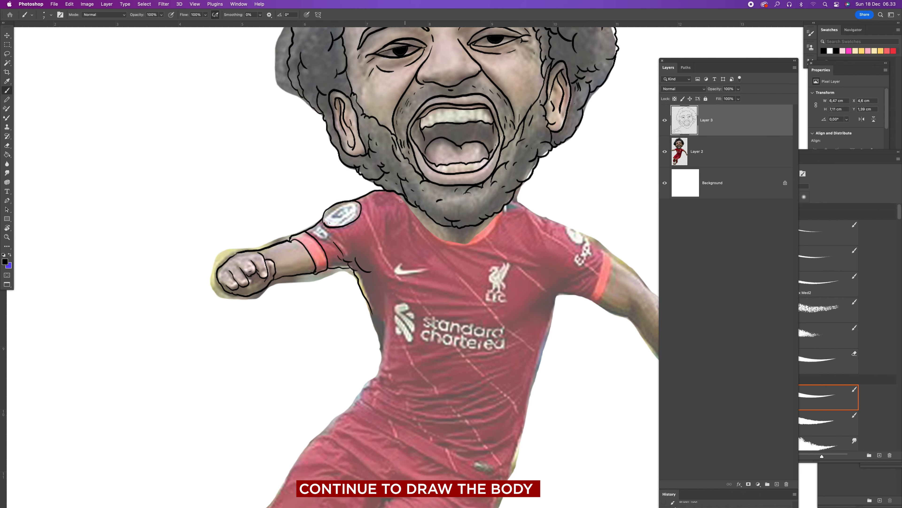
{"action": "mouse_move", "coordinate": [410, 207]}
{"action": "left_mouse_down"}
{"action": "mouse_move", "coordinate": [446, 242]}
{"action": "mouse_move", "coordinate": [464, 243]}
{"action": "mouse_move", "coordinate": [491, 214]}
{"action": "left_mouse_up"}
{"action": "mouse_move", "coordinate": [403, 200]}
{"action": "left_mouse_down"}
{"action": "mouse_move", "coordinate": [421, 230]}
{"action": "mouse_move", "coordinate": [461, 247]}
{"action": "mouse_move", "coordinate": [478, 244]}
{"action": "mouse_move", "coordinate": [507, 204]}
{"action": "left_mouse_up"}
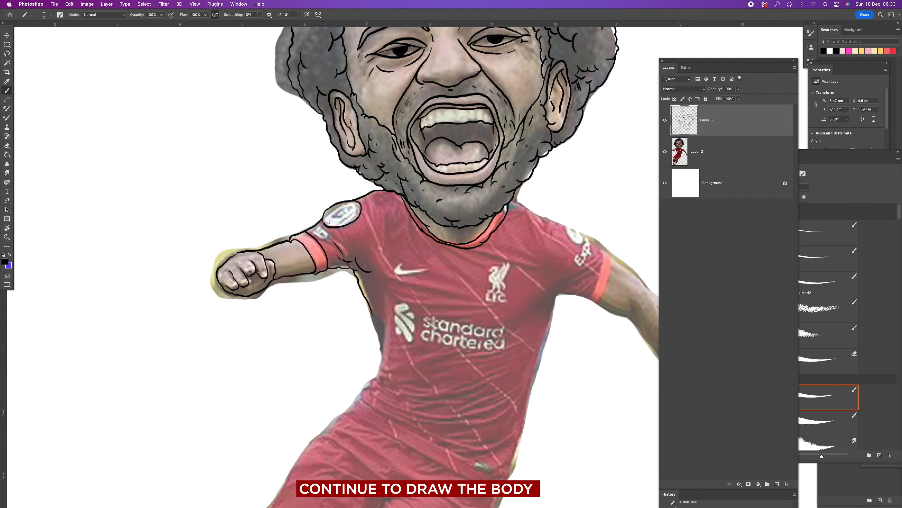
Draw thin fabric crease lines across the shirt's chest, below the collar and at the left shoulder
{"action": "left_click_drag", "start_coordinate": [383, 281], "coordinate": [486, 297]}
{"action": "left_click_drag", "start_coordinate": [411, 297], "coordinate": [486, 309]}
{"action": "left_click_drag", "start_coordinate": [484, 253], "coordinate": [531, 260]}
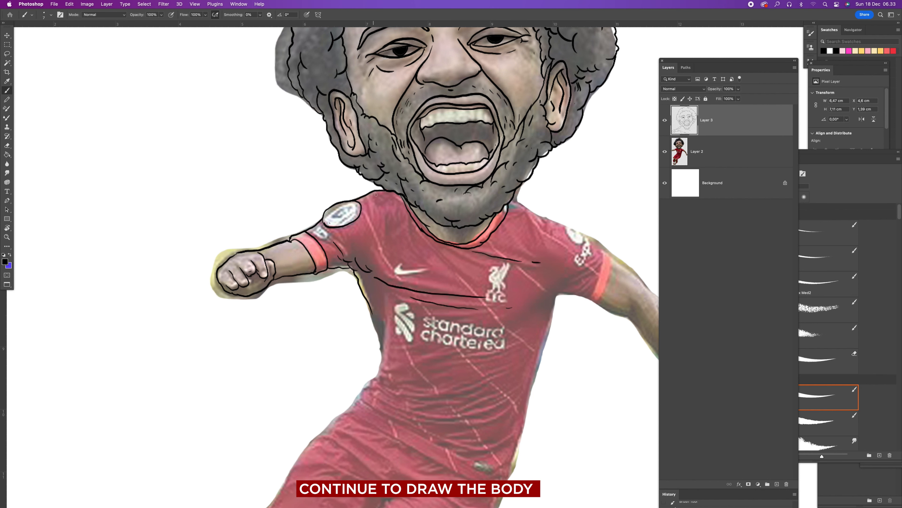
{"action": "left_click_drag", "start_coordinate": [366, 213], "coordinate": [375, 233]}
{"action": "scroll", "coordinate": [333, 265], "scroll_direction": "right", "scroll_amount": 5}
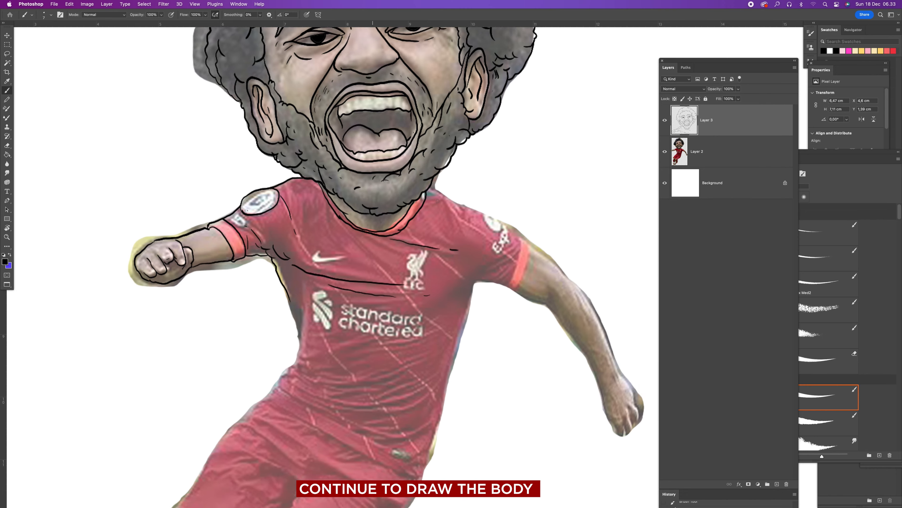
Ink the right shoulder, the sleeve's badge, the cuff and the underside of the sleeve to the armpit
{"action": "mouse_move", "coordinate": [430, 185]}
{"action": "left_mouse_down"}
{"action": "mouse_move", "coordinate": [531, 245]}
{"action": "mouse_move", "coordinate": [521, 284]}
{"action": "mouse_move", "coordinate": [507, 289]}
{"action": "left_mouse_up"}
{"action": "left_click_drag", "start_coordinate": [521, 237], "coordinate": [512, 279]}
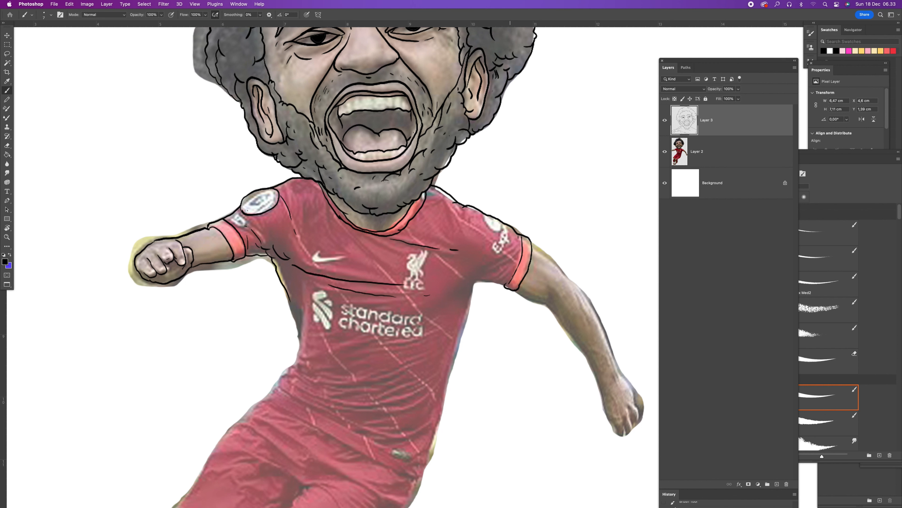
{"action": "mouse_move", "coordinate": [473, 222]}
{"action": "left_mouse_down"}
{"action": "mouse_move", "coordinate": [494, 235]}
{"action": "mouse_move", "coordinate": [498, 215]}
{"action": "mouse_move", "coordinate": [495, 230]}
{"action": "left_mouse_up"}
{"action": "mouse_move", "coordinate": [459, 288]}
{"action": "left_mouse_down"}
{"action": "mouse_move", "coordinate": [501, 267]}
{"action": "mouse_move", "coordinate": [479, 280]}
{"action": "mouse_move", "coordinate": [499, 282]}
{"action": "left_mouse_up"}
Ink both sides of the shirt from the armpits down to the waist and trace its hem above the shorts
{"action": "scroll", "coordinate": [487, 285], "scroll_direction": "down", "scroll_amount": 3}
{"action": "left_click_drag", "start_coordinate": [483, 246], "coordinate": [462, 345]}
{"action": "mouse_move", "coordinate": [304, 251]}
{"action": "left_mouse_down"}
{"action": "mouse_move", "coordinate": [313, 303]}
{"action": "mouse_move", "coordinate": [277, 344]}
{"action": "left_mouse_up"}
{"action": "key", "text": "super+z"}
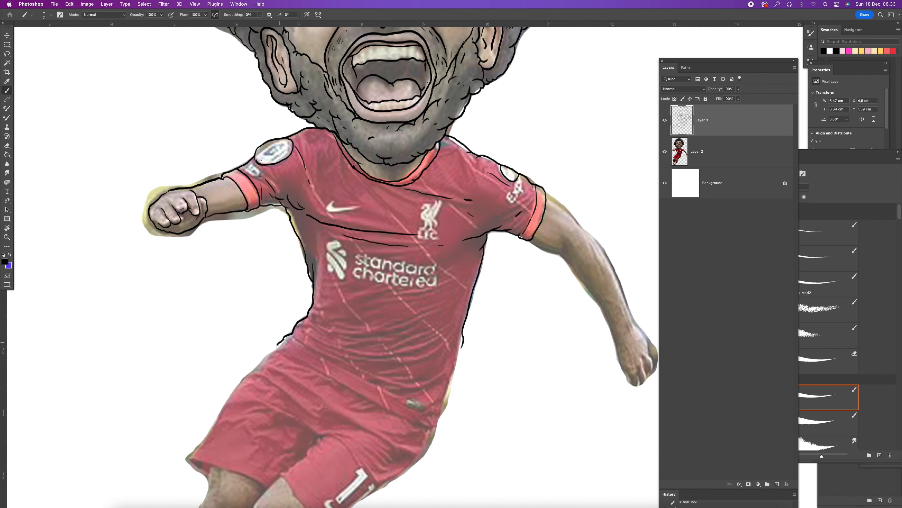
{"action": "scroll", "coordinate": [284, 320], "scroll_direction": "down", "scroll_amount": 3}
{"action": "mouse_move", "coordinate": [274, 290]}
{"action": "left_mouse_down"}
{"action": "mouse_move", "coordinate": [429, 369]}
{"action": "mouse_move", "coordinate": [458, 288]}
{"action": "left_mouse_up"}
{"action": "left_click_drag", "start_coordinate": [473, 266], "coordinate": [497, 299]}
Draw thin fabric crease lines on the shirt's chest below the right armpit
{"action": "left_click_drag", "start_coordinate": [499, 231], "coordinate": [461, 245]}
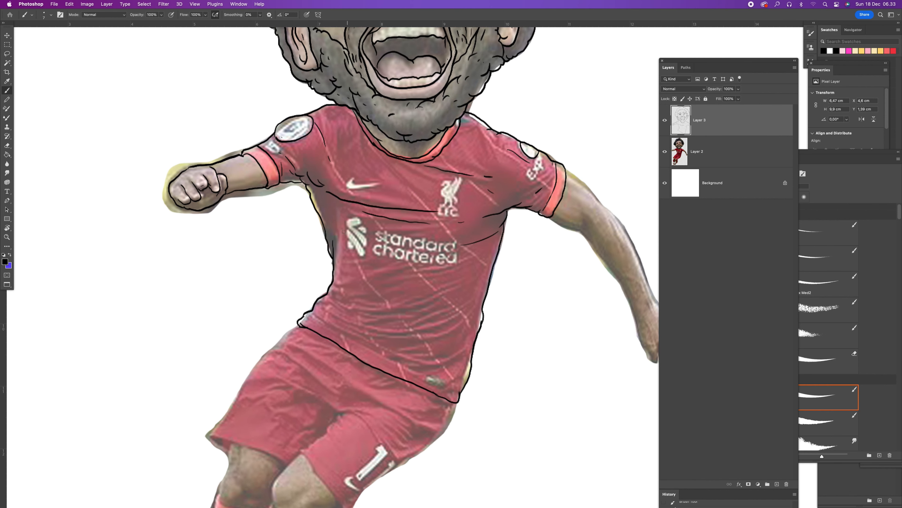
{"action": "left_click_drag", "start_coordinate": [362, 222], "coordinate": [373, 224]}
{"action": "left_click_drag", "start_coordinate": [410, 255], "coordinate": [428, 280]}
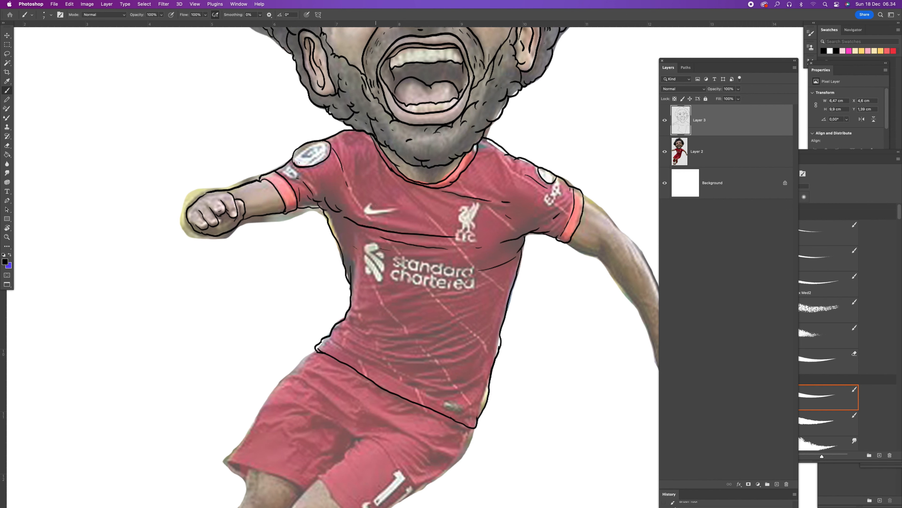
{"action": "mouse_move", "coordinate": [439, 215]}
{"action": "left_mouse_down"}
{"action": "mouse_move", "coordinate": [428, 229]}
{"action": "mouse_move", "coordinate": [514, 133]}
{"action": "left_mouse_up"}
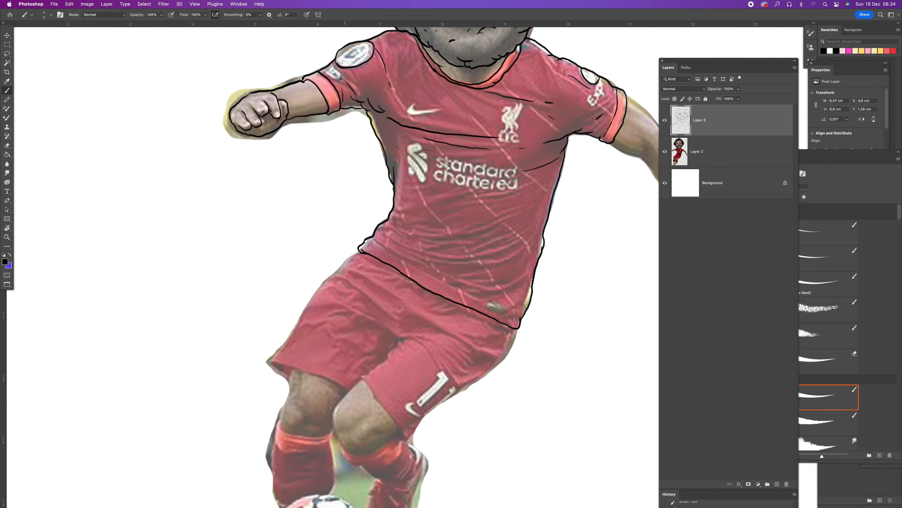
Ink the outline of the shorts with both leg openings and add crease lines below the waist and at the crotch
{"action": "mouse_move", "coordinate": [361, 250]}
{"action": "left_mouse_down"}
{"action": "mouse_move", "coordinate": [312, 294]}
{"action": "mouse_move", "coordinate": [270, 364]}
{"action": "mouse_move", "coordinate": [346, 393]}
{"action": "mouse_move", "coordinate": [410, 300]}
{"action": "mouse_move", "coordinate": [383, 288]}
{"action": "mouse_move", "coordinate": [370, 268]}
{"action": "mouse_move", "coordinate": [392, 279]}
{"action": "left_mouse_up"}
{"action": "left_click_drag", "start_coordinate": [396, 278], "coordinate": [421, 294]}
{"action": "left_click_drag", "start_coordinate": [387, 250], "coordinate": [468, 293]}
{"action": "left_click_drag", "start_coordinate": [471, 291], "coordinate": [477, 291]}
{"action": "left_click_drag", "start_coordinate": [434, 249], "coordinate": [457, 256]}
{"action": "mouse_move", "coordinate": [505, 273]}
{"action": "left_mouse_down"}
{"action": "mouse_move", "coordinate": [498, 293]}
{"action": "mouse_move", "coordinate": [400, 375]}
{"action": "mouse_move", "coordinate": [356, 322]}
{"action": "mouse_move", "coordinate": [389, 279]}
{"action": "left_mouse_up"}
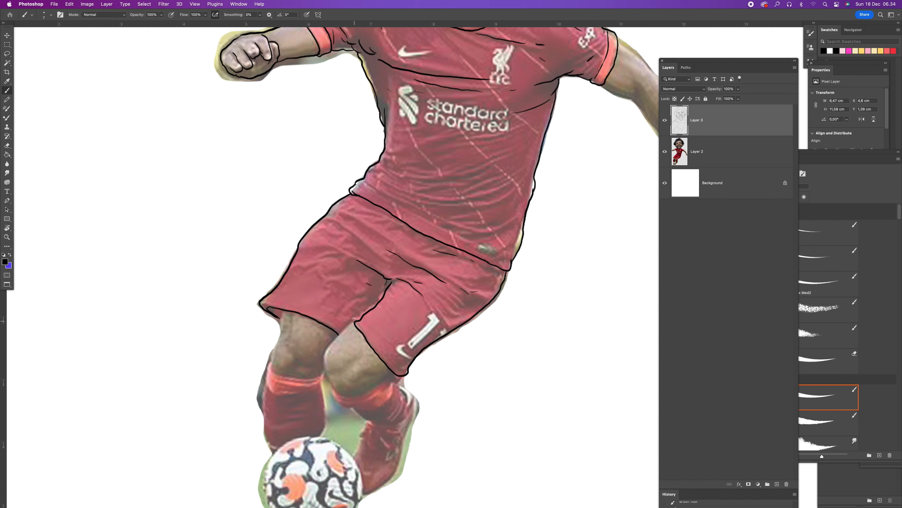
Ink the right leg's knee, the sock below it and the ankle at the top of the boot
{"action": "mouse_move", "coordinate": [337, 333]}
{"action": "left_mouse_down"}
{"action": "mouse_move", "coordinate": [356, 320]}
{"action": "mouse_move", "coordinate": [328, 344]}
{"action": "mouse_move", "coordinate": [323, 377]}
{"action": "mouse_move", "coordinate": [339, 394]}
{"action": "mouse_move", "coordinate": [381, 391]}
{"action": "mouse_move", "coordinate": [371, 378]}
{"action": "mouse_move", "coordinate": [350, 379]}
{"action": "left_mouse_up"}
{"action": "scroll", "coordinate": [352, 380], "scroll_direction": "down", "scroll_amount": 4}
{"action": "mouse_move", "coordinate": [340, 320]}
{"action": "left_mouse_down"}
{"action": "mouse_move", "coordinate": [343, 337]}
{"action": "mouse_move", "coordinate": [367, 341]}
{"action": "left_mouse_up"}
{"action": "mouse_move", "coordinate": [403, 310]}
{"action": "left_mouse_down"}
{"action": "mouse_move", "coordinate": [396, 332]}
{"action": "mouse_move", "coordinate": [359, 342]}
{"action": "mouse_move", "coordinate": [403, 361]}
{"action": "mouse_move", "coordinate": [413, 334]}
{"action": "mouse_move", "coordinate": [404, 322]}
{"action": "mouse_move", "coordinate": [425, 348]}
{"action": "left_mouse_up"}
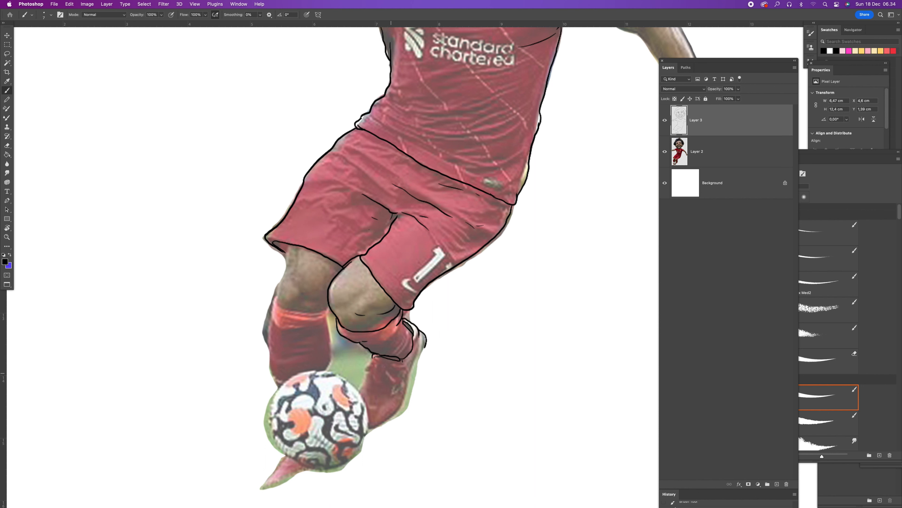
Ink the right boot beside the ball, including its sole edge, laces and the sock creases above it
{"action": "mouse_move", "coordinate": [368, 369]}
{"action": "left_mouse_down"}
{"action": "mouse_move", "coordinate": [361, 385]}
{"action": "mouse_move", "coordinate": [386, 361]}
{"action": "mouse_move", "coordinate": [414, 299]}
{"action": "left_mouse_up"}
{"action": "scroll", "coordinate": [365, 380], "scroll_direction": "down", "scroll_amount": 3}
{"action": "mouse_move", "coordinate": [368, 378]}
{"action": "left_mouse_down"}
{"action": "mouse_move", "coordinate": [387, 369]}
{"action": "mouse_move", "coordinate": [416, 299]}
{"action": "left_mouse_up"}
{"action": "mouse_move", "coordinate": [363, 316]}
{"action": "left_mouse_down"}
{"action": "mouse_move", "coordinate": [373, 330]}
{"action": "mouse_move", "coordinate": [357, 325]}
{"action": "mouse_move", "coordinate": [373, 335]}
{"action": "mouse_move", "coordinate": [350, 337]}
{"action": "left_mouse_up"}
{"action": "mouse_move", "coordinate": [366, 296]}
{"action": "left_mouse_down"}
{"action": "mouse_move", "coordinate": [421, 310]}
{"action": "mouse_move", "coordinate": [438, 307]}
{"action": "mouse_move", "coordinate": [441, 288]}
{"action": "left_mouse_up"}
{"action": "mouse_move", "coordinate": [431, 321]}
{"action": "left_mouse_down"}
{"action": "mouse_move", "coordinate": [444, 295]}
{"action": "mouse_move", "coordinate": [444, 313]}
{"action": "mouse_move", "coordinate": [448, 301]}
{"action": "left_mouse_up"}
{"action": "left_click_drag", "start_coordinate": [431, 304], "coordinate": [477, 330]}
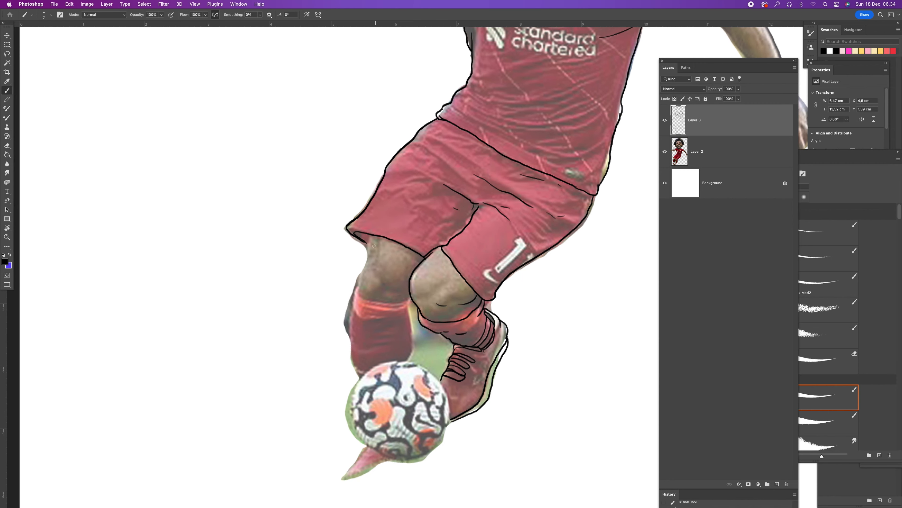
Ink the left leg's knee, the sock's top band and the sock down to the ball, with a few crease lines
{"action": "mouse_move", "coordinate": [369, 241]}
{"action": "left_mouse_down"}
{"action": "mouse_move", "coordinate": [357, 291]}
{"action": "mouse_move", "coordinate": [406, 300]}
{"action": "mouse_move", "coordinate": [398, 291]}
{"action": "left_mouse_up"}
{"action": "left_click_drag", "start_coordinate": [413, 257], "coordinate": [418, 265]}
{"action": "mouse_move", "coordinate": [354, 289]}
{"action": "left_mouse_down"}
{"action": "mouse_move", "coordinate": [360, 316]}
{"action": "mouse_move", "coordinate": [404, 312]}
{"action": "mouse_move", "coordinate": [410, 299]}
{"action": "left_mouse_up"}
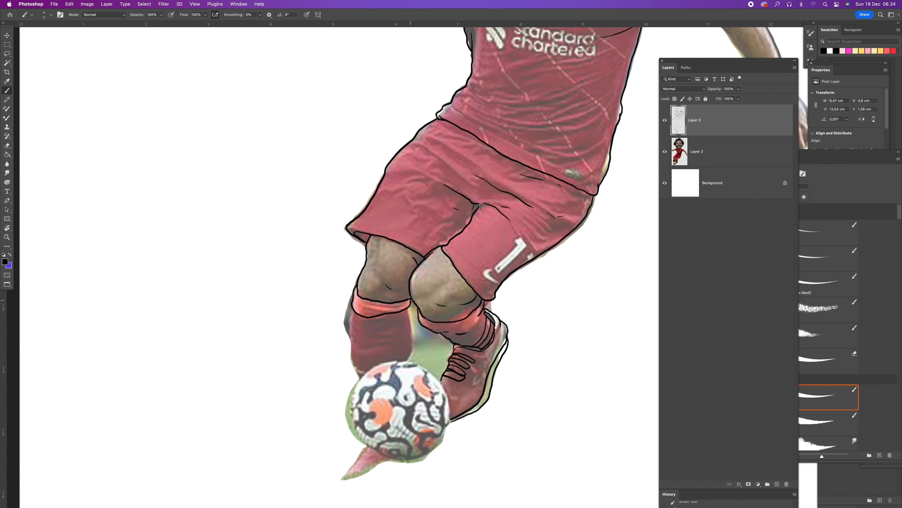
{"action": "scroll", "coordinate": [366, 306], "scroll_direction": "down", "scroll_amount": 3}
{"action": "left_click_drag", "start_coordinate": [360, 276], "coordinate": [363, 335]}
{"action": "mouse_move", "coordinate": [413, 327]}
{"action": "left_mouse_down"}
{"action": "mouse_move", "coordinate": [417, 279]}
{"action": "mouse_move", "coordinate": [391, 281]}
{"action": "mouse_move", "coordinate": [402, 279]}
{"action": "mouse_move", "coordinate": [387, 261]}
{"action": "mouse_move", "coordinate": [405, 257]}
{"action": "left_mouse_up"}
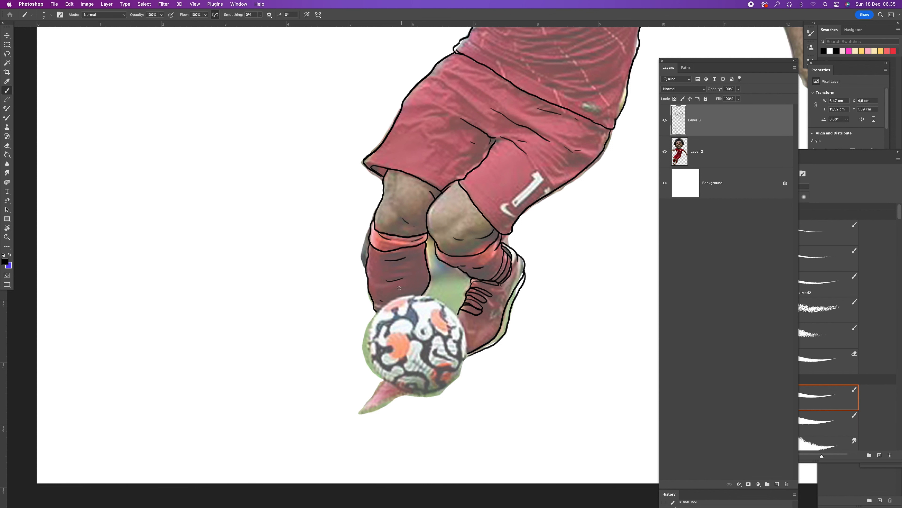
Ink the round outline of the ball and the tip of the boot showing beneath it
{"action": "mouse_move", "coordinate": [393, 298]}
{"action": "left_mouse_down"}
{"action": "mouse_move", "coordinate": [375, 312]}
{"action": "mouse_move", "coordinate": [367, 343]}
{"action": "mouse_move", "coordinate": [381, 378]}
{"action": "mouse_move", "coordinate": [432, 389]}
{"action": "left_mouse_up"}
{"action": "key", "text": "super+z"}
{"action": "mouse_move", "coordinate": [369, 321]}
{"action": "left_mouse_down"}
{"action": "mouse_move", "coordinate": [414, 295]}
{"action": "mouse_move", "coordinate": [442, 304]}
{"action": "mouse_move", "coordinate": [465, 329]}
{"action": "mouse_move", "coordinate": [460, 361]}
{"action": "mouse_move", "coordinate": [443, 384]}
{"action": "mouse_move", "coordinate": [395, 383]}
{"action": "mouse_move", "coordinate": [371, 363]}
{"action": "mouse_move", "coordinate": [366, 327]}
{"action": "mouse_move", "coordinate": [375, 316]}
{"action": "left_mouse_up"}
{"action": "scroll", "coordinate": [452, 306], "scroll_direction": "down", "scroll_amount": 3}
{"action": "scroll", "coordinate": [451, 306], "scroll_direction": "right", "scroll_amount": 2}
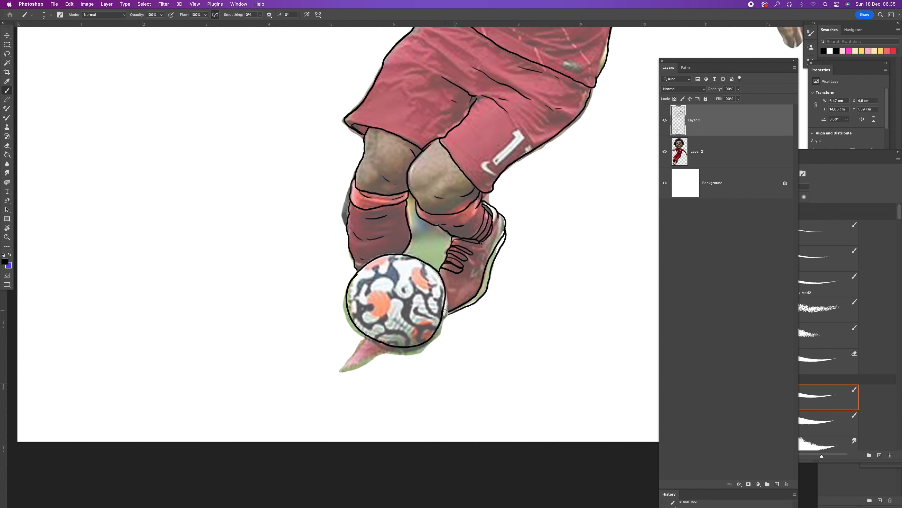
{"action": "mouse_move", "coordinate": [368, 336]}
{"action": "left_mouse_down"}
{"action": "mouse_move", "coordinate": [355, 349]}
{"action": "mouse_move", "coordinate": [396, 347]}
{"action": "left_mouse_up"}
{"action": "scroll", "coordinate": [400, 216], "scroll_direction": "up", "scroll_amount": 4}
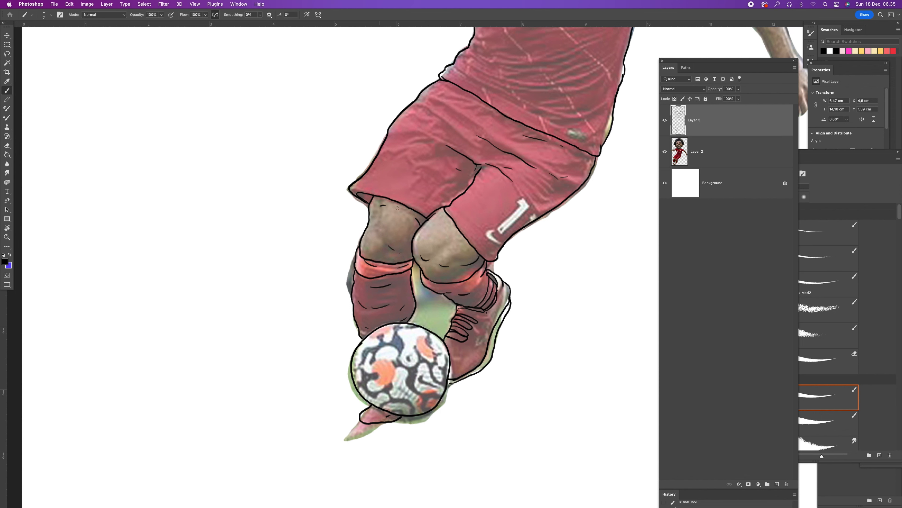
Add thin fabric crease lines to the shorts, around the shirt number's leg, and across the shirt's lower torso
{"action": "scroll", "coordinate": [437, 153], "scroll_direction": "up", "scroll_amount": 5}
{"action": "scroll", "coordinate": [436, 153], "scroll_direction": "left", "scroll_amount": 1}
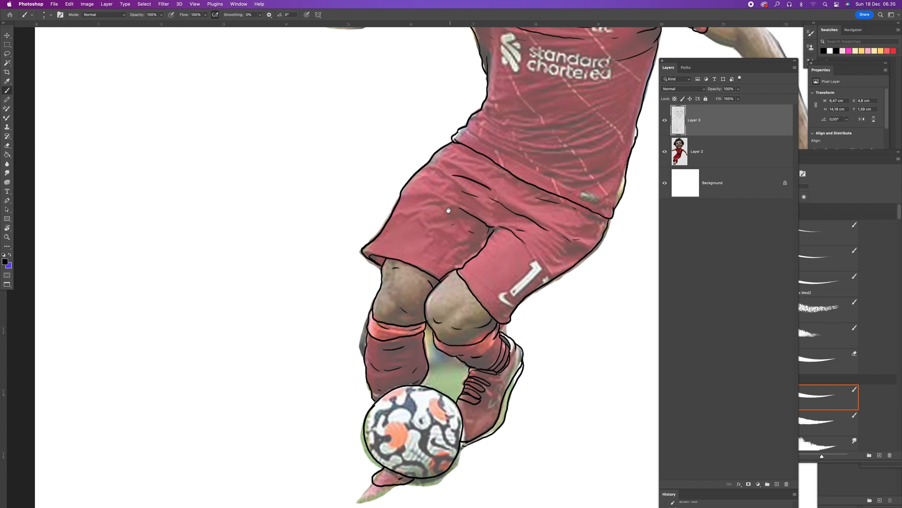
{"action": "mouse_move", "coordinate": [522, 257]}
{"action": "left_mouse_down"}
{"action": "mouse_move", "coordinate": [543, 290]}
{"action": "mouse_move", "coordinate": [504, 291]}
{"action": "left_mouse_up"}
{"action": "left_click_drag", "start_coordinate": [483, 295], "coordinate": [504, 311]}
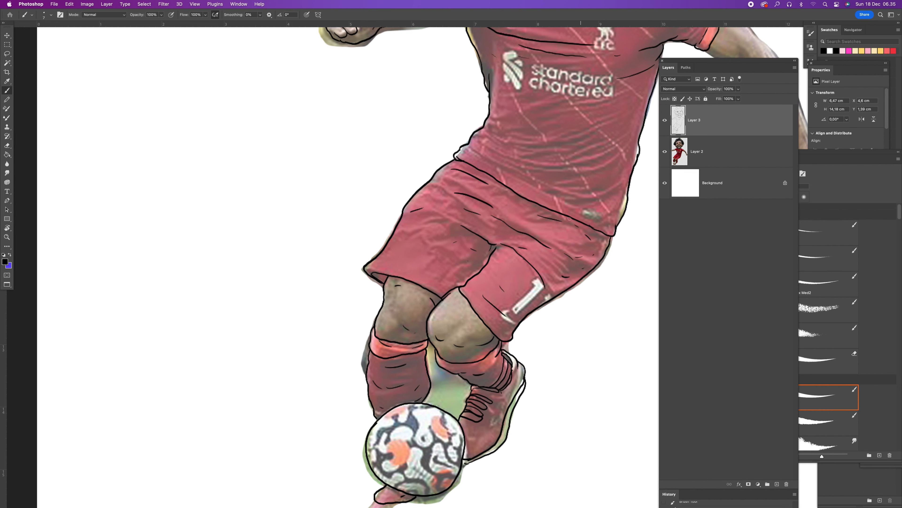
{"action": "scroll", "coordinate": [569, 219], "scroll_direction": "up", "scroll_amount": 3}
{"action": "left_click_drag", "start_coordinate": [526, 154], "coordinate": [611, 158]}
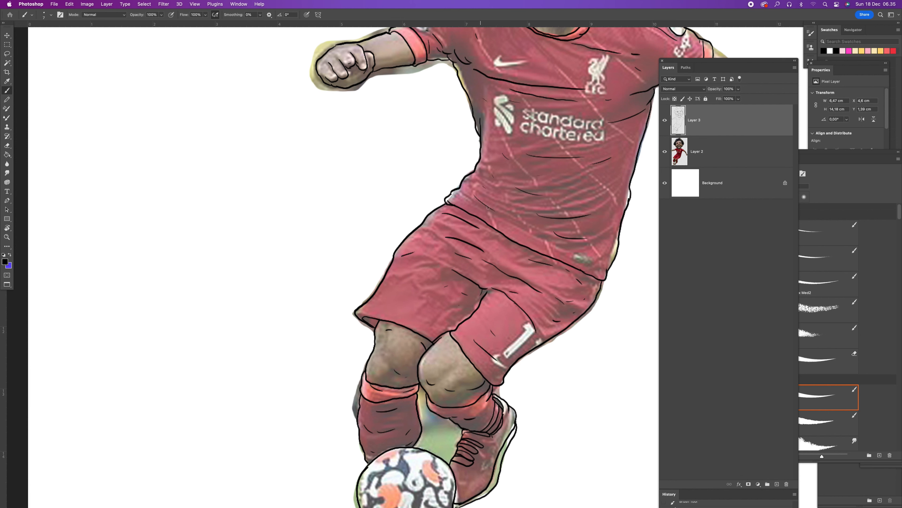
Check the body line art on its own by hiding the photo layer, Layer 2, and showing it again
{"action": "key", "text": "z"}
{"action": "left_click", "coordinate": [506, 255], "text": "alt"}
{"action": "left_click", "coordinate": [506, 255], "text": "alt"}
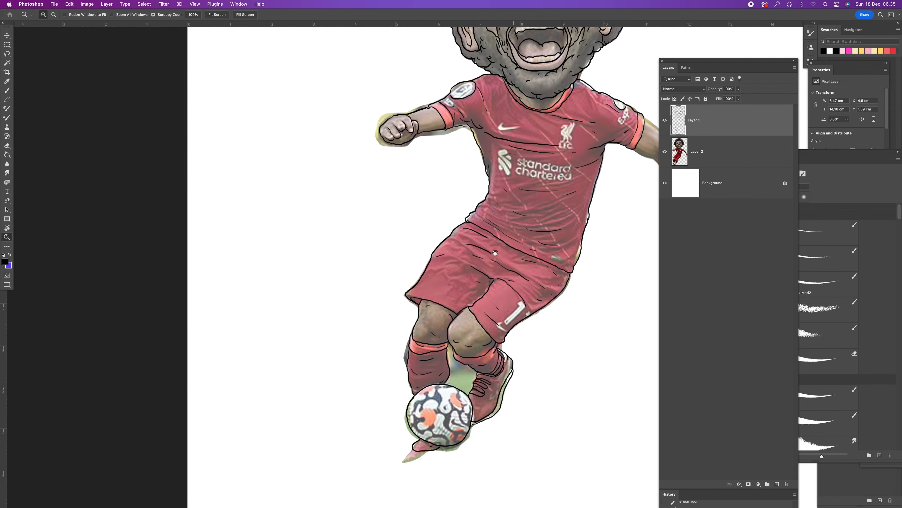
{"action": "left_click", "coordinate": [509, 248], "text": "alt"}
{"action": "left_click", "coordinate": [665, 151]}
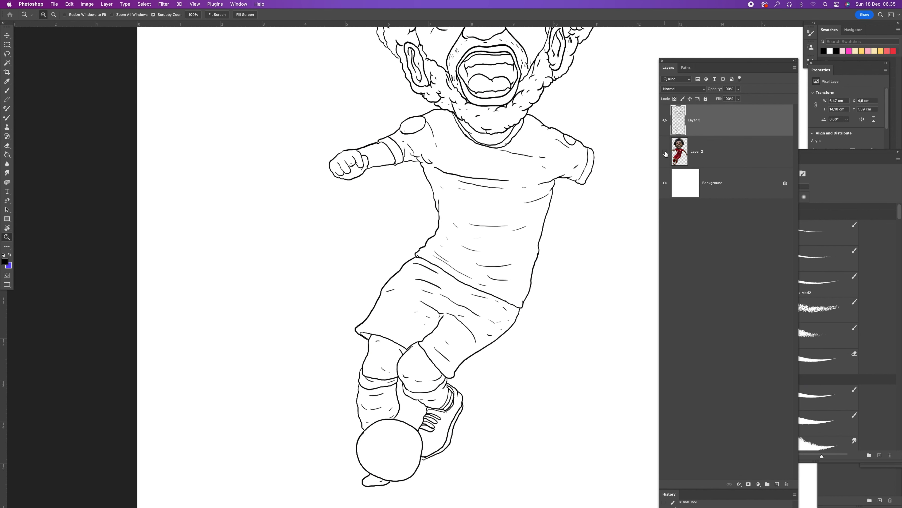
{"action": "left_click", "coordinate": [665, 152]}
{"action": "left_click", "coordinate": [545, 235]}
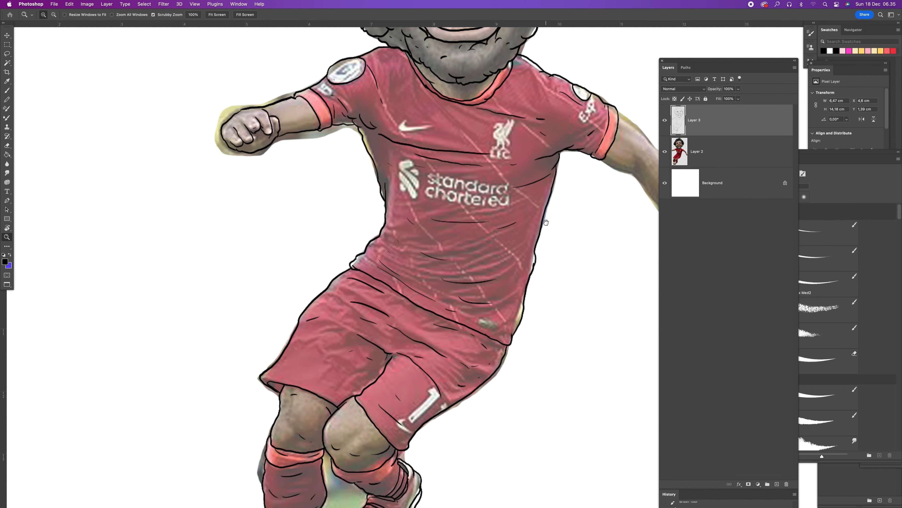
Ink the outline of the right arm from the cuff down to the hand and its fingers
{"action": "scroll", "coordinate": [462, 248], "scroll_direction": "right", "scroll_amount": 5}
{"action": "scroll", "coordinate": [462, 248], "scroll_direction": "up", "scroll_amount": 2}
{"action": "key", "text": "b"}
{"action": "mouse_move", "coordinate": [411, 221]}
{"action": "left_mouse_down"}
{"action": "mouse_move", "coordinate": [444, 237]}
{"action": "mouse_move", "coordinate": [478, 284]}
{"action": "mouse_move", "coordinate": [513, 364]}
{"action": "mouse_move", "coordinate": [533, 350]}
{"action": "mouse_move", "coordinate": [531, 336]}
{"action": "mouse_move", "coordinate": [491, 238]}
{"action": "left_mouse_up"}
{"action": "mouse_move", "coordinate": [427, 173]}
{"action": "left_mouse_down"}
{"action": "mouse_move", "coordinate": [493, 242]}
{"action": "mouse_move", "coordinate": [491, 300]}
{"action": "left_mouse_up"}
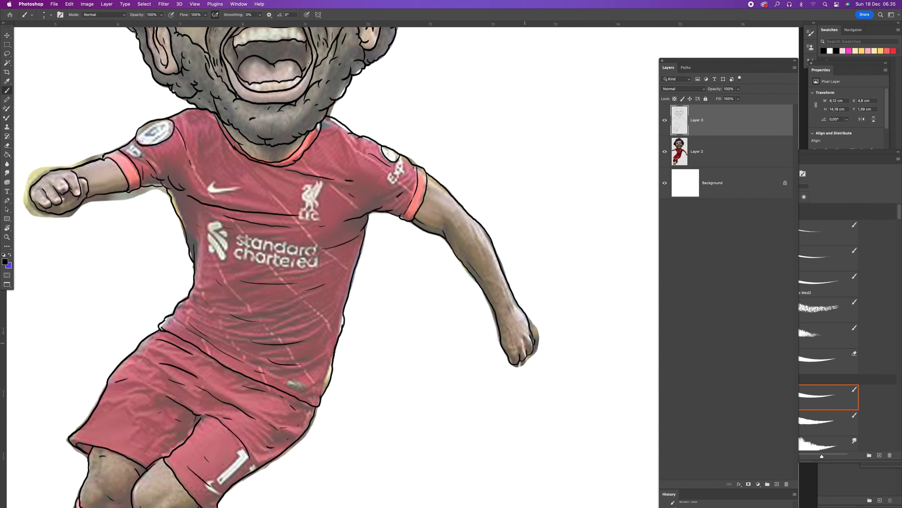
Compare the full figure's line art with the photo by toggling the visibility of Layer 2
{"action": "key", "text": "z"}
{"action": "left_click", "coordinate": [492, 280], "text": "alt"}
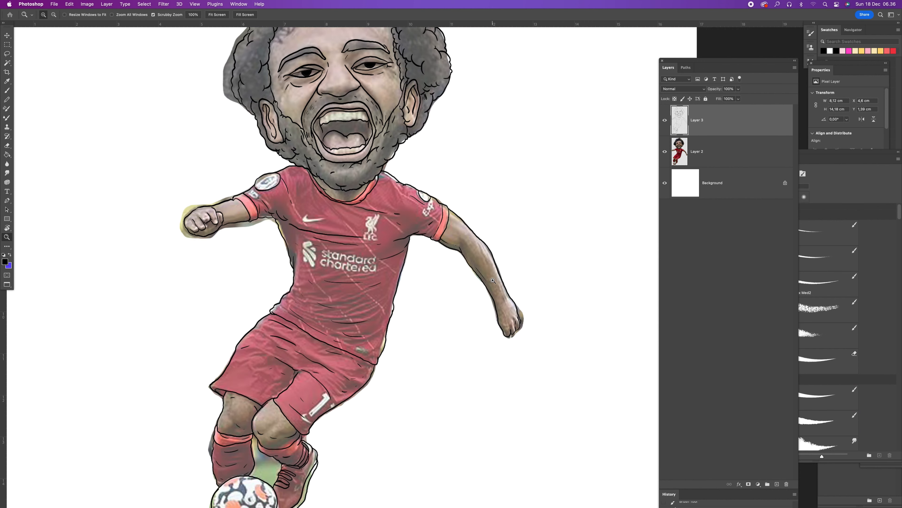
{"action": "left_click", "coordinate": [664, 152]}
{"action": "left_click", "coordinate": [510, 230], "text": "alt"}
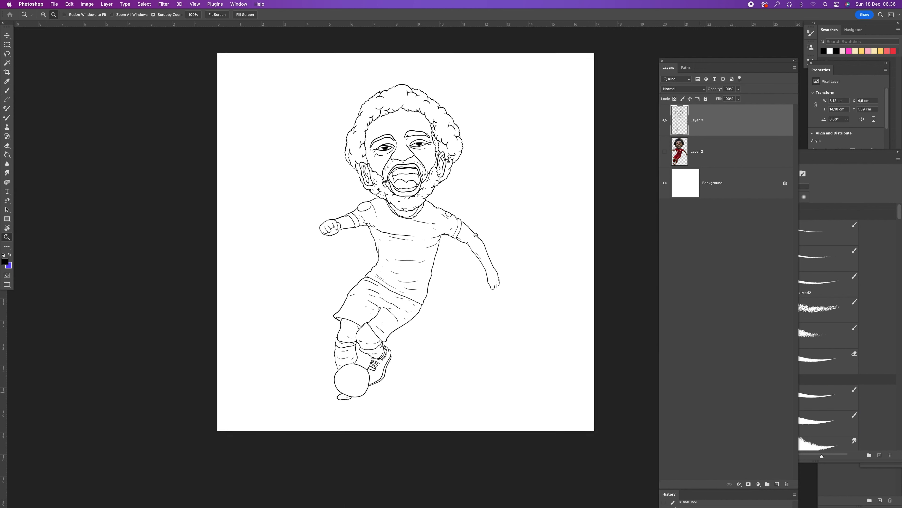
{"action": "left_click", "coordinate": [476, 236], "text": "alt"}
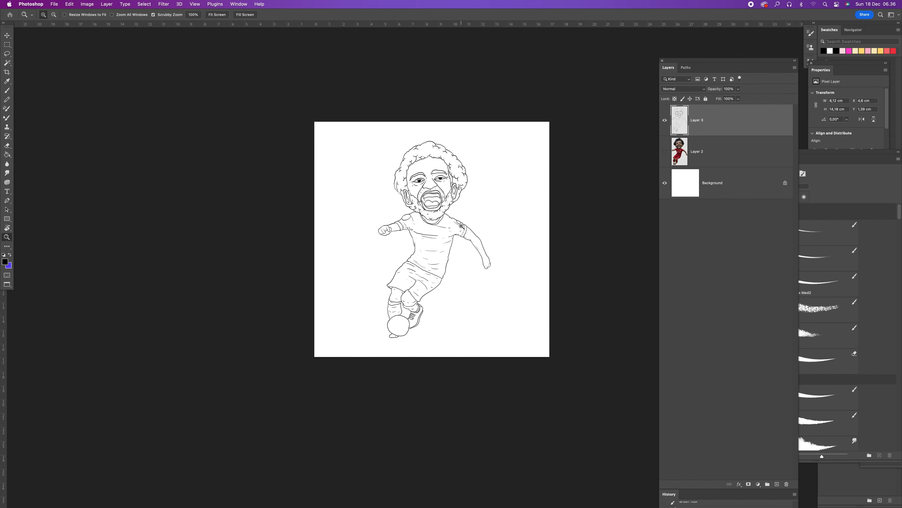
{"action": "left_click", "coordinate": [461, 226]}
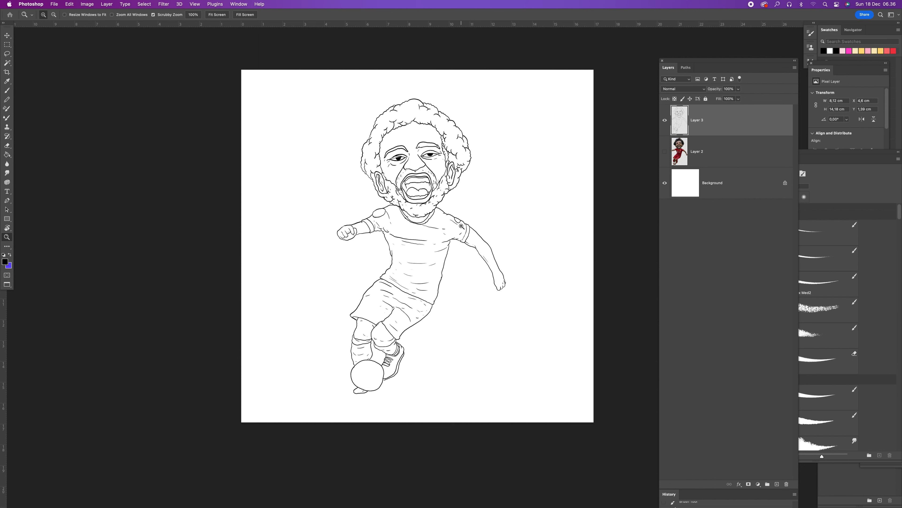
{"action": "left_click", "coordinate": [665, 152]}
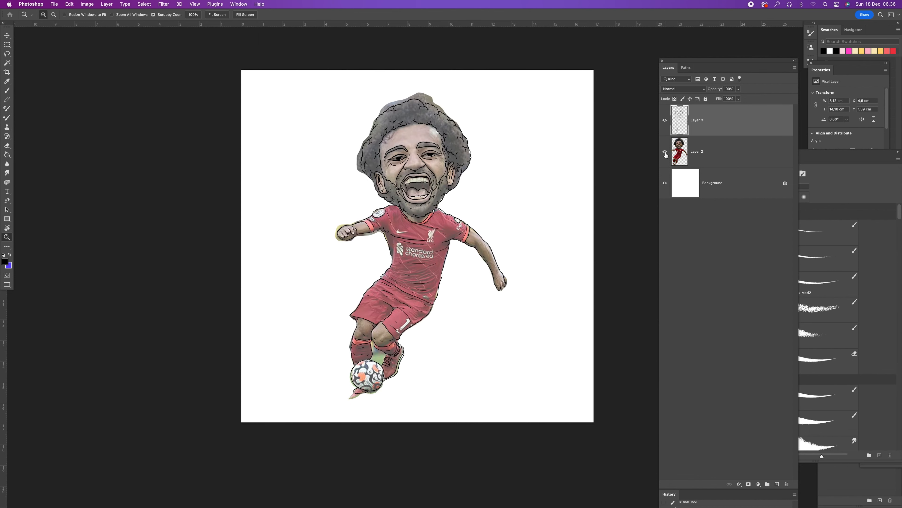
{"action": "left_click", "coordinate": [665, 152]}
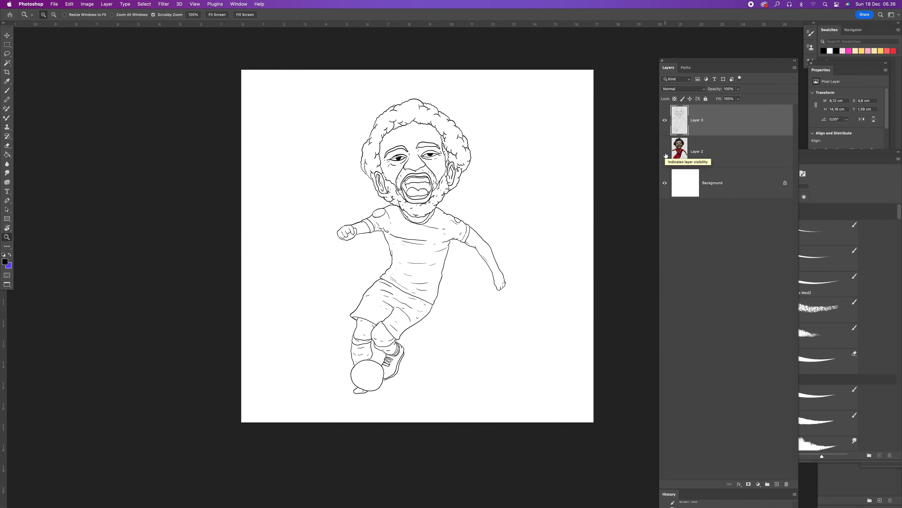
{"action": "left_click", "coordinate": [665, 153]}
Trace the curved pattern shapes inside the ball over the photo
{"action": "left_click", "coordinate": [368, 340]}
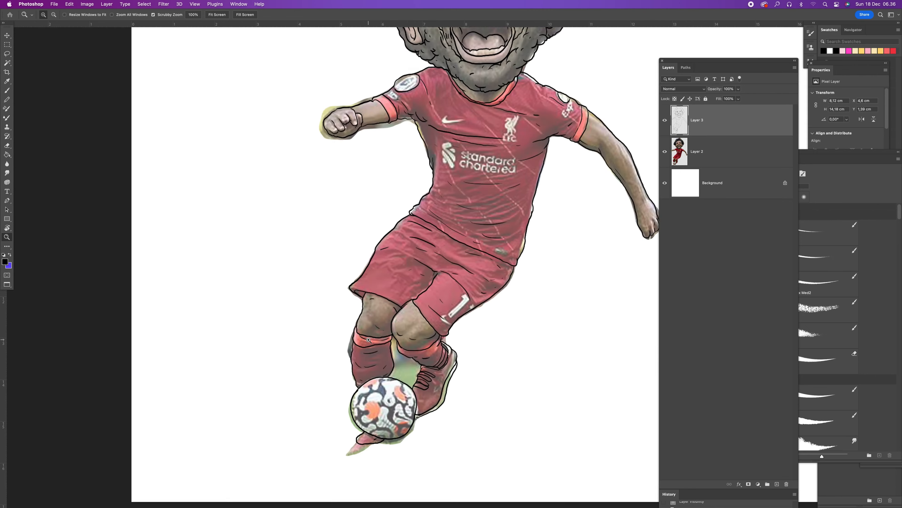
{"action": "left_click", "coordinate": [368, 340]}
{"action": "key", "text": "b"}
{"action": "scroll", "coordinate": [369, 340], "scroll_direction": "down", "scroll_amount": 5}
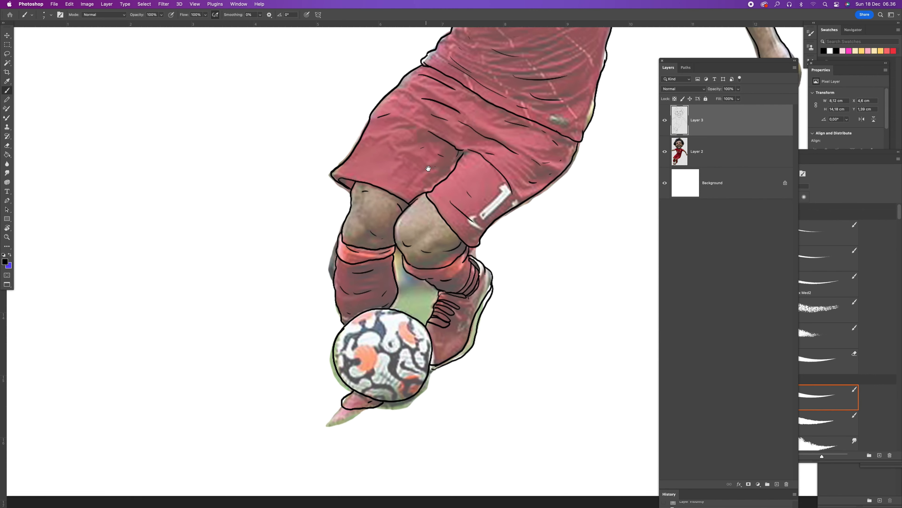
{"action": "mouse_move", "coordinate": [390, 274]}
{"action": "left_mouse_down"}
{"action": "mouse_move", "coordinate": [391, 321]}
{"action": "mouse_move", "coordinate": [412, 281]}
{"action": "mouse_move", "coordinate": [420, 302]}
{"action": "mouse_move", "coordinate": [404, 307]}
{"action": "mouse_move", "coordinate": [415, 289]}
{"action": "left_mouse_up"}
{"action": "left_click_drag", "start_coordinate": [390, 319], "coordinate": [403, 363]}
{"action": "mouse_move", "coordinate": [407, 363]}
{"action": "left_mouse_down"}
{"action": "mouse_move", "coordinate": [427, 342]}
{"action": "mouse_move", "coordinate": [398, 321]}
{"action": "mouse_move", "coordinate": [412, 310]}
{"action": "mouse_move", "coordinate": [429, 328]}
{"action": "mouse_move", "coordinate": [425, 304]}
{"action": "left_mouse_up"}
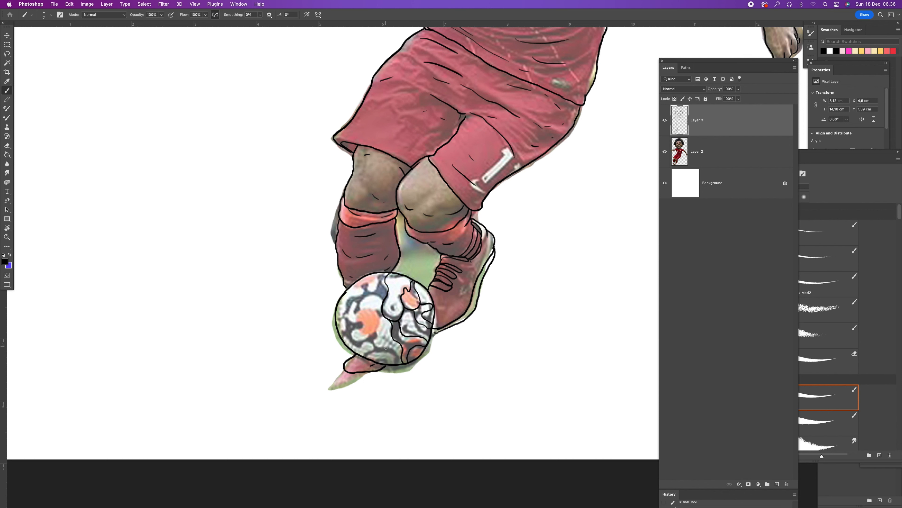
{"action": "mouse_move", "coordinate": [396, 360]}
{"action": "left_mouse_down"}
{"action": "mouse_move", "coordinate": [377, 332]}
{"action": "mouse_move", "coordinate": [362, 340]}
{"action": "mouse_move", "coordinate": [353, 331]}
{"action": "mouse_move", "coordinate": [358, 322]}
{"action": "mouse_move", "coordinate": [337, 322]}
{"action": "mouse_move", "coordinate": [349, 329]}
{"action": "mouse_move", "coordinate": [346, 345]}
{"action": "mouse_move", "coordinate": [380, 355]}
{"action": "left_mouse_up"}
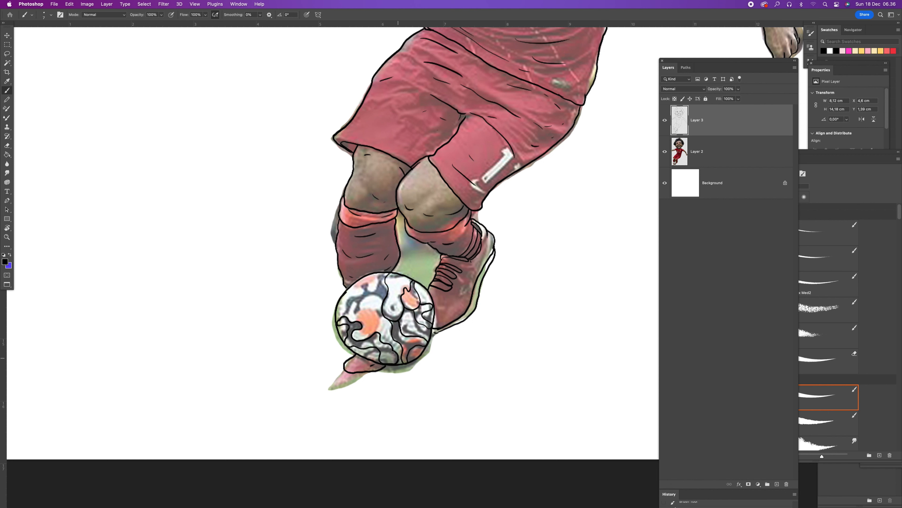
{"action": "mouse_move", "coordinate": [347, 315]}
{"action": "left_mouse_down"}
{"action": "mouse_move", "coordinate": [382, 274]}
{"action": "mouse_move", "coordinate": [382, 295]}
{"action": "mouse_move", "coordinate": [347, 313]}
{"action": "left_mouse_up"}
Hide the photo layer, Layer 2, and view the whole caricature as line art only
{"action": "key", "text": "z"}
{"action": "left_click_drag", "start_coordinate": [500, 215], "coordinate": [458, 235]}
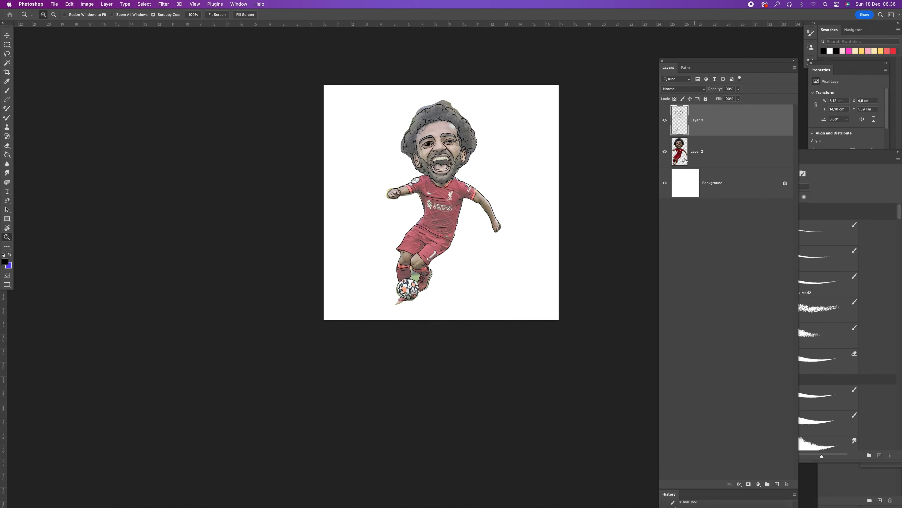
{"action": "left_click", "coordinate": [665, 152]}
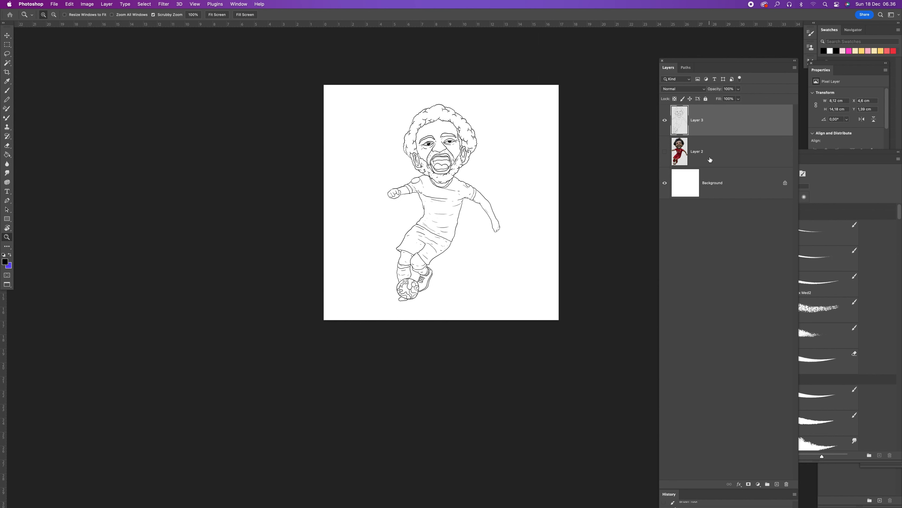
{"action": "left_click_drag", "start_coordinate": [514, 164], "coordinate": [523, 164]}
{"action": "key", "text": "space"}
{"action": "left_click_drag", "start_coordinate": [524, 164], "coordinate": [507, 182]}
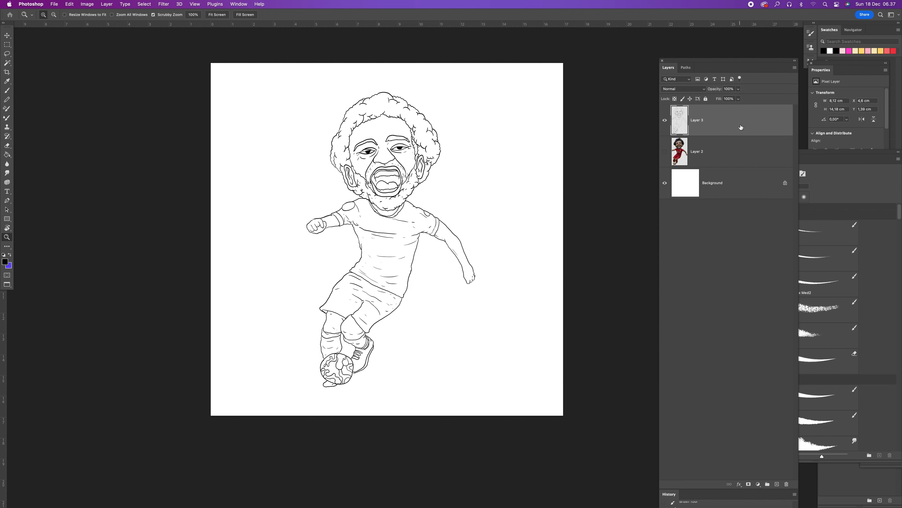
Duplicate the outline layer, Layer 3, and merge the copy with the original into one layer
{"action": "left_click_drag", "start_coordinate": [759, 123], "coordinate": [777, 484]}
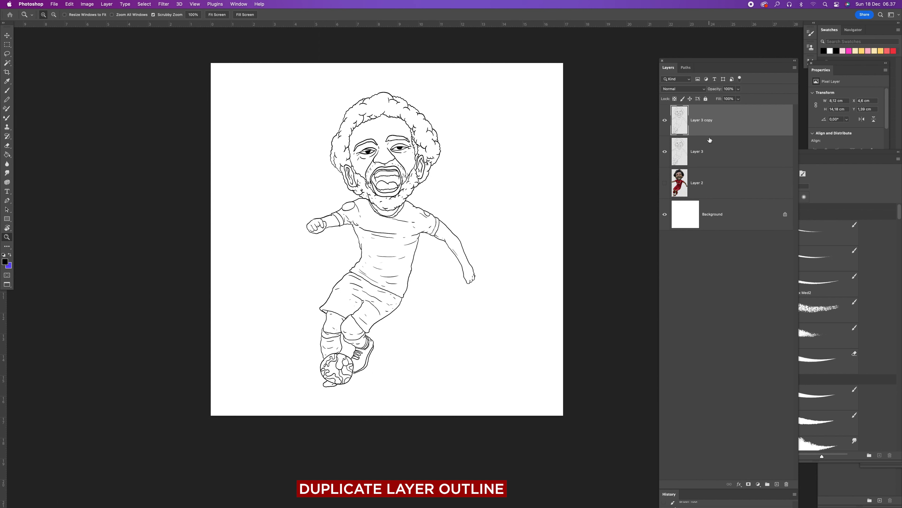
{"action": "left_click", "coordinate": [717, 149], "text": "shift"}
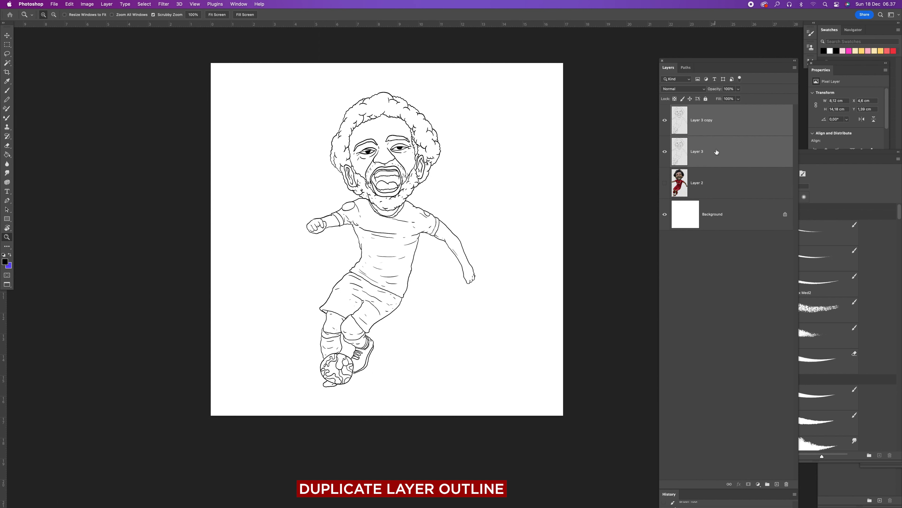
{"action": "key", "text": "super+e"}
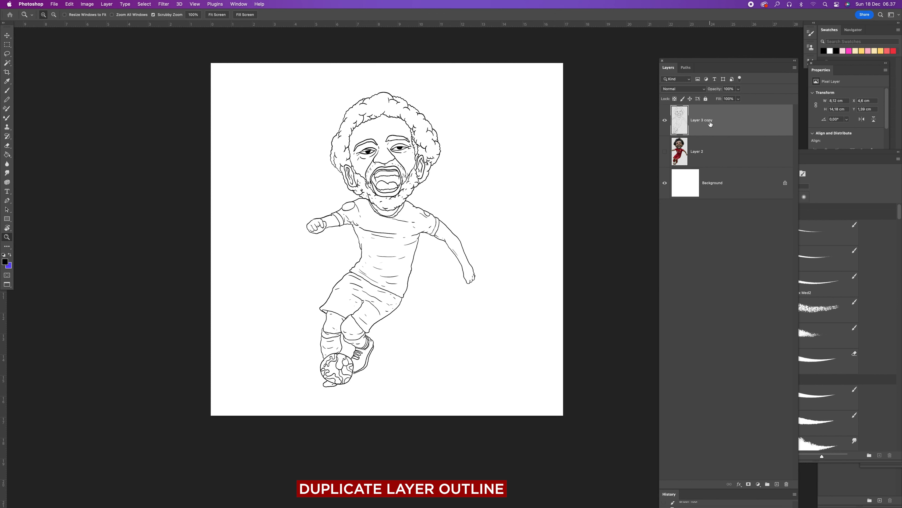
Duplicate the outline layer, Layer 3 copy, and make the lower of the two copies active
{"action": "left_click_drag", "start_coordinate": [719, 123], "coordinate": [777, 484]}
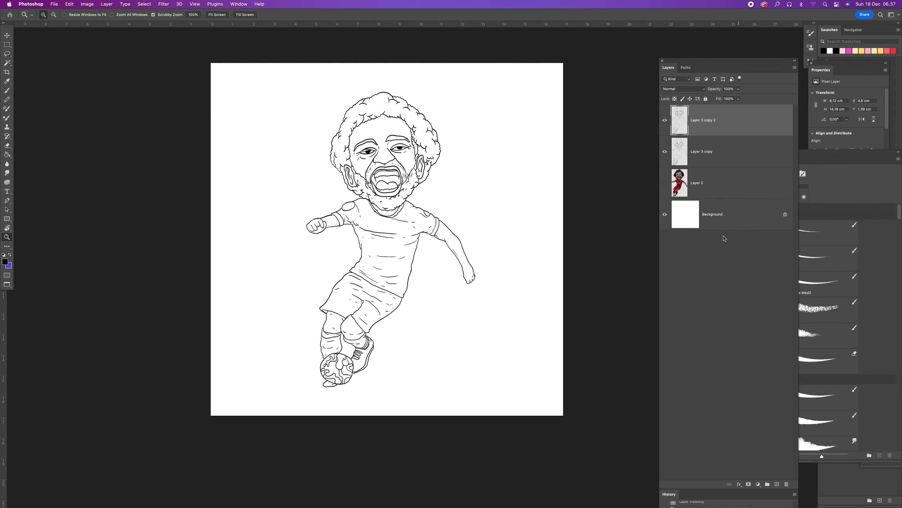
{"action": "left_click", "coordinate": [713, 157]}
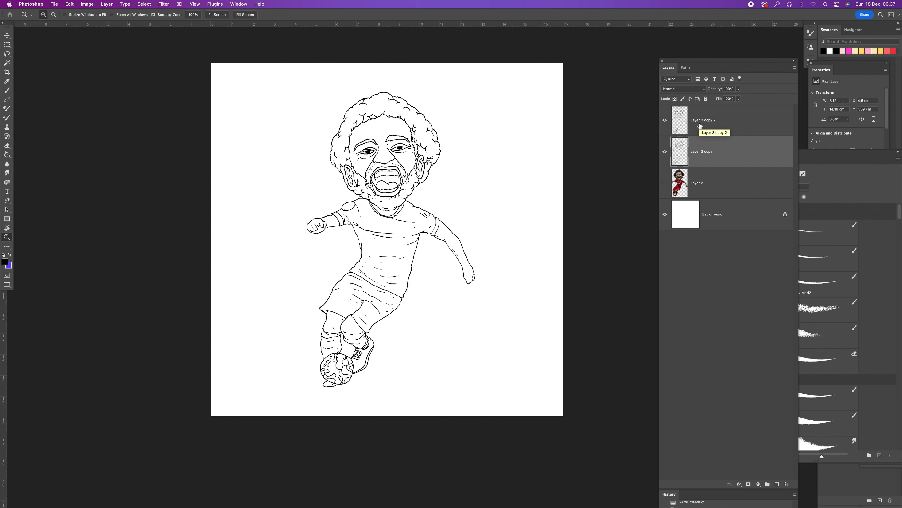
Show the photo layer, Layer 2, behind the outlines and raise its opacity to 100%
{"action": "left_click", "coordinate": [405, 218]}
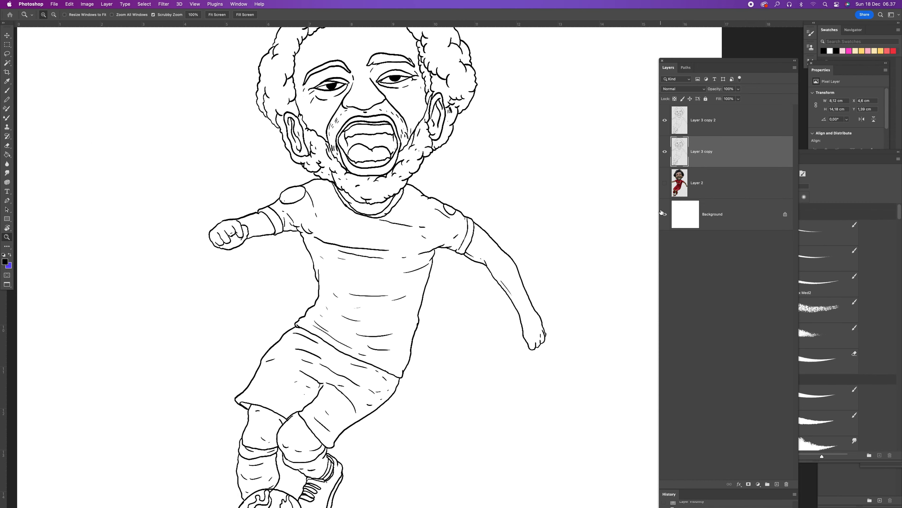
{"action": "left_click", "coordinate": [665, 184]}
{"action": "key", "text": "i"}
{"action": "left_click", "coordinate": [732, 186]}
{"action": "left_click", "coordinate": [738, 89]}
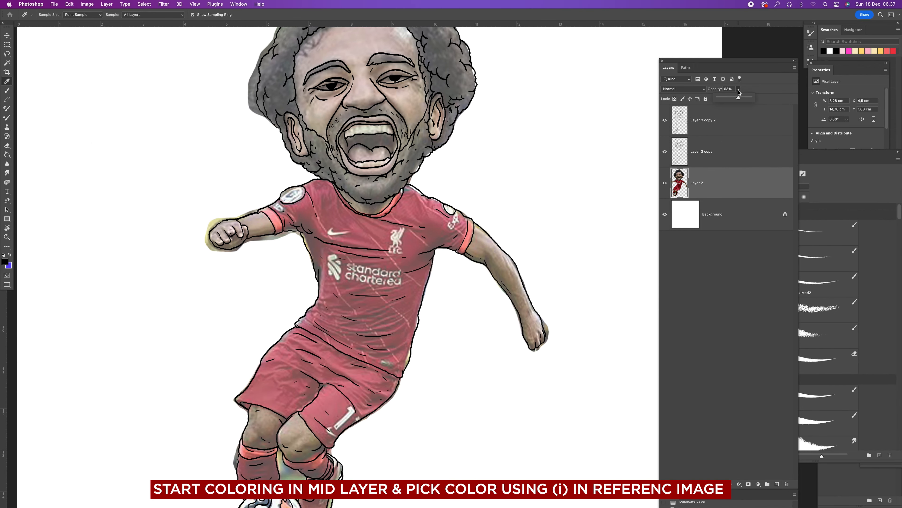
{"action": "left_click_drag", "start_coordinate": [738, 98], "coordinate": [750, 97]}
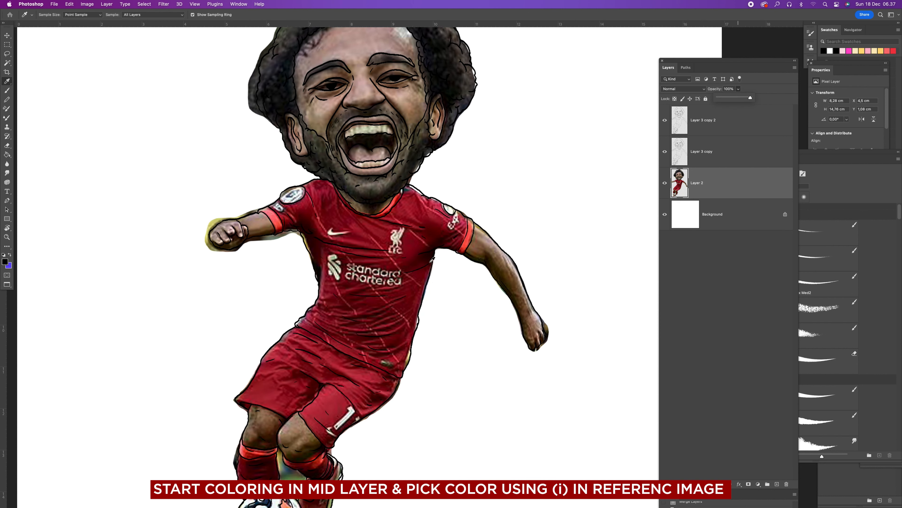
Sample the red of the photo's kit and adjust the foreground color to the brighter red #cb0b26
{"action": "left_click", "coordinate": [413, 251]}
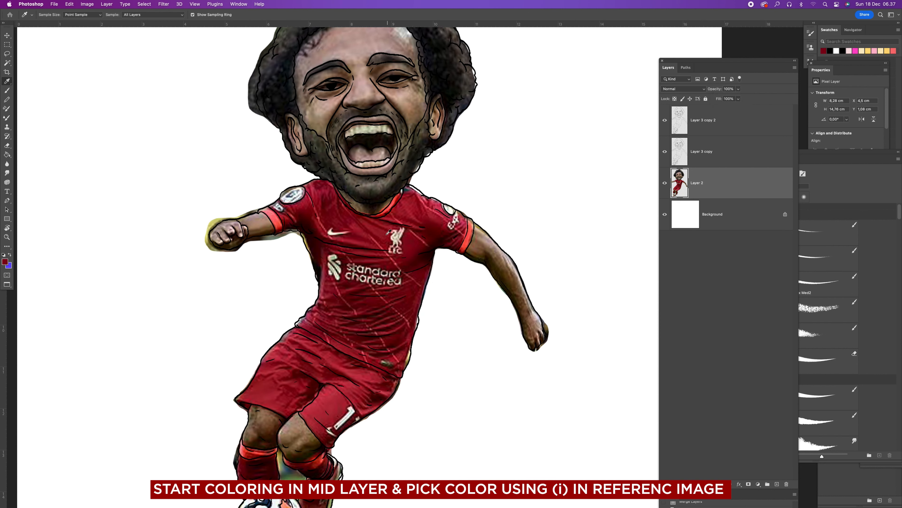
{"action": "left_click", "coordinate": [375, 230]}
{"action": "left_click", "coordinate": [325, 401]}
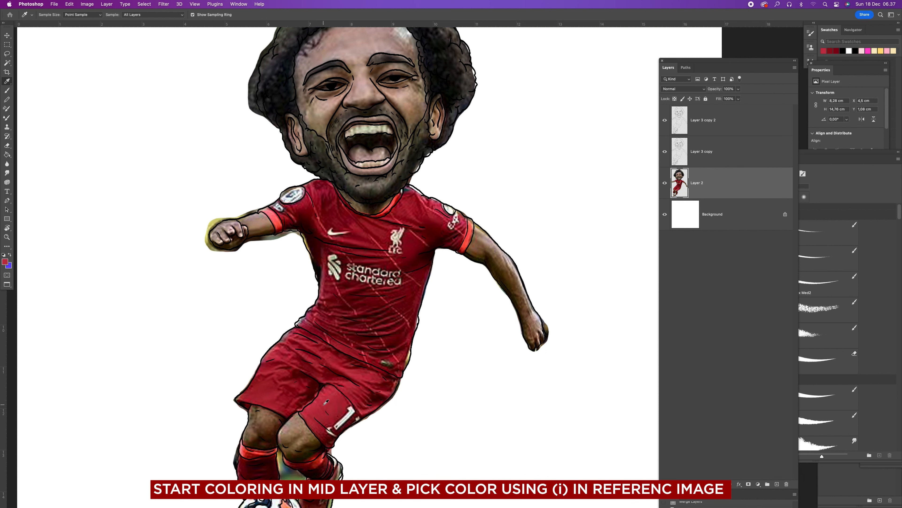
{"action": "left_click", "coordinate": [6, 260]}
{"action": "left_click", "coordinate": [618, 183]}
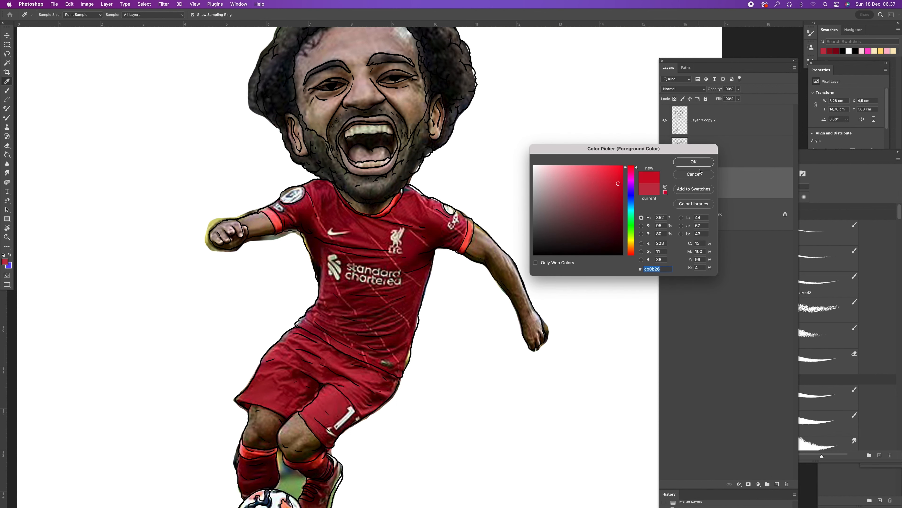
{"action": "left_click", "coordinate": [706, 163]}
Hide the photo layer and fill the jersey on Layer 3 copy with the red using the Paint Bucket tool
{"action": "left_click", "coordinate": [708, 155]}
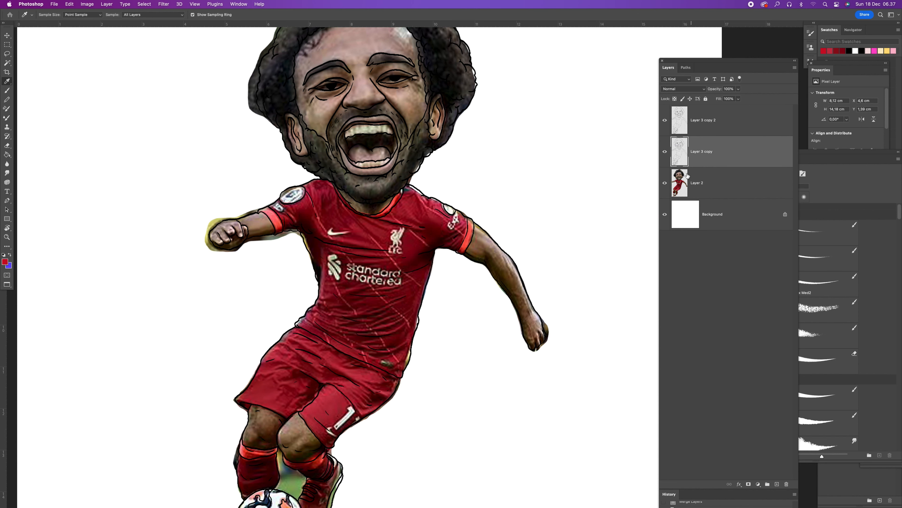
{"action": "left_click", "coordinate": [664, 183]}
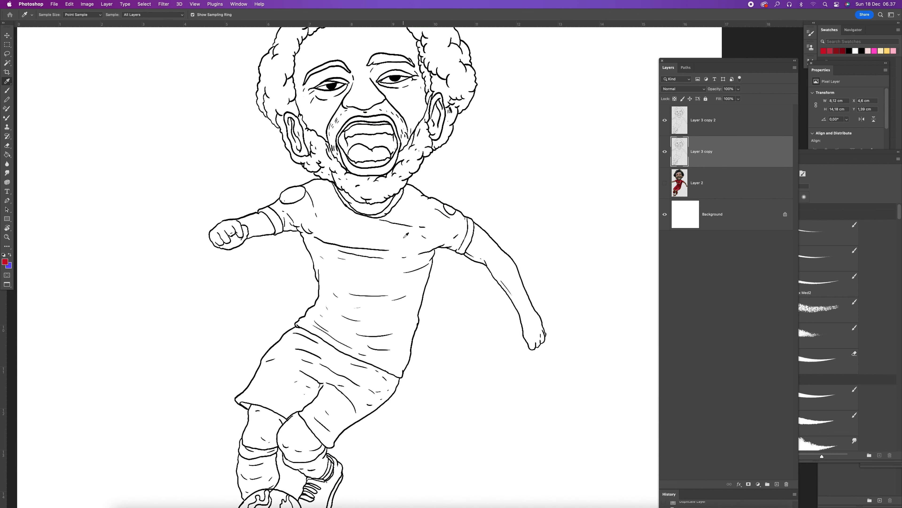
{"action": "left_click", "coordinate": [7, 155]}
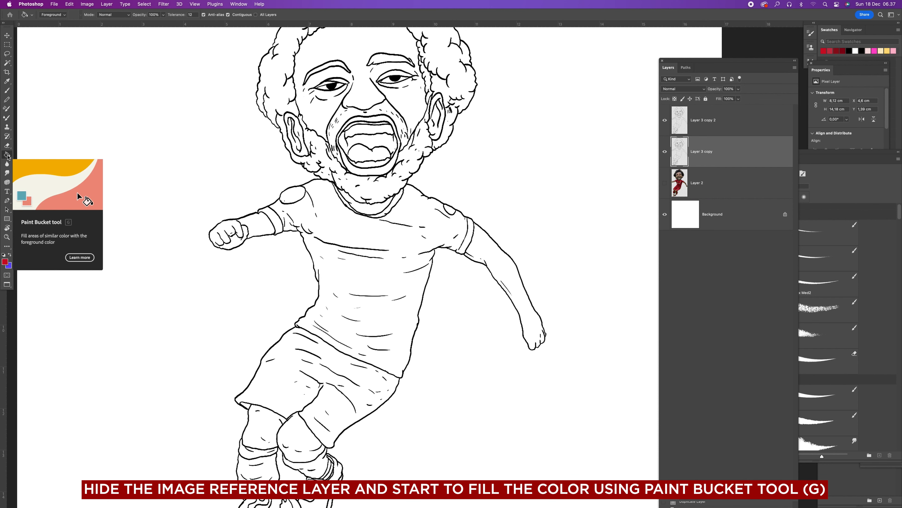
{"action": "left_click", "coordinate": [354, 237]}
Set the foreground color to dark red #a0051b and fill the shorts with it
{"action": "scroll", "coordinate": [369, 268], "scroll_direction": "down", "scroll_amount": 2}
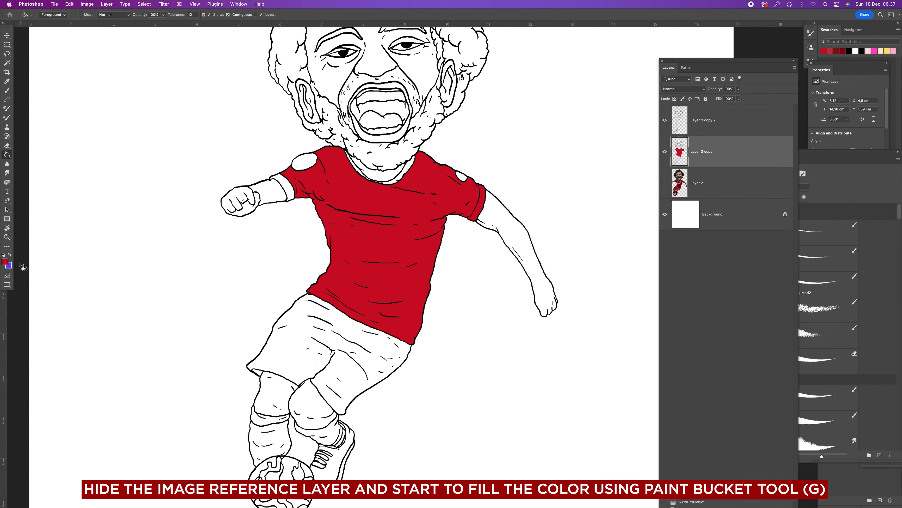
{"action": "left_click", "coordinate": [5, 263]}
{"action": "left_click", "coordinate": [621, 201]}
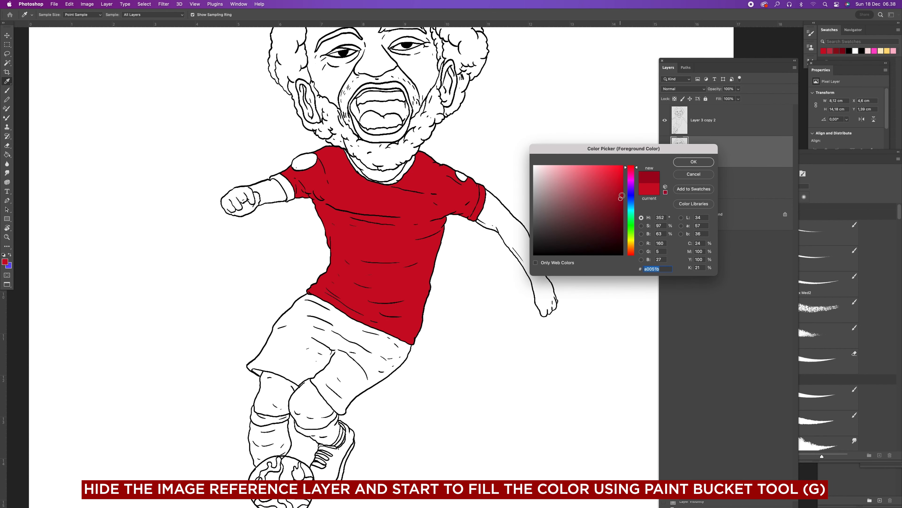
{"action": "left_click", "coordinate": [694, 162]}
{"action": "left_click", "coordinate": [378, 349]}
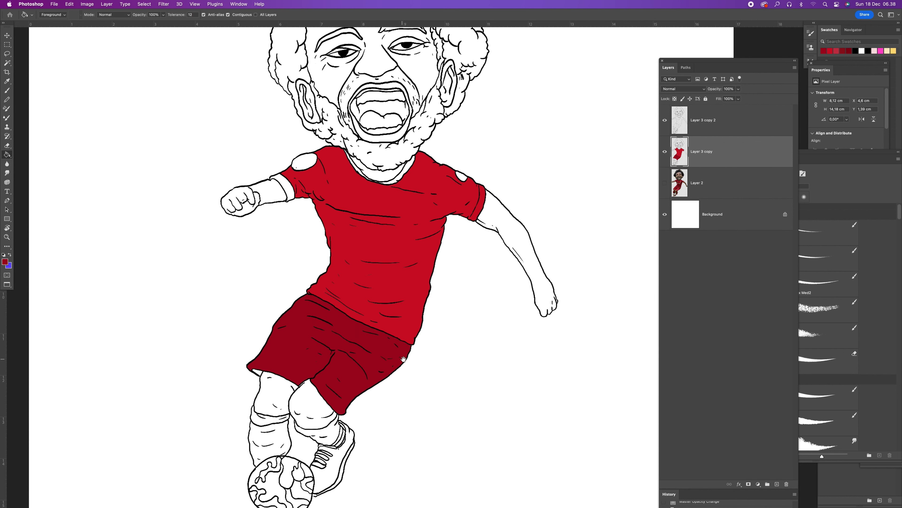
Set the foreground color to bright red #fa0527 and fill the sleeve cuff beside the clenched fist
{"action": "scroll", "coordinate": [403, 359], "scroll_direction": "up", "scroll_amount": 1}
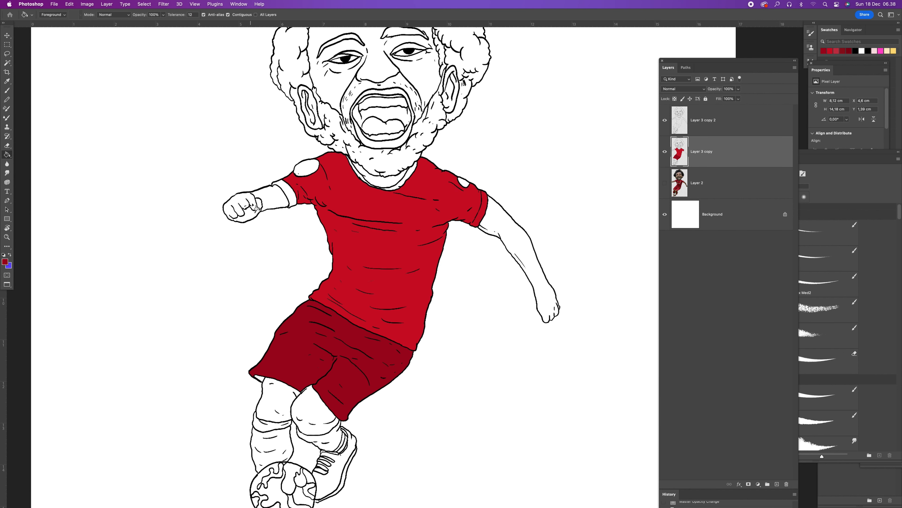
{"action": "left_click", "coordinate": [5, 262]}
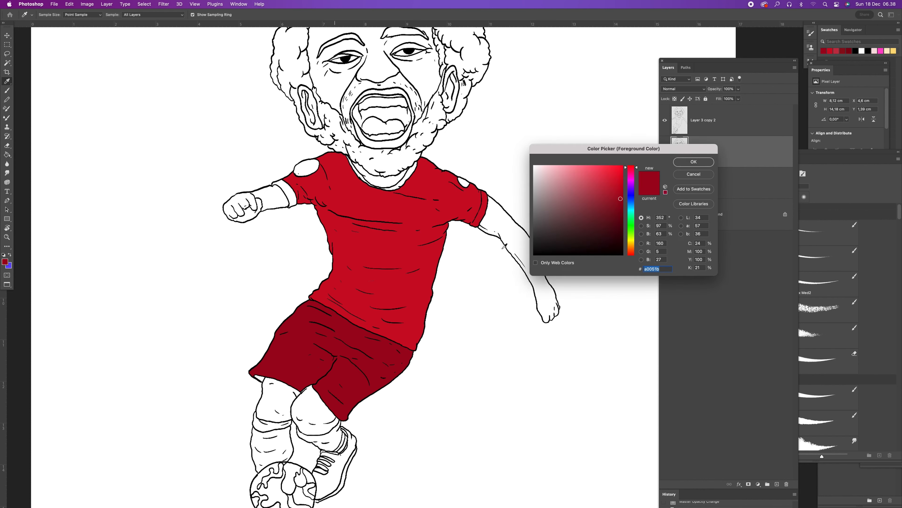
{"action": "left_click", "coordinate": [622, 167]}
{"action": "key", "text": "Return"}
{"action": "key", "text": "g"}
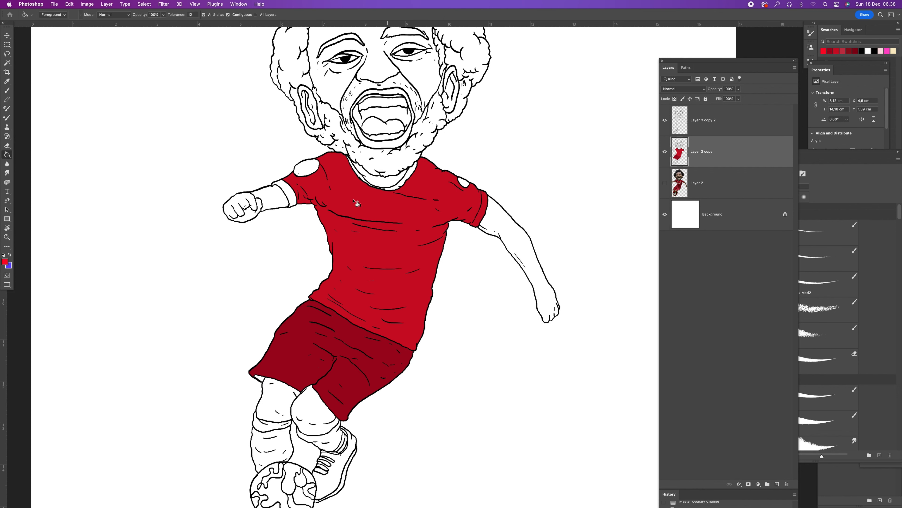
{"action": "left_click", "coordinate": [296, 193]}
Sample the outline's black and brush closed the gap in the cuff outline on the outstretched arm's sleeve
{"action": "key", "text": "z"}
{"action": "left_click_drag", "start_coordinate": [476, 220], "coordinate": [612, 179]}
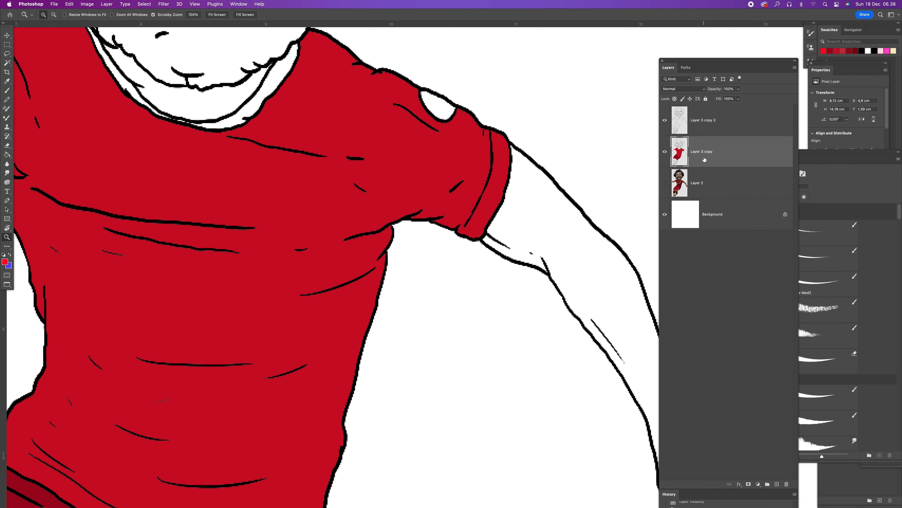
{"action": "key", "text": "i"}
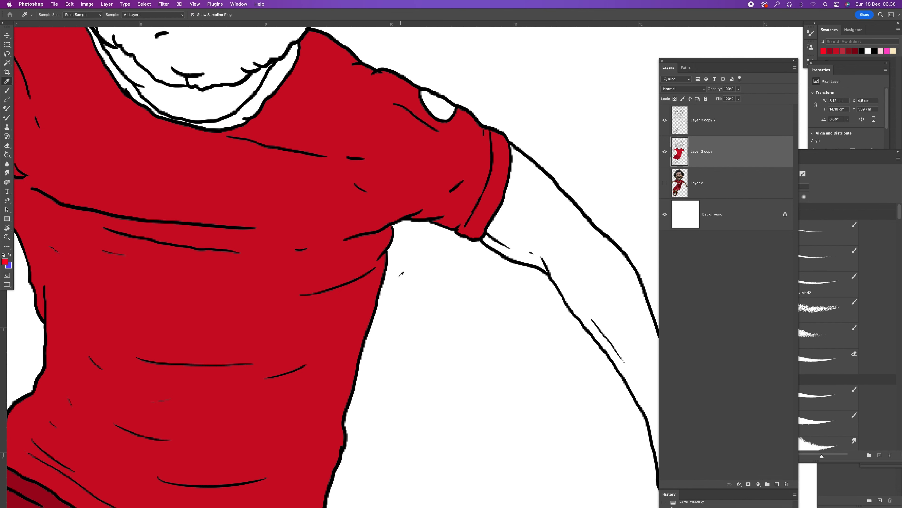
{"action": "left_click", "coordinate": [390, 245]}
{"action": "key", "text": "b"}
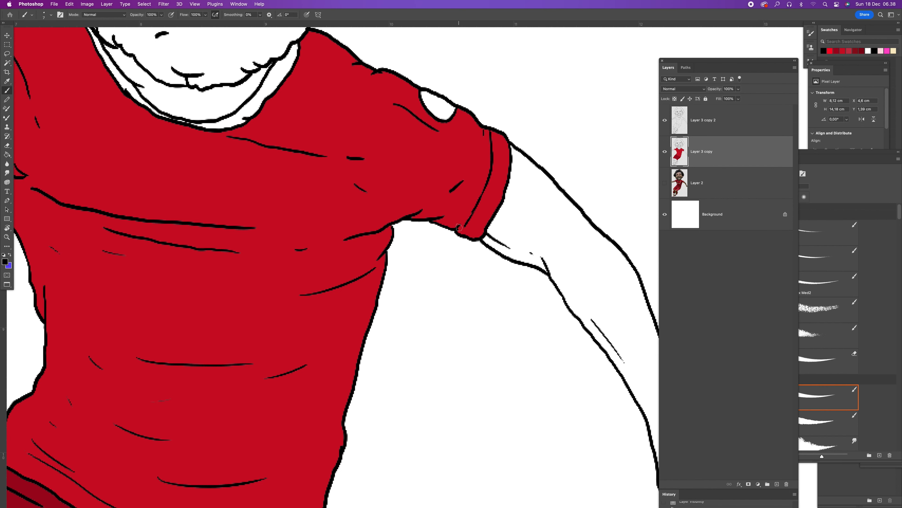
{"action": "key", "text": "z"}
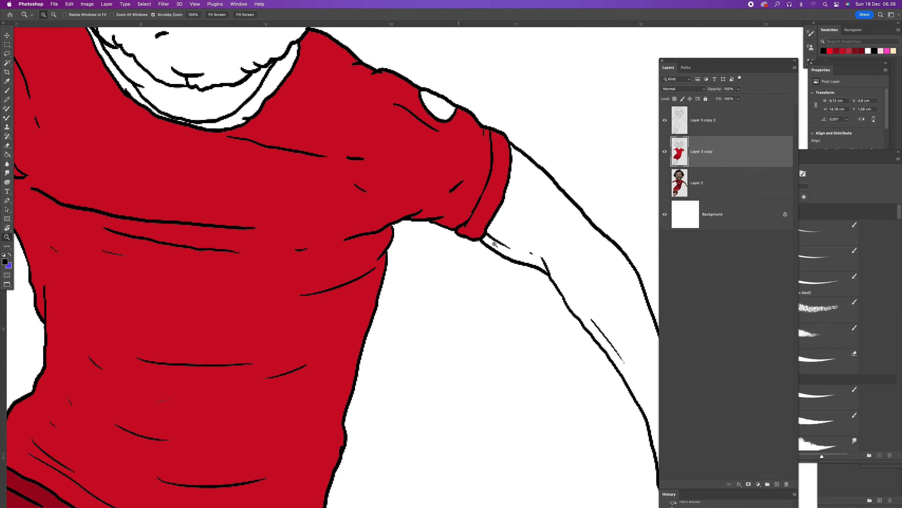
Pick up the bright red from the finished cuff and fill the outstretched arm's sleeve cuff with it
{"action": "left_click", "coordinate": [511, 249], "text": "alt"}
{"action": "left_click", "coordinate": [220, 200]}
{"action": "key", "text": "g"}
{"action": "left_click", "coordinate": [493, 243]}
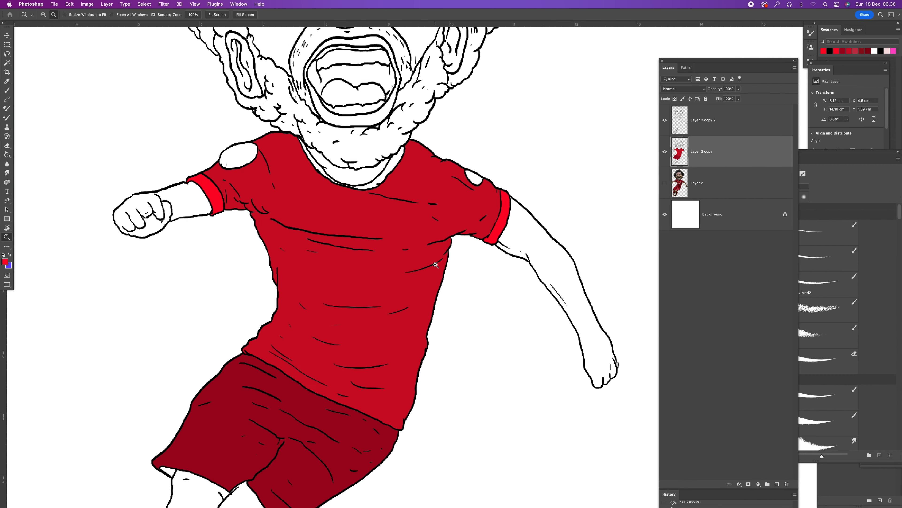
Fill both sides of the jersey's collar band with the bright red
{"action": "scroll", "coordinate": [436, 264], "scroll_direction": "down", "scroll_amount": 3}
{"action": "scroll", "coordinate": [419, 251], "scroll_direction": "up", "scroll_amount": 4}
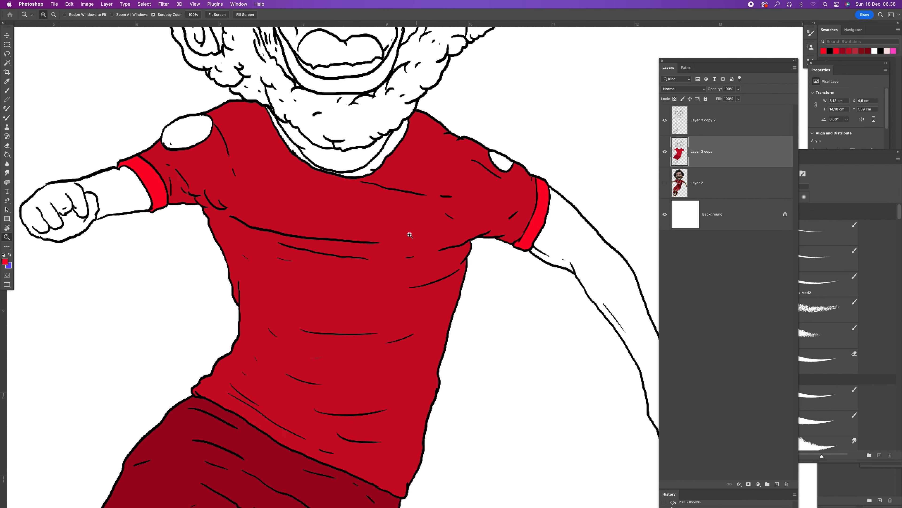
{"action": "left_click", "coordinate": [369, 159]}
{"action": "left_click", "coordinate": [294, 148]}
Paint over the leftover white gap in the narrow lower part of the collar with the bright red brush
{"action": "key", "text": "z"}
{"action": "left_click_drag", "start_coordinate": [334, 192], "coordinate": [336, 192]}
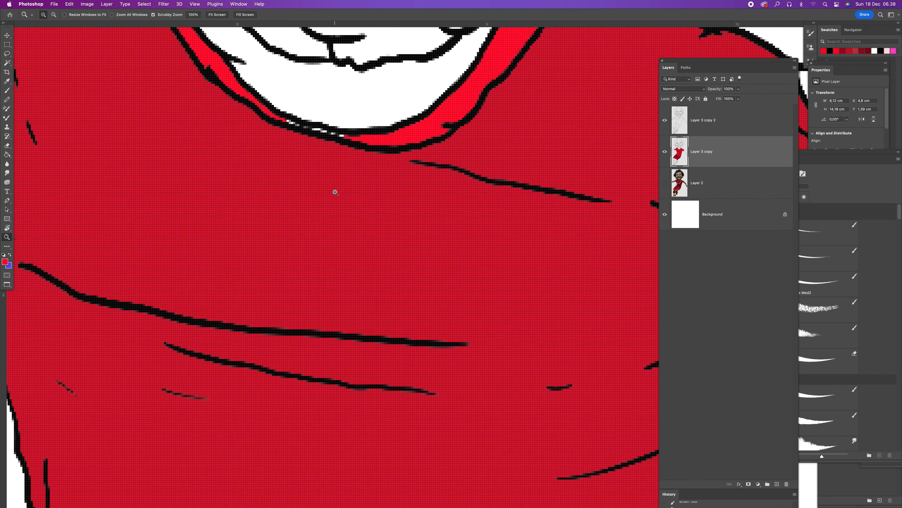
{"action": "key", "text": "b"}
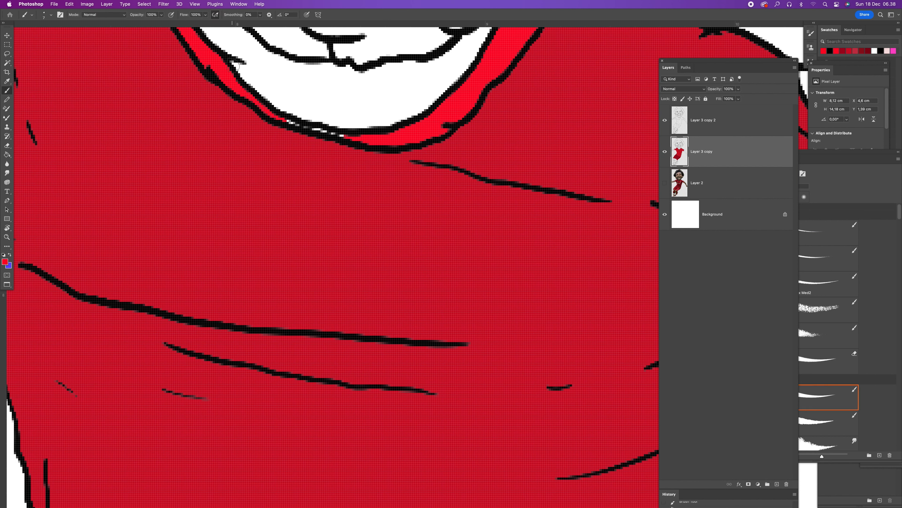
{"action": "mouse_move", "coordinate": [347, 137]}
{"action": "left_mouse_down"}
{"action": "mouse_move", "coordinate": [286, 120]}
{"action": "mouse_move", "coordinate": [348, 138]}
{"action": "mouse_move", "coordinate": [327, 132]}
{"action": "left_mouse_up"}
{"action": "key", "text": "z"}
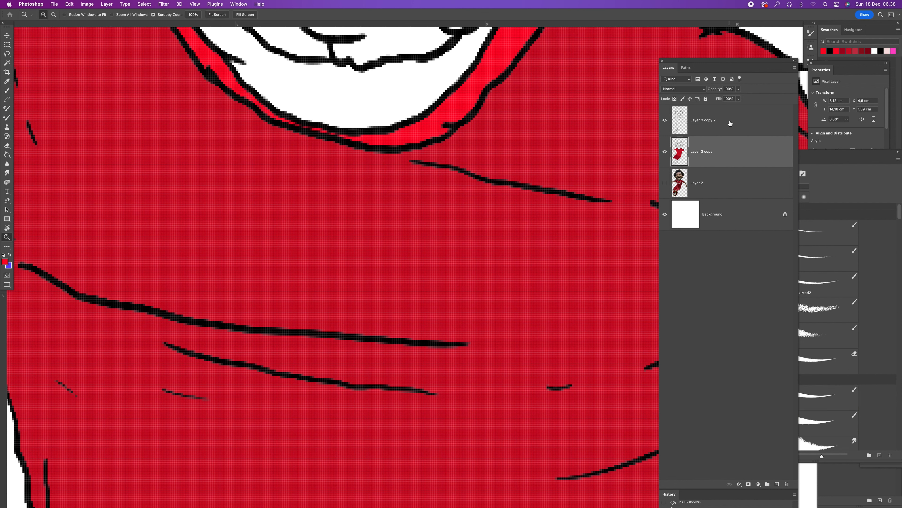
{"action": "key", "text": "b"}
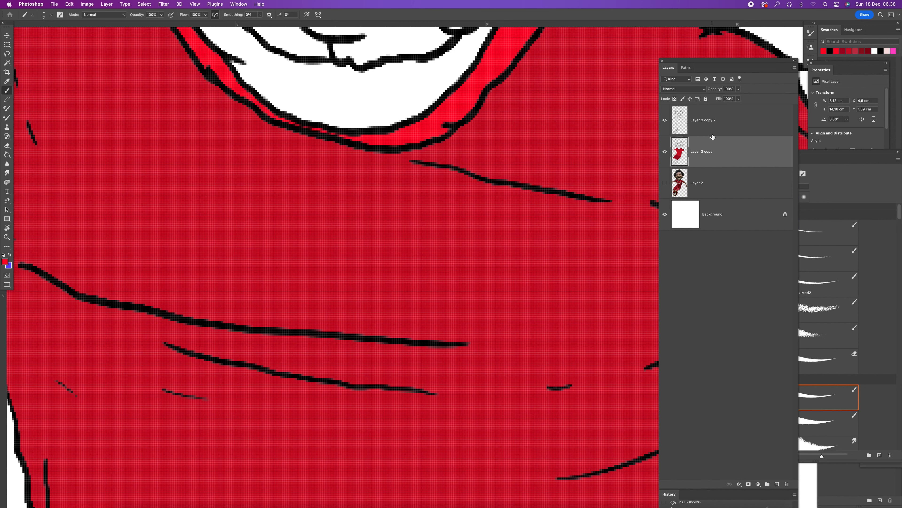
{"action": "key", "text": "z"}
{"action": "left_click", "coordinate": [503, 172], "text": "alt"}
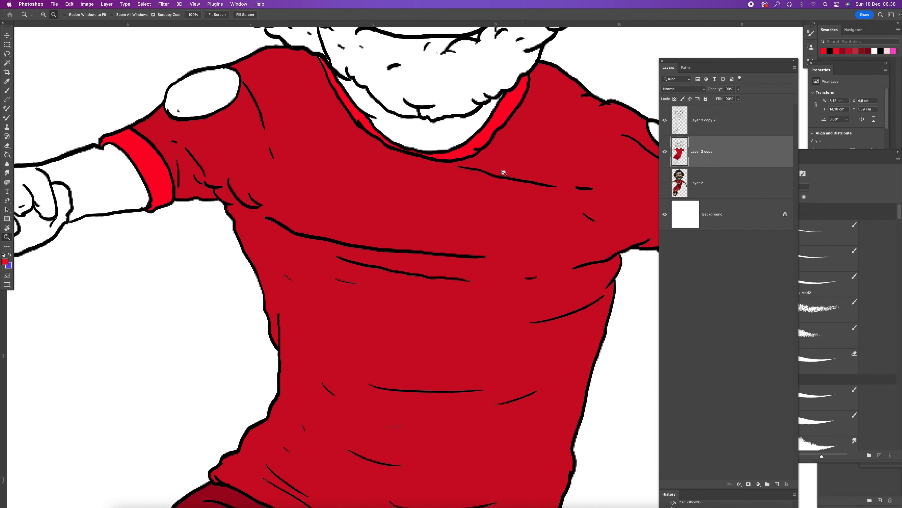
{"action": "left_click", "coordinate": [503, 173], "text": "alt"}
{"action": "left_click", "coordinate": [529, 202]}
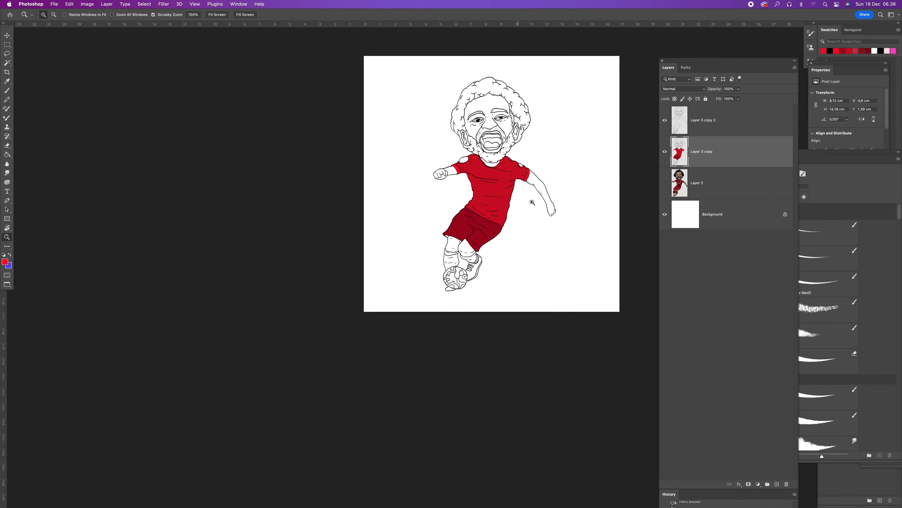
{"action": "left_click_drag", "start_coordinate": [520, 252], "coordinate": [530, 321]}
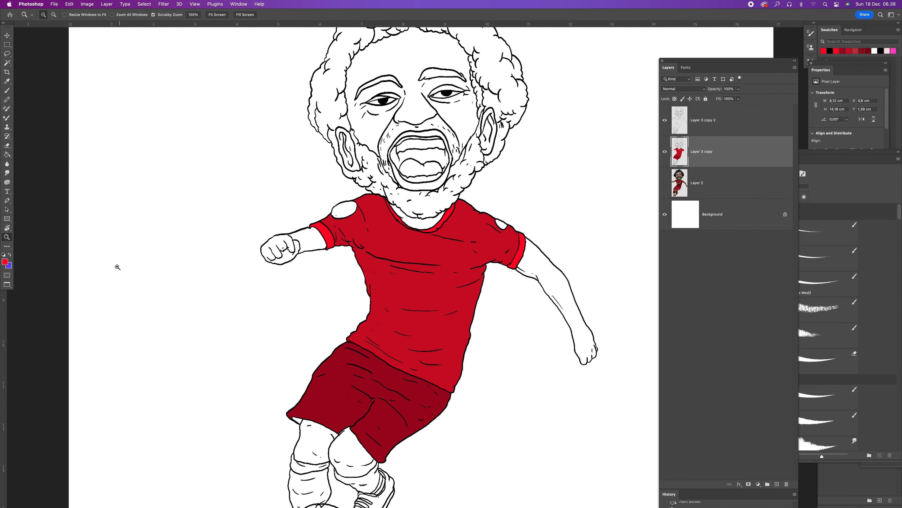
{"action": "left_click", "coordinate": [6, 263]}
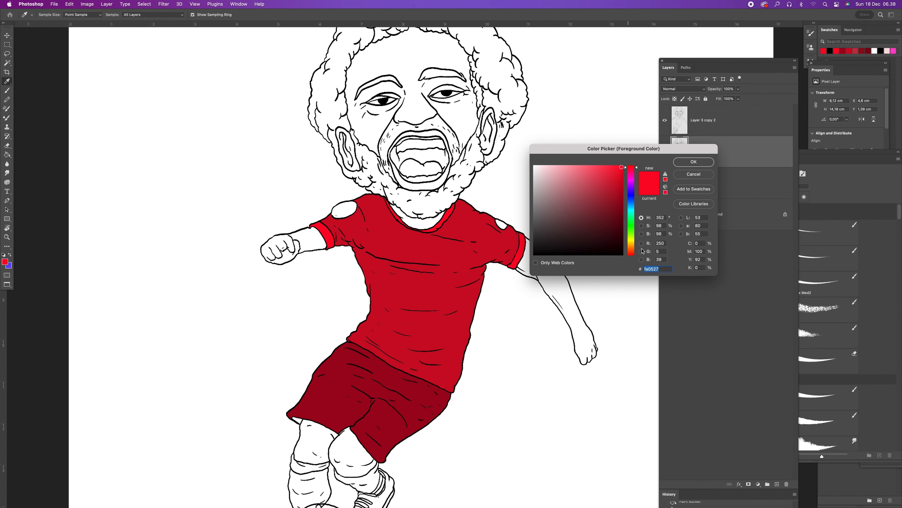
{"action": "left_click", "coordinate": [694, 174]}
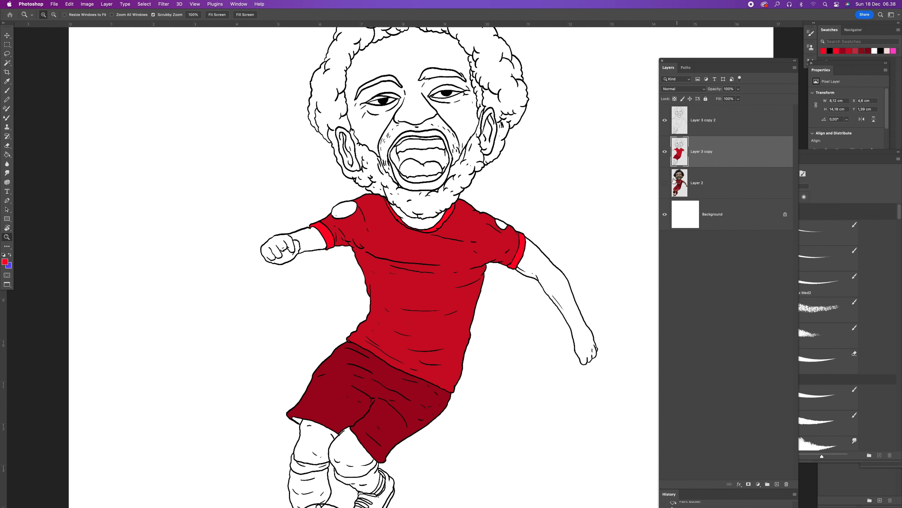
Sample the cheek's skin tone from the photo layer, adjust the foreground color to #e19672, and hide the photo again
{"action": "left_click", "coordinate": [665, 183]}
{"action": "key", "text": "i"}
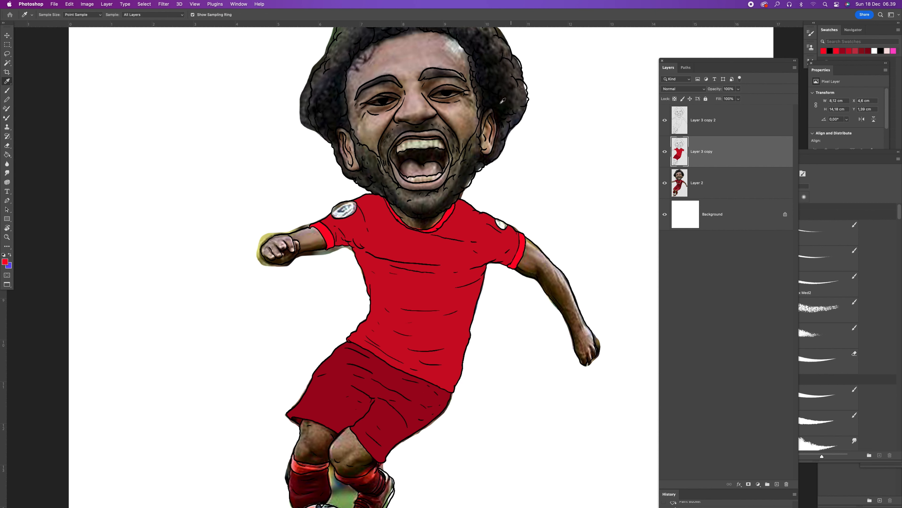
{"action": "left_click", "coordinate": [444, 110]}
{"action": "left_click", "coordinate": [446, 111]}
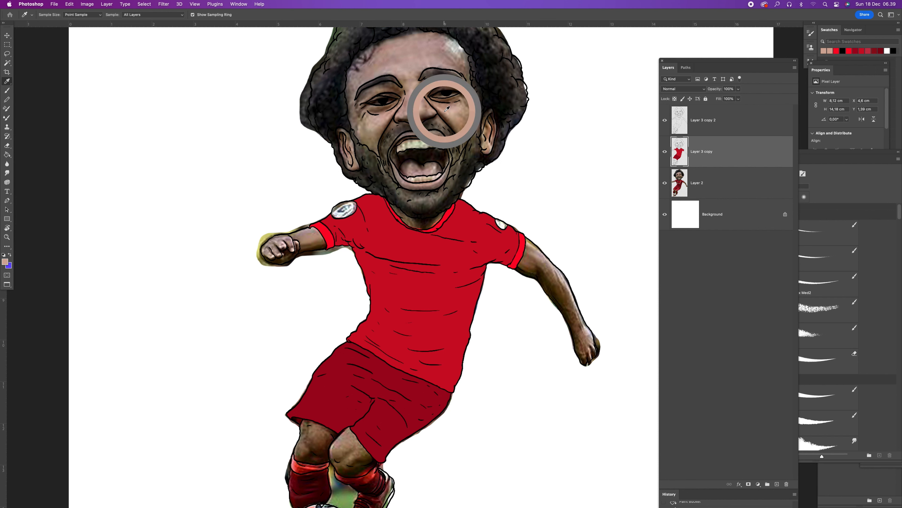
{"action": "left_click", "coordinate": [6, 262]}
{"action": "left_click", "coordinate": [578, 175]}
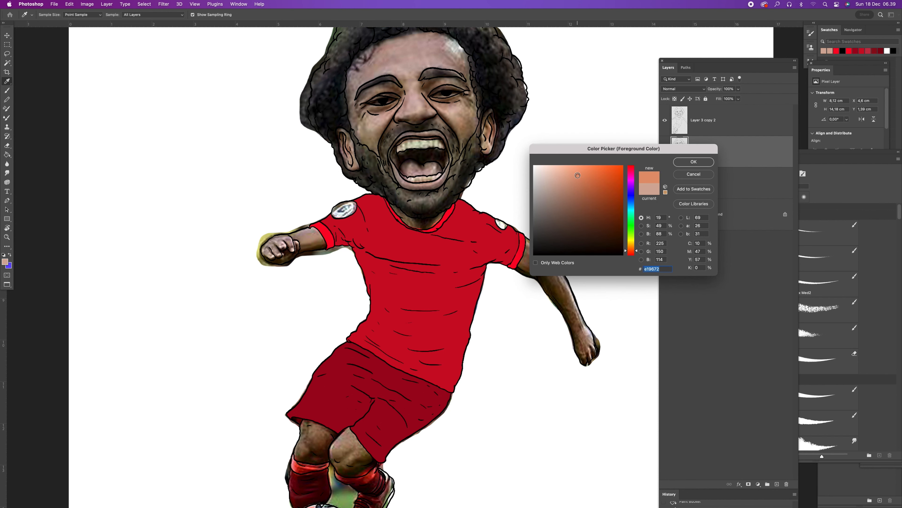
{"action": "left_click", "coordinate": [682, 162]}
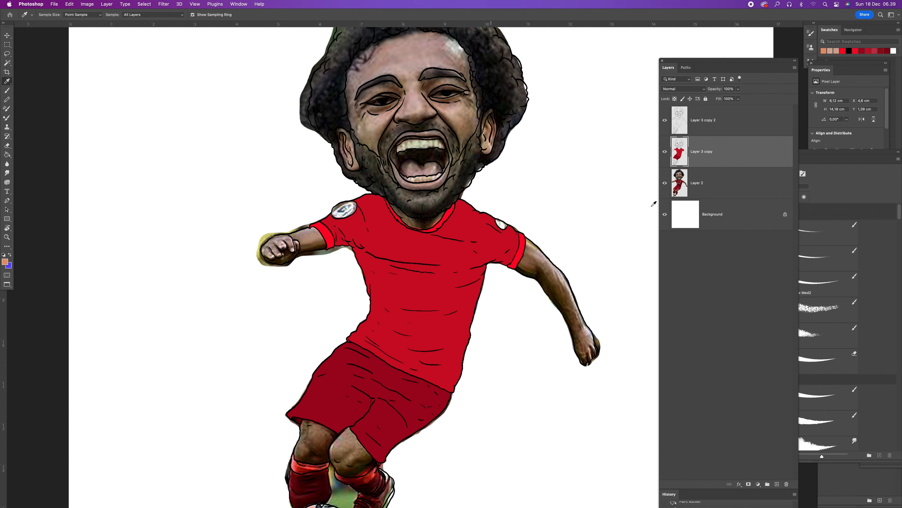
{"action": "left_click", "coordinate": [664, 183]}
Fill the face areas, including forehead, cheeks and nose, with the orange-tan skin color
{"action": "key", "text": "g"}
{"action": "left_click", "coordinate": [454, 122]}
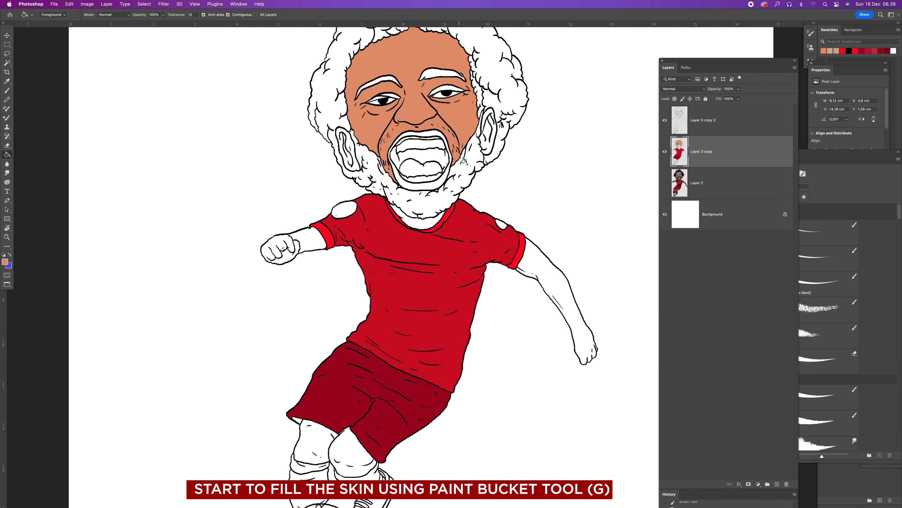
{"action": "scroll", "coordinate": [464, 161], "scroll_direction": "up", "scroll_amount": 3}
{"action": "left_click", "coordinate": [397, 129]}
{"action": "left_click", "coordinate": [454, 117]}
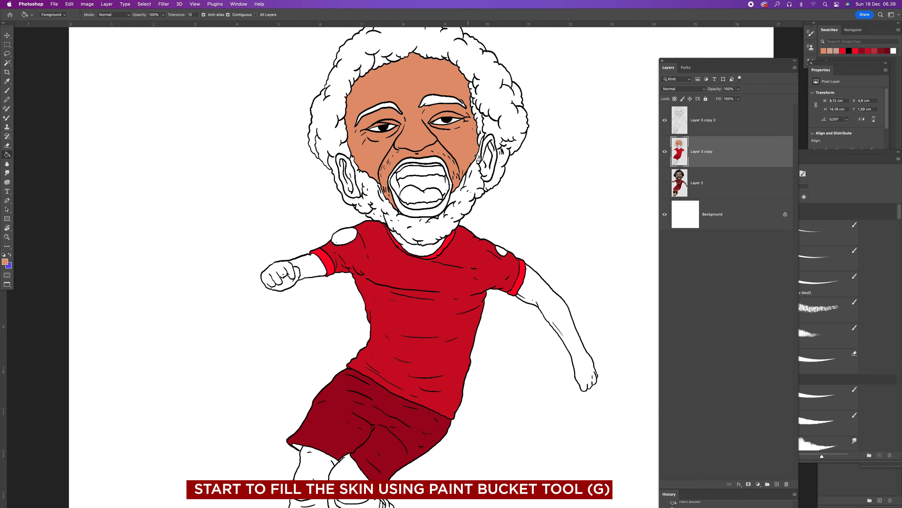
Fill the neck, both arms with their hands, and both bare knees with the same skin color
{"action": "left_click", "coordinate": [418, 254]}
{"action": "left_click", "coordinate": [320, 271]}
{"action": "left_click", "coordinate": [288, 281]}
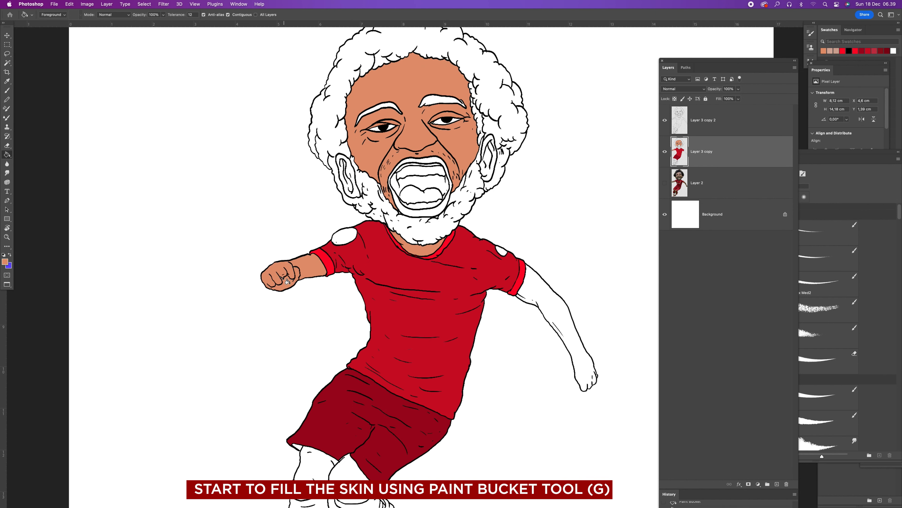
{"action": "left_click", "coordinate": [529, 297]}
{"action": "scroll", "coordinate": [525, 263], "scroll_direction": "down", "scroll_amount": 3}
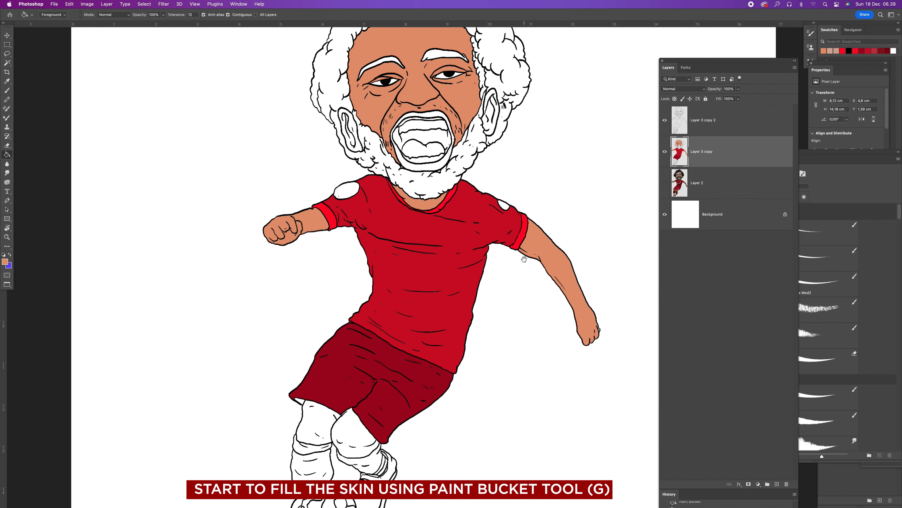
{"action": "left_click", "coordinate": [317, 421]}
{"action": "left_click", "coordinate": [343, 431]}
Sample the shorts' dark red and darken it to a deep maroon as the foreground color
{"action": "key", "text": "z"}
{"action": "left_click", "coordinate": [440, 271], "text": "alt"}
{"action": "left_click", "coordinate": [441, 271], "text": "alt"}
{"action": "left_click", "coordinate": [440, 271]}
{"action": "left_click", "coordinate": [440, 272]}
{"action": "left_click", "coordinate": [440, 272]}
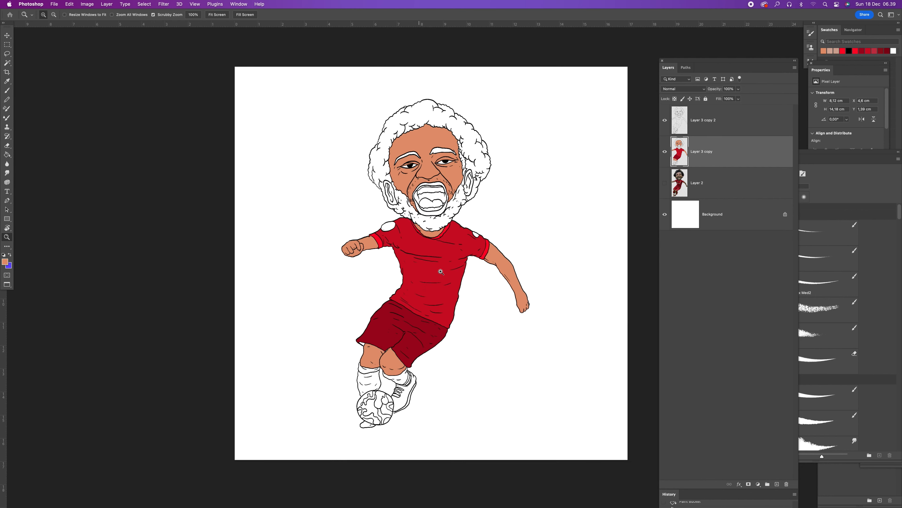
{"action": "left_click", "coordinate": [440, 272]}
{"action": "key", "text": "i"}
{"action": "left_click", "coordinate": [335, 365]}
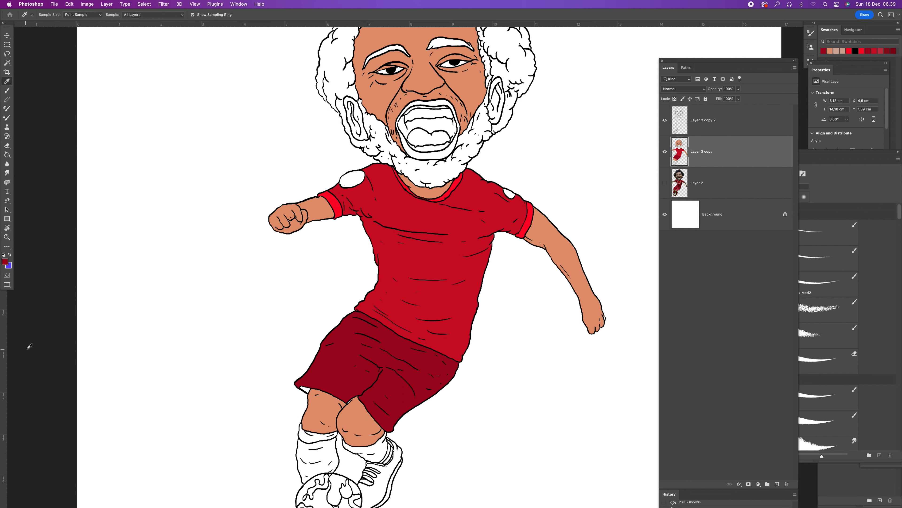
{"action": "left_click", "coordinate": [6, 262]}
{"action": "left_click", "coordinate": [622, 220]}
{"action": "left_click", "coordinate": [694, 162]}
Fill the main parts of both socks with the deep maroon
{"action": "key", "text": "g"}
{"action": "scroll", "coordinate": [309, 389], "scroll_direction": "down", "scroll_amount": 5}
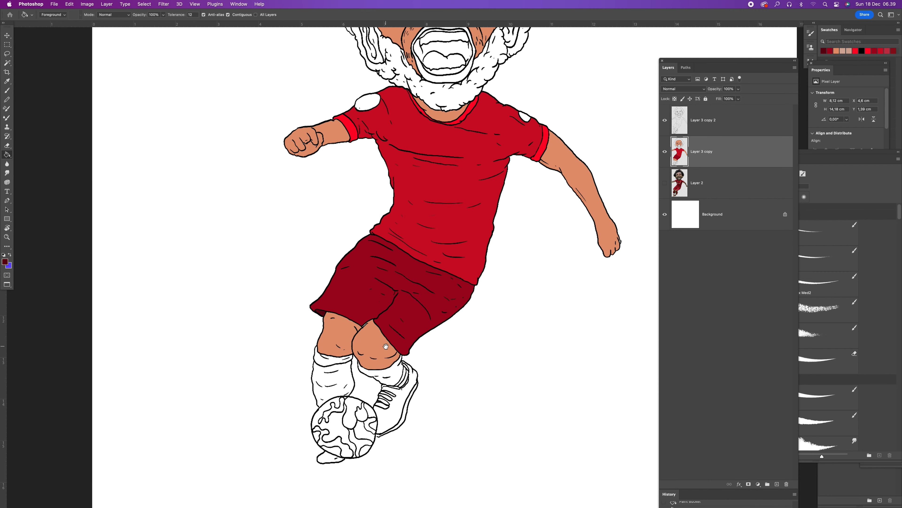
{"action": "left_click", "coordinate": [348, 383]}
{"action": "left_click", "coordinate": [397, 379]}
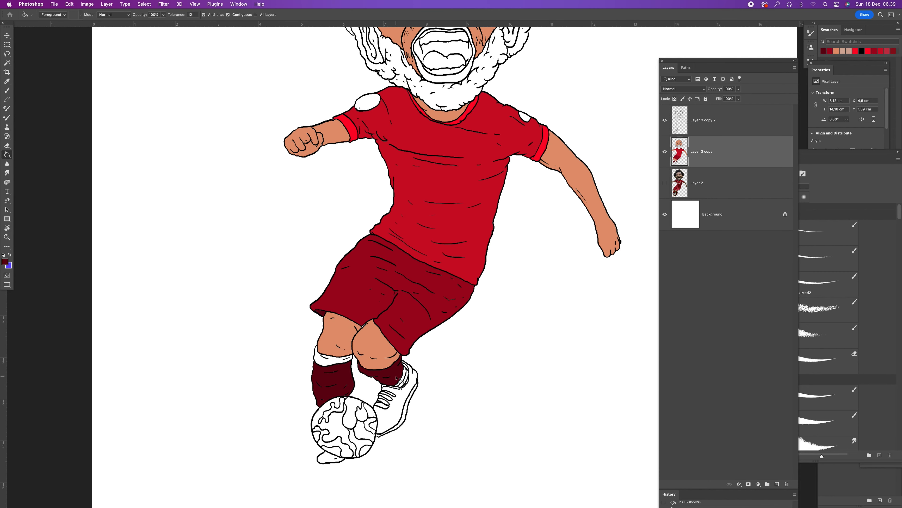
Fill the straighter leg's sock band with the shorts' dark red, and brush a black band line across the other sock
{"action": "key", "text": "i"}
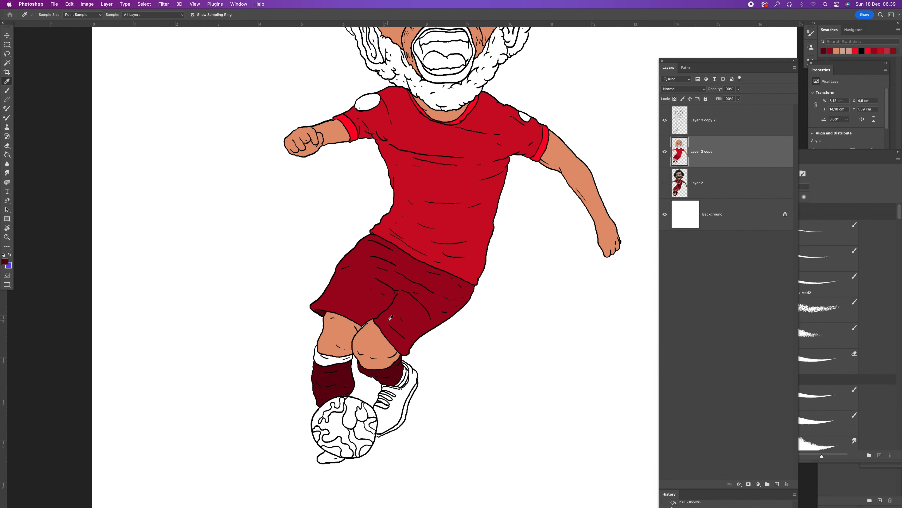
{"action": "key", "text": "z"}
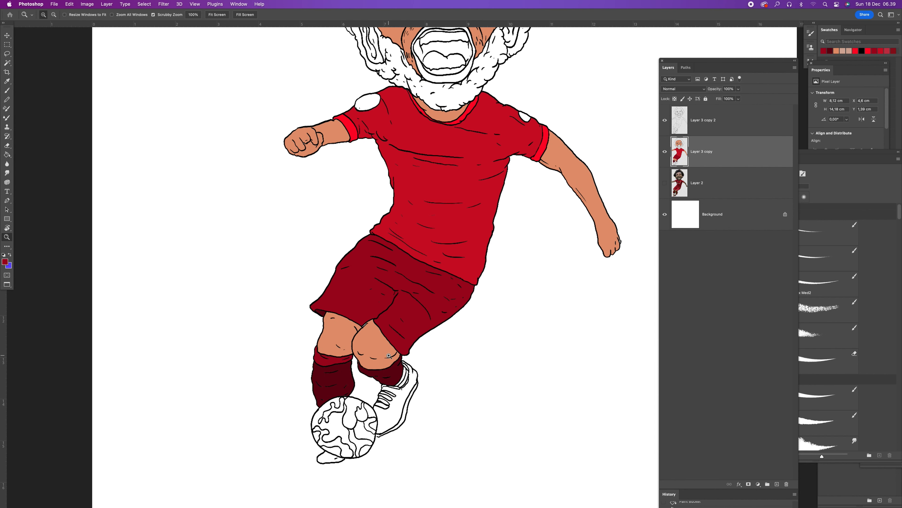
{"action": "left_click", "coordinate": [391, 355]}
{"action": "left_click", "coordinate": [390, 356]}
{"action": "key", "text": "i"}
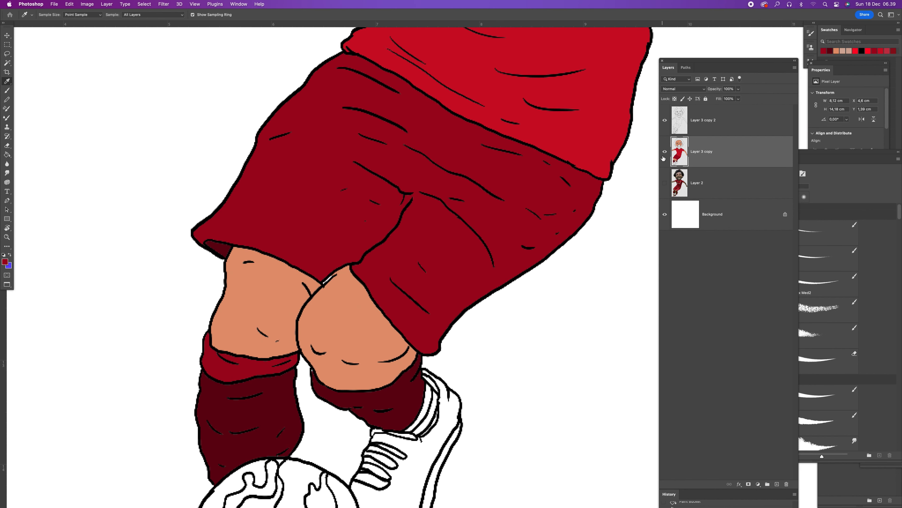
{"action": "left_click", "coordinate": [384, 243]}
{"action": "key", "text": "b"}
{"action": "left_click_drag", "start_coordinate": [352, 408], "coordinate": [411, 384]}
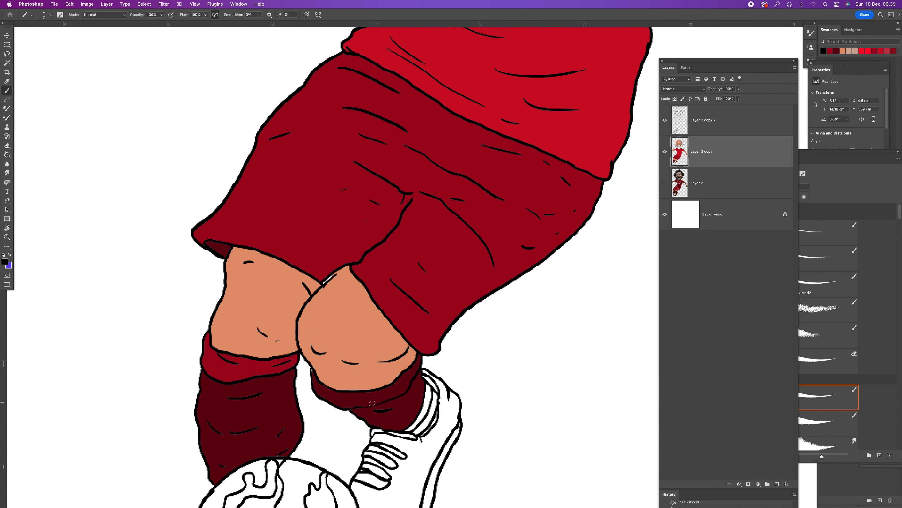
Sample the finished sock band's dark red color and fill the other sock's top band with it
{"action": "key", "text": "g"}
{"action": "left_click", "coordinate": [343, 397], "text": "alt"}
{"action": "left_click", "coordinate": [370, 403]}
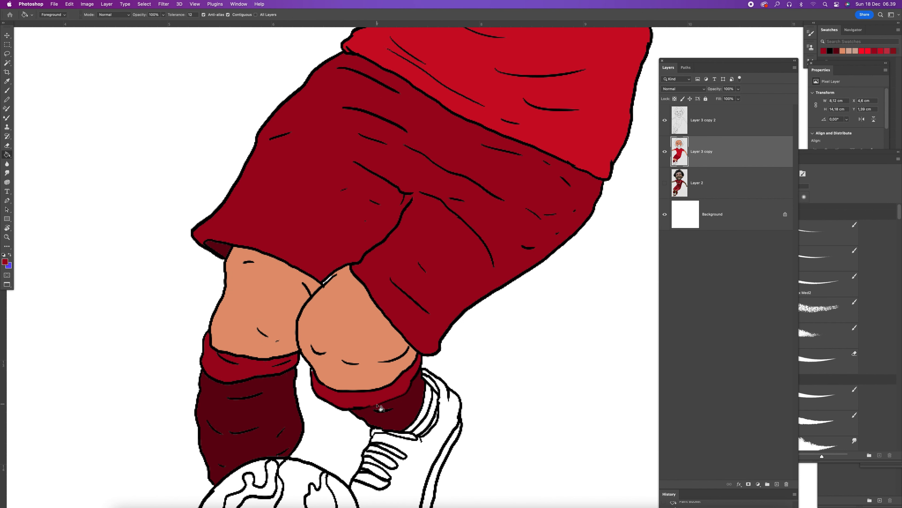
Sample the jersey's red and fill the large shoe and the shoe tip below the ball with it
{"action": "scroll", "coordinate": [380, 408], "scroll_direction": "down", "scroll_amount": 5}
{"action": "key", "text": "i"}
{"action": "left_click", "coordinate": [414, 245]}
{"action": "key", "text": "g"}
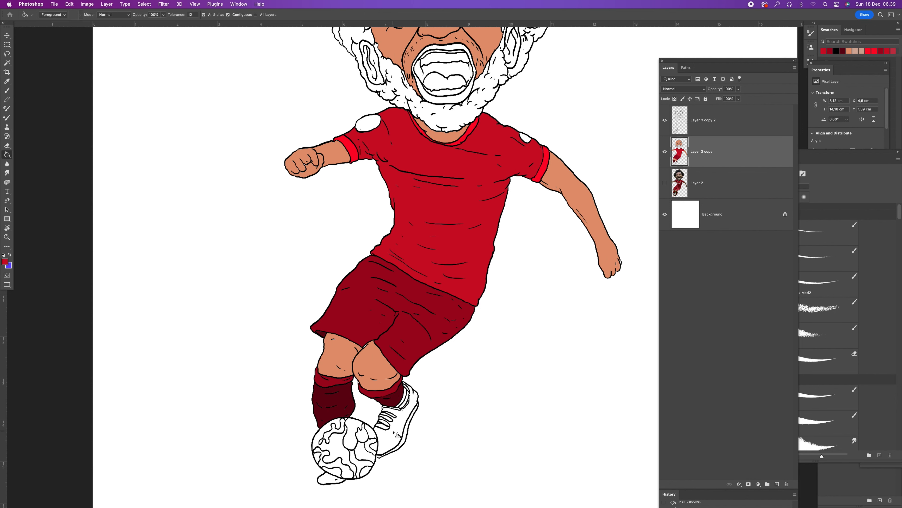
{"action": "left_click", "coordinate": [397, 434]}
{"action": "left_click", "coordinate": [331, 481]}
Sample the sock's maroon and fill the white area between the sock and the shoe collar with it
{"action": "scroll", "coordinate": [382, 480], "scroll_direction": "up", "scroll_amount": 5}
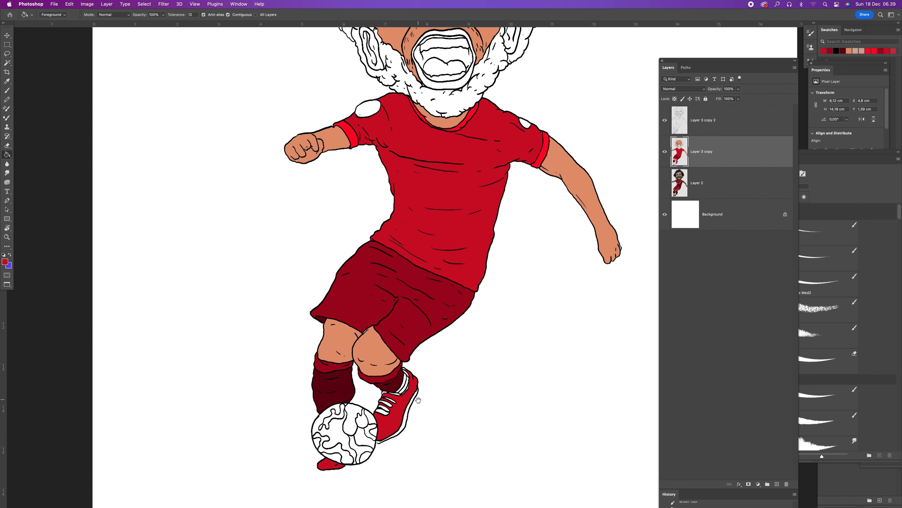
{"action": "key", "text": "i"}
{"action": "left_click", "coordinate": [380, 390]}
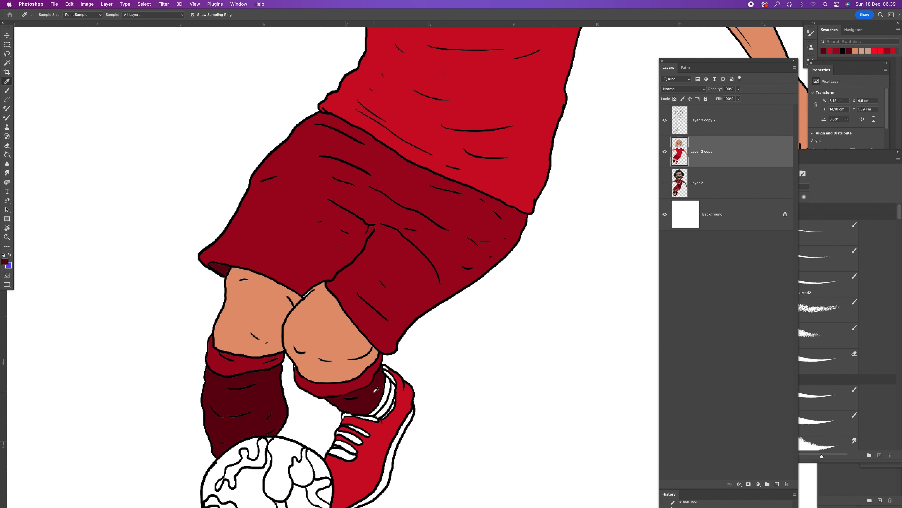
{"action": "key", "text": "g"}
{"action": "left_click", "coordinate": [387, 410]}
Set the foreground color to greyish pink #bfa5a8 and fill the strip around the shoe's ankle opening
{"action": "key", "text": "i"}
{"action": "left_click", "coordinate": [6, 262]}
{"action": "left_click", "coordinate": [544, 188]}
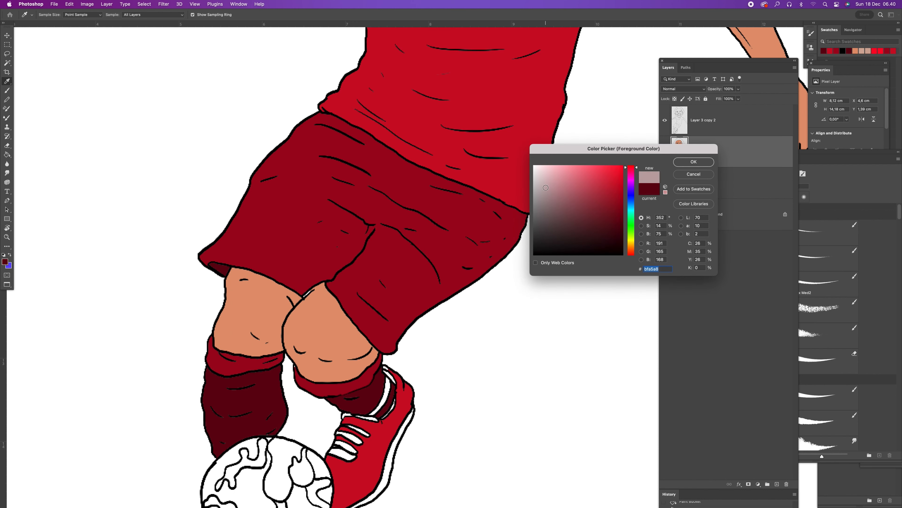
{"action": "left_click", "coordinate": [694, 162]}
{"action": "key", "text": "g"}
{"action": "left_click", "coordinate": [391, 395]}
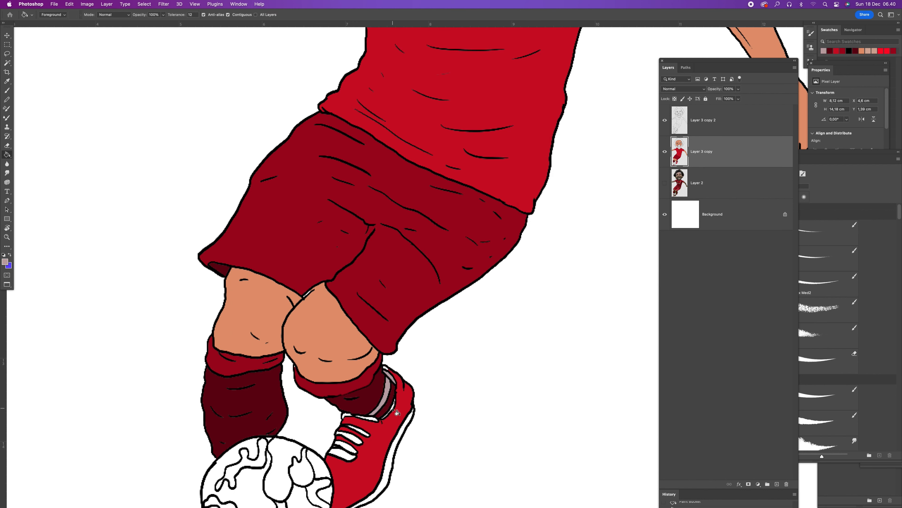
Fill the shoe's laces and the top edge of its tongue with the greyish pink
{"action": "scroll", "coordinate": [408, 405], "scroll_direction": "down", "scroll_amount": 3}
{"action": "scroll", "coordinate": [408, 405], "scroll_direction": "left", "scroll_amount": 2}
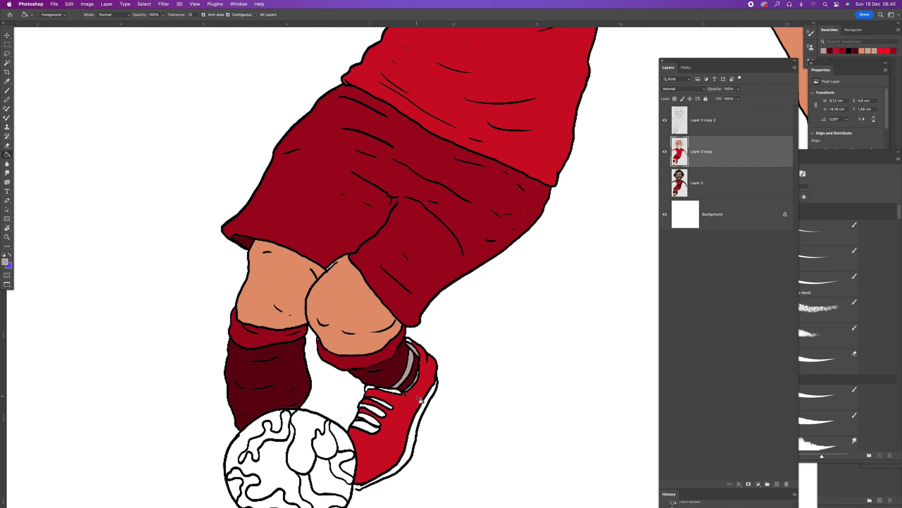
{"action": "key", "text": "i"}
{"action": "key", "text": "g"}
{"action": "left_click", "coordinate": [364, 430]}
{"action": "left_click", "coordinate": [372, 421]}
{"action": "left_click", "coordinate": [378, 411]}
{"action": "left_click", "coordinate": [390, 406]}
{"action": "left_click", "coordinate": [394, 392]}
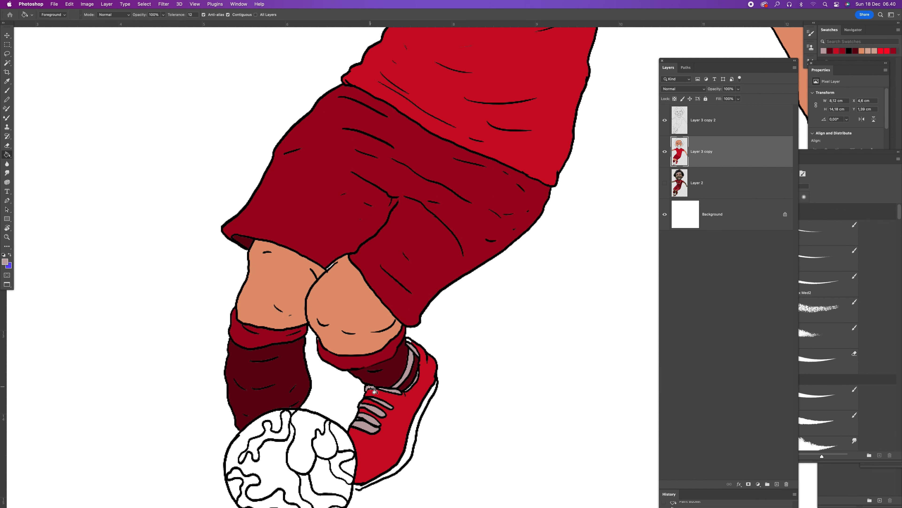
Undo the trial fill of the shoe's sole, and brush sampled black over the gap in the outline beside the ball
{"action": "left_click", "coordinate": [413, 443]}
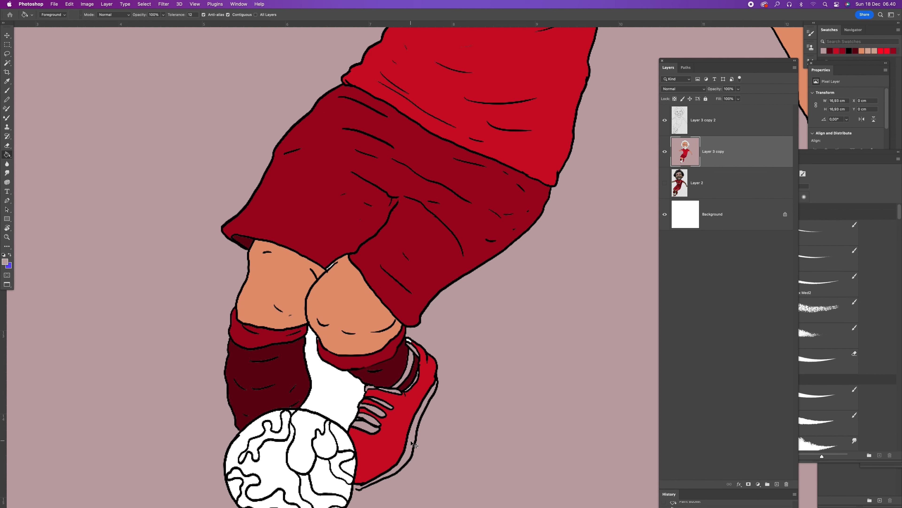
{"action": "key", "text": "super+z"}
{"action": "key", "text": "i"}
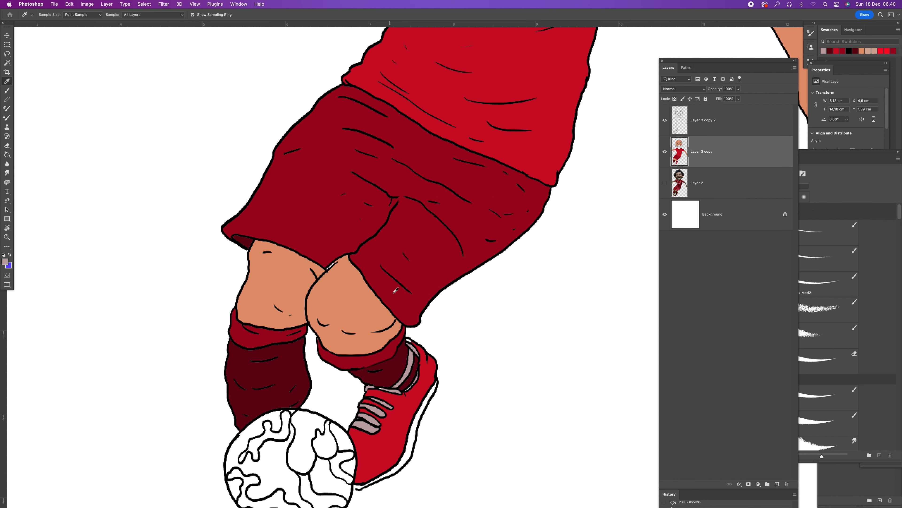
{"action": "left_click", "coordinate": [347, 463]}
{"action": "key", "text": "b"}
Sample the greyish pink from the laces and fill the shoe's sole edge with it
{"action": "key", "text": "i"}
{"action": "left_click", "coordinate": [362, 431]}
{"action": "key", "text": "g"}
{"action": "left_click", "coordinate": [406, 460]}
Check the head against the photo layer and set the foreground color to dark brown #3e2621
{"action": "key", "text": "z"}
{"action": "left_click", "coordinate": [430, 342], "text": "alt"}
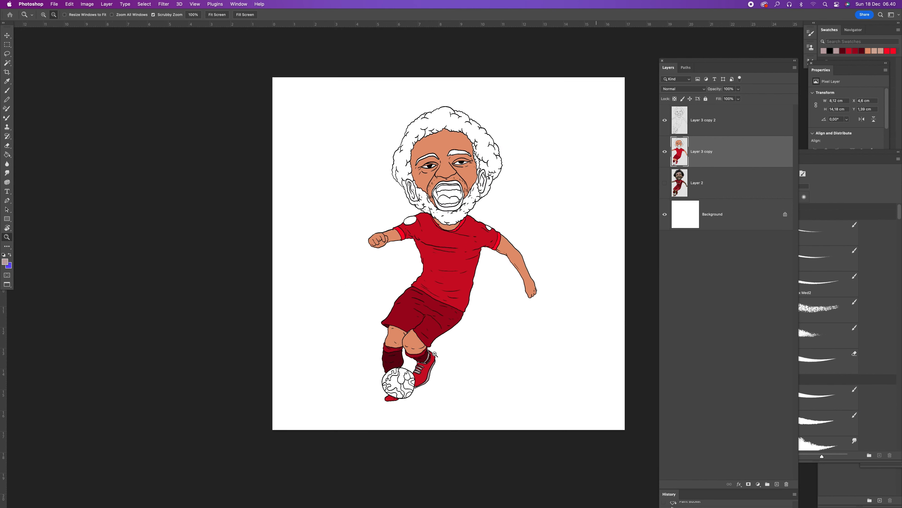
{"action": "left_click_drag", "start_coordinate": [439, 301], "coordinate": [439, 301]}
{"action": "left_click", "coordinate": [665, 184]}
{"action": "left_click", "coordinate": [665, 184]}
{"action": "key", "text": "i"}
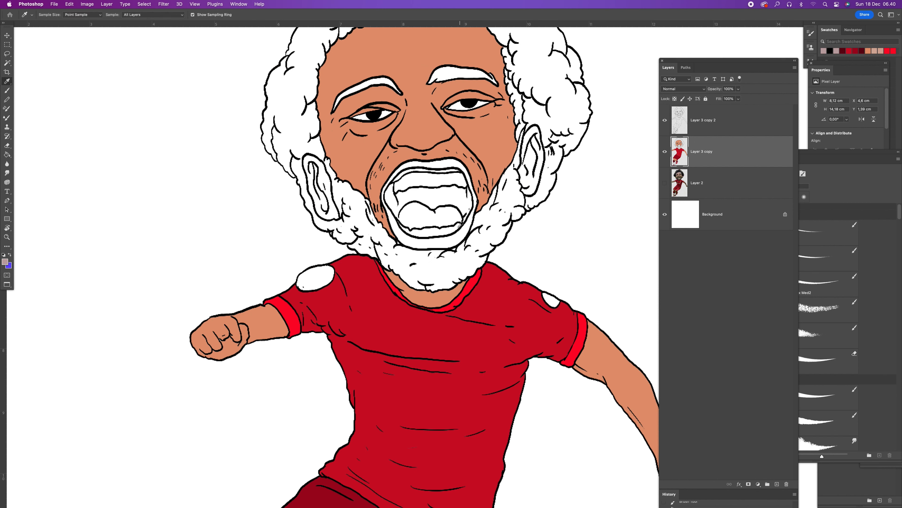
{"action": "left_click", "coordinate": [5, 262]}
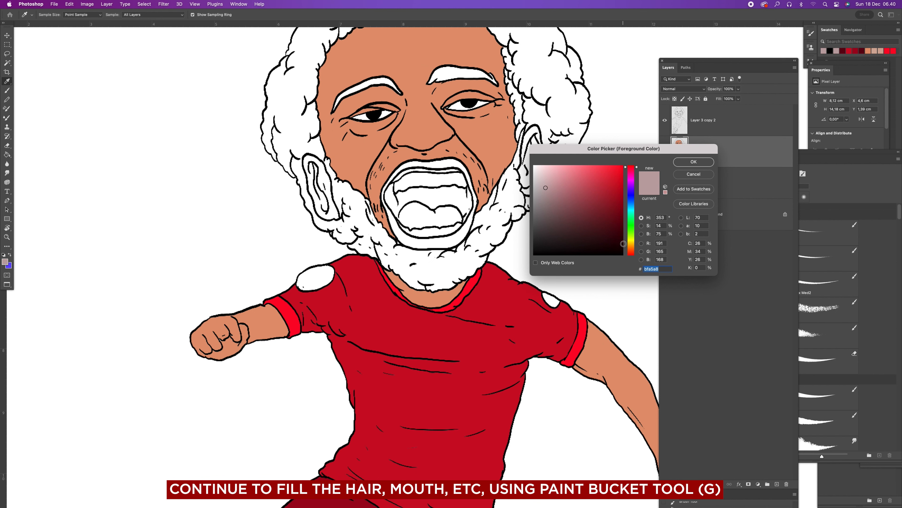
{"action": "left_click", "coordinate": [633, 253]}
{"action": "left_click", "coordinate": [575, 232]}
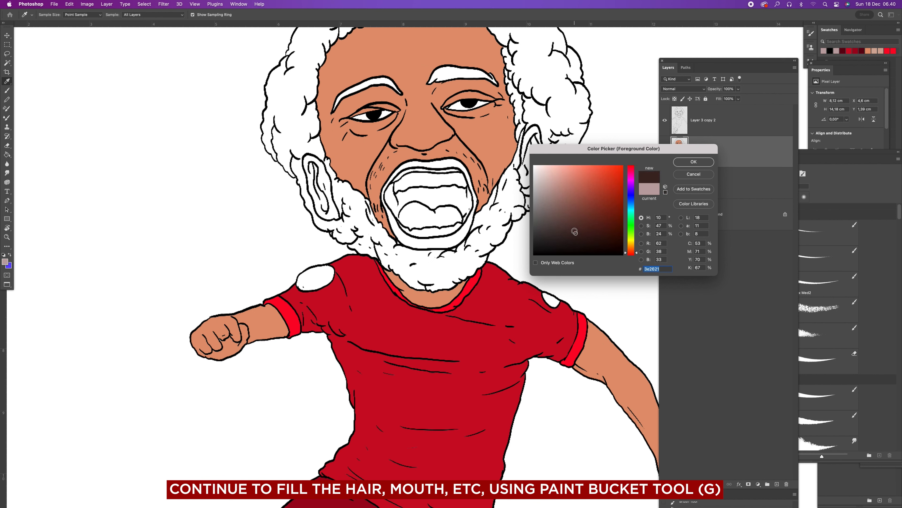
{"action": "left_click", "coordinate": [686, 165]}
Fill the hair, beard, leftover sideburn area and both eyebrows with the dark brown
{"action": "key", "text": "z"}
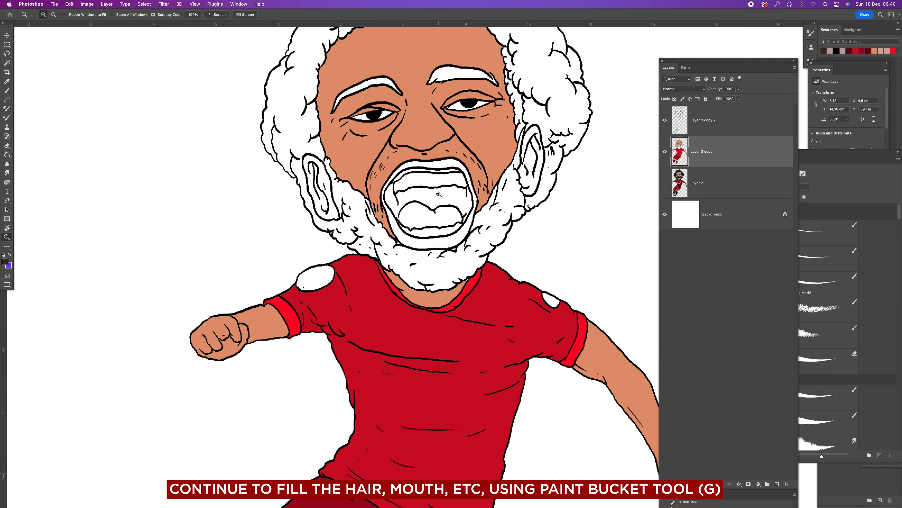
{"action": "left_click", "coordinate": [441, 191], "text": "alt"}
{"action": "key", "text": "g"}
{"action": "left_click", "coordinate": [354, 96]}
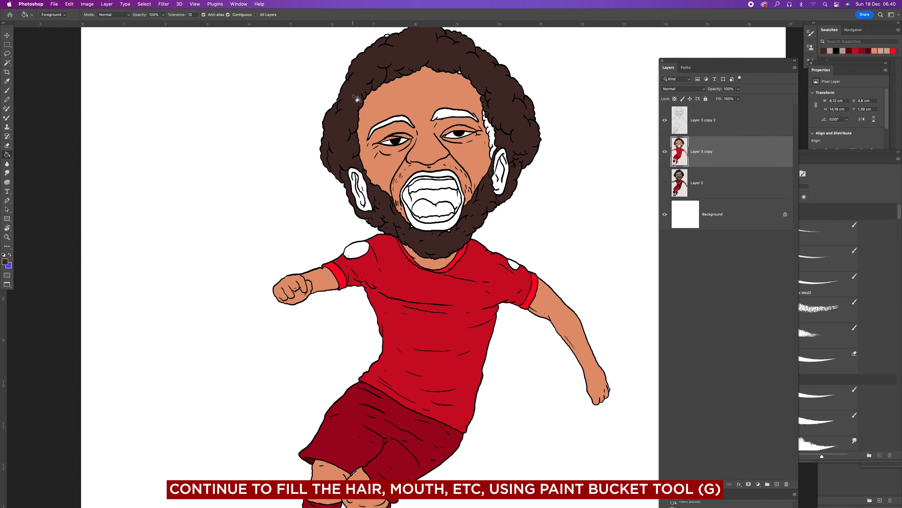
{"action": "left_click", "coordinate": [496, 140]}
{"action": "left_click", "coordinate": [451, 115]}
{"action": "left_click", "coordinate": [404, 122]}
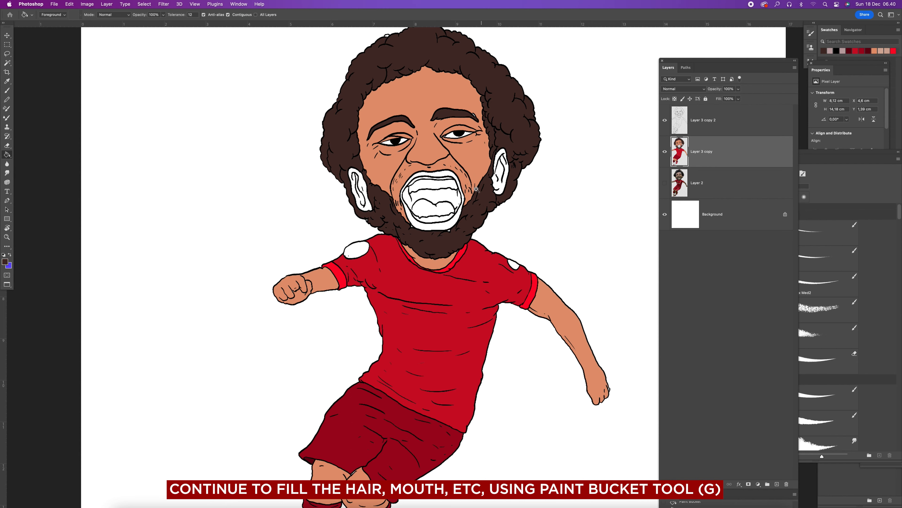
Sample the skin tone from the face and fill both ears with it
{"action": "key", "text": "z"}
{"action": "left_click", "coordinate": [469, 212], "text": "alt"}
{"action": "left_click", "coordinate": [469, 213]}
{"action": "left_click", "coordinate": [469, 212]}
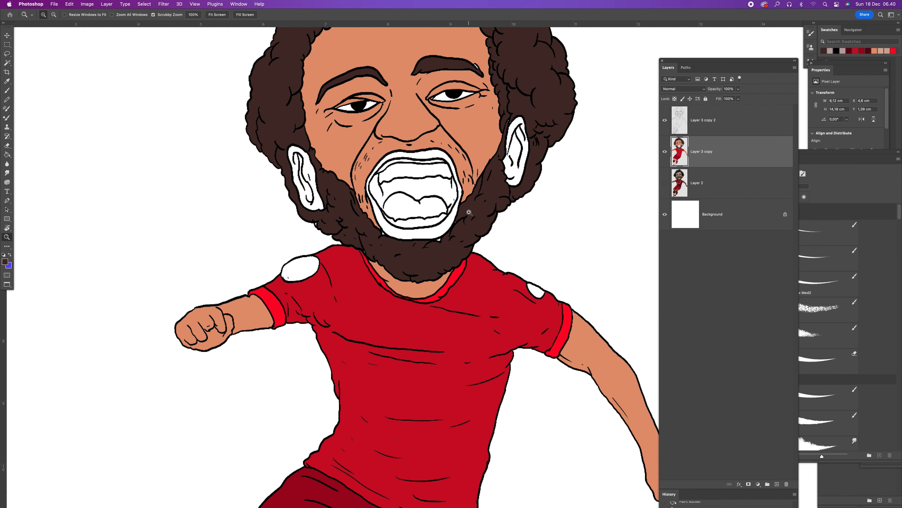
{"action": "key", "text": "i"}
{"action": "left_click", "coordinate": [486, 132]}
{"action": "key", "text": "g"}
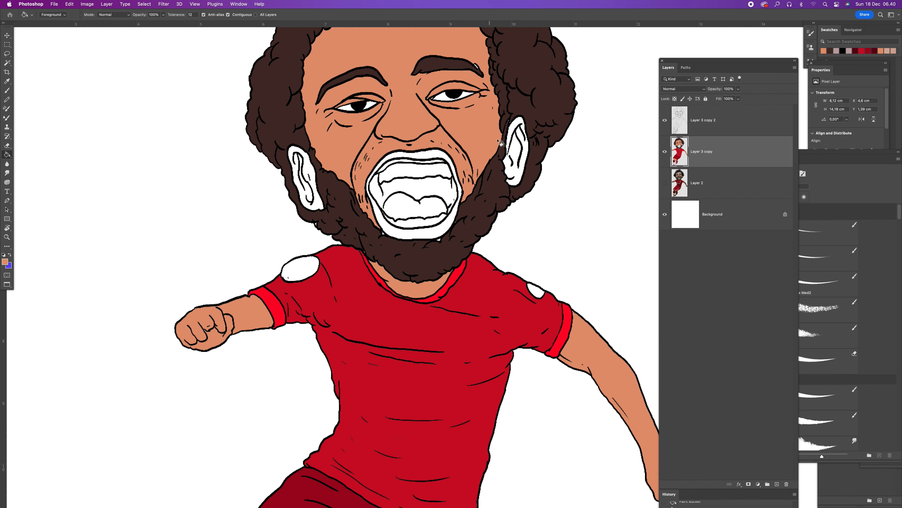
{"action": "left_click", "coordinate": [522, 159]}
{"action": "left_click", "coordinate": [313, 176]}
Sample the dark brown from the eyebrow and fill the white gap at that eyebrow's outer end
{"action": "key", "text": "z"}
{"action": "left_click", "coordinate": [436, 221], "text": "alt"}
{"action": "left_click", "coordinate": [460, 227], "text": "alt"}
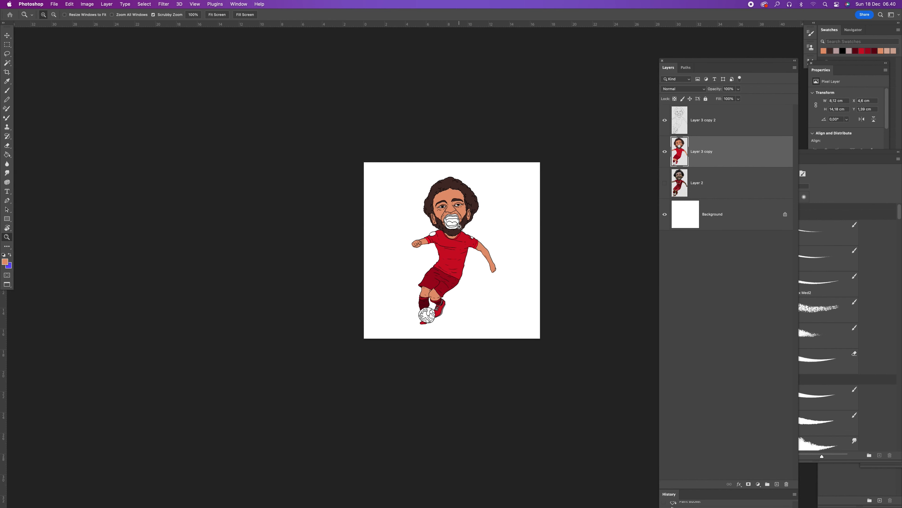
{"action": "left_click", "coordinate": [459, 204]}
{"action": "left_click", "coordinate": [459, 204]}
{"action": "left_click", "coordinate": [459, 204]}
{"action": "left_click", "coordinate": [459, 217]}
{"action": "left_click", "coordinate": [459, 218]}
{"action": "left_click", "coordinate": [460, 217]}
{"action": "key", "text": "i"}
{"action": "left_click", "coordinate": [432, 139]}
{"action": "key", "text": "g"}
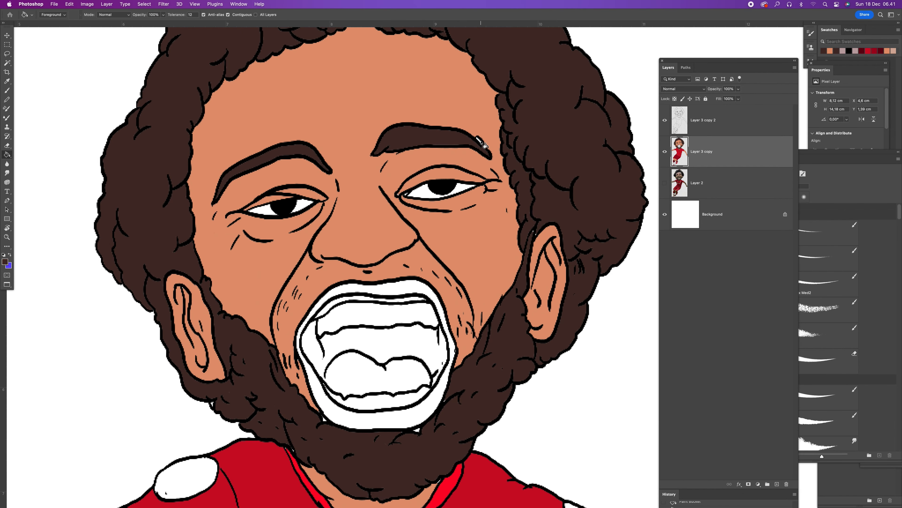
{"action": "left_click", "coordinate": [482, 145]}
Set the foreground color to a brownish red and fill the lips with it
{"action": "key", "text": "i"}
{"action": "left_click", "coordinate": [5, 262]}
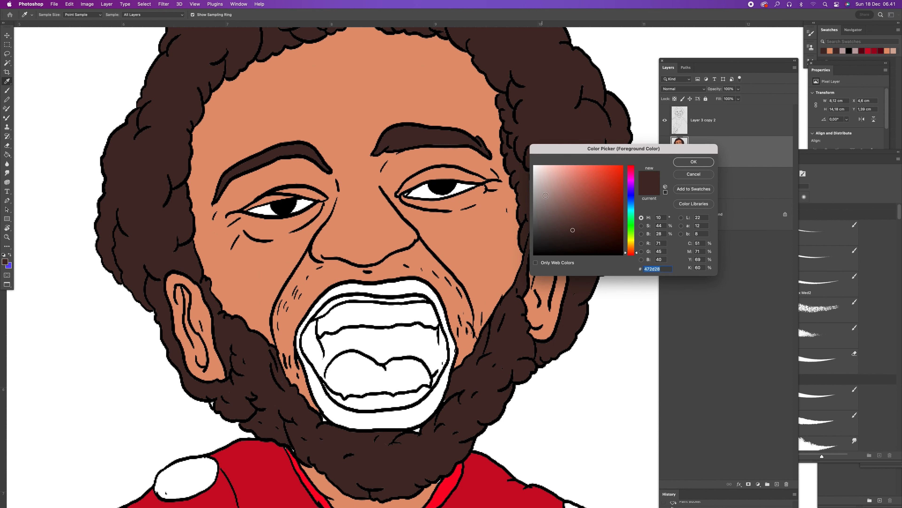
{"action": "left_click", "coordinate": [594, 181]}
{"action": "left_click", "coordinate": [693, 162]}
{"action": "key", "text": "g"}
{"action": "left_click", "coordinate": [381, 293]}
Set the foreground color to dark red #6f0505 and fill the mouth's interior and the tongue area, leaving the teeth white
{"action": "key", "text": "z"}
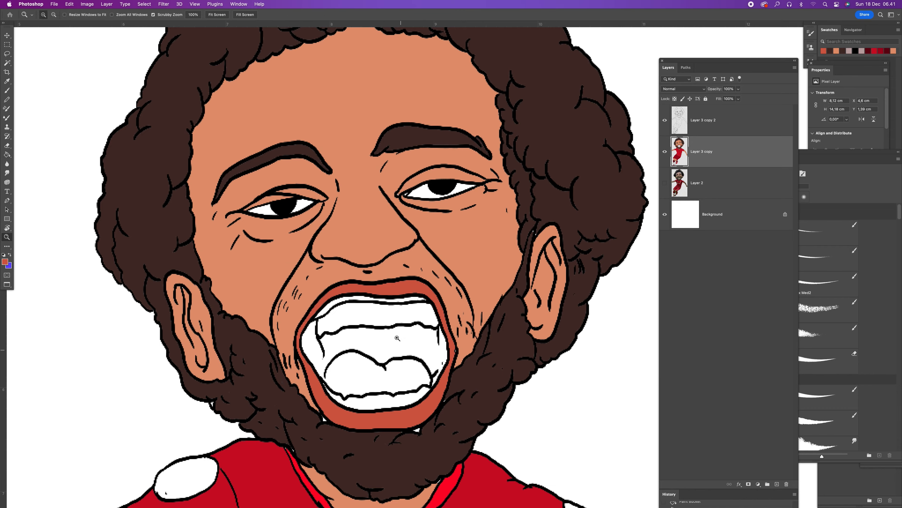
{"action": "left_click", "coordinate": [390, 326], "text": "alt"}
{"action": "left_click", "coordinate": [390, 325]}
{"action": "key", "text": "i"}
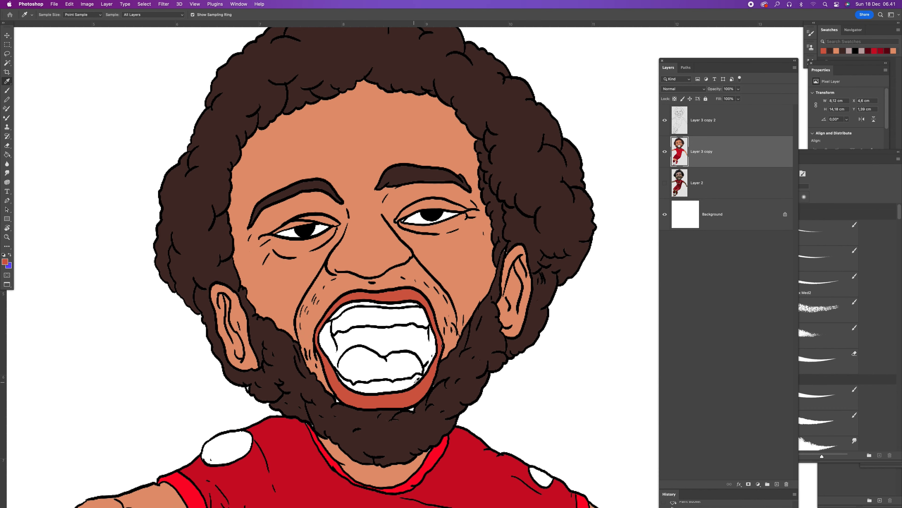
{"action": "left_click", "coordinate": [419, 394]}
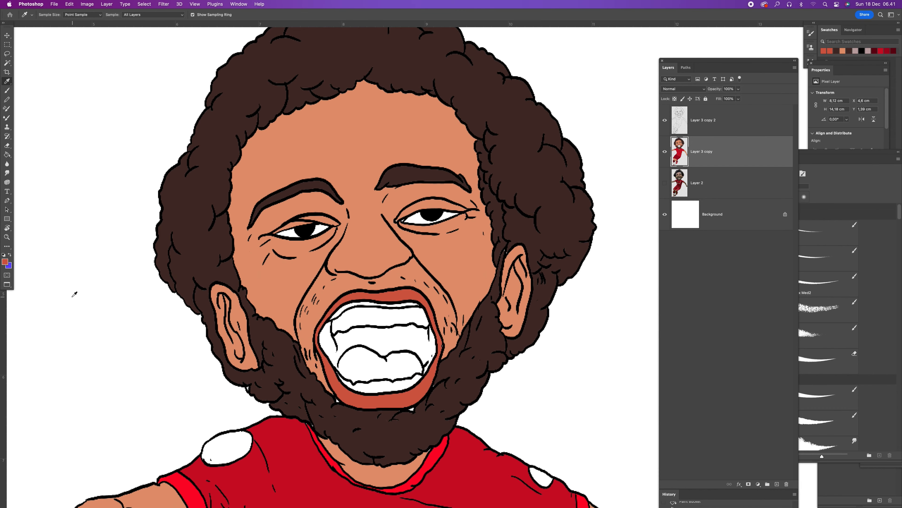
{"action": "left_click", "coordinate": [7, 263]}
{"action": "left_click_drag", "start_coordinate": [630, 194], "coordinate": [630, 166]}
{"action": "left_click_drag", "start_coordinate": [618, 205], "coordinate": [620, 216]}
{"action": "left_click", "coordinate": [690, 162]}
{"action": "key", "text": "g"}
{"action": "left_click", "coordinate": [381, 348]}
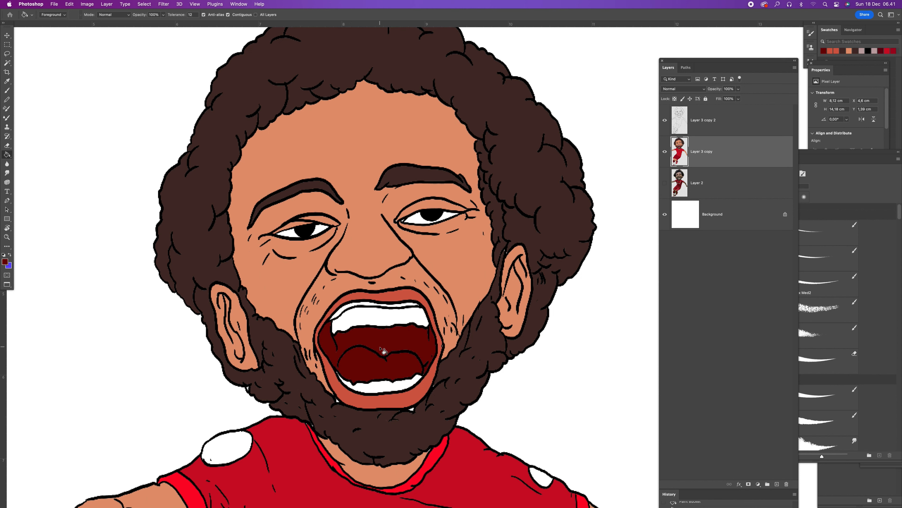
Sample black from the pupil and brush a curved outline for the tongue inside the lower mouth
{"action": "key", "text": "i"}
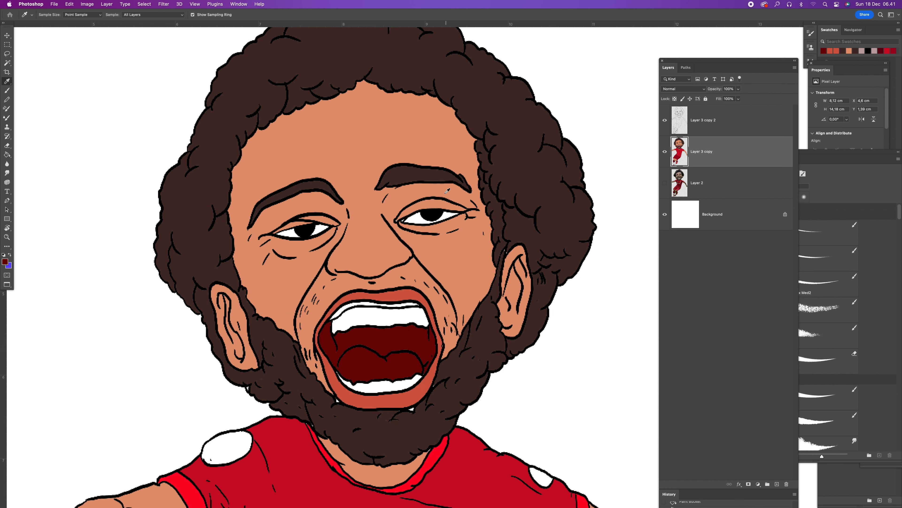
{"action": "left_click", "coordinate": [434, 215]}
{"action": "key", "text": "b"}
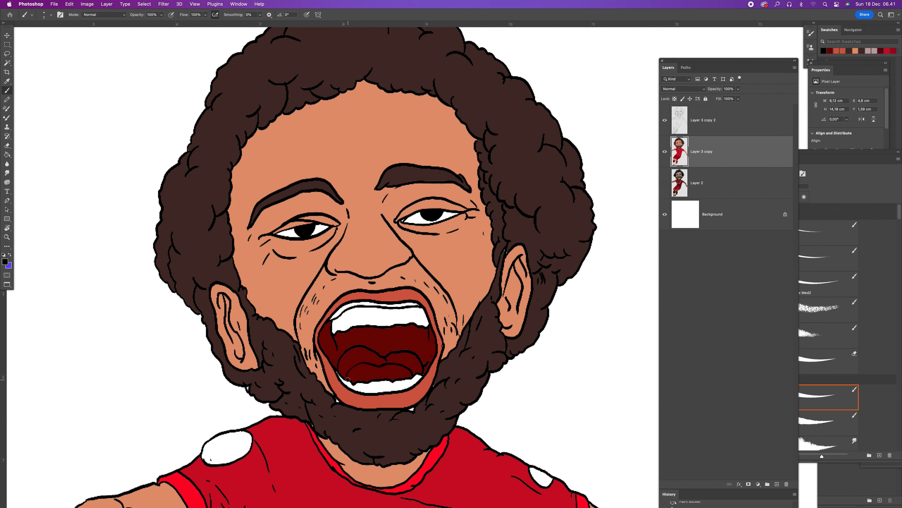
Set the foreground color to pinkish red and fill the tongue shape just above the lower teeth
{"action": "left_click", "coordinate": [4, 263]}
{"action": "left_click_drag", "start_coordinate": [627, 183], "coordinate": [613, 170]}
{"action": "left_click", "coordinate": [595, 171]}
{"action": "left_click", "coordinate": [684, 164]}
{"action": "left_click", "coordinate": [356, 363]}
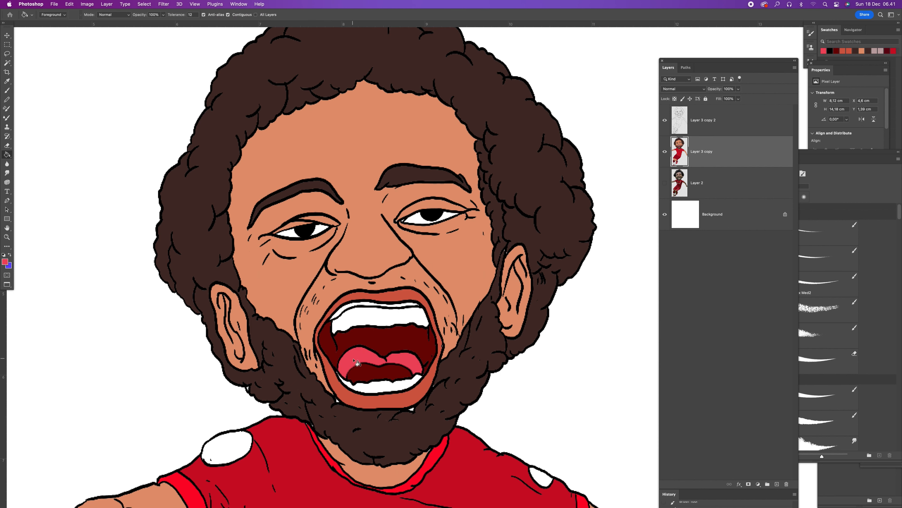
{"action": "key", "text": "super+z"}
{"action": "left_click", "coordinate": [409, 376]}
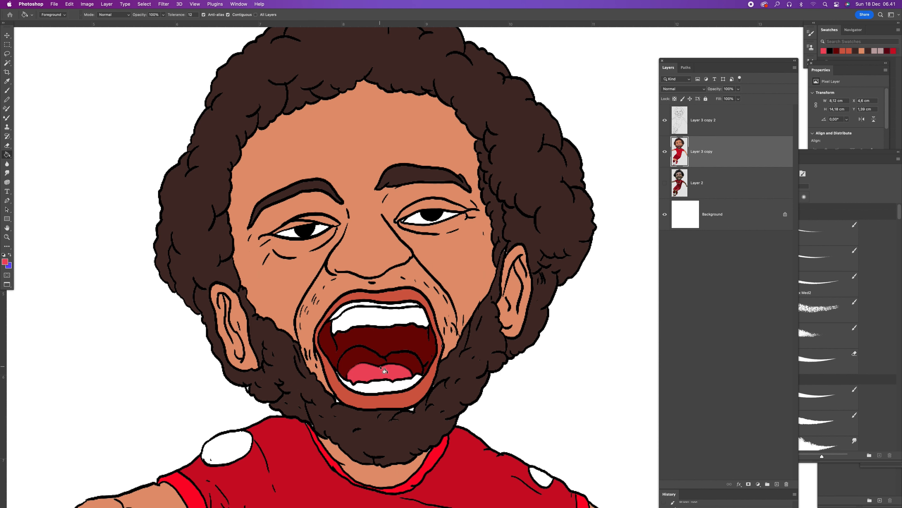
Sample the mouth's dark red, choose a darker shade of it, and fill the area behind the tongue
{"action": "key", "text": "i"}
{"action": "left_click", "coordinate": [369, 335]}
{"action": "left_click", "coordinate": [5, 262]}
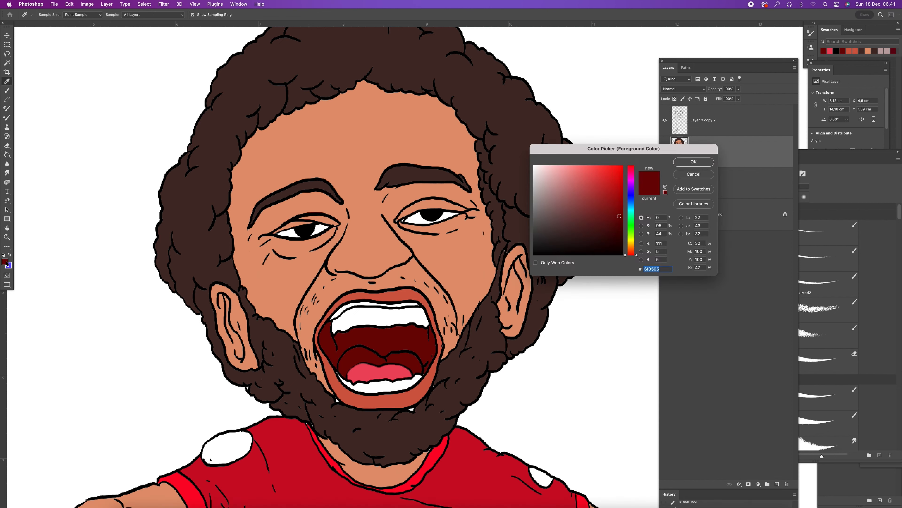
{"action": "left_click", "coordinate": [619, 226]}
{"action": "left_click", "coordinate": [621, 235]}
{"action": "left_click", "coordinate": [694, 161]}
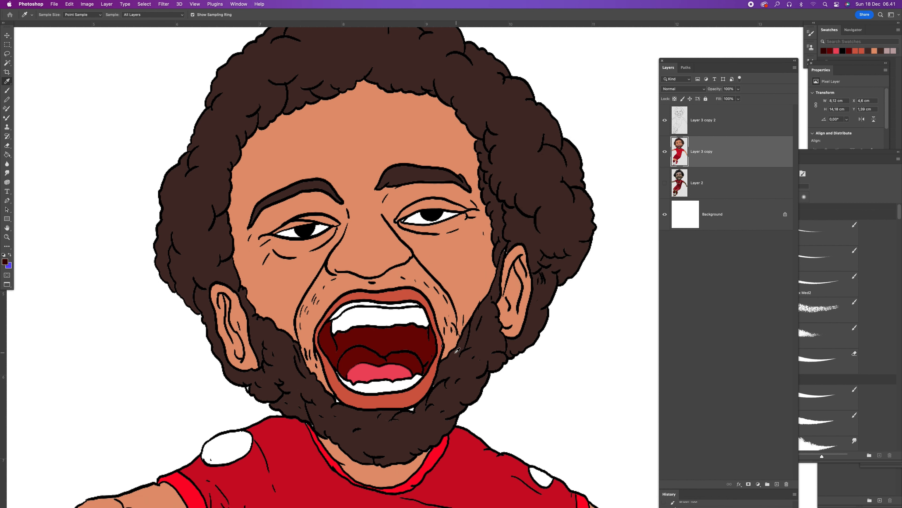
{"action": "key", "text": "g"}
{"action": "left_click", "coordinate": [407, 355]}
Set the foreground color to pink #f86987 and fill the upper gum above the teeth
{"action": "key", "text": "i"}
{"action": "left_click", "coordinate": [408, 295]}
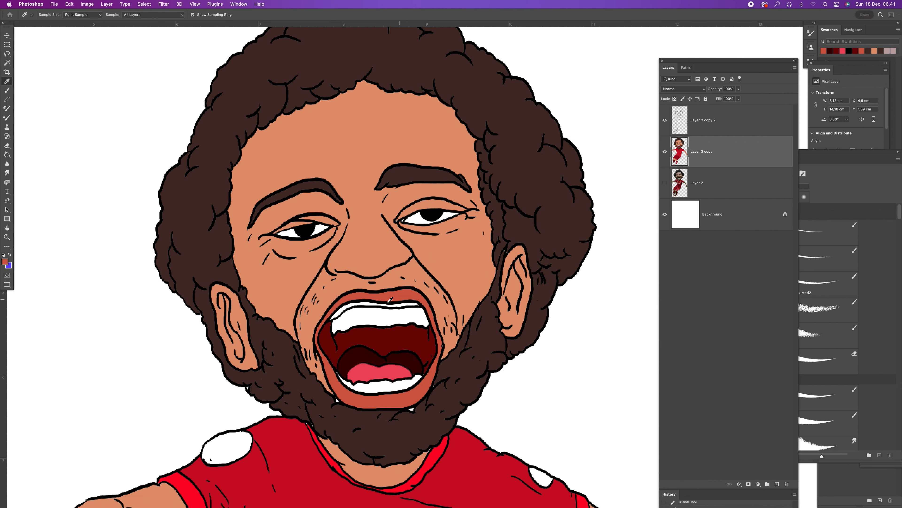
{"action": "left_click", "coordinate": [5, 262]}
{"action": "left_click", "coordinate": [632, 176]}
{"action": "left_click", "coordinate": [632, 168]}
{"action": "left_click", "coordinate": [585, 167]}
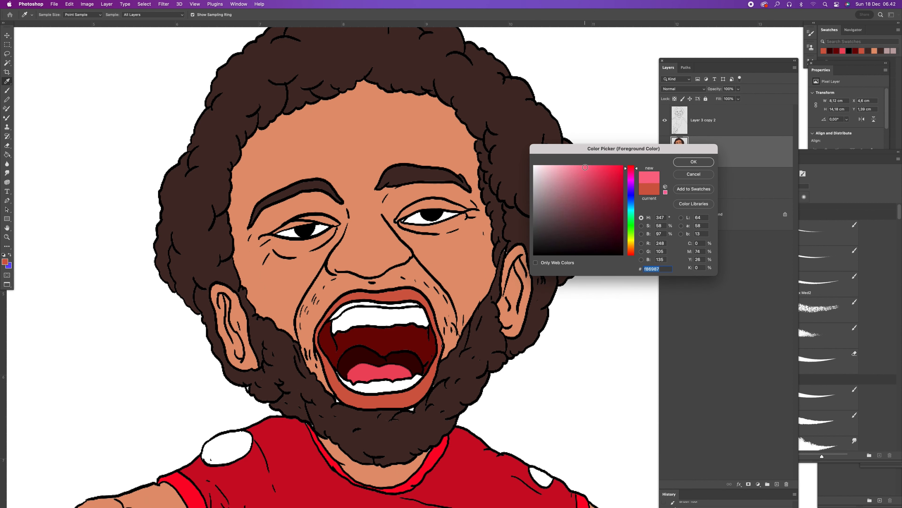
{"action": "left_click", "coordinate": [683, 166]}
{"action": "key", "text": "g"}
{"action": "left_click", "coordinate": [414, 308]}
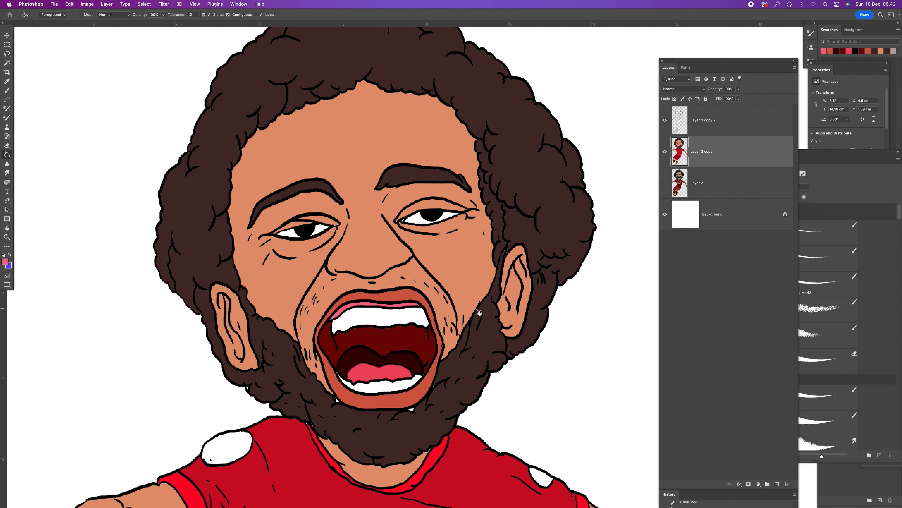
Sample the dark brown from the beard and fill the white gaps below the lower lip and along the hair's top edge
{"action": "key", "text": "i"}
{"action": "left_click", "coordinate": [418, 419]}
{"action": "key", "text": "g"}
{"action": "left_click", "coordinate": [412, 410]}
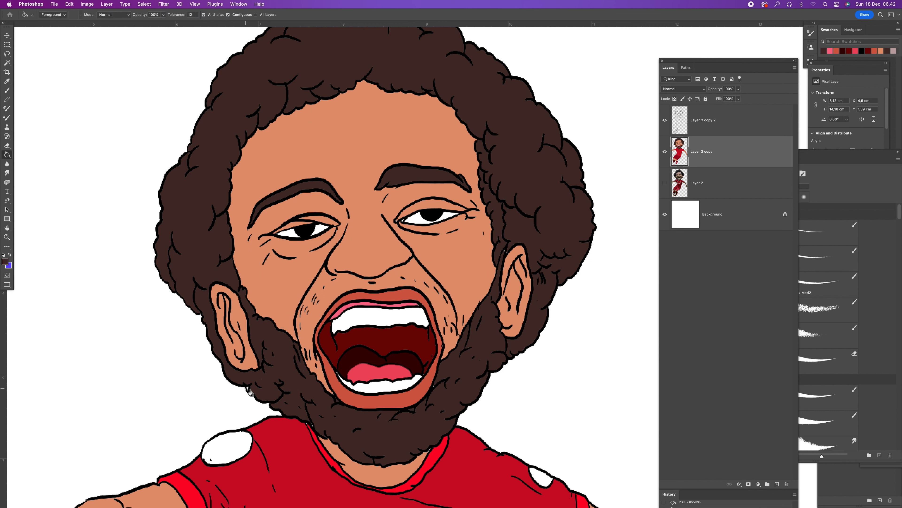
{"action": "scroll", "coordinate": [449, 280], "scroll_direction": "up", "scroll_amount": 5}
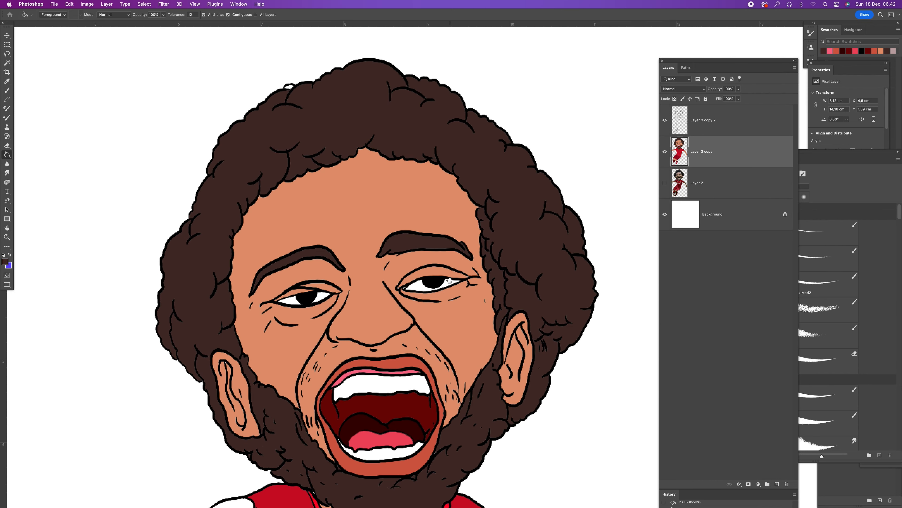
{"action": "key", "text": "z"}
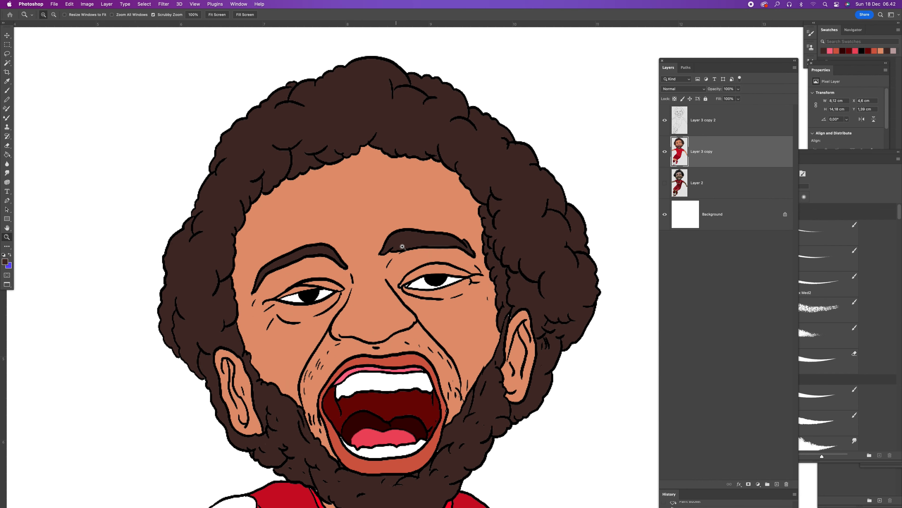
Set the foreground color to pale pink and fill the upper and lower teeth and both sleeve patches
{"action": "left_click", "coordinate": [402, 246], "text": "alt"}
{"action": "left_click", "coordinate": [409, 250], "text": "alt"}
{"action": "left_click", "coordinate": [417, 255], "text": "alt"}
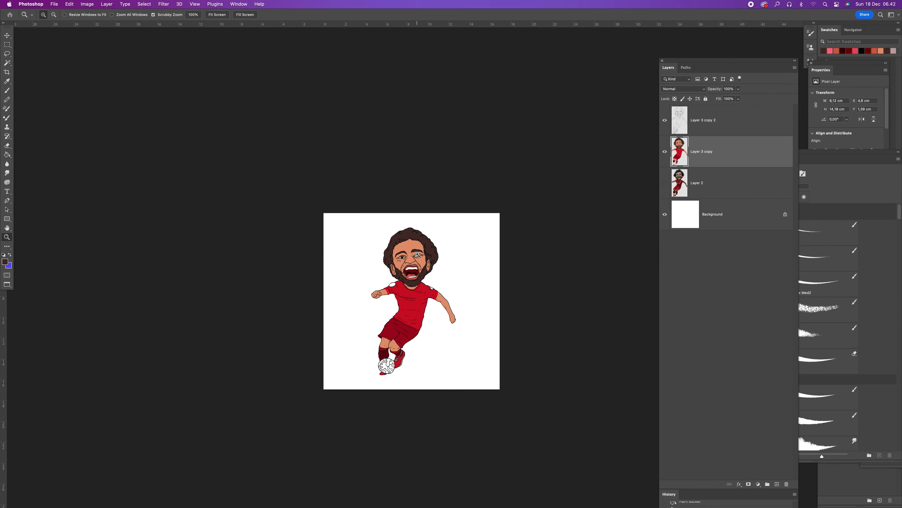
{"action": "left_click", "coordinate": [418, 254]}
{"action": "left_click", "coordinate": [434, 264]}
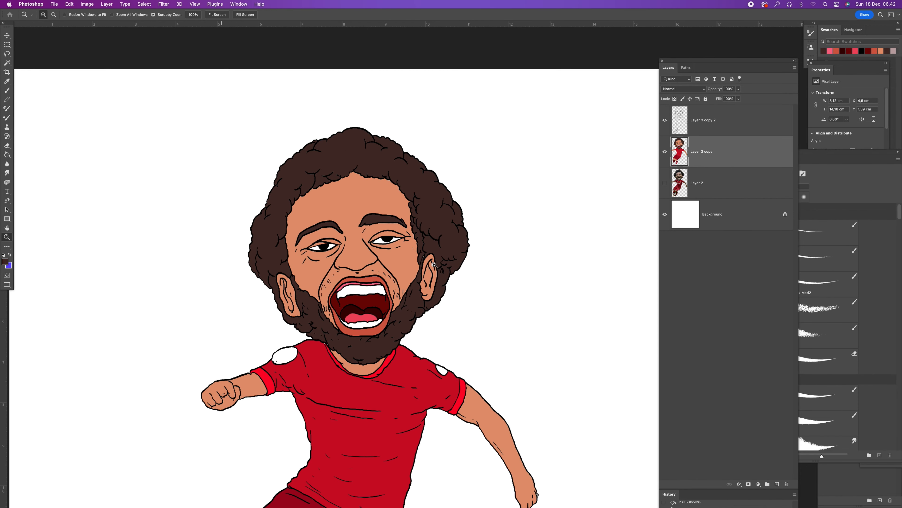
{"action": "left_click", "coordinate": [6, 263]}
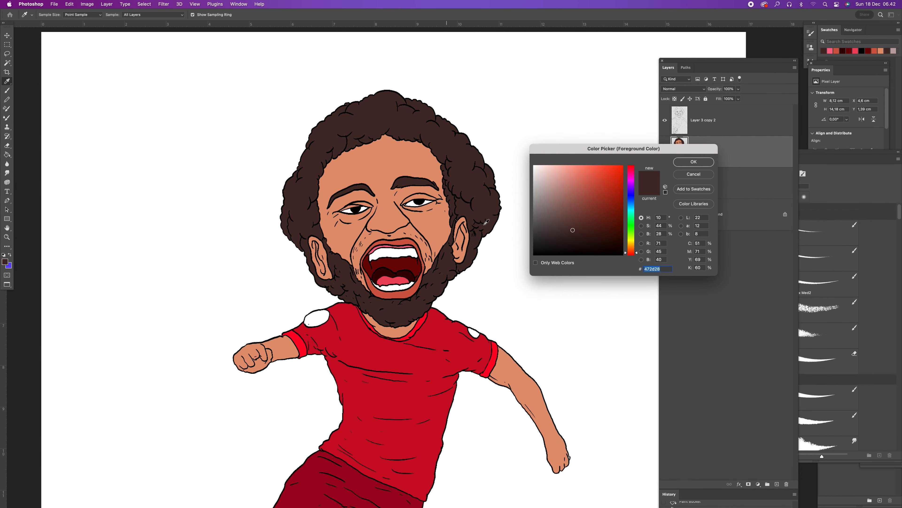
{"action": "left_click", "coordinate": [545, 167]}
{"action": "left_click", "coordinate": [693, 161]}
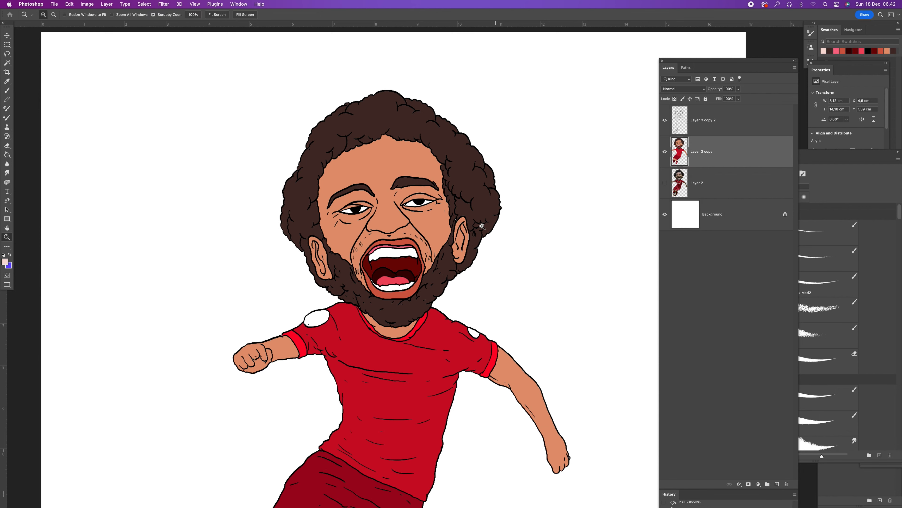
{"action": "key", "text": "g"}
{"action": "left_click", "coordinate": [404, 257]}
{"action": "left_click", "coordinate": [398, 291]}
{"action": "left_click", "coordinate": [320, 318]}
{"action": "left_click", "coordinate": [475, 334]}
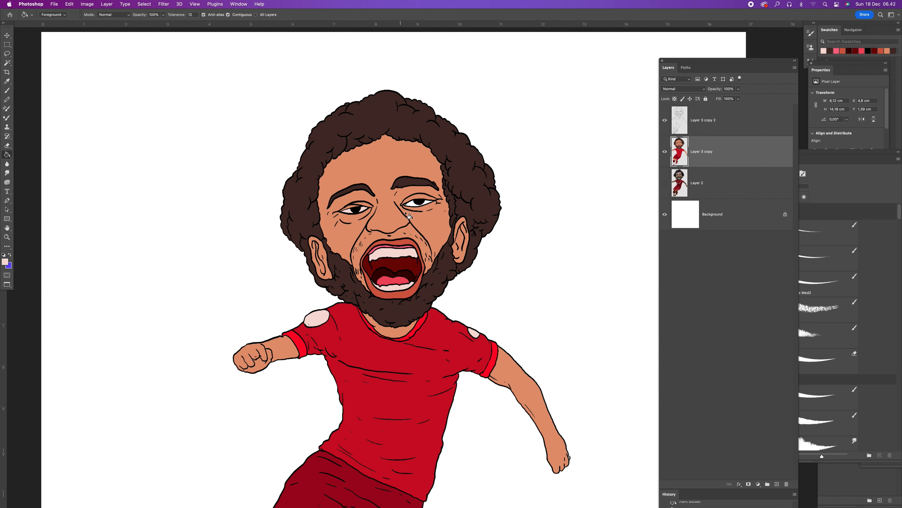
Sample black from the outline and fill the wavy pattern shapes on the ball with it
{"action": "key", "text": "z"}
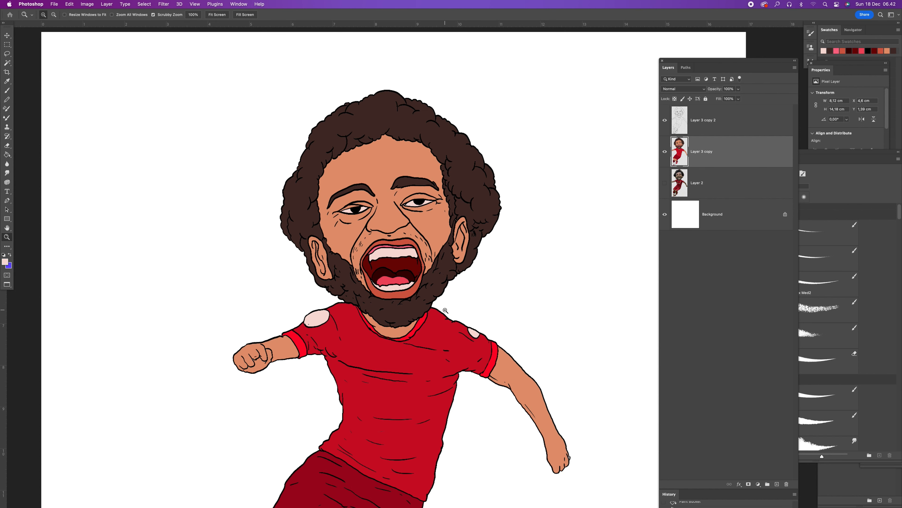
{"action": "left_click", "coordinate": [445, 312], "text": "alt"}
{"action": "left_click", "coordinate": [444, 312], "text": "alt"}
{"action": "left_click", "coordinate": [442, 313], "text": "alt"}
{"action": "left_click", "coordinate": [441, 314]}
{"action": "left_click", "coordinate": [442, 314]}
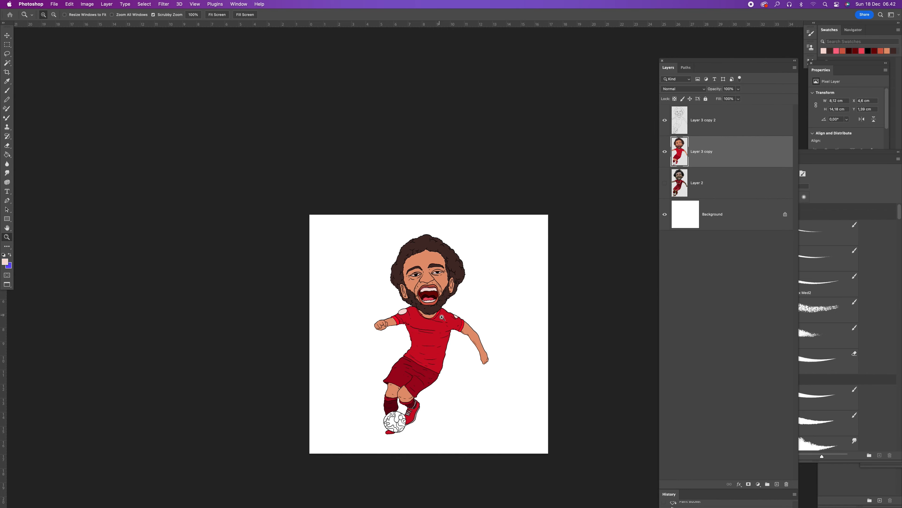
{"action": "left_click", "coordinate": [428, 322]}
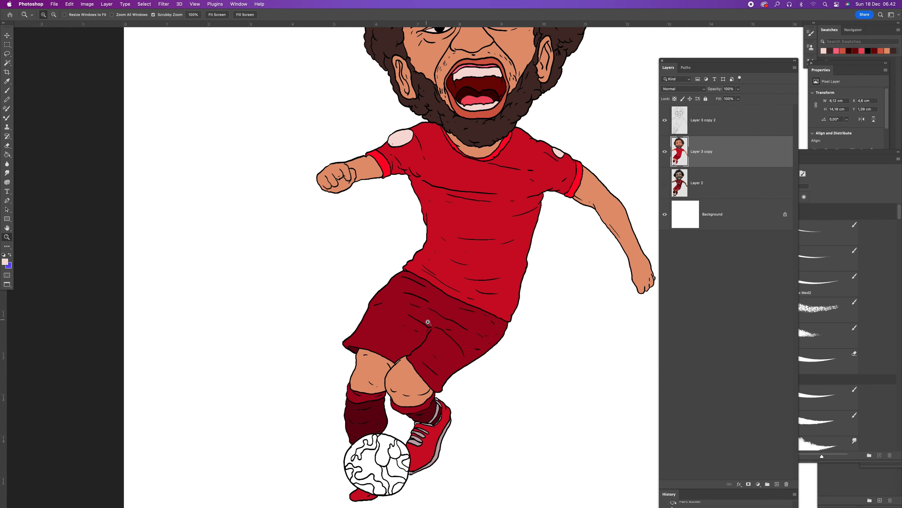
{"action": "left_click", "coordinate": [427, 322]}
{"action": "key", "text": "i"}
{"action": "left_click", "coordinate": [423, 420]}
{"action": "key", "text": "g"}
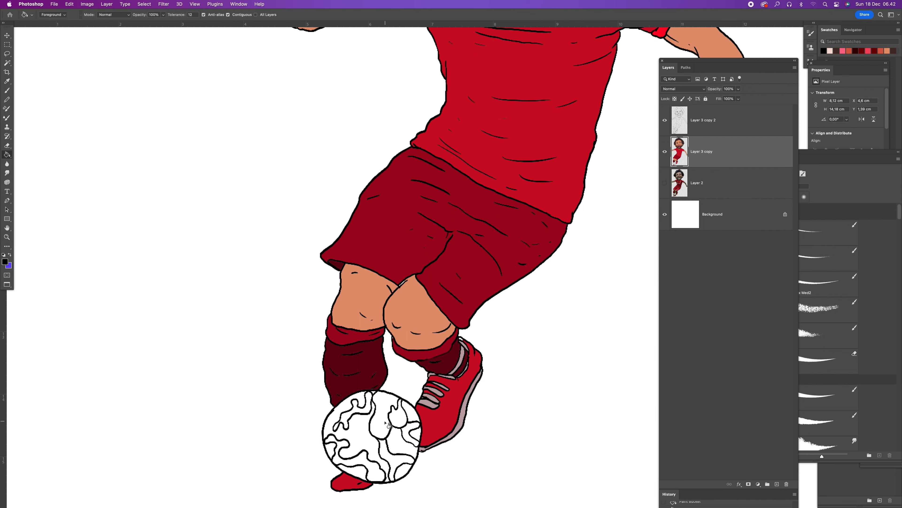
{"action": "left_click", "coordinate": [398, 421]}
{"action": "left_click", "coordinate": [391, 461]}
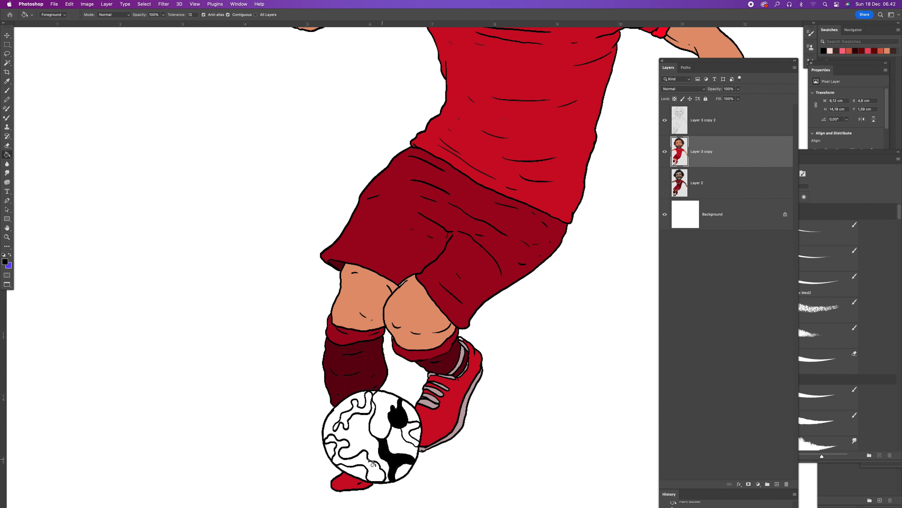
{"action": "left_click", "coordinate": [348, 463]}
{"action": "left_click", "coordinate": [349, 417]}
{"action": "left_click", "coordinate": [415, 434]}
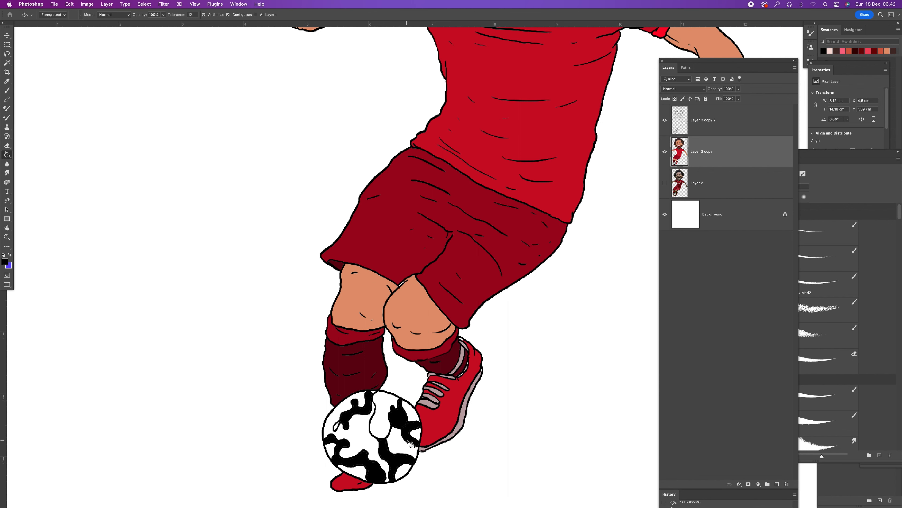
Set the foreground color to dusty pink #d19d9d and fill the large light area on the ball's left half
{"action": "left_click", "coordinate": [5, 261]}
{"action": "left_click", "coordinate": [568, 175]}
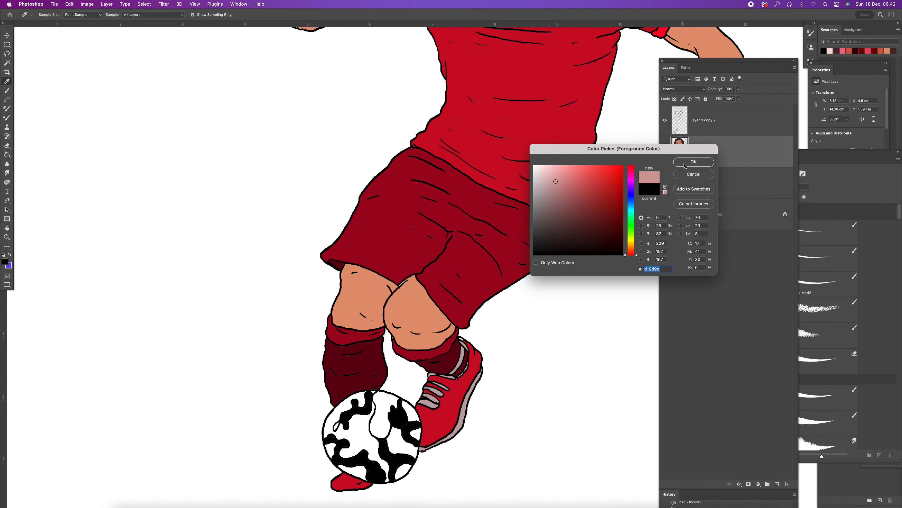
{"action": "left_click", "coordinate": [693, 162]}
{"action": "left_click", "coordinate": [366, 436]}
{"action": "left_click", "coordinate": [411, 415]}
{"action": "key", "text": "z"}
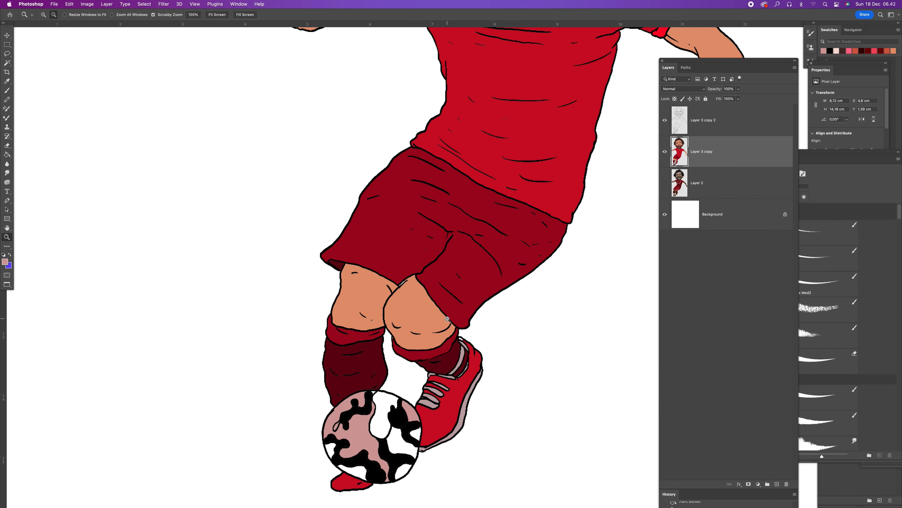
{"action": "left_click", "coordinate": [448, 319], "text": "alt"}
{"action": "left_click", "coordinate": [448, 319], "text": "alt"}
{"action": "left_click", "coordinate": [447, 319]}
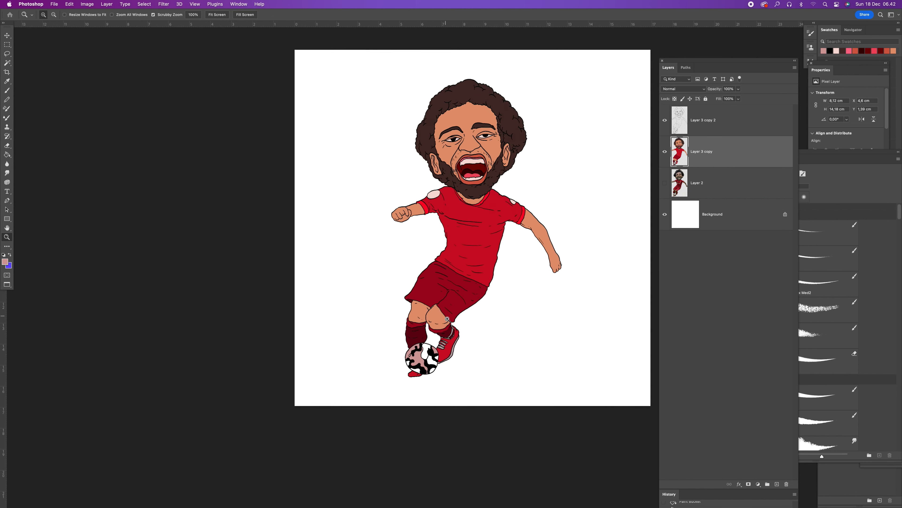
Show the photo on Layer 2 and add a new empty layer above the flat-color layer, Layer 3 copy
{"action": "left_click", "coordinate": [447, 319]}
{"action": "left_click_drag", "start_coordinate": [485, 274], "coordinate": [485, 283]}
{"action": "left_click_drag", "start_coordinate": [582, 166], "coordinate": [493, 308]}
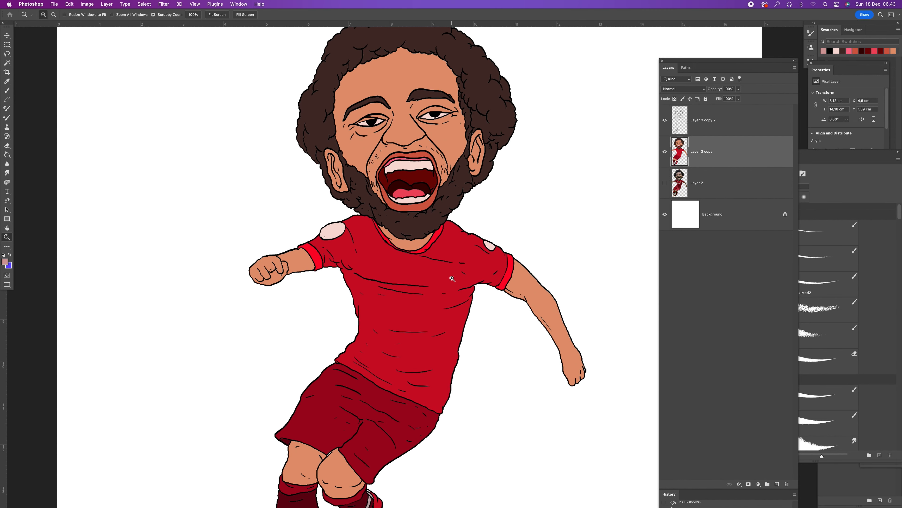
{"action": "left_click", "coordinate": [663, 184]}
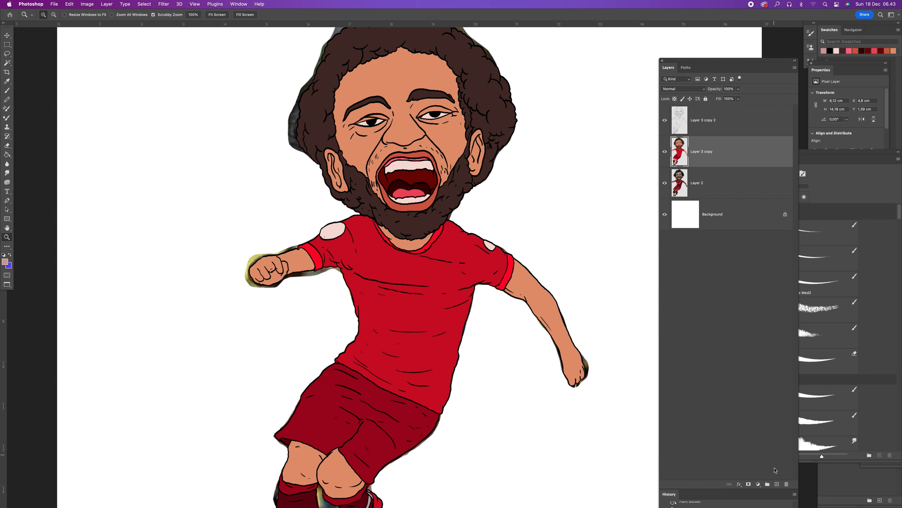
{"action": "left_click", "coordinate": [777, 484]}
Lower the opacity of Layer 3 copy to about 36% for tracing the kit details of the photo
{"action": "left_click", "coordinate": [689, 185]}
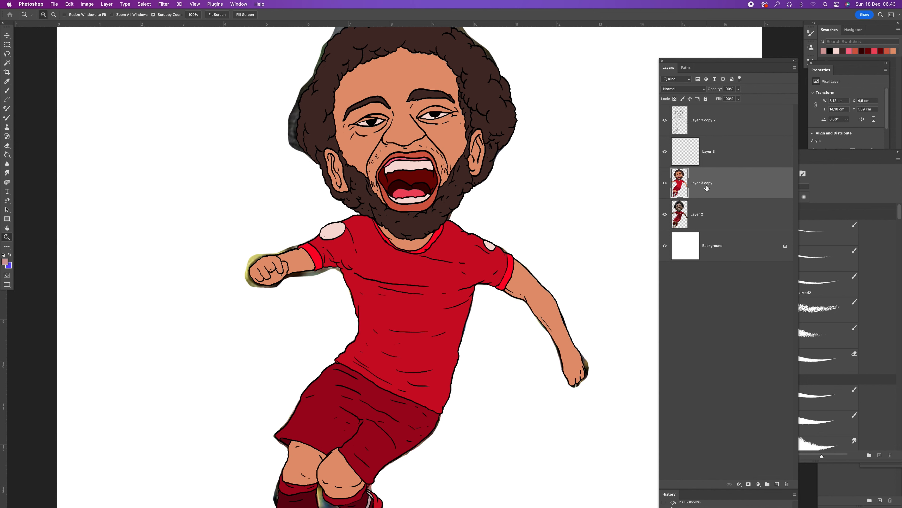
{"action": "left_click", "coordinate": [739, 89]}
{"action": "left_click", "coordinate": [718, 98]}
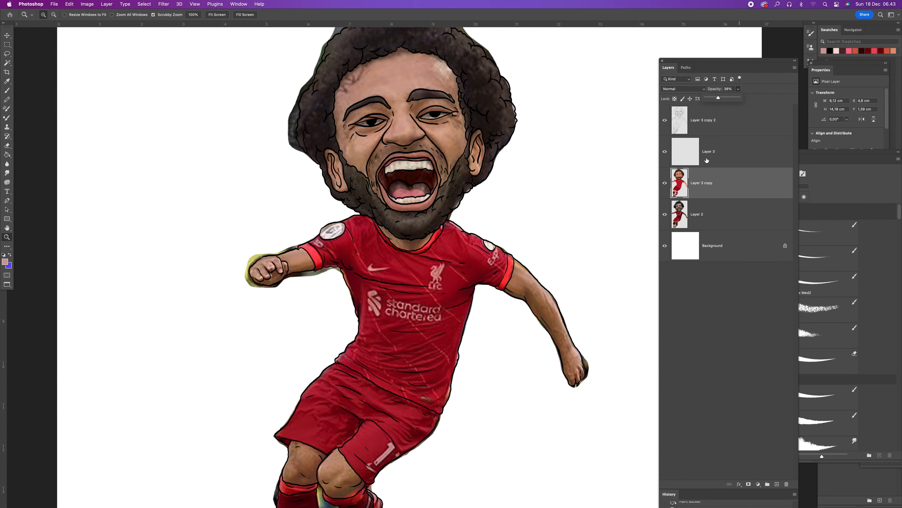
Activate the new Layer 3 and sample a pale pink from the lower teeth as the foreground color
{"action": "left_click", "coordinate": [714, 157]}
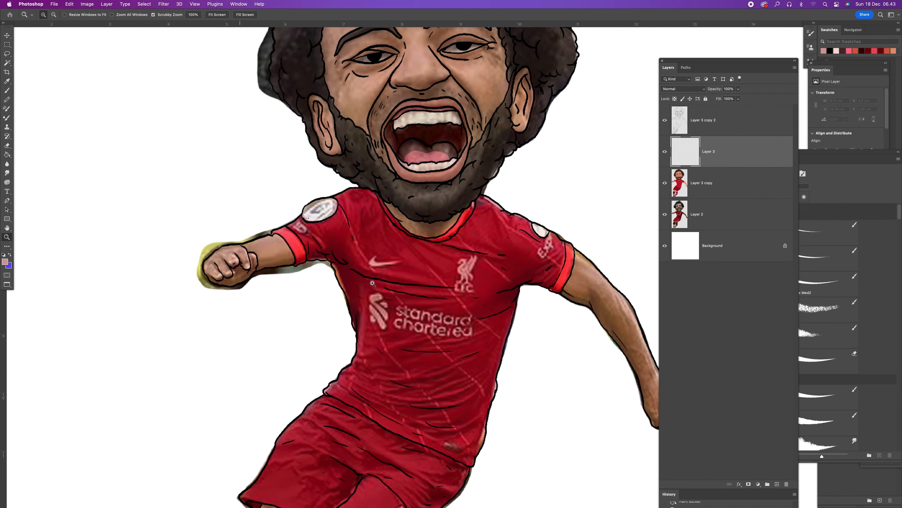
{"action": "left_click_drag", "start_coordinate": [365, 285], "coordinate": [372, 283]}
{"action": "key", "text": "i"}
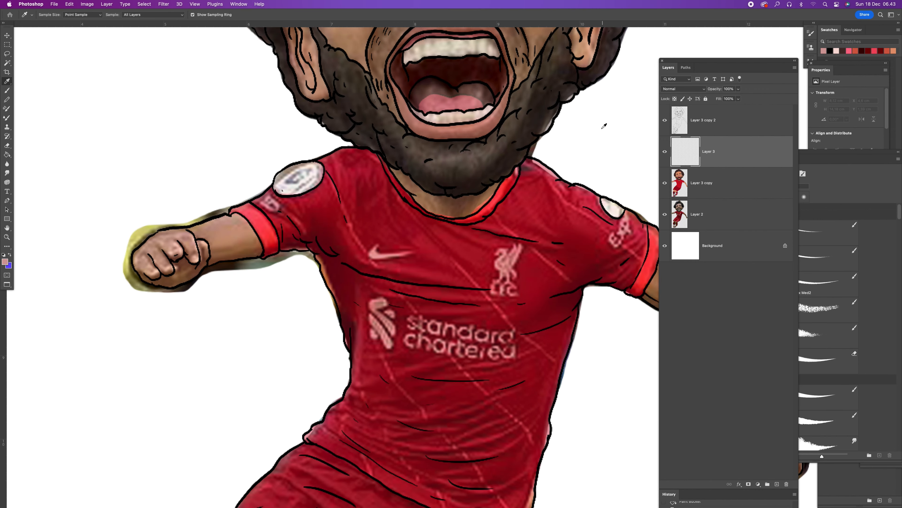
{"action": "left_click", "coordinate": [483, 112]}
{"action": "left_click", "coordinate": [492, 106]}
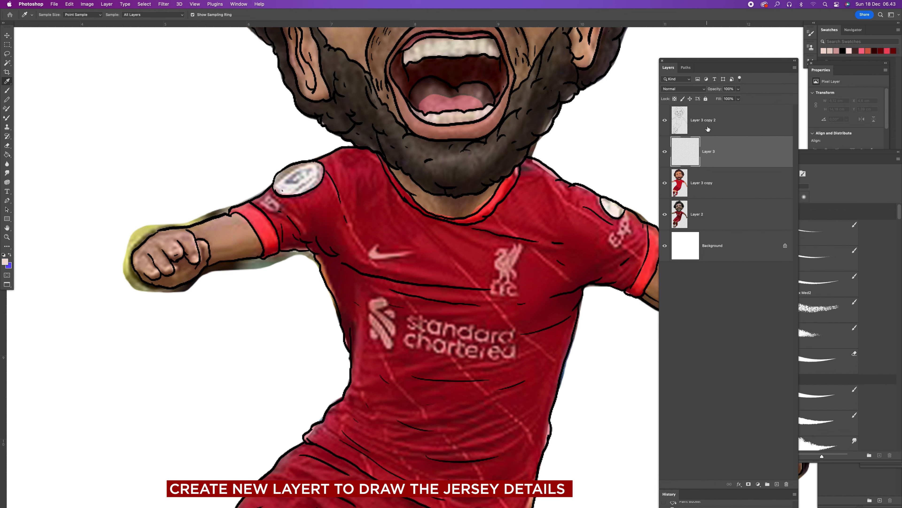
Trace the swoosh logo on the shirt's chest with the brush and fill it with pale pink
{"action": "key", "text": "b"}
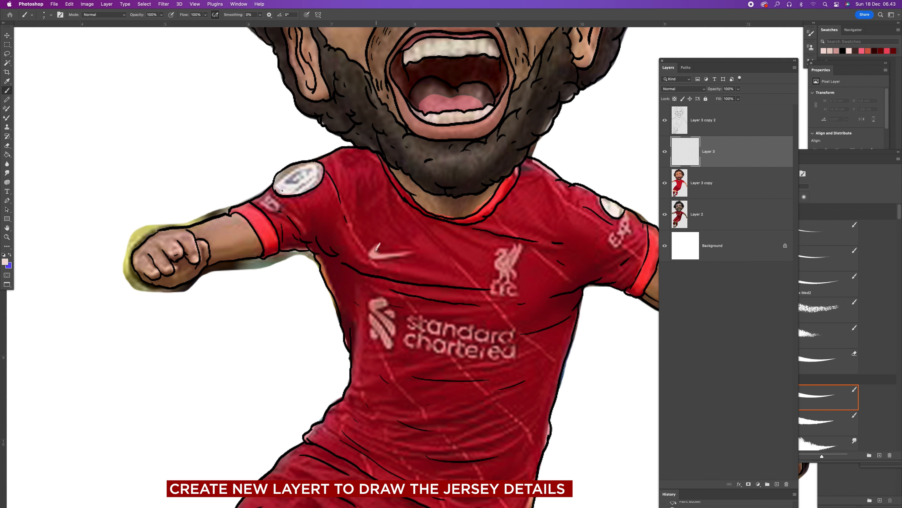
{"action": "mouse_move", "coordinate": [394, 252]}
{"action": "left_mouse_down"}
{"action": "mouse_move", "coordinate": [415, 250]}
{"action": "mouse_move", "coordinate": [370, 255]}
{"action": "left_mouse_up"}
{"action": "key", "text": "g"}
{"action": "left_click", "coordinate": [392, 259]}
Paint the small lettering below the round badge on the sleeve of the bent arm in pale pink
{"action": "key", "text": "b"}
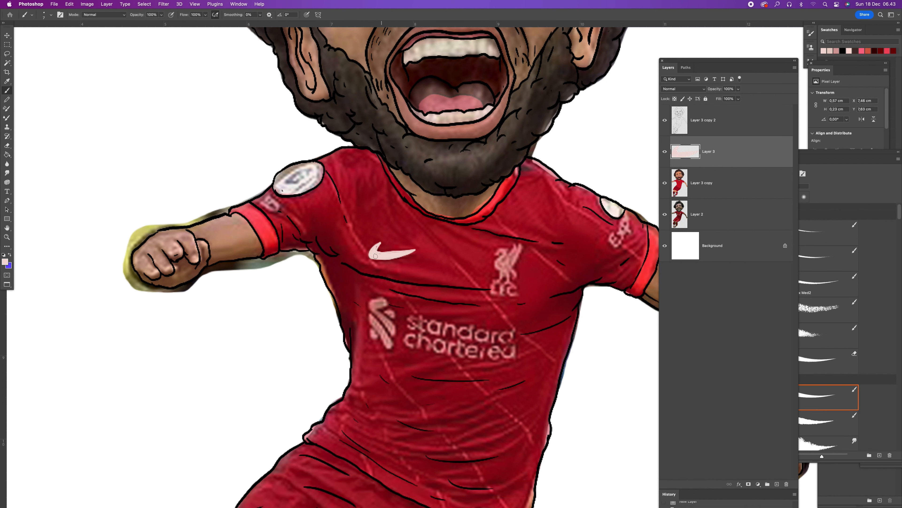
{"action": "scroll", "coordinate": [378, 244], "scroll_direction": "up", "scroll_amount": 3}
{"action": "scroll", "coordinate": [378, 245], "scroll_direction": "left", "scroll_amount": 1}
{"action": "left_click", "coordinate": [295, 254]}
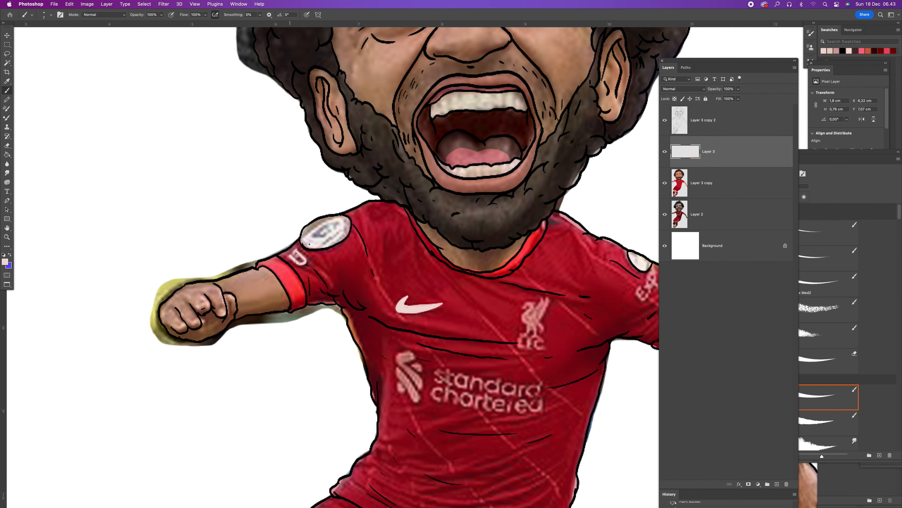
{"action": "left_click", "coordinate": [297, 253]}
Paint the bird crest on the shirt's chest and the "EXP" lettering on the other sleeve in pale pink
{"action": "scroll", "coordinate": [429, 273], "scroll_direction": "down", "scroll_amount": 5}
{"action": "scroll", "coordinate": [429, 273], "scroll_direction": "right", "scroll_amount": 3}
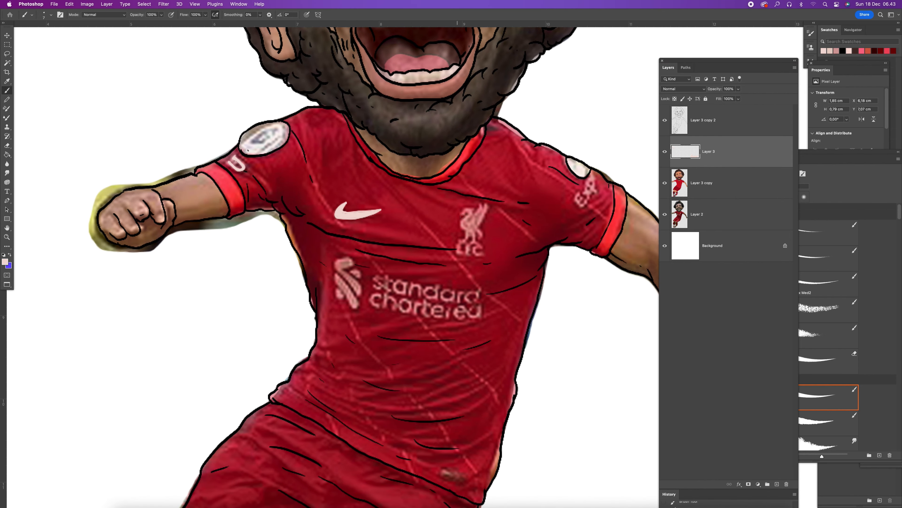
{"action": "mouse_move", "coordinate": [470, 213]}
{"action": "left_mouse_down"}
{"action": "mouse_move", "coordinate": [481, 235]}
{"action": "mouse_move", "coordinate": [469, 227]}
{"action": "mouse_move", "coordinate": [459, 239]}
{"action": "mouse_move", "coordinate": [460, 253]}
{"action": "mouse_move", "coordinate": [475, 240]}
{"action": "mouse_move", "coordinate": [480, 256]}
{"action": "mouse_move", "coordinate": [468, 210]}
{"action": "left_mouse_up"}
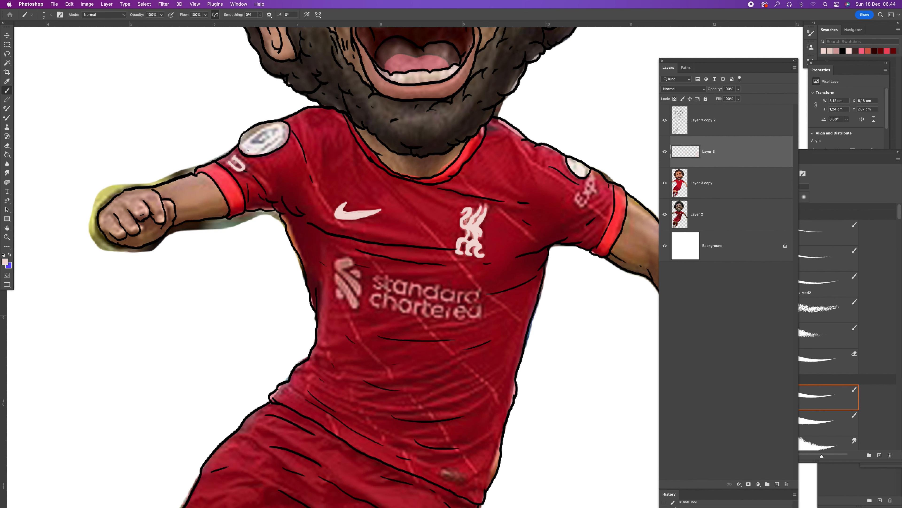
{"action": "left_click_drag", "start_coordinate": [481, 241], "coordinate": [381, 249]}
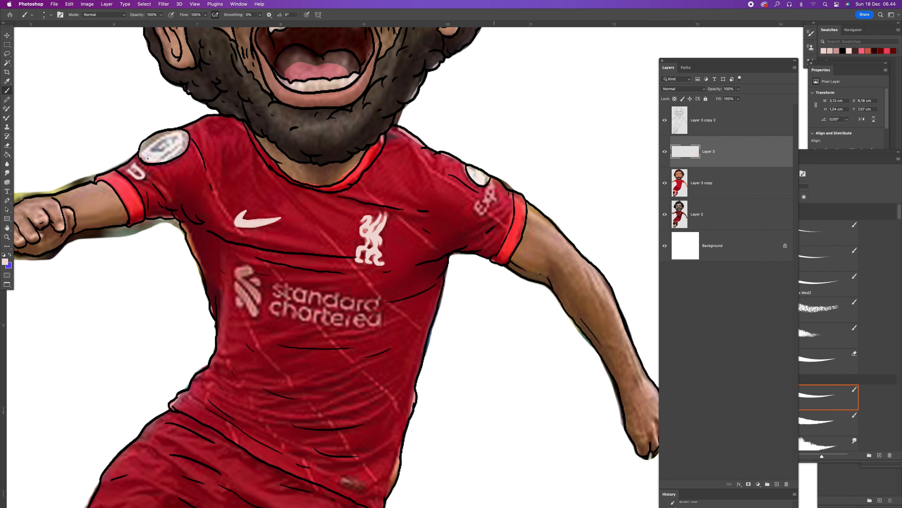
{"action": "mouse_move", "coordinate": [474, 205]}
{"action": "left_mouse_down"}
{"action": "mouse_move", "coordinate": [482, 213]}
{"action": "mouse_move", "coordinate": [490, 200]}
{"action": "mouse_move", "coordinate": [559, 182]}
{"action": "left_mouse_up"}
Outline the sponsor emblem beside the "standard chartered" lettering and fill its shapes with pale pink
{"action": "mouse_move", "coordinate": [349, 232]}
{"action": "left_mouse_down"}
{"action": "mouse_move", "coordinate": [357, 265]}
{"action": "mouse_move", "coordinate": [335, 235]}
{"action": "mouse_move", "coordinate": [349, 234]}
{"action": "mouse_move", "coordinate": [356, 248]}
{"action": "mouse_move", "coordinate": [346, 260]}
{"action": "mouse_move", "coordinate": [355, 275]}
{"action": "mouse_move", "coordinate": [336, 248]}
{"action": "left_mouse_up"}
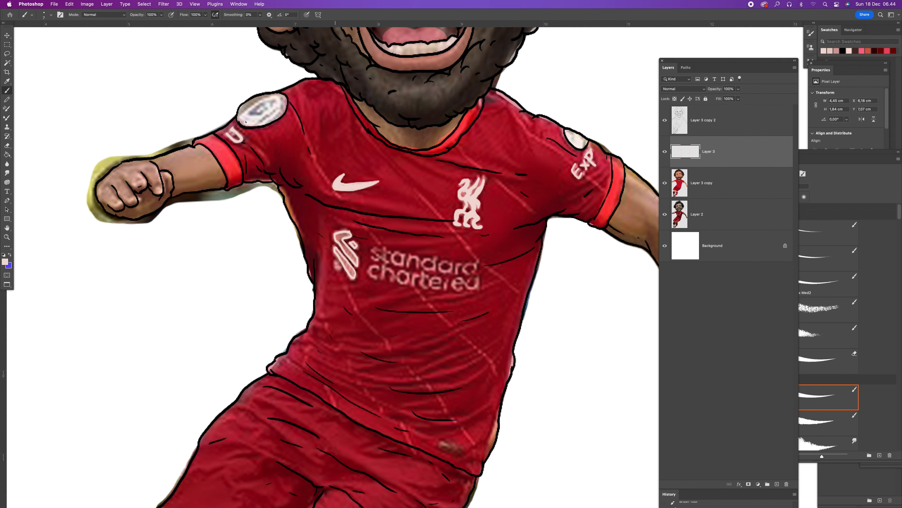
{"action": "key", "text": "g"}
{"action": "left_click", "coordinate": [354, 249]}
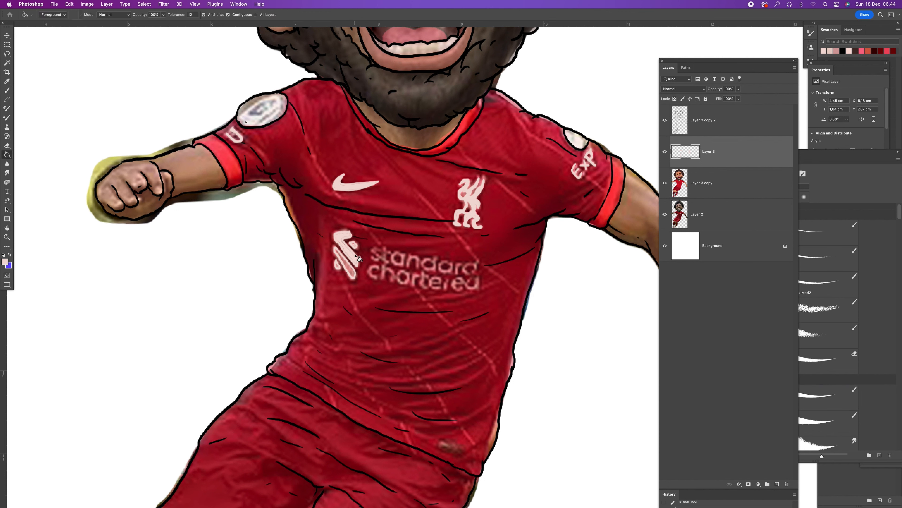
{"action": "left_click", "coordinate": [343, 272]}
Trace the "standard chartered" sponsor lettering on the shirt with the pale pink brush
{"action": "key", "text": "b"}
{"action": "mouse_move", "coordinate": [375, 255]}
{"action": "left_mouse_down"}
{"action": "mouse_move", "coordinate": [405, 263]}
{"action": "mouse_move", "coordinate": [414, 257]}
{"action": "mouse_move", "coordinate": [416, 267]}
{"action": "mouse_move", "coordinate": [452, 263]}
{"action": "mouse_move", "coordinate": [443, 263]}
{"action": "mouse_move", "coordinate": [447, 271]}
{"action": "mouse_move", "coordinate": [452, 261]}
{"action": "mouse_move", "coordinate": [456, 273]}
{"action": "mouse_move", "coordinate": [490, 265]}
{"action": "mouse_move", "coordinate": [474, 279]}
{"action": "left_mouse_up"}
{"action": "mouse_move", "coordinate": [382, 263]}
{"action": "left_mouse_down"}
{"action": "mouse_move", "coordinate": [410, 273]}
{"action": "mouse_move", "coordinate": [401, 273]}
{"action": "mouse_move", "coordinate": [414, 284]}
{"action": "mouse_move", "coordinate": [422, 274]}
{"action": "mouse_move", "coordinate": [458, 285]}
{"action": "mouse_move", "coordinate": [446, 291]}
{"action": "mouse_move", "coordinate": [451, 280]}
{"action": "mouse_move", "coordinate": [471, 280]}
{"action": "mouse_move", "coordinate": [474, 291]}
{"action": "mouse_move", "coordinate": [459, 233]}
{"action": "mouse_move", "coordinate": [459, 291]}
{"action": "left_mouse_up"}
Paint the small tag at the shirt's hem and the number 1 with its swoosh on the shorts
{"action": "scroll", "coordinate": [462, 288], "scroll_direction": "down", "scroll_amount": 5}
{"action": "scroll", "coordinate": [387, 342], "scroll_direction": "down", "scroll_amount": 1}
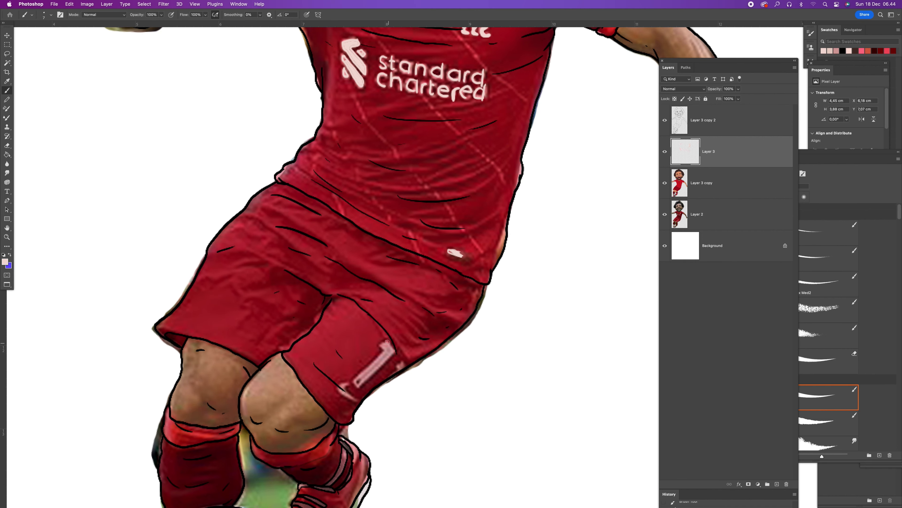
{"action": "mouse_move", "coordinate": [387, 342]}
{"action": "left_mouse_down"}
{"action": "mouse_move", "coordinate": [356, 383]}
{"action": "mouse_move", "coordinate": [392, 349]}
{"action": "mouse_move", "coordinate": [359, 382]}
{"action": "mouse_move", "coordinate": [370, 384]}
{"action": "mouse_move", "coordinate": [357, 396]}
{"action": "mouse_move", "coordinate": [355, 389]}
{"action": "left_mouse_up"}
Sample gray from the round sleeve badge and paint the badge's inner details with the brush
{"action": "key", "text": "z"}
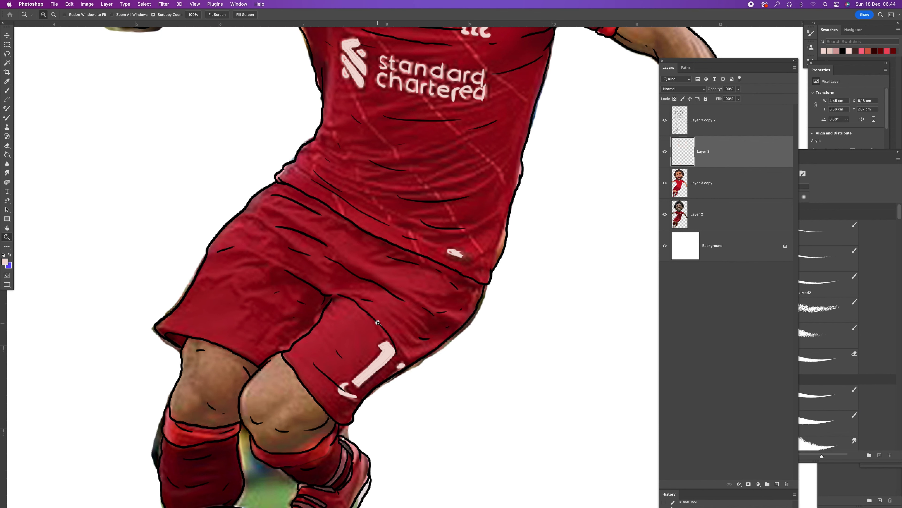
{"action": "left_click", "coordinate": [394, 341], "text": "alt"}
{"action": "left_click", "coordinate": [392, 317], "text": "alt"}
{"action": "left_click_drag", "start_coordinate": [426, 199], "coordinate": [420, 204]}
{"action": "key", "text": "i"}
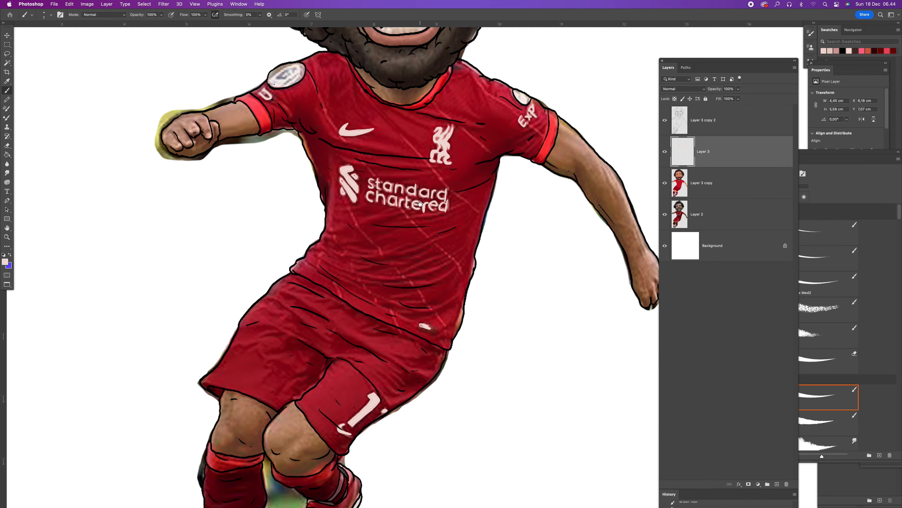
{"action": "scroll", "coordinate": [307, 167], "scroll_direction": "up", "scroll_amount": 5}
{"action": "left_click", "coordinate": [308, 166]}
{"action": "key", "text": "b"}
{"action": "left_click_drag", "start_coordinate": [315, 160], "coordinate": [300, 176]}
Restore Layer 3 copy to 100% opacity and hide the photo on Layer 2
{"action": "key", "text": "z"}
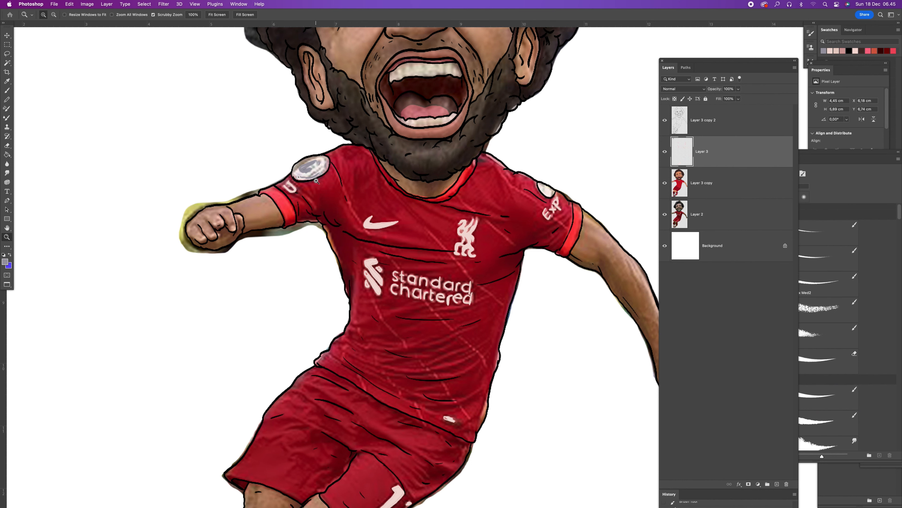
{"action": "left_click", "coordinate": [449, 267], "text": "alt"}
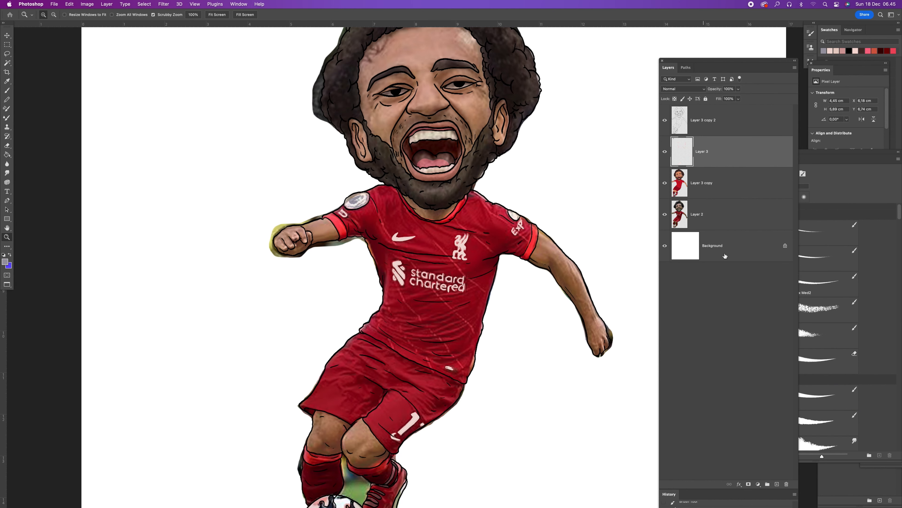
{"action": "left_click", "coordinate": [705, 191]}
{"action": "left_click", "coordinate": [740, 89]}
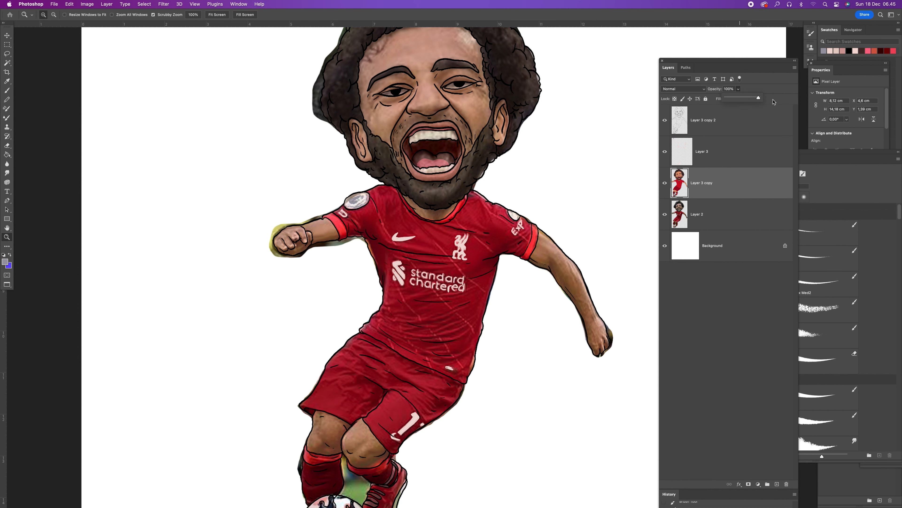
{"action": "left_click_drag", "start_coordinate": [745, 99], "coordinate": [785, 102]}
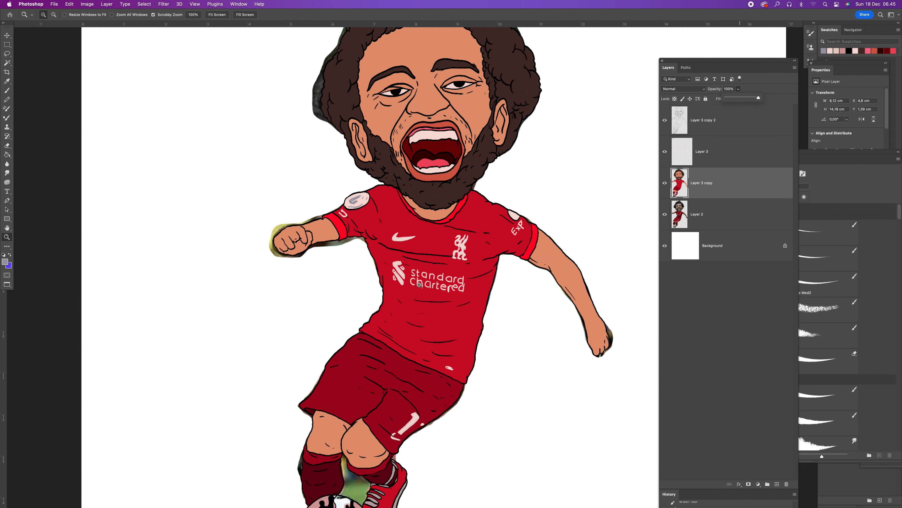
{"action": "left_click", "coordinate": [469, 247], "text": "alt"}
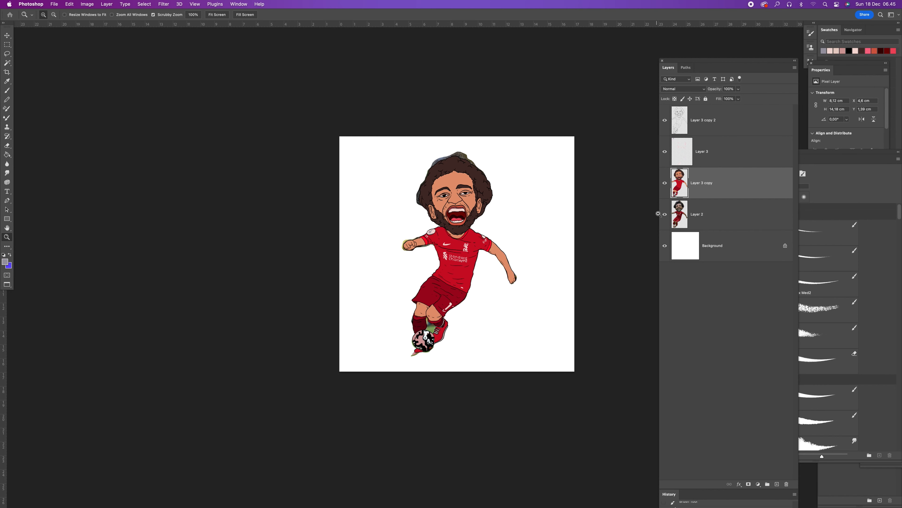
{"action": "left_click", "coordinate": [665, 215]}
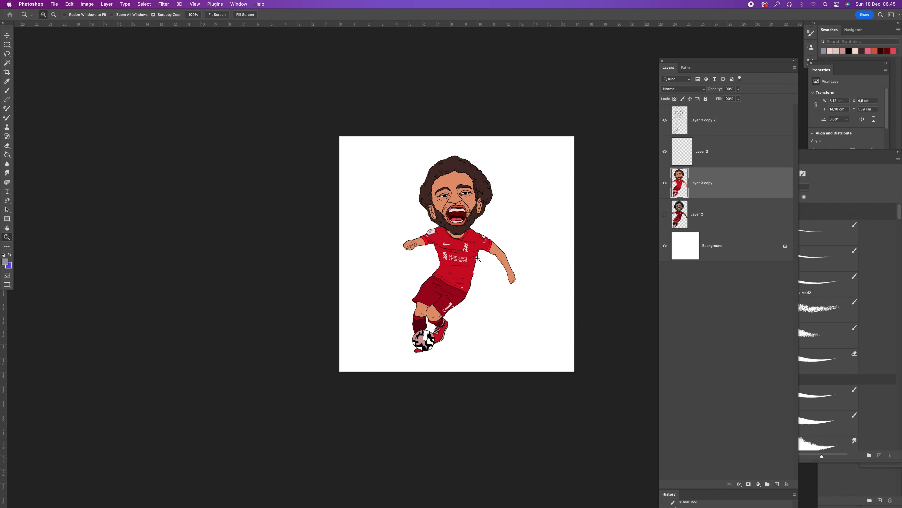
Add a new layer directly above the Background and fill it with the blue-violet background color
{"action": "left_click", "coordinate": [730, 215]}
{"action": "left_click", "coordinate": [729, 253]}
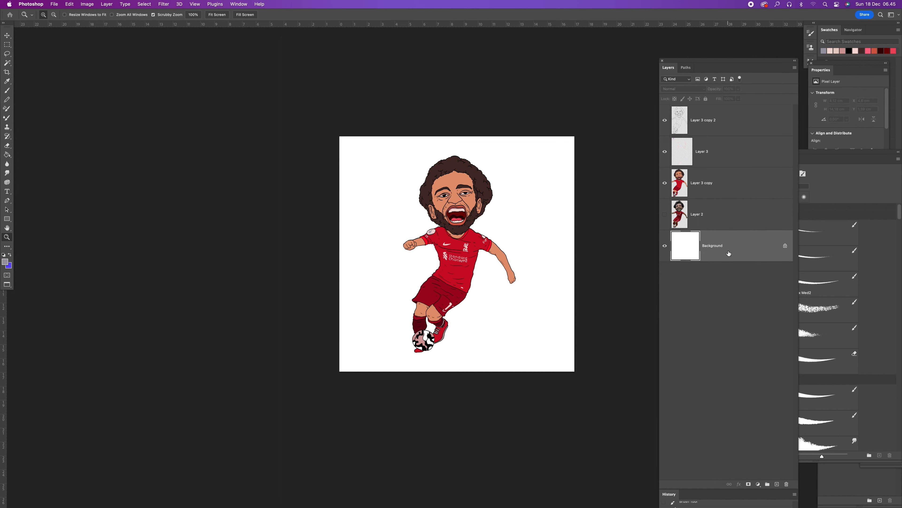
{"action": "left_click", "coordinate": [777, 484]}
{"action": "key", "text": "x"}
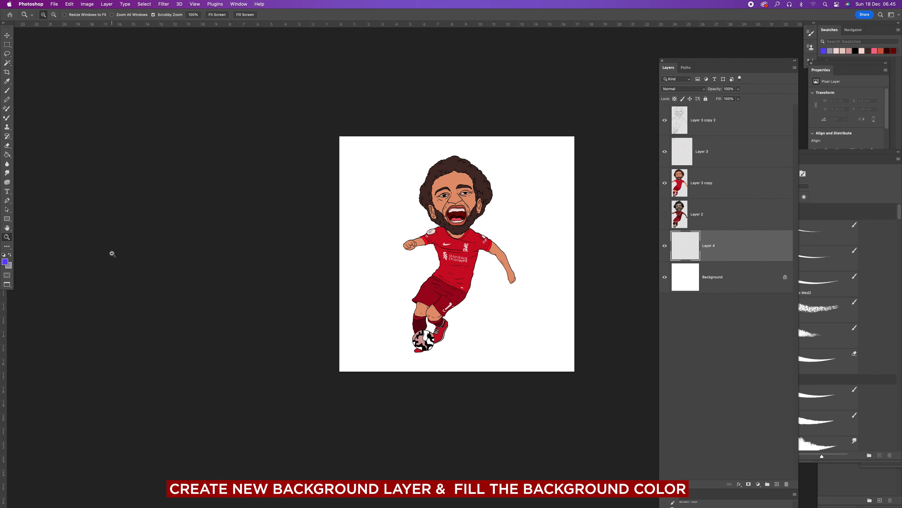
{"action": "key", "text": "x"}
{"action": "key", "text": "super+BackSpace"}
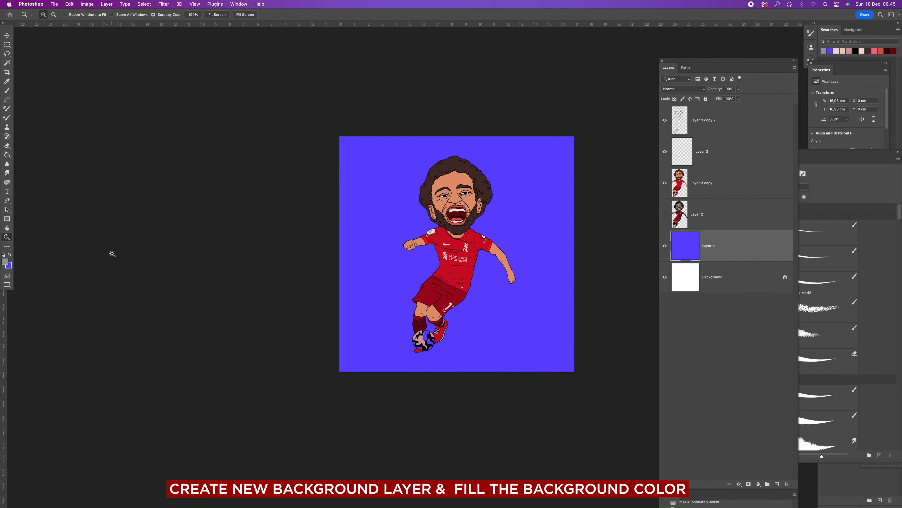
On Layer 3 copy, sample the pale pink of the eye and fill the uncolored gap in the eye's inner corner
{"action": "left_click", "coordinate": [546, 287]}
{"action": "left_click", "coordinate": [477, 248]}
{"action": "left_click", "coordinate": [477, 248]}
{"action": "left_click_drag", "start_coordinate": [457, 239], "coordinate": [447, 275]}
{"action": "left_click", "coordinate": [447, 274], "text": "alt"}
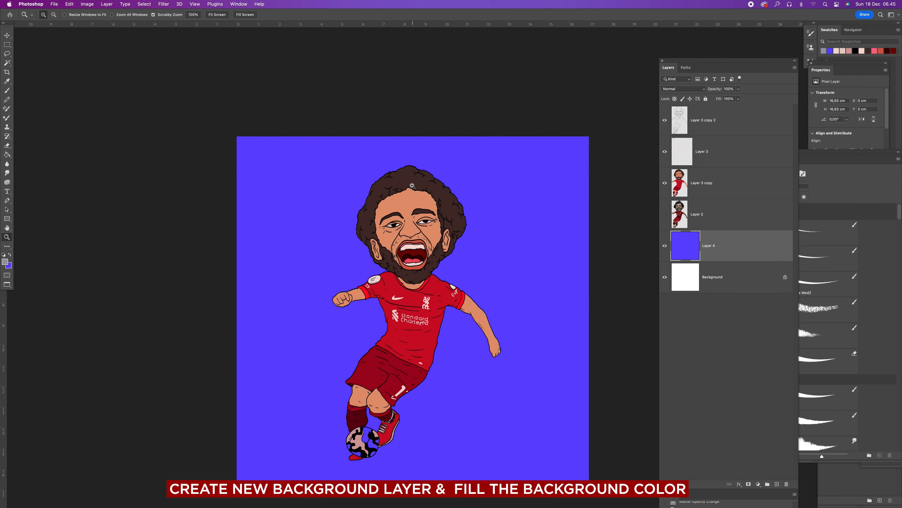
{"action": "left_click", "coordinate": [448, 263]}
{"action": "left_click", "coordinate": [732, 185]}
{"action": "left_click_drag", "start_coordinate": [532, 329], "coordinate": [600, 347]}
{"action": "left_click_drag", "start_coordinate": [408, 327], "coordinate": [492, 366]}
{"action": "key", "text": "i"}
{"action": "left_click", "coordinate": [447, 350]}
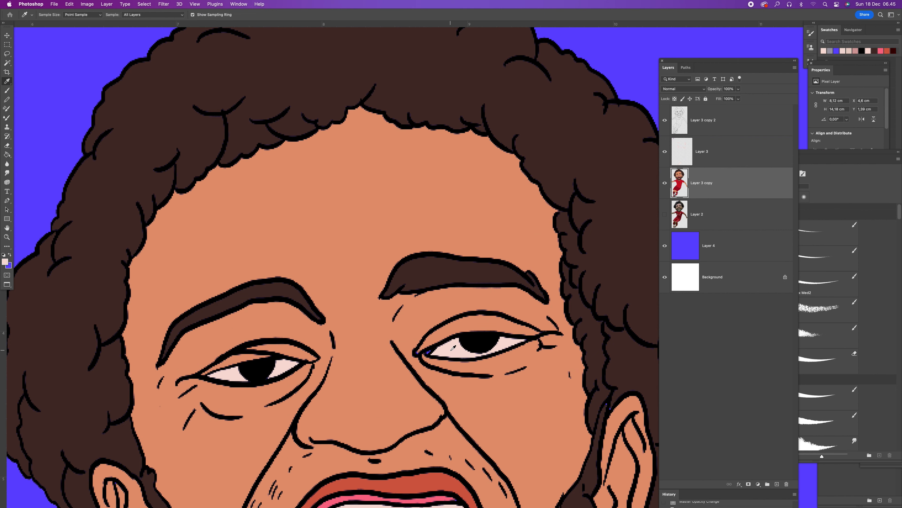
{"action": "key", "text": "g"}
{"action": "left_click", "coordinate": [429, 354]}
Fill the uncolored areas on the ball's right half and lower edge with pale pink
{"action": "key", "text": "z"}
{"action": "left_click", "coordinate": [460, 327], "text": "alt"}
{"action": "left_click", "coordinate": [460, 327], "text": "alt"}
{"action": "left_click_drag", "start_coordinate": [504, 339], "coordinate": [490, 310]}
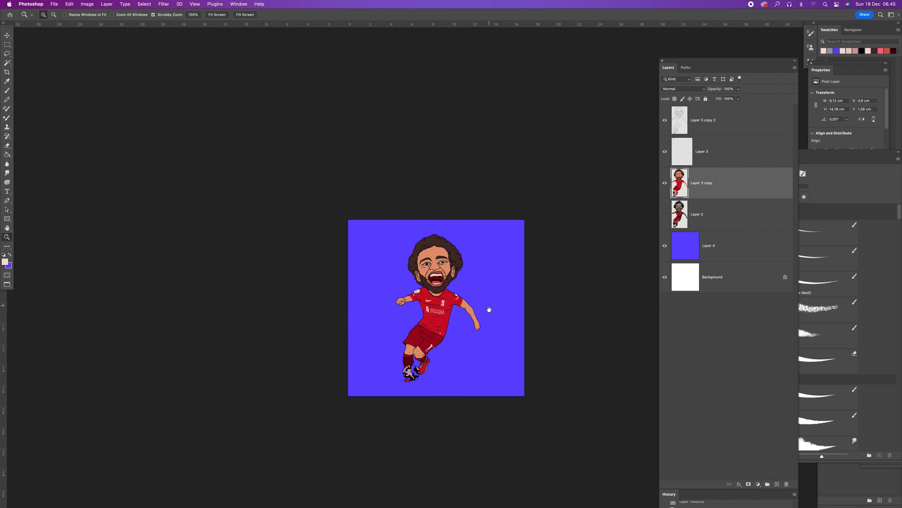
{"action": "left_click", "coordinate": [465, 343]}
{"action": "left_click", "coordinate": [432, 360]}
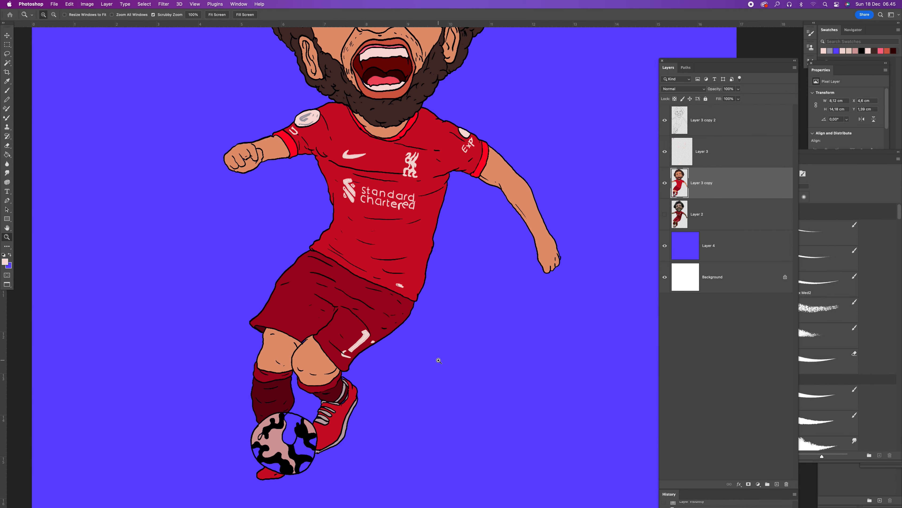
{"action": "key", "text": "g"}
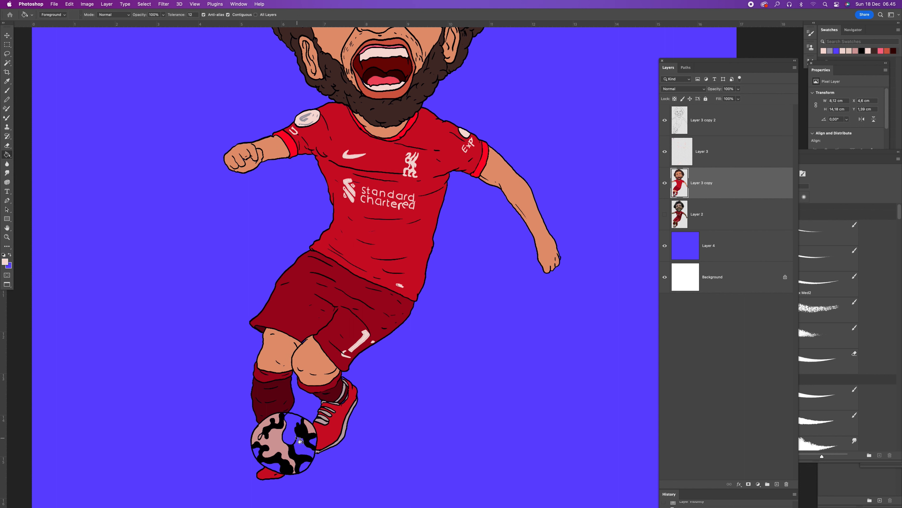
{"action": "left_click", "coordinate": [293, 433]}
{"action": "left_click", "coordinate": [302, 450]}
{"action": "left_click", "coordinate": [284, 472]}
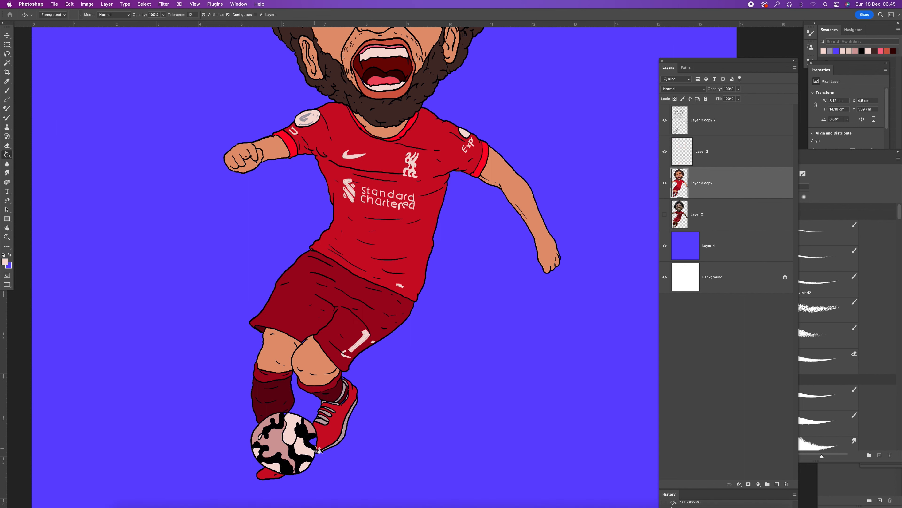
Sample the light gray from the sock stripe and brush over the uncolored gaps around the shoe's ankle opening
{"action": "key", "text": "z"}
{"action": "left_click_drag", "start_coordinate": [369, 414], "coordinate": [368, 411]}
{"action": "key", "text": "g"}
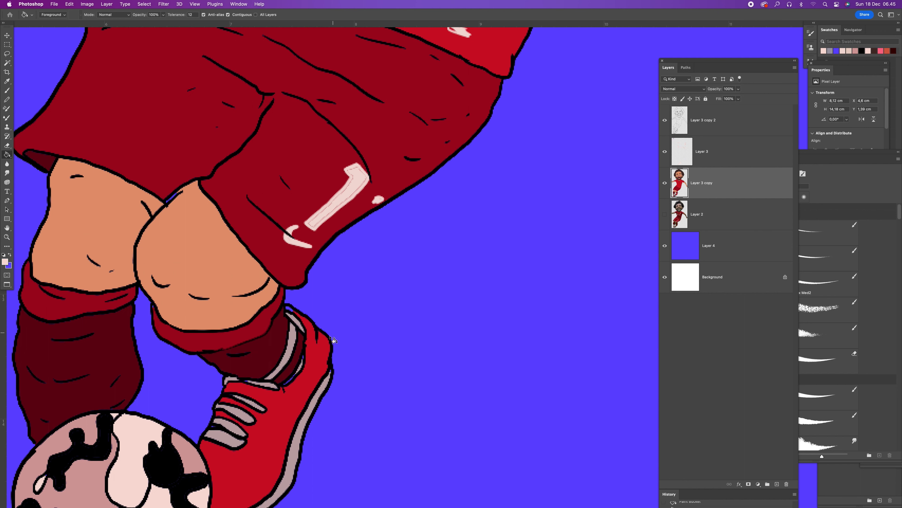
{"action": "key", "text": "i"}
{"action": "left_click", "coordinate": [293, 355]}
{"action": "key", "text": "b"}
{"action": "mouse_move", "coordinate": [294, 375]}
{"action": "left_mouse_down"}
{"action": "mouse_move", "coordinate": [285, 384]}
{"action": "mouse_move", "coordinate": [248, 381]}
{"action": "left_mouse_up"}
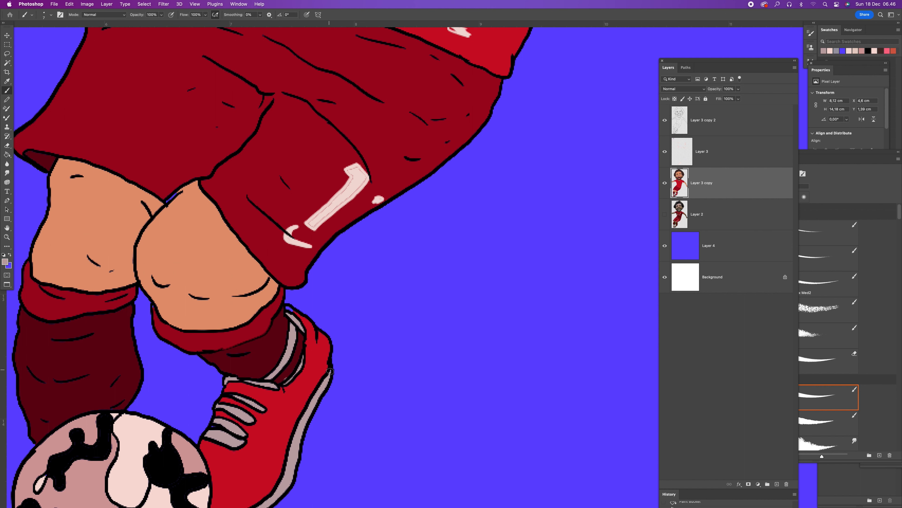
Sample the adjoining dark red, red and skin colors to fill the leftover gaps around the shoe's ankle and laces and beside the knee
{"action": "left_click", "coordinate": [287, 378], "text": "alt"}
{"action": "left_click_drag", "start_coordinate": [287, 379], "coordinate": [288, 369]}
{"action": "left_click", "coordinate": [255, 433], "text": "alt"}
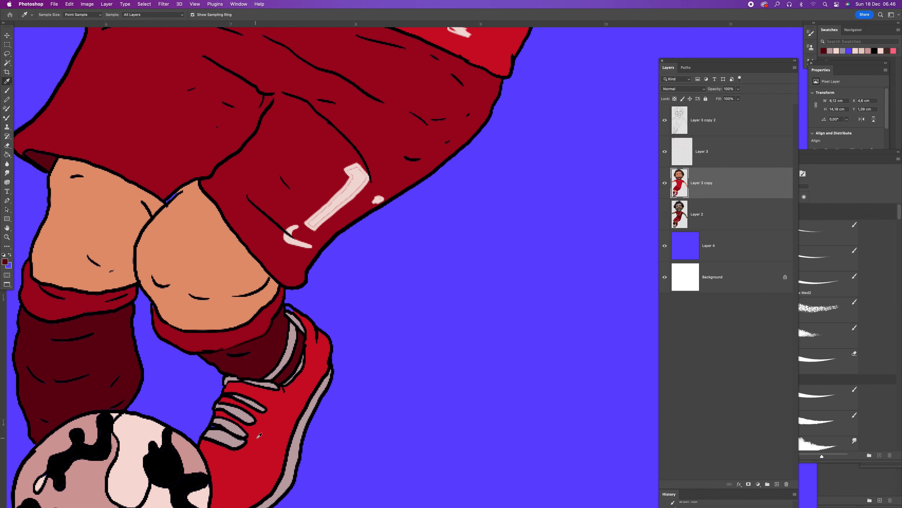
{"action": "left_click_drag", "start_coordinate": [213, 426], "coordinate": [222, 424]}
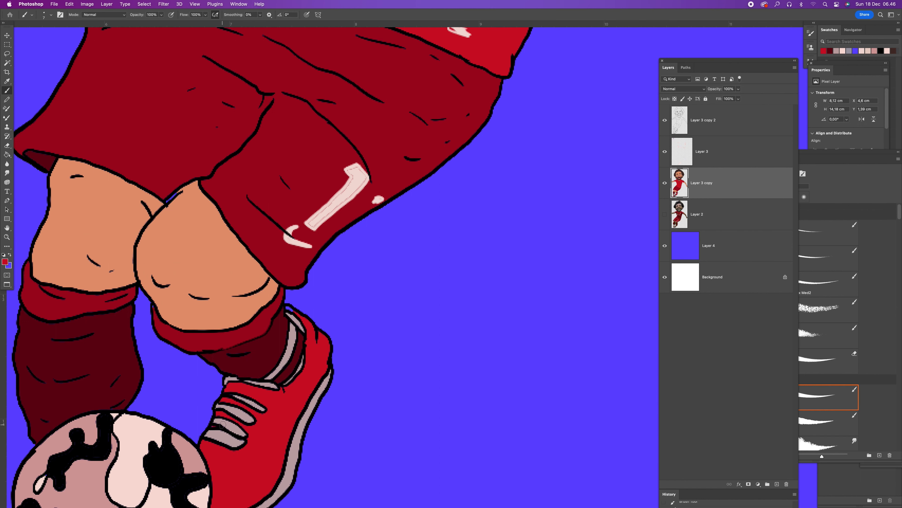
{"action": "left_click", "coordinate": [175, 222], "text": "alt"}
{"action": "left_click_drag", "start_coordinate": [166, 203], "coordinate": [172, 200]}
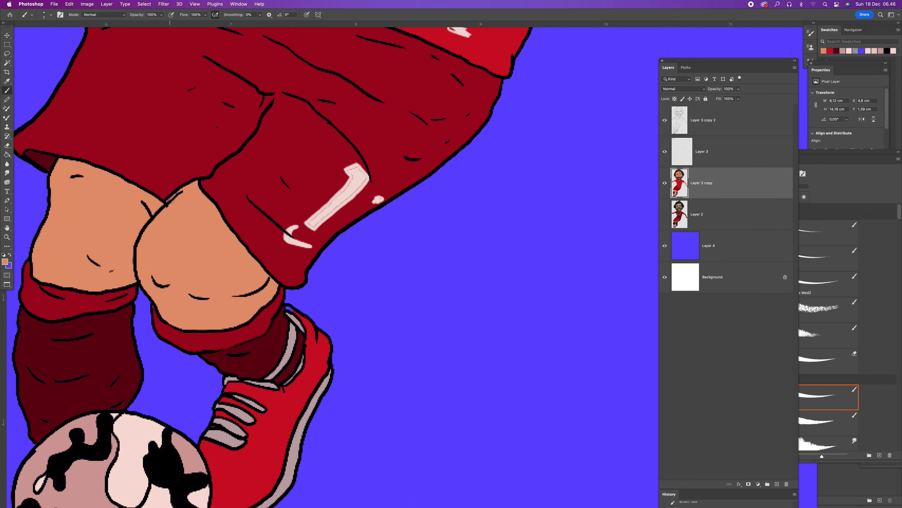
Examine the whole colored figure against the blue-violet background for remaining uncolored gaps
{"action": "left_click_drag", "start_coordinate": [316, 171], "coordinate": [345, 399]}
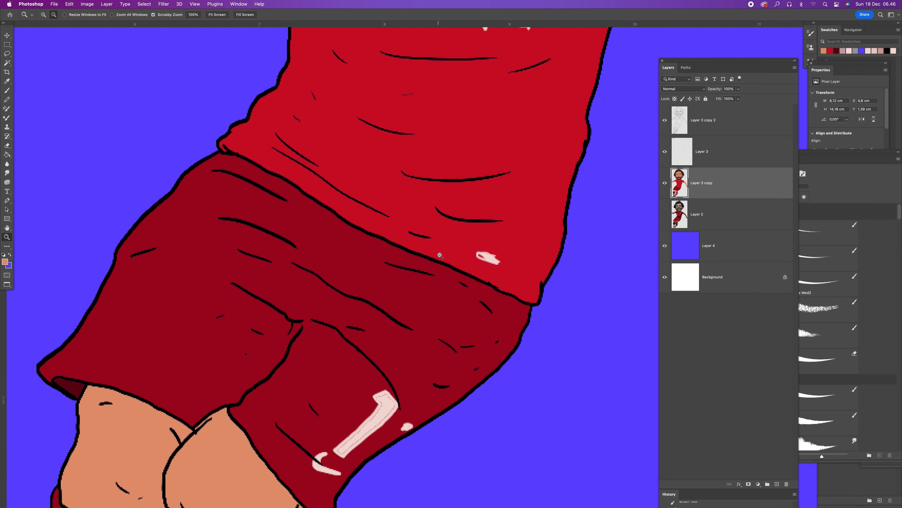
{"action": "left_click", "coordinate": [451, 255], "text": "alt"}
{"action": "left_click", "coordinate": [450, 254], "text": "alt"}
{"action": "left_click_drag", "start_coordinate": [457, 225], "coordinate": [418, 283]}
{"action": "left_click_drag", "start_coordinate": [492, 280], "coordinate": [506, 283]}
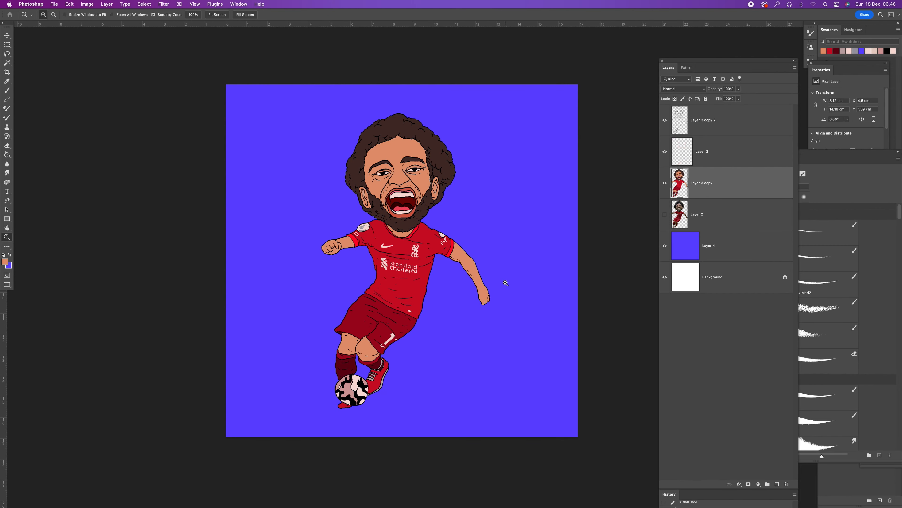
{"action": "left_click", "coordinate": [460, 294], "text": "alt"}
{"action": "left_click", "coordinate": [459, 294], "text": "alt"}
{"action": "left_click", "coordinate": [459, 295], "text": "alt"}
{"action": "left_click", "coordinate": [459, 294], "text": "alt"}
{"action": "left_click", "coordinate": [460, 294]}
{"action": "left_click", "coordinate": [459, 295]}
{"action": "left_click", "coordinate": [459, 294]}
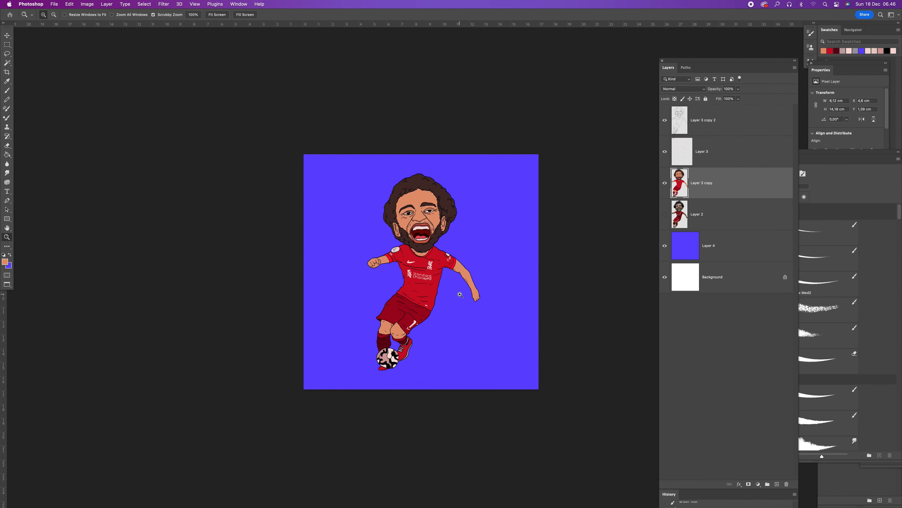
{"action": "left_click", "coordinate": [439, 279]}
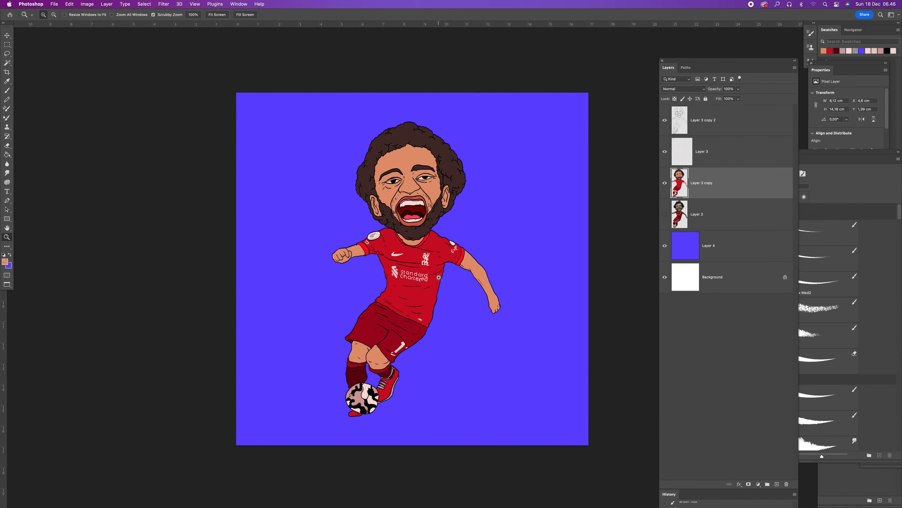
Duplicate Layer 3 copy and, on the duplicate, select the dark brown hair, beard and eyebrows with the Magic Wand
{"action": "left_click_drag", "start_coordinate": [722, 190], "coordinate": [777, 484]}
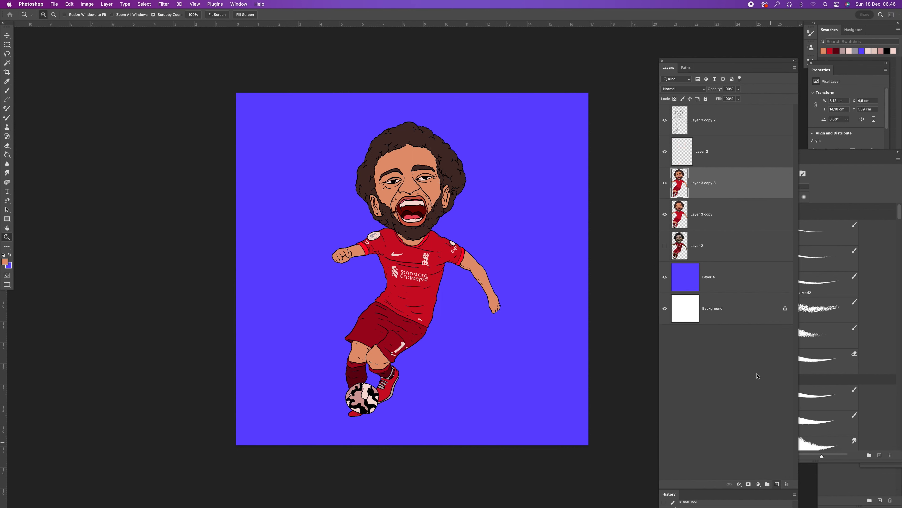
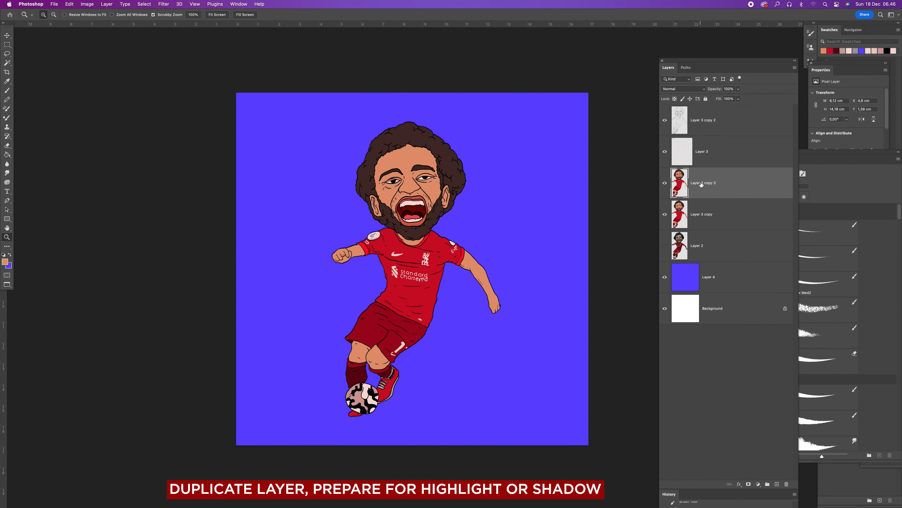
{"action": "left_click", "coordinate": [441, 199]}
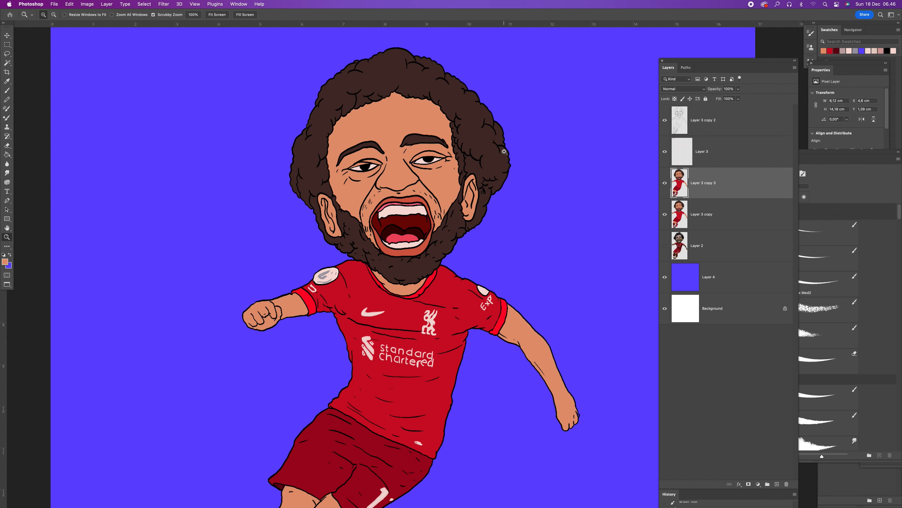
{"action": "key", "text": "v"}
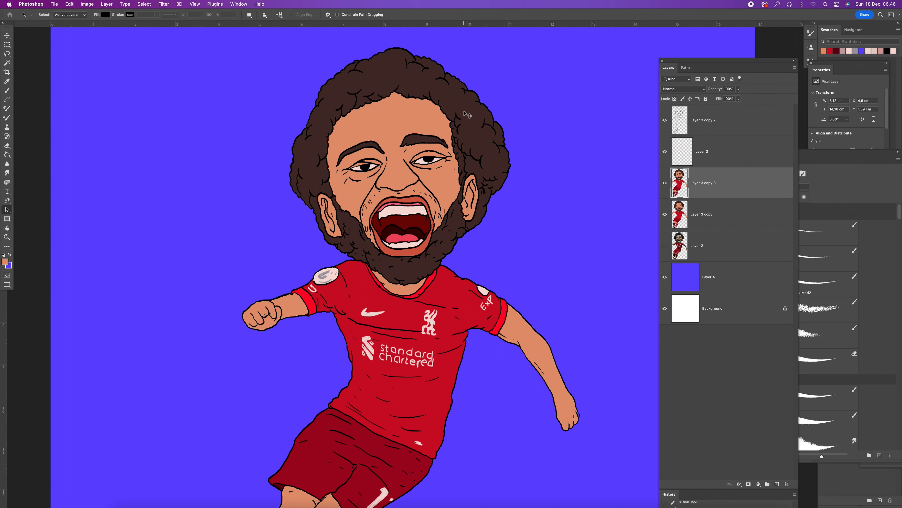
{"action": "key", "text": "w"}
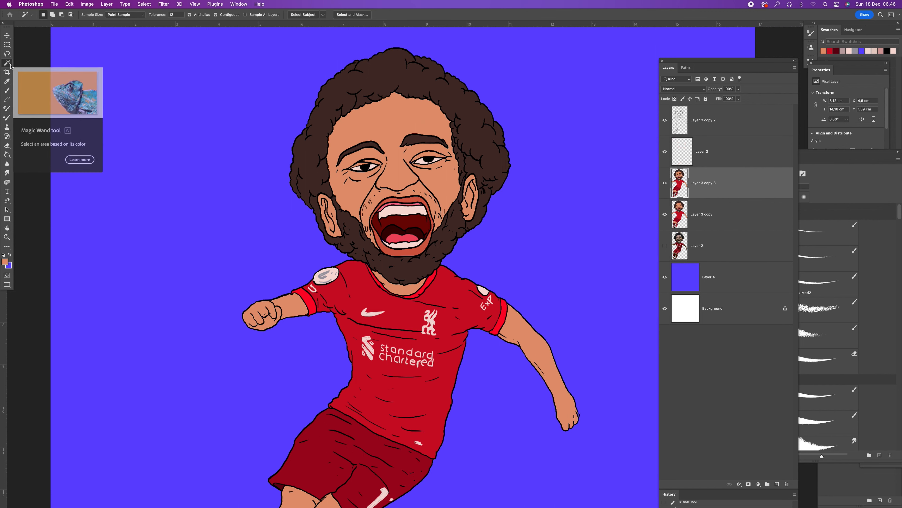
{"action": "left_click", "coordinate": [391, 67]}
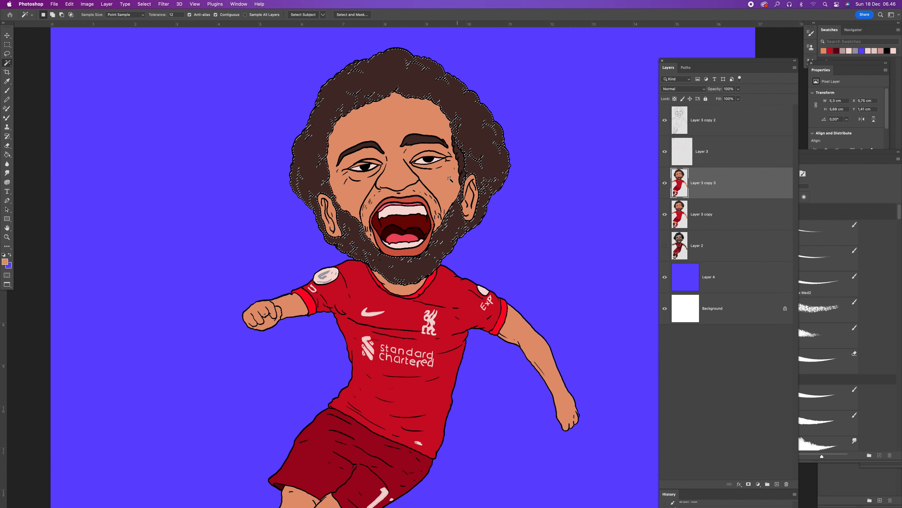
{"action": "left_click", "coordinate": [458, 152], "text": "shift"}
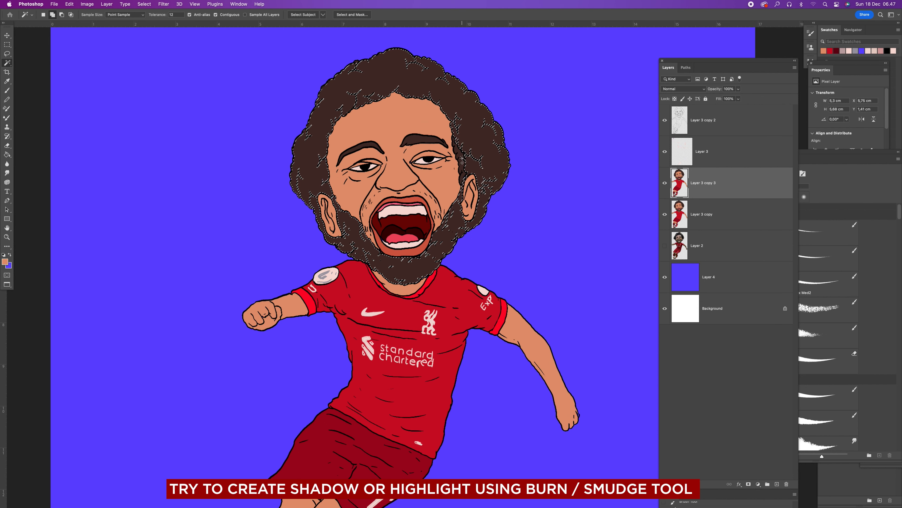
{"action": "left_click", "coordinate": [462, 177], "text": "shift"}
{"action": "left_click", "coordinate": [427, 140], "text": "shift"}
{"action": "left_click", "coordinate": [373, 146], "text": "shift"}
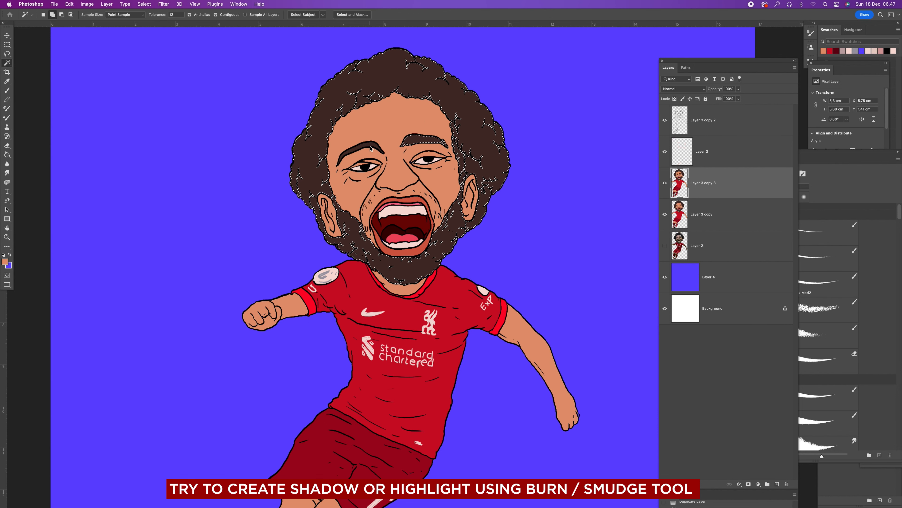
{"action": "left_click_drag", "start_coordinate": [460, 201], "coordinate": [475, 262]}
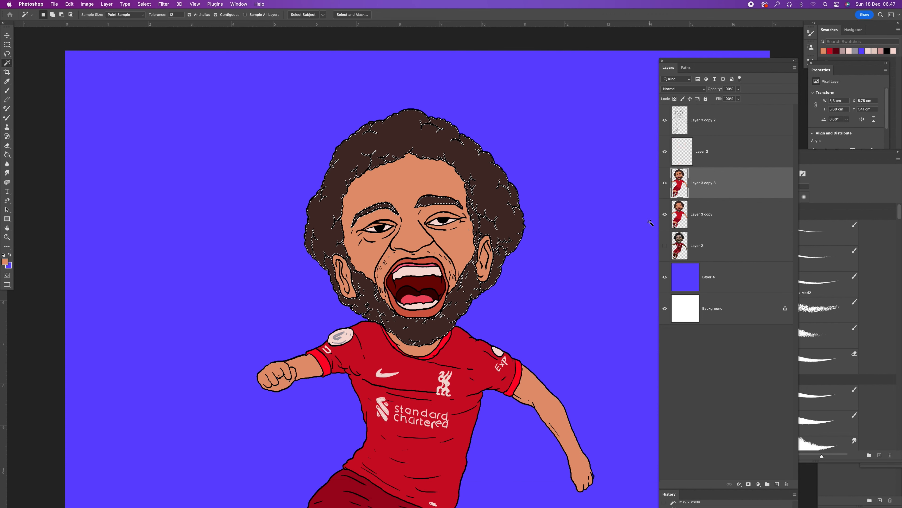
Try darkening the hair beside the forehead with a much smaller Burn tool brush, and undo the stroke
{"action": "key", "text": "o"}
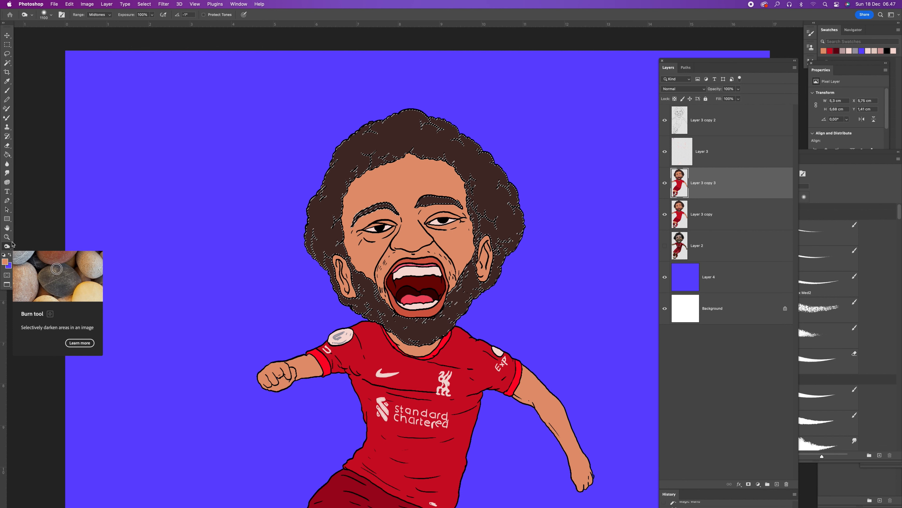
{"action": "right_click", "coordinate": [7, 248]}
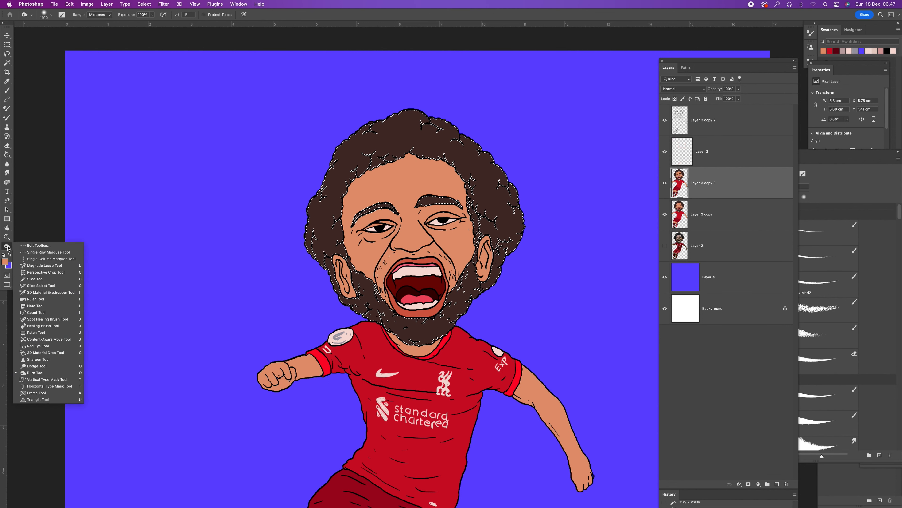
{"action": "left_click", "coordinate": [7, 249]}
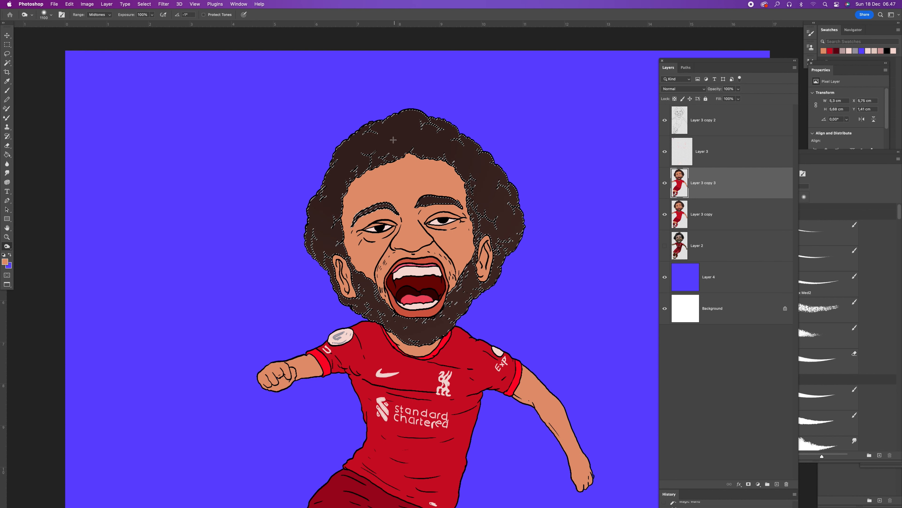
{"action": "key", "text": "bracketleft"}
{"action": "key", "text": "bracketleft"}
{"action": "key", "text": "bracketleft"}
{"action": "key", "text": "bracketleft"}
{"action": "key", "text": "bracketleft"}
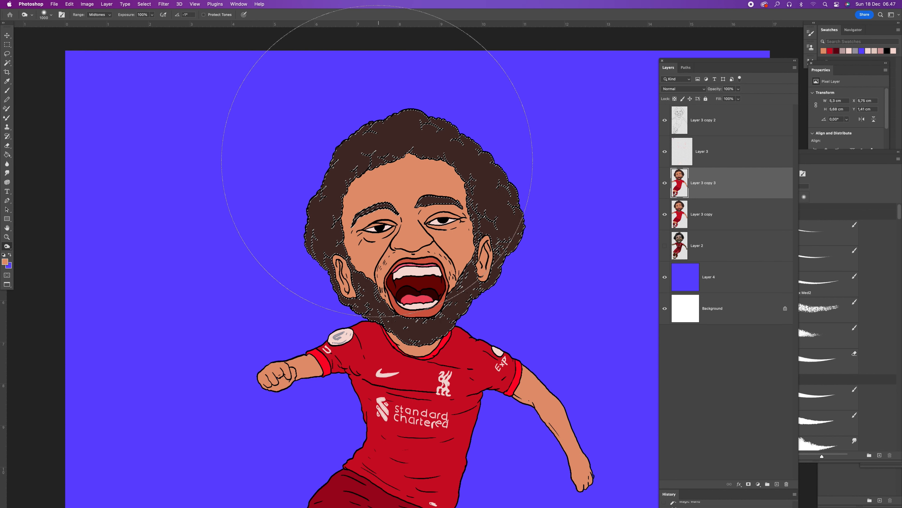
{"action": "key", "text": "bracketleft"}
{"action": "key", "text": "bracketleft"}
{"action": "key", "text": "bracketleft"}
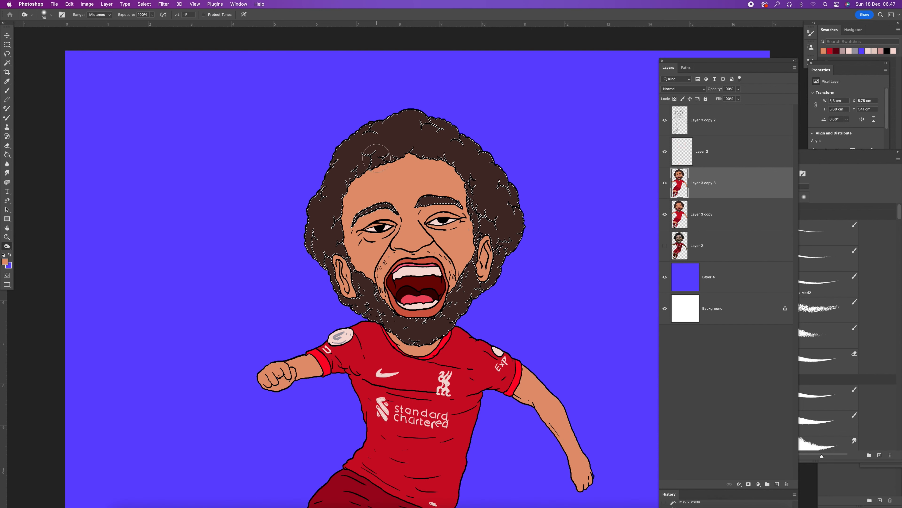
{"action": "mouse_move", "coordinate": [347, 192]}
{"action": "left_mouse_down"}
{"action": "mouse_move", "coordinate": [336, 226]}
{"action": "mouse_move", "coordinate": [351, 198]}
{"action": "left_mouse_up"}
{"action": "key", "text": "super+z"}
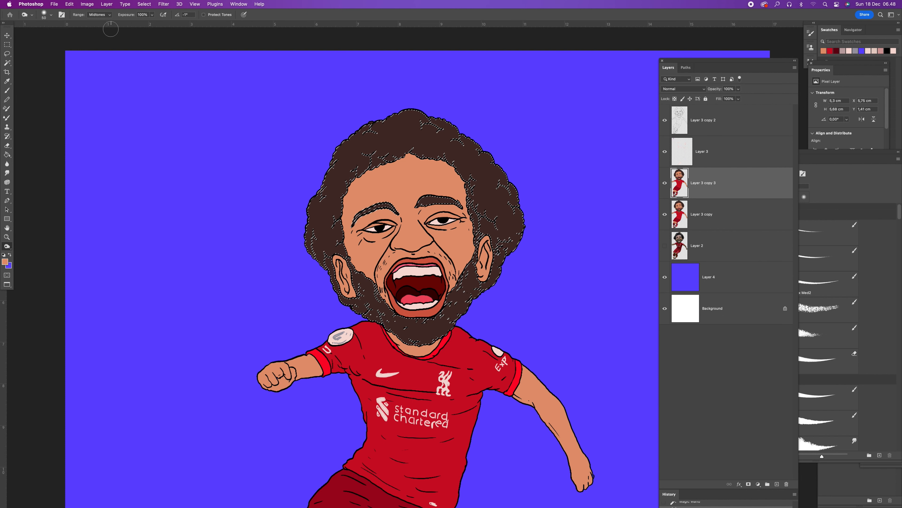
Try shading the hair along the hairline and lightening its outer part with the Burn tool at Midtones range, and clear the selection
{"action": "left_click", "coordinate": [107, 15]}
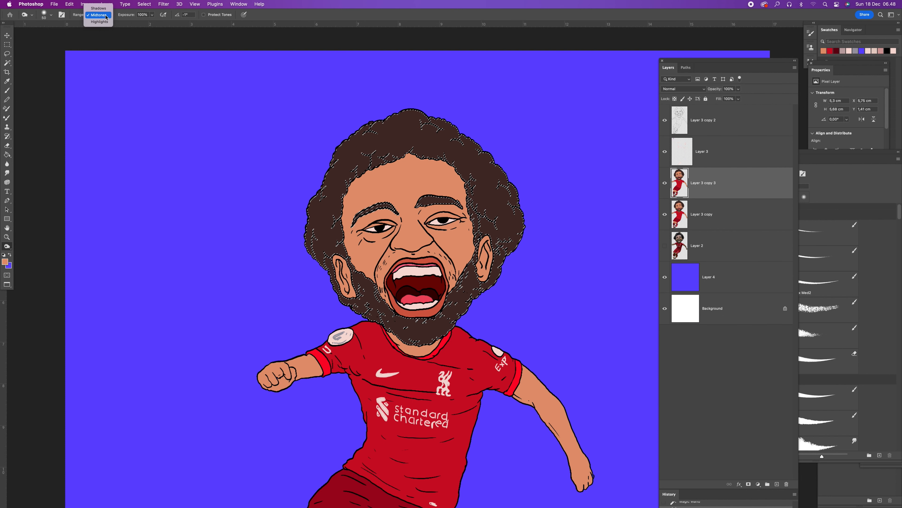
{"action": "left_click", "coordinate": [106, 16]}
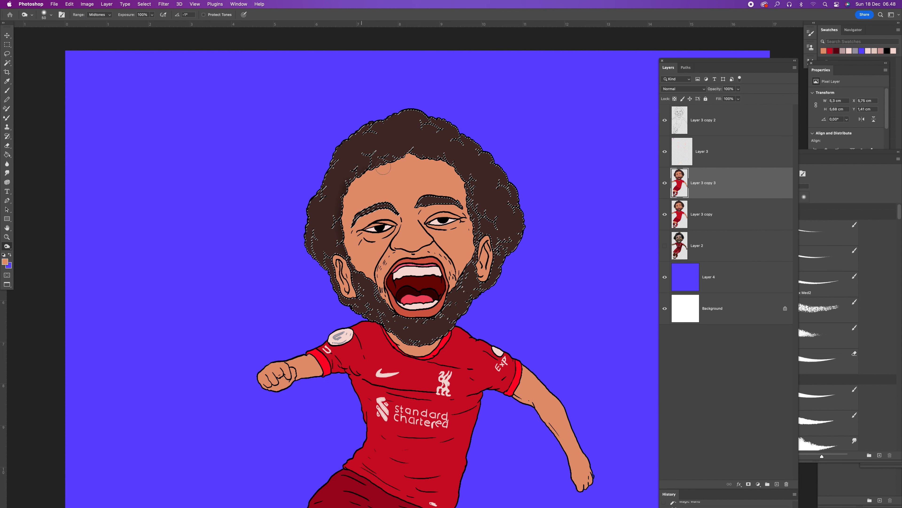
{"action": "left_click_drag", "start_coordinate": [357, 150], "coordinate": [445, 174]}
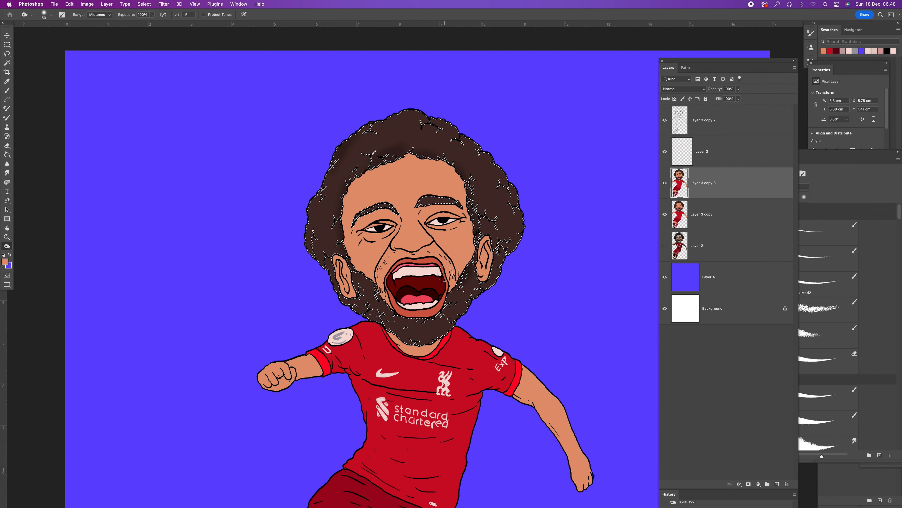
{"action": "mouse_move", "coordinate": [392, 122]}
{"action": "left_mouse_down"}
{"action": "mouse_move", "coordinate": [430, 116]}
{"action": "mouse_move", "coordinate": [348, 160]}
{"action": "mouse_move", "coordinate": [319, 212]}
{"action": "left_mouse_up"}
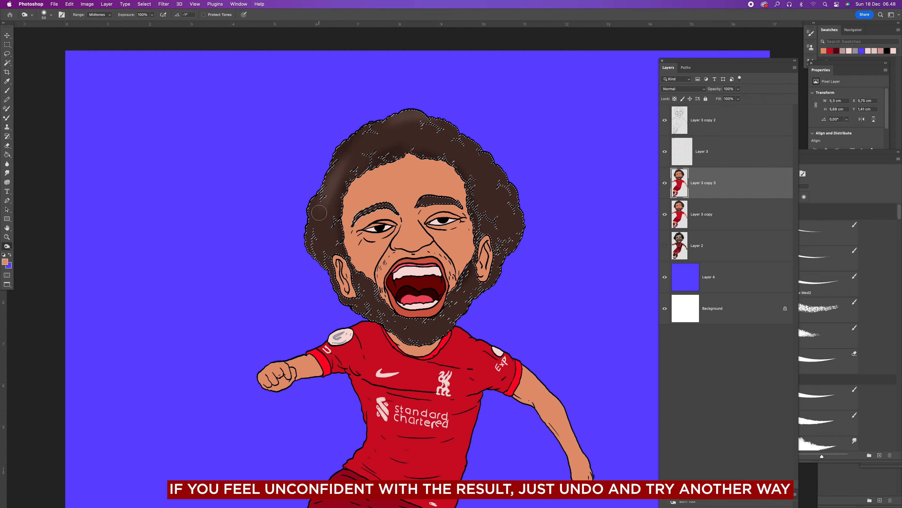
{"action": "key", "text": "super+d"}
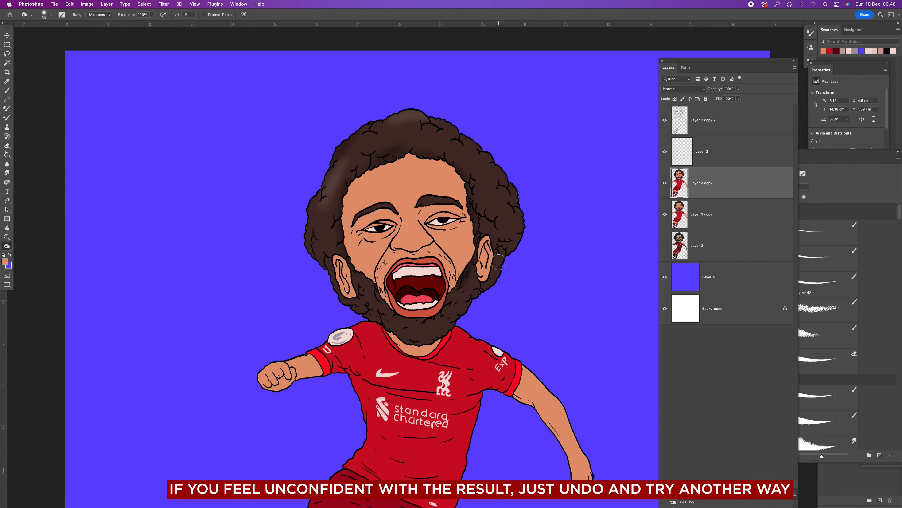
Undo the deselection and the shading strokes on the hair, going back to the Magic Wand selection
{"action": "key", "text": "z"}
{"action": "scroll", "coordinate": [485, 261], "scroll_direction": "down", "scroll_amount": 3}
{"action": "scroll", "coordinate": [485, 260], "scroll_direction": "up", "scroll_amount": 4}
{"action": "key", "text": "super+z"}
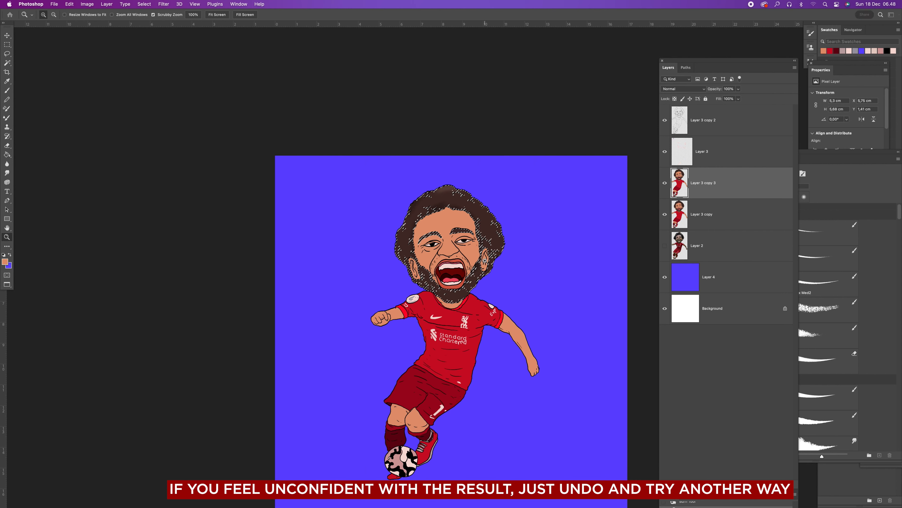
{"action": "scroll", "coordinate": [485, 260], "scroll_direction": "up", "scroll_amount": 5}
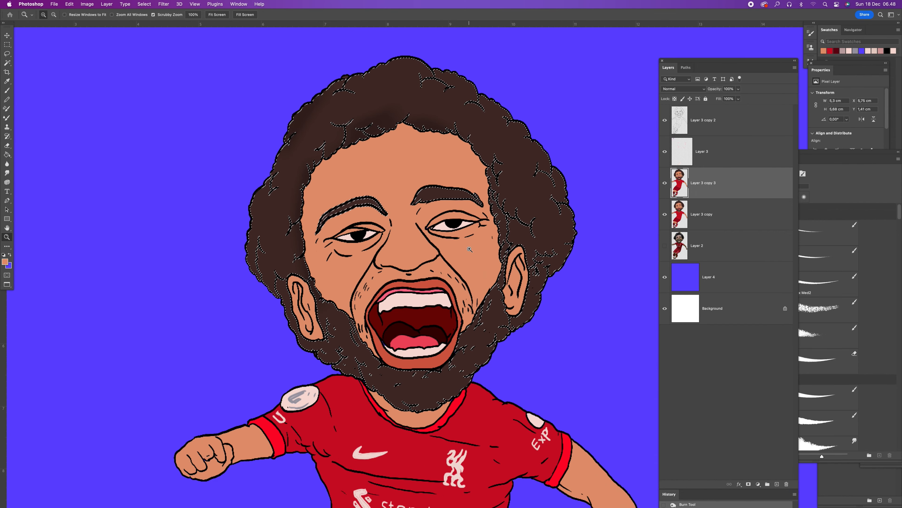
{"action": "key", "text": "super+z"}
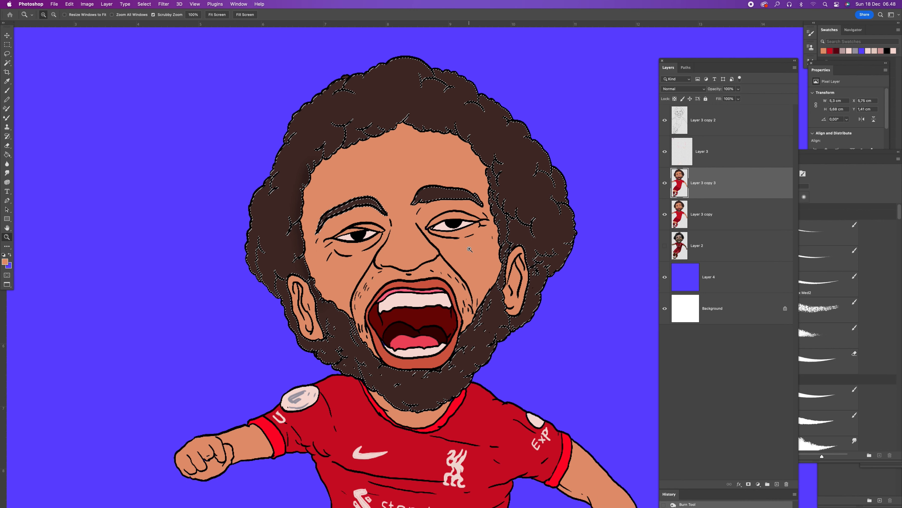
{"action": "left_click_drag", "start_coordinate": [470, 266], "coordinate": [474, 254]}
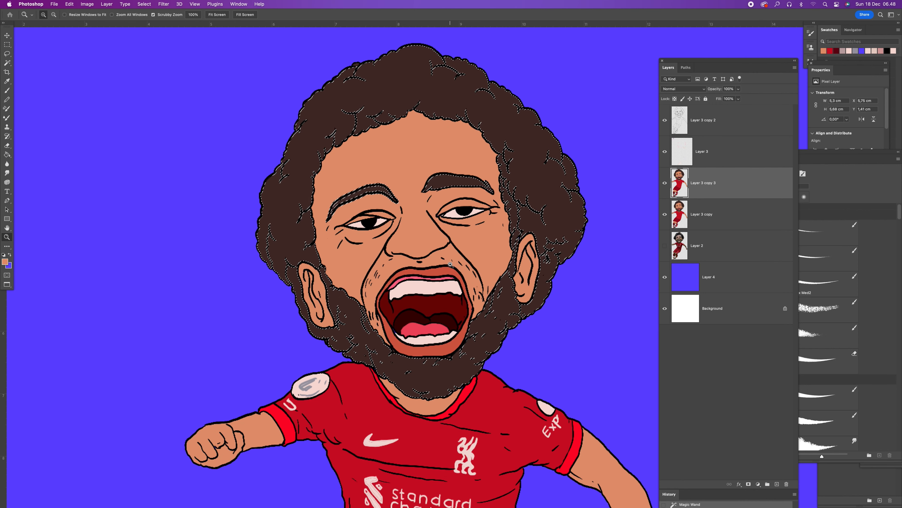
Sample the blue-violet background with the Eyedropper as the foreground color
{"action": "key", "text": "i"}
{"action": "left_click", "coordinate": [300, 167]}
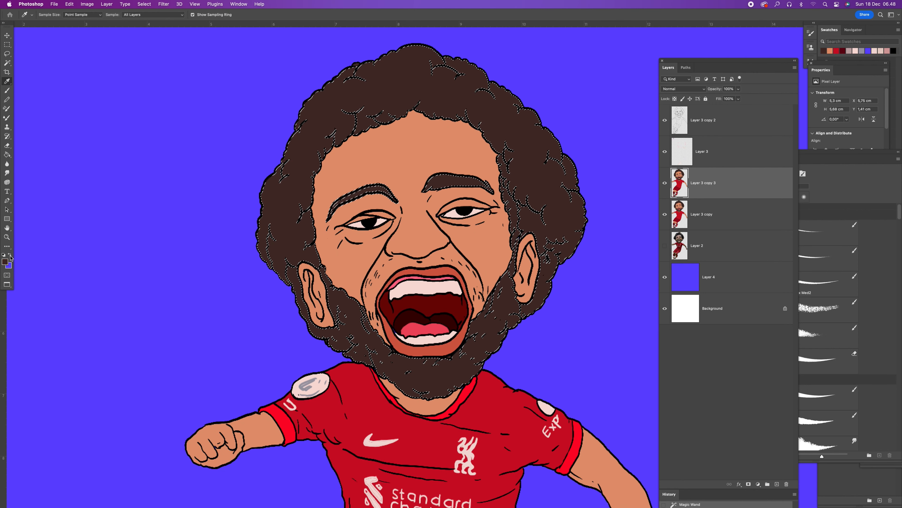
{"action": "left_click", "coordinate": [6, 261]}
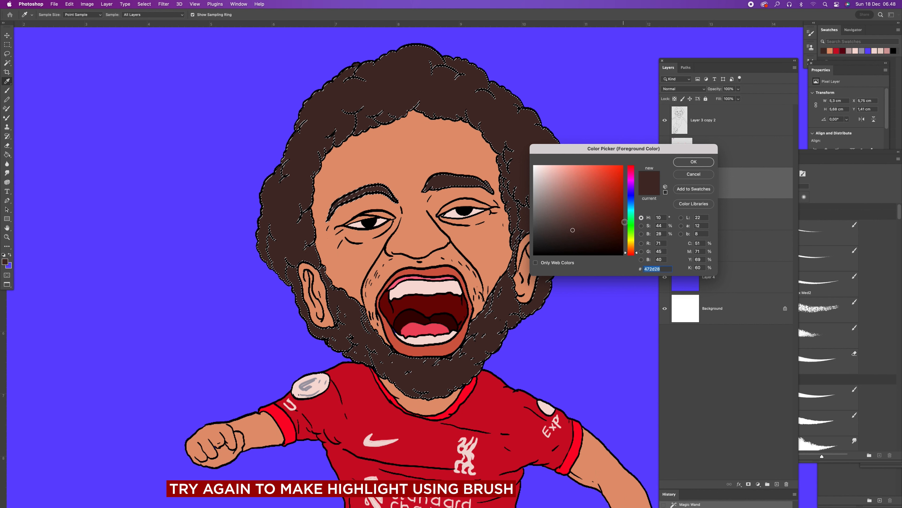
{"action": "left_click", "coordinate": [696, 175]}
{"action": "left_click", "coordinate": [161, 211]}
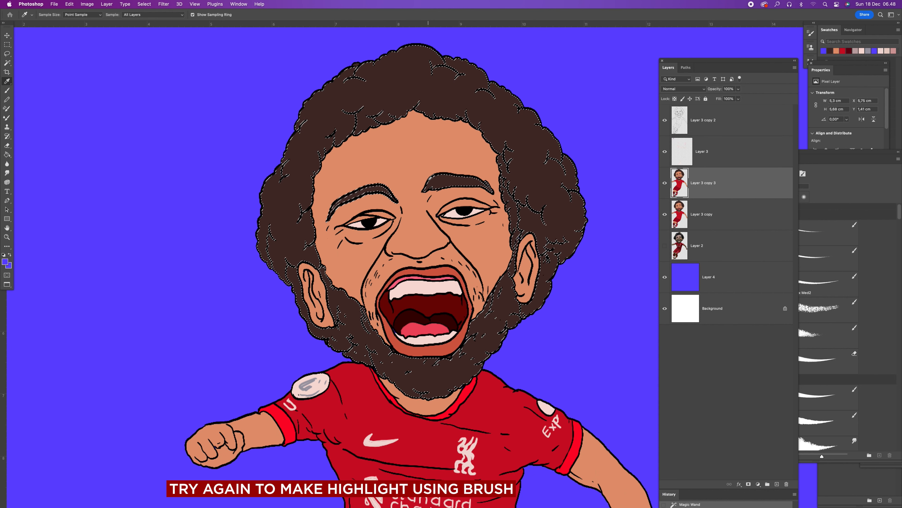
Choose a tapered ink brush, add an empty layer above Layer 3 copy 3, and enlarge the brush
{"action": "left_click", "coordinate": [828, 396]}
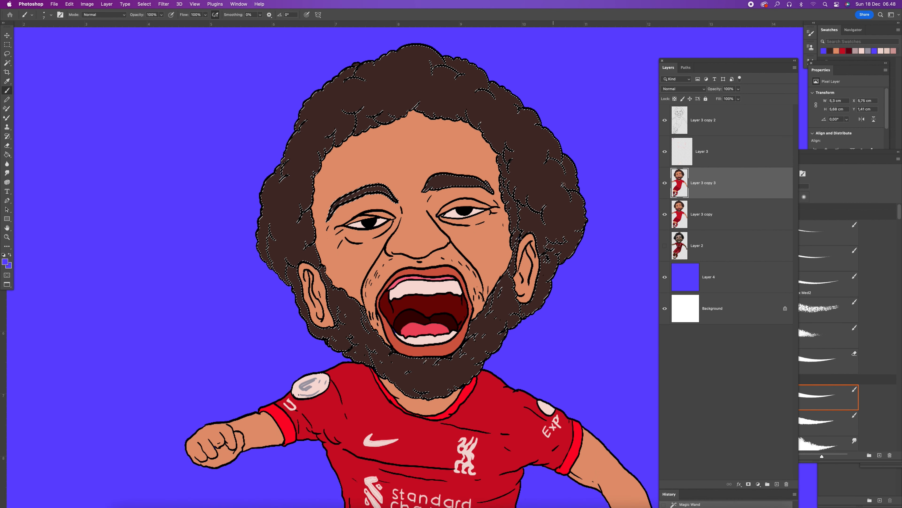
{"action": "left_click", "coordinate": [777, 485]}
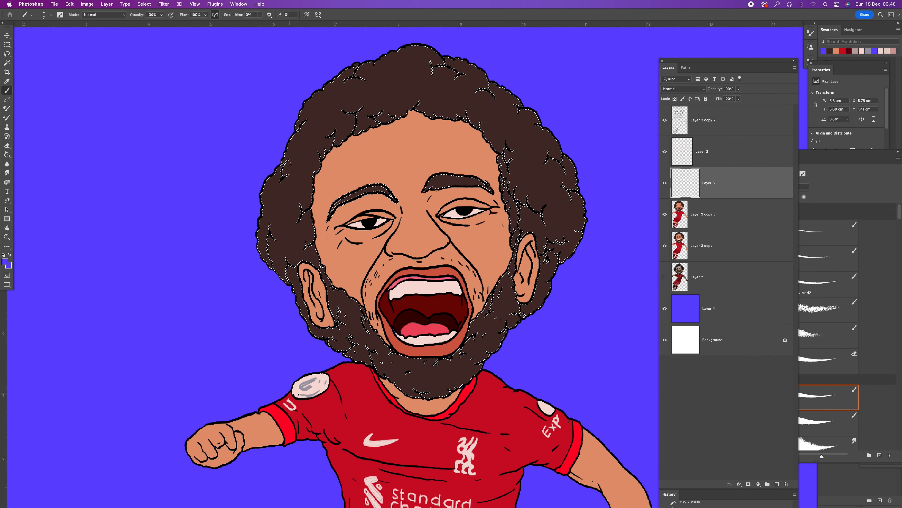
{"action": "key", "text": "bracketright"}
{"action": "key", "text": "bracketright"}
{"action": "key", "text": "bracketright"}
{"action": "key", "text": "bracketright"}
{"action": "key", "text": "bracketright"}
{"action": "key", "text": "bracketright"}
Paint blue-violet highlights along the left edge of the hair, its top curls and the inner curls above the forehead
{"action": "mouse_move", "coordinate": [274, 175]}
{"action": "left_mouse_down"}
{"action": "mouse_move", "coordinate": [262, 211]}
{"action": "mouse_move", "coordinate": [279, 245]}
{"action": "mouse_move", "coordinate": [269, 239]}
{"action": "mouse_move", "coordinate": [270, 260]}
{"action": "mouse_move", "coordinate": [264, 260]}
{"action": "left_mouse_up"}
{"action": "key", "text": "super+z"}
{"action": "key", "text": "super+z"}
{"action": "left_click_drag", "start_coordinate": [299, 204], "coordinate": [299, 220]}
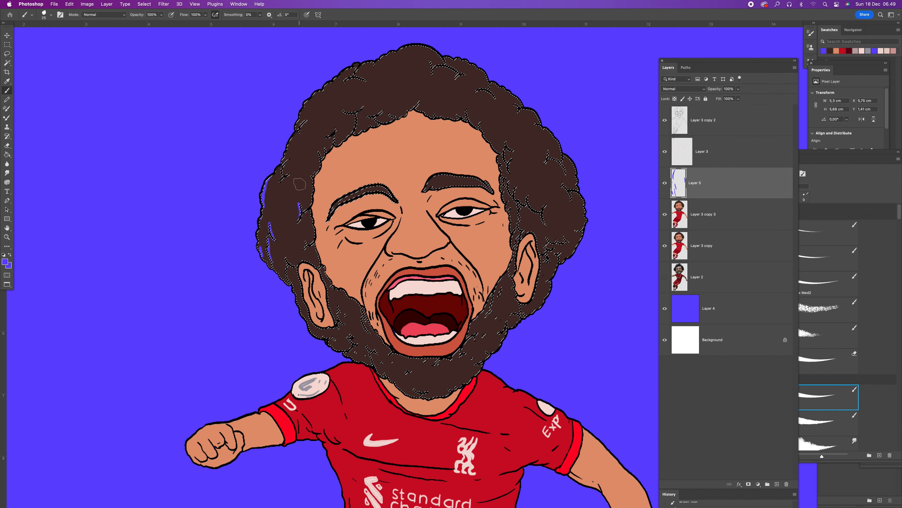
{"action": "left_click_drag", "start_coordinate": [291, 139], "coordinate": [288, 149]}
{"action": "left_click_drag", "start_coordinate": [343, 111], "coordinate": [363, 108]}
{"action": "mouse_move", "coordinate": [309, 101]}
{"action": "left_mouse_down"}
{"action": "mouse_move", "coordinate": [341, 74]}
{"action": "mouse_move", "coordinate": [363, 78]}
{"action": "mouse_move", "coordinate": [366, 66]}
{"action": "mouse_move", "coordinate": [402, 50]}
{"action": "mouse_move", "coordinate": [422, 46]}
{"action": "mouse_move", "coordinate": [442, 56]}
{"action": "left_mouse_up"}
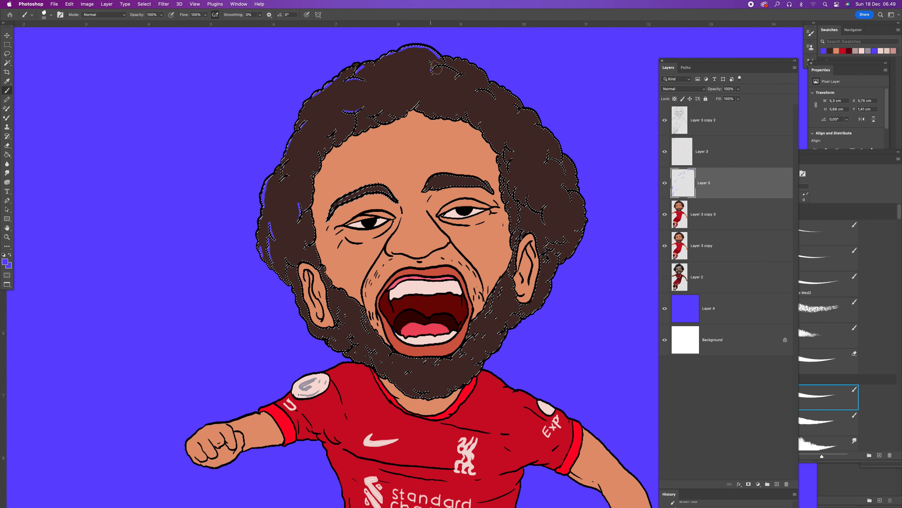
{"action": "left_click_drag", "start_coordinate": [414, 104], "coordinate": [394, 116]}
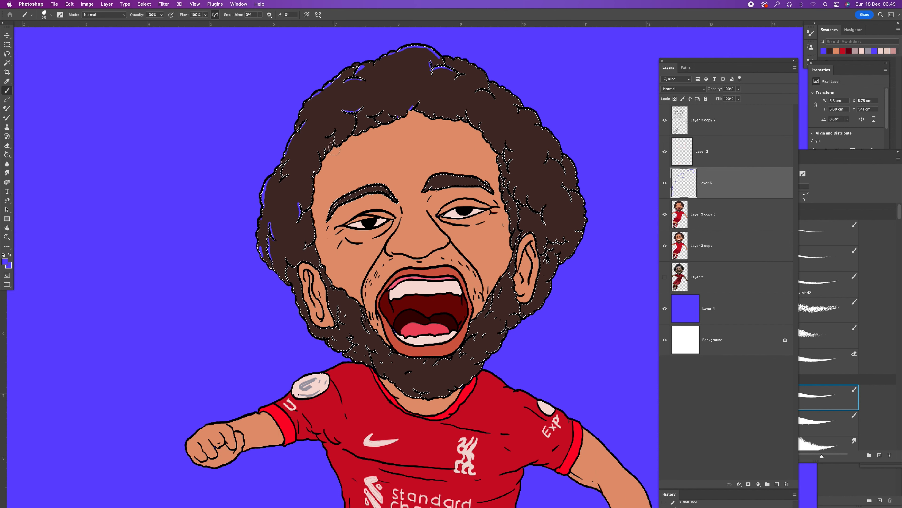
{"action": "left_click_drag", "start_coordinate": [333, 133], "coordinate": [316, 167]}
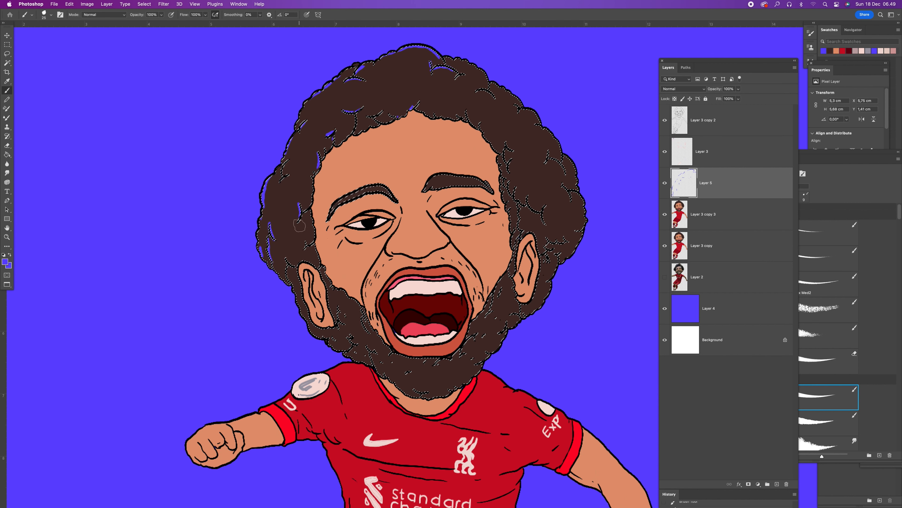
Paint blue-violet highlights along the sideburn, the beard and the curls on the right side of the hair
{"action": "mouse_move", "coordinate": [292, 256]}
{"action": "left_mouse_down"}
{"action": "mouse_move", "coordinate": [298, 285]}
{"action": "mouse_move", "coordinate": [279, 277]}
{"action": "mouse_move", "coordinate": [313, 335]}
{"action": "mouse_move", "coordinate": [309, 328]}
{"action": "mouse_move", "coordinate": [322, 341]}
{"action": "mouse_move", "coordinate": [339, 316]}
{"action": "left_mouse_up"}
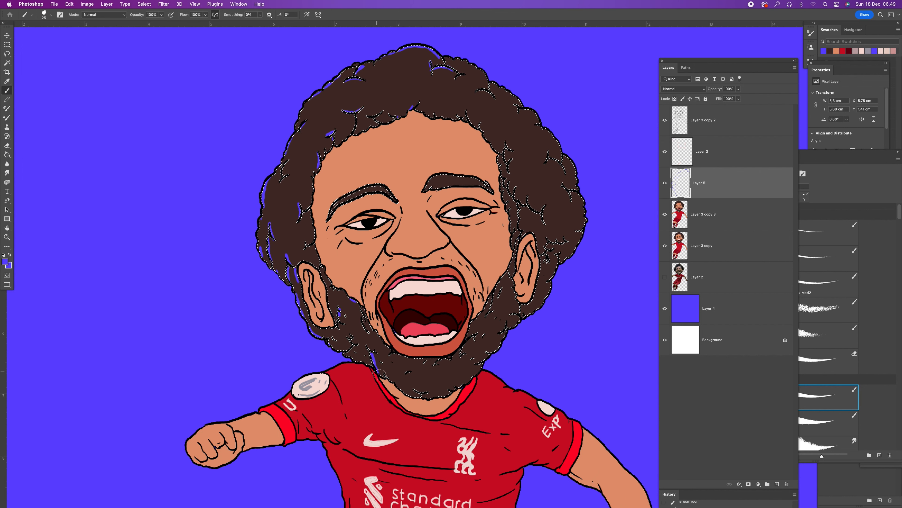
{"action": "left_click_drag", "start_coordinate": [382, 377], "coordinate": [413, 395]}
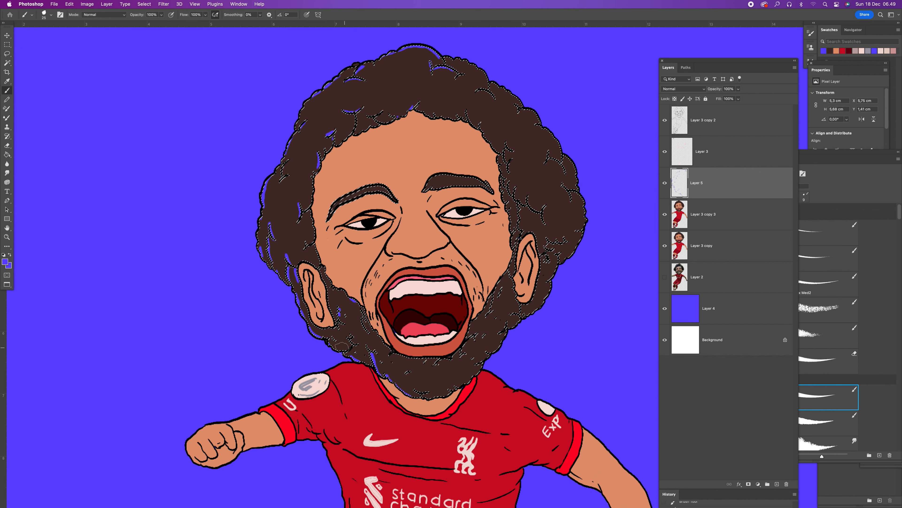
{"action": "left_click_drag", "start_coordinate": [473, 339], "coordinate": [470, 346]}
{"action": "left_click_drag", "start_coordinate": [532, 317], "coordinate": [551, 285]}
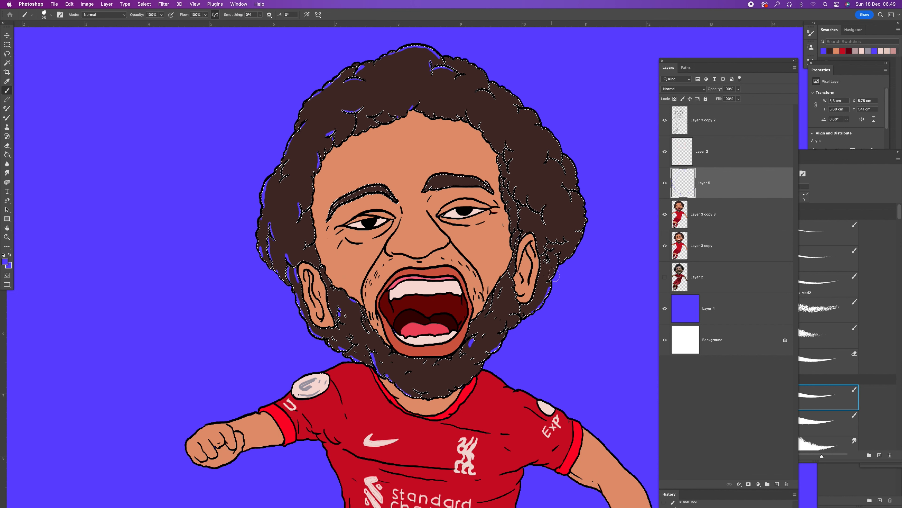
{"action": "mouse_move", "coordinate": [547, 204]}
{"action": "left_mouse_down"}
{"action": "mouse_move", "coordinate": [544, 217]}
{"action": "mouse_move", "coordinate": [528, 203]}
{"action": "mouse_move", "coordinate": [569, 192]}
{"action": "left_mouse_up"}
{"action": "left_click_drag", "start_coordinate": [558, 151], "coordinate": [563, 163]}
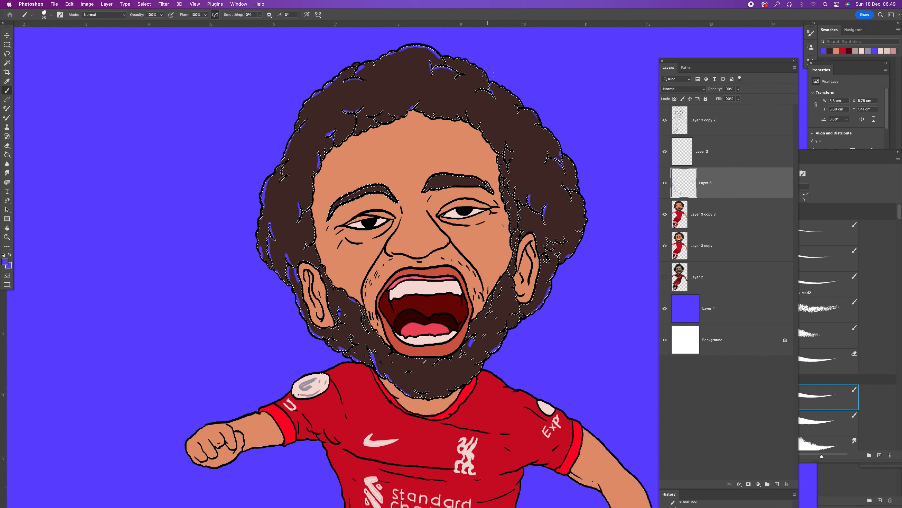
Clear the selection and examine the hair highlights at different zoom levels, comparing the drawing with and without them
{"action": "key", "text": "super+d"}
{"action": "key", "text": "z"}
{"action": "left_click", "coordinate": [474, 287], "text": "alt"}
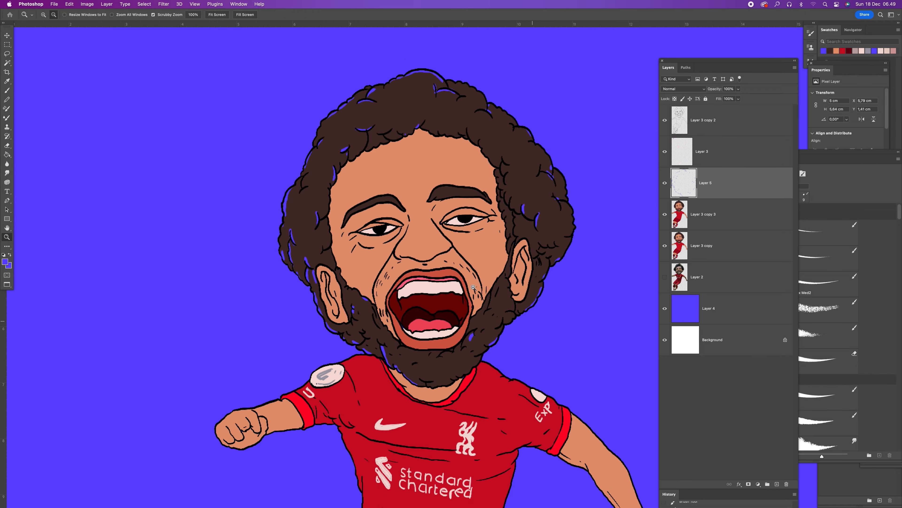
{"action": "left_click", "coordinate": [474, 287], "text": "alt"}
{"action": "left_click", "coordinate": [492, 295]}
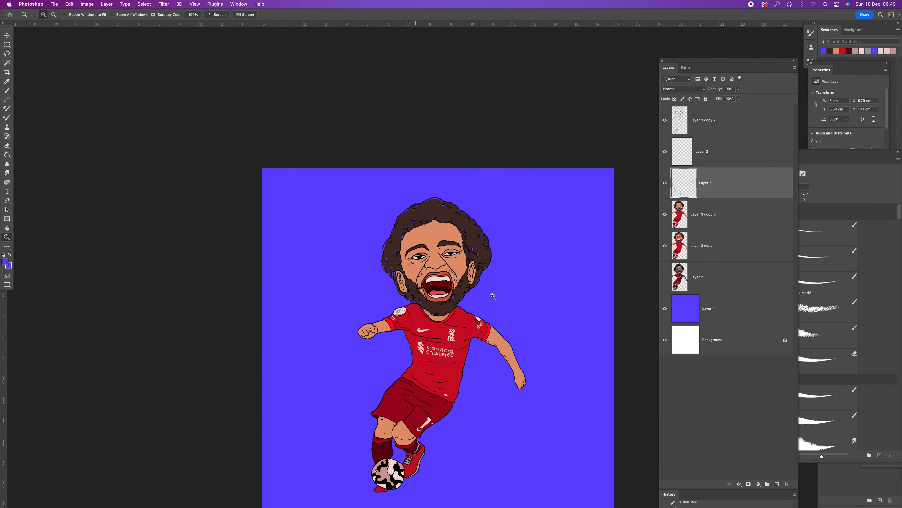
{"action": "left_click", "coordinate": [493, 295]}
{"action": "left_click", "coordinate": [493, 295], "text": "alt"}
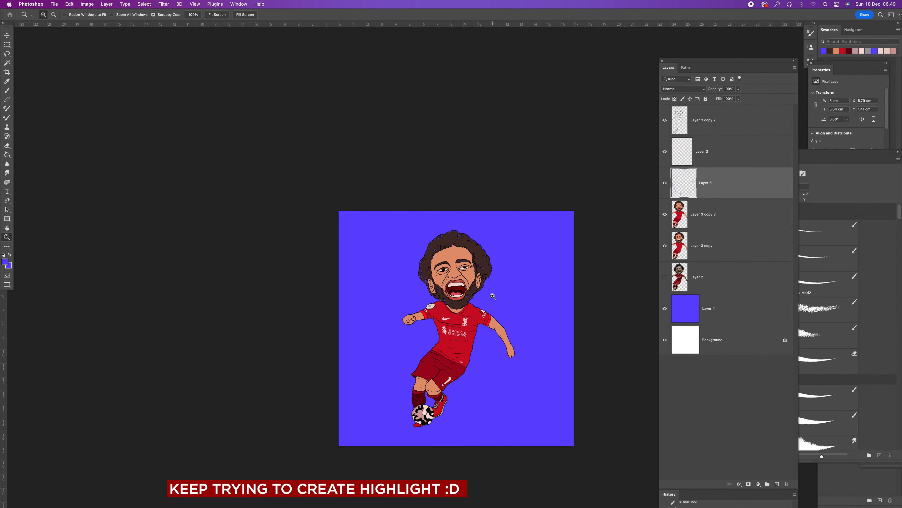
{"action": "left_click", "coordinate": [493, 296]}
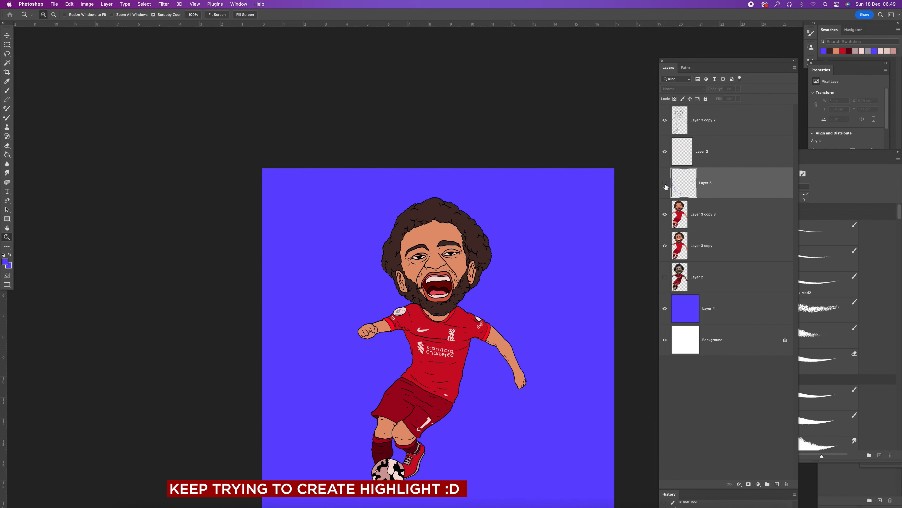
{"action": "left_click", "coordinate": [496, 294], "text": "alt"}
{"action": "left_click", "coordinate": [495, 293], "text": "alt"}
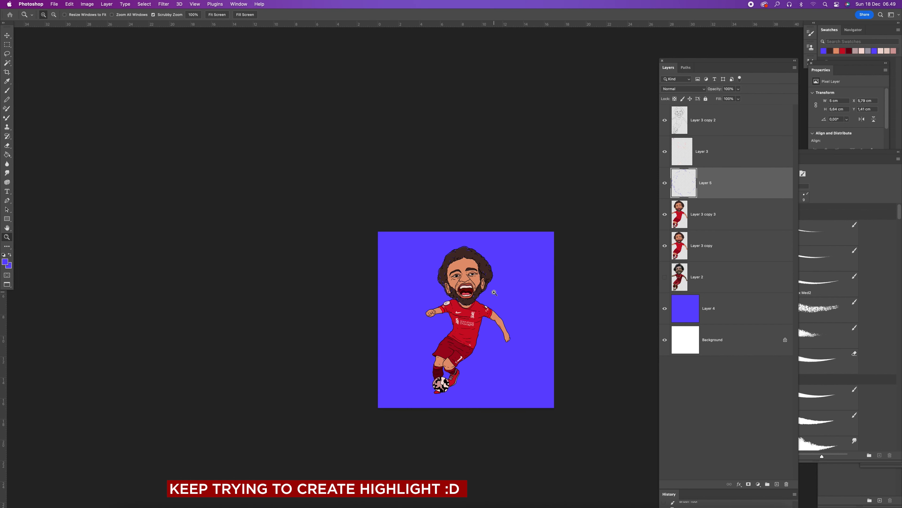
{"action": "left_click_drag", "start_coordinate": [494, 292], "coordinate": [524, 254]}
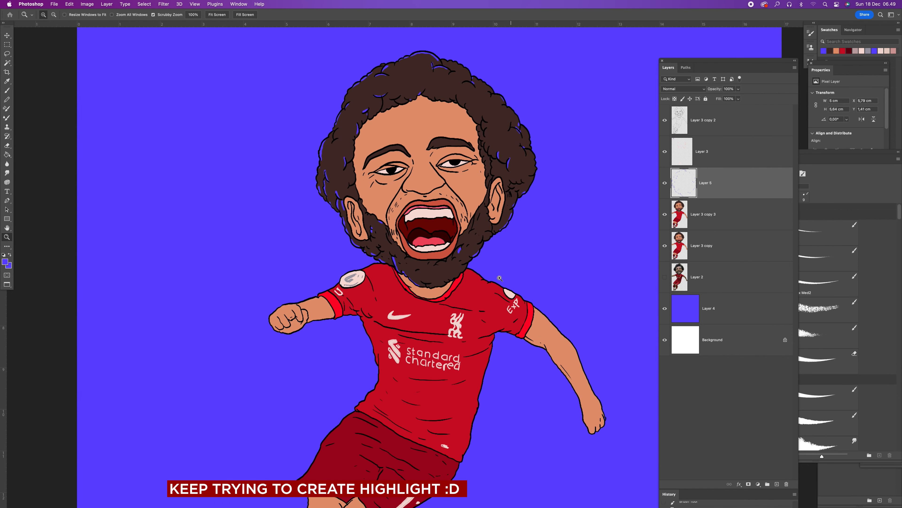
On Layer 3 copy 3, select the red shirt, both arms and the dark red shorts with the Magic Wand
{"action": "left_click", "coordinate": [708, 215]}
{"action": "key", "text": "w"}
{"action": "left_click", "coordinate": [466, 330]}
{"action": "left_click", "coordinate": [315, 318], "text": "shift"}
{"action": "left_click", "coordinate": [548, 334], "text": "shift"}
{"action": "left_click", "coordinate": [383, 436], "text": "shift"}
Extend the Magic Wand selection to the legs, socks, shoes and ball
{"action": "left_click_drag", "start_coordinate": [417, 434], "coordinate": [445, 354]}
{"action": "left_click", "coordinate": [361, 430], "text": "shift"}
{"action": "left_click", "coordinate": [379, 435], "text": "shift"}
{"action": "left_click_drag", "start_coordinate": [417, 435], "coordinate": [439, 368]}
{"action": "left_click", "coordinate": [385, 400], "text": "shift"}
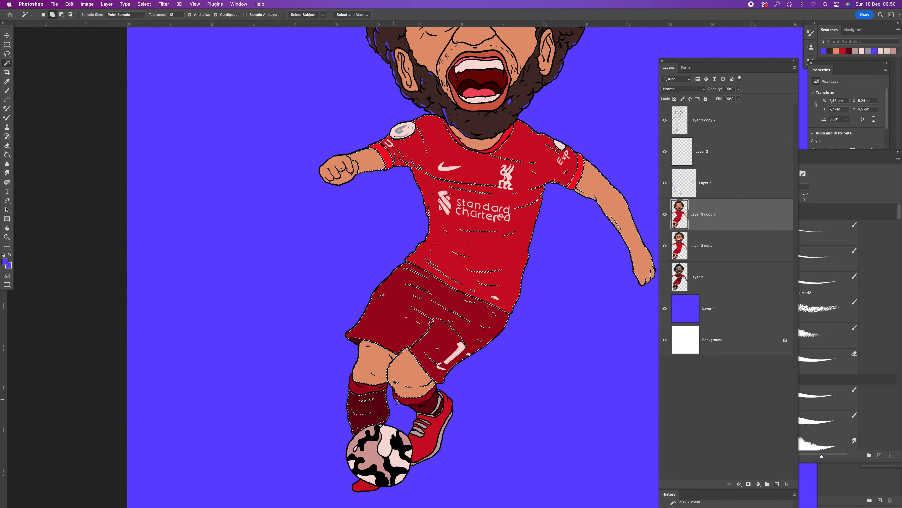
{"action": "left_click", "coordinate": [433, 439], "text": "shift"}
{"action": "left_click", "coordinate": [369, 487], "text": "shift"}
{"action": "left_click", "coordinate": [365, 489], "text": "shift"}
On Layer 5, brush blue-violet highlights along the left shoulder, the sleeve cuff and the upper edge of the forearm
{"action": "left_click", "coordinate": [693, 188]}
{"action": "key", "text": "z"}
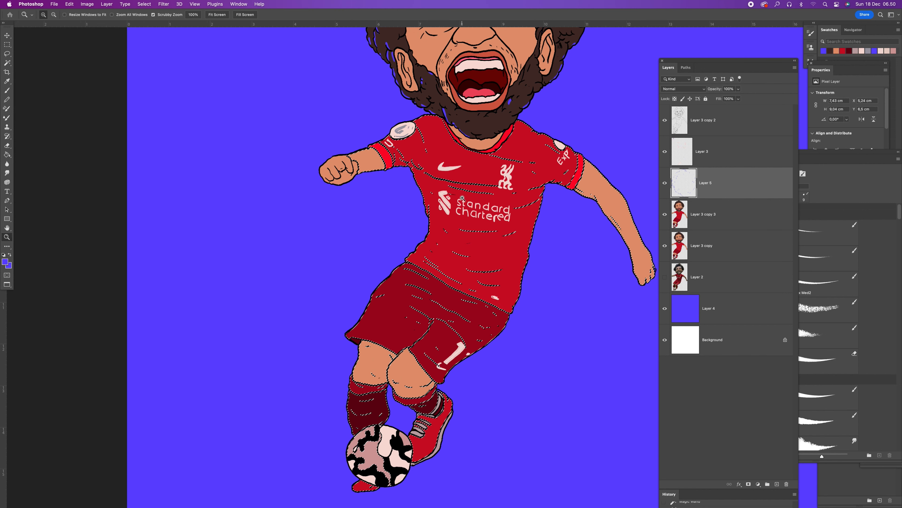
{"action": "left_click", "coordinate": [462, 197]}
{"action": "key", "text": "b"}
{"action": "scroll", "coordinate": [461, 197], "scroll_direction": "up", "scroll_amount": 8}
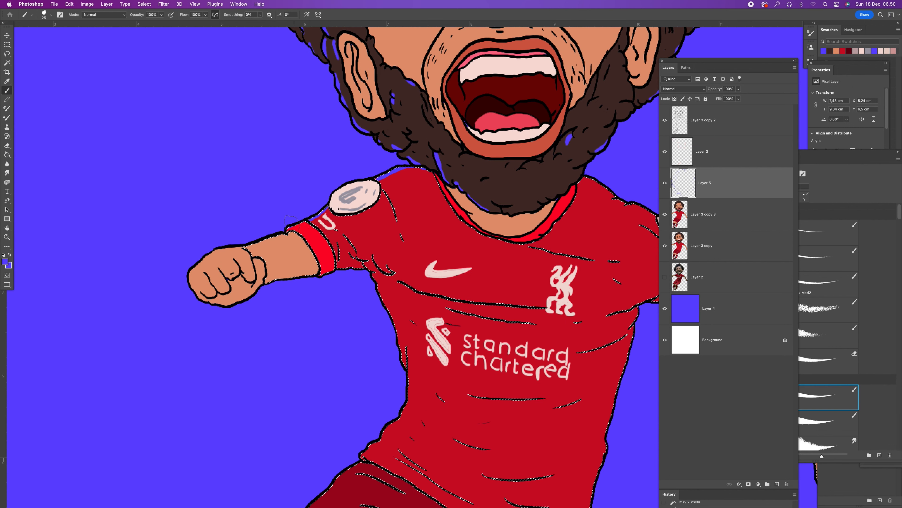
{"action": "left_click", "coordinate": [324, 245]}
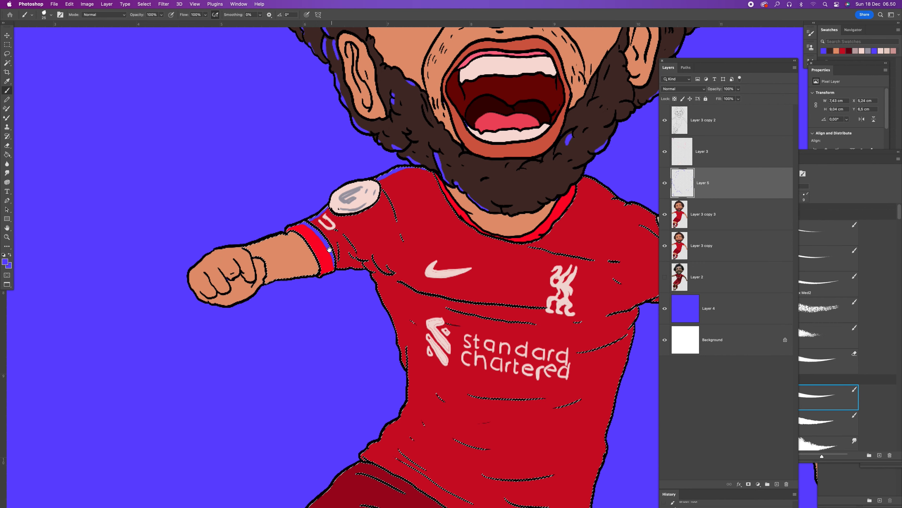
{"action": "scroll", "coordinate": [313, 248], "scroll_direction": "left", "scroll_amount": 5}
{"action": "left_click_drag", "start_coordinate": [335, 243], "coordinate": [352, 243]}
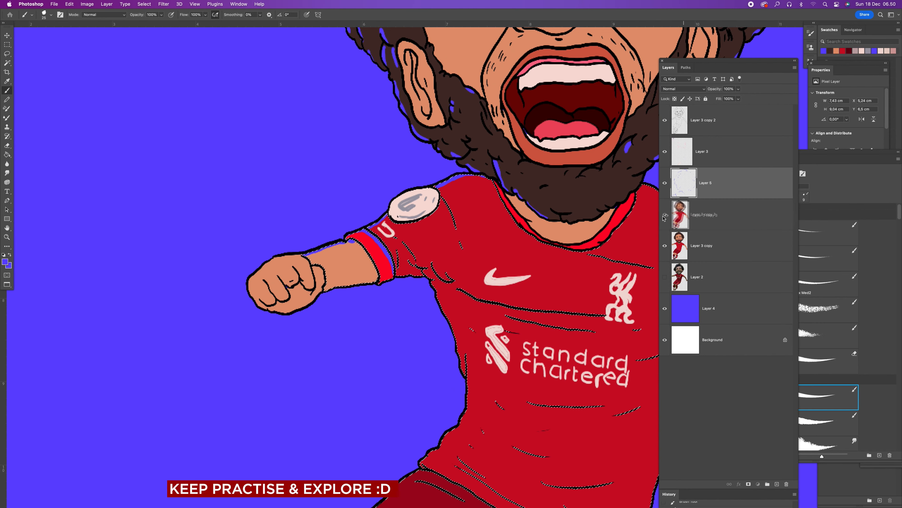
Add the left fist to the selection from Layer 3 copy 3 and paint its outer-edge highlight on Layer 5
{"action": "left_click", "coordinate": [679, 215]}
{"action": "key", "text": "w"}
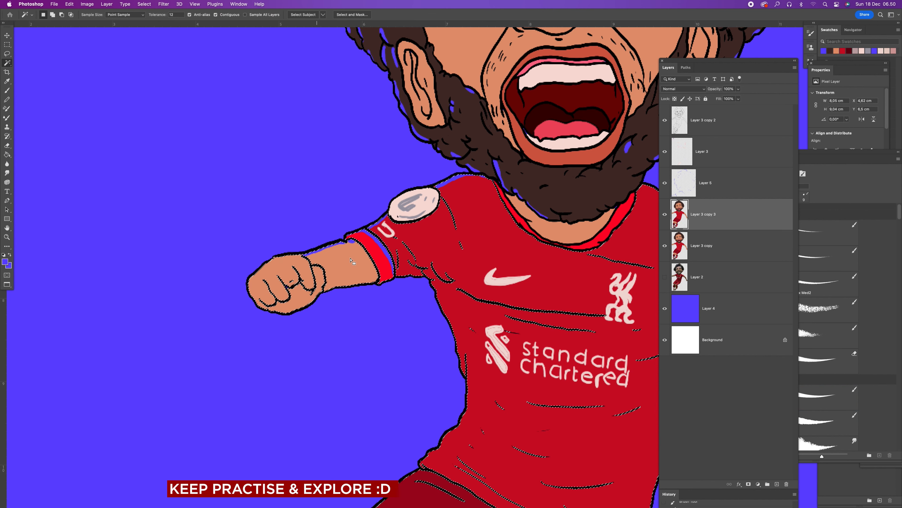
{"action": "left_click", "coordinate": [692, 183]}
{"action": "key", "text": "b"}
{"action": "mouse_move", "coordinate": [295, 257]}
{"action": "left_mouse_down"}
{"action": "mouse_move", "coordinate": [262, 267]}
{"action": "mouse_move", "coordinate": [250, 291]}
{"action": "left_mouse_up"}
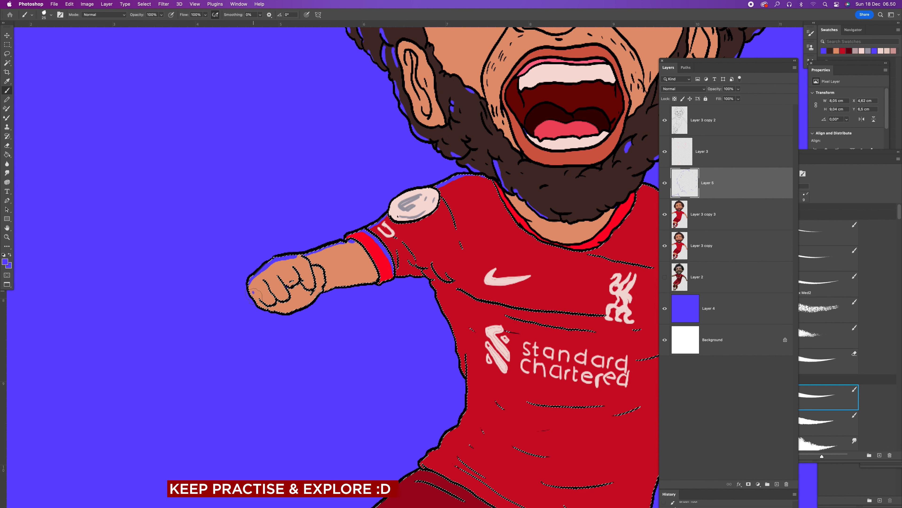
{"action": "key", "text": "super+z"}
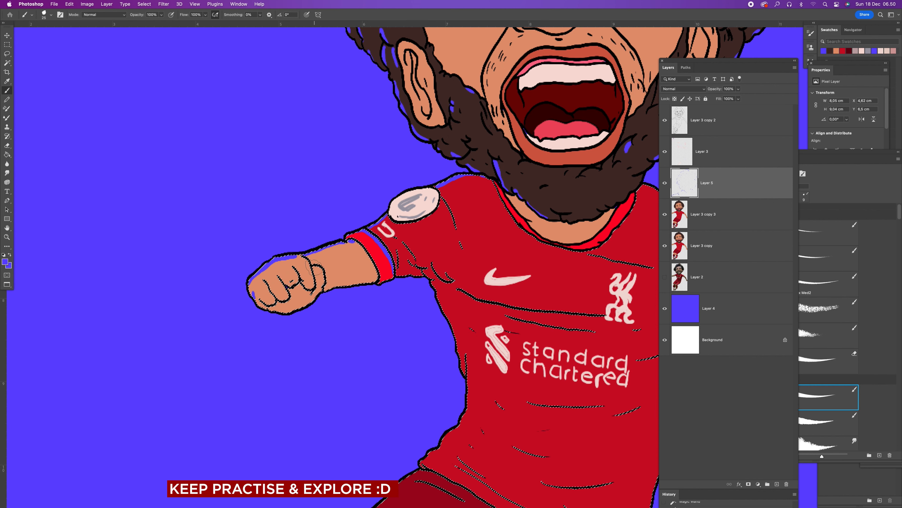
Paint blue-violet highlights on the shirt's shoulder seam, collar, left side and the chest fold below the swoosh
{"action": "scroll", "coordinate": [319, 270], "scroll_direction": "down", "scroll_amount": 3}
{"action": "scroll", "coordinate": [320, 269], "scroll_direction": "right", "scroll_amount": 4}
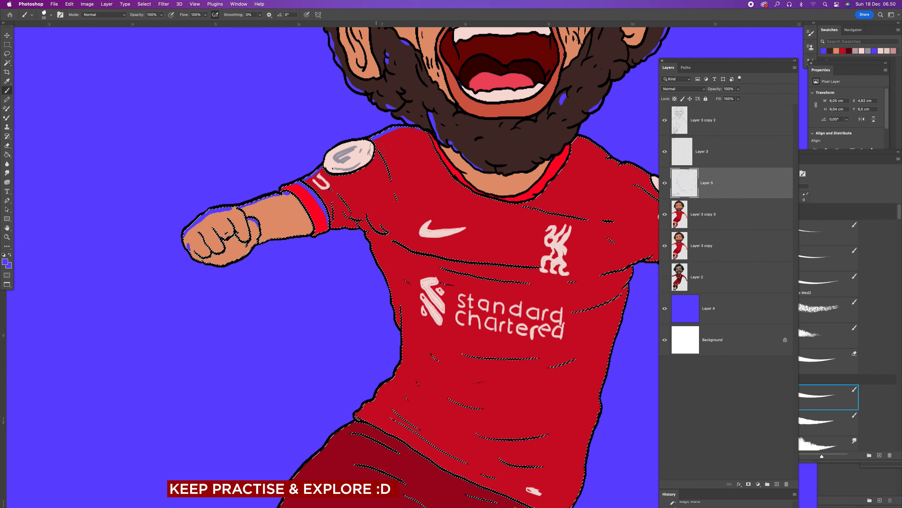
{"action": "left_click_drag", "start_coordinate": [379, 152], "coordinate": [388, 171]}
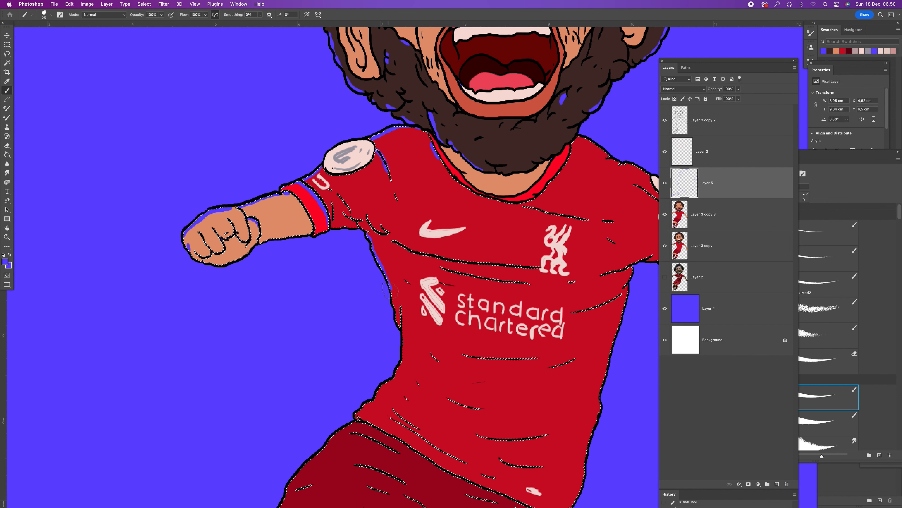
{"action": "scroll", "coordinate": [392, 308], "scroll_direction": "down", "scroll_amount": 3}
{"action": "scroll", "coordinate": [392, 308], "scroll_direction": "right", "scroll_amount": 2}
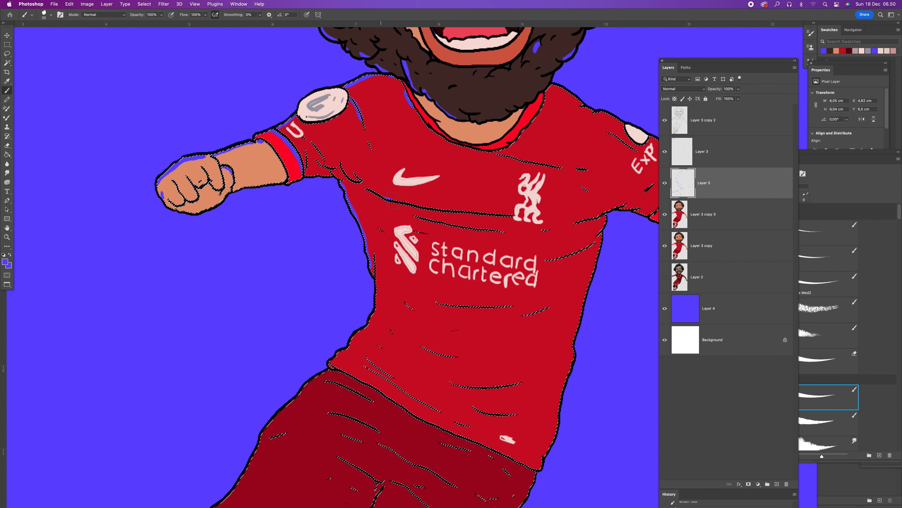
{"action": "scroll", "coordinate": [448, 212], "scroll_direction": "down", "scroll_amount": 4}
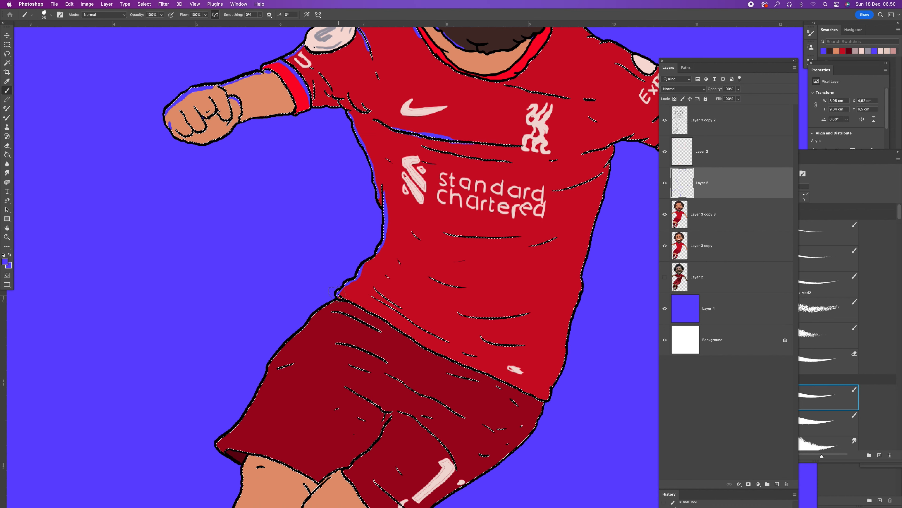
Paint blue-violet highlights along the left edge of the shorts, their upper folds and the seam between the legs
{"action": "scroll", "coordinate": [336, 292], "scroll_direction": "down", "scroll_amount": 4}
{"action": "scroll", "coordinate": [336, 292], "scroll_direction": "left", "scroll_amount": 1}
{"action": "left_click_drag", "start_coordinate": [267, 344], "coordinate": [315, 265]}
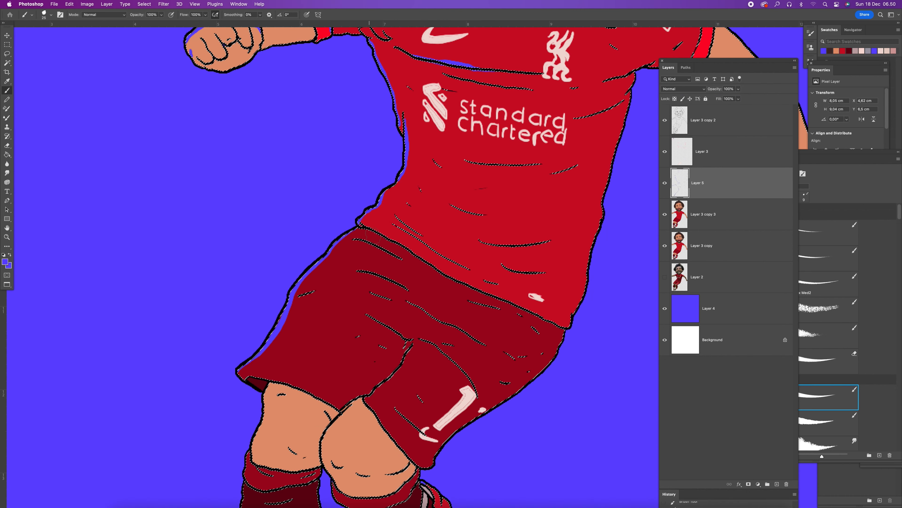
{"action": "scroll", "coordinate": [383, 248], "scroll_direction": "down", "scroll_amount": 3}
{"action": "scroll", "coordinate": [382, 247], "scroll_direction": "right", "scroll_amount": 1}
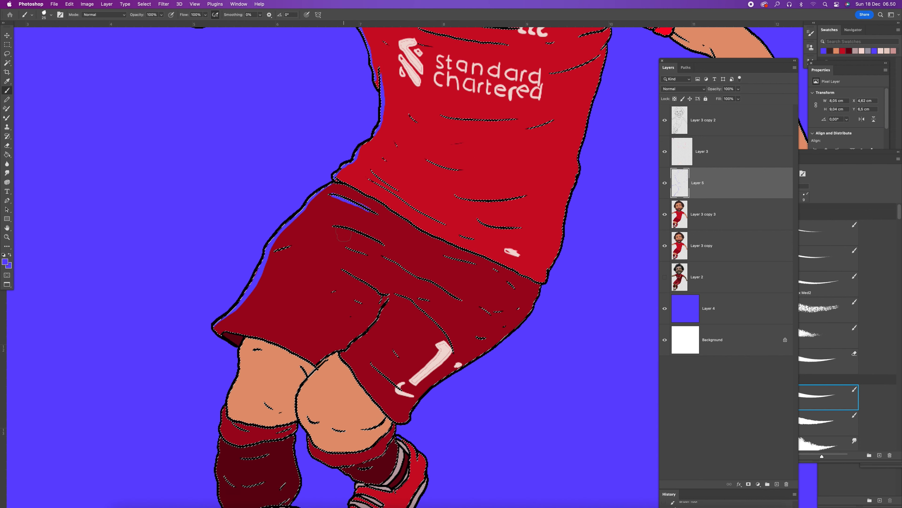
{"action": "scroll", "coordinate": [381, 244], "scroll_direction": "down", "scroll_amount": 3}
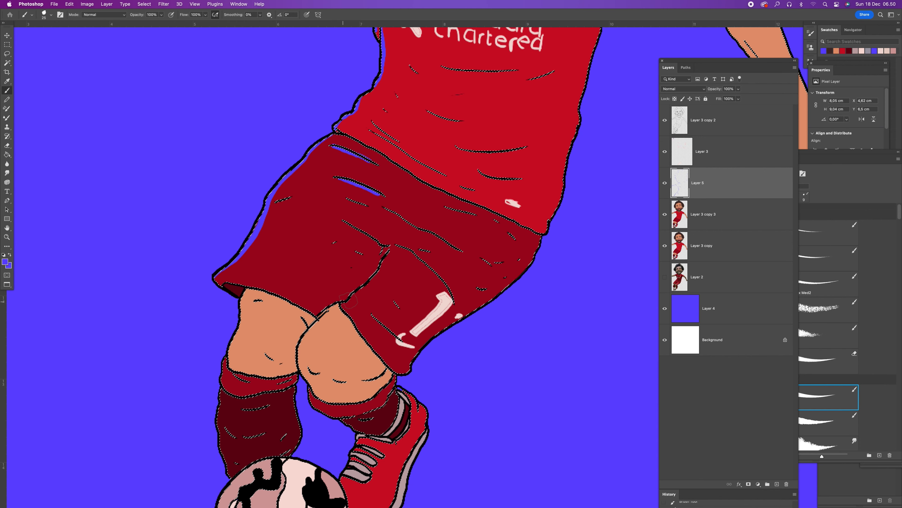
{"action": "scroll", "coordinate": [381, 269], "scroll_direction": "down", "scroll_amount": 5}
{"action": "scroll", "coordinate": [381, 269], "scroll_direction": "left", "scroll_amount": 3}
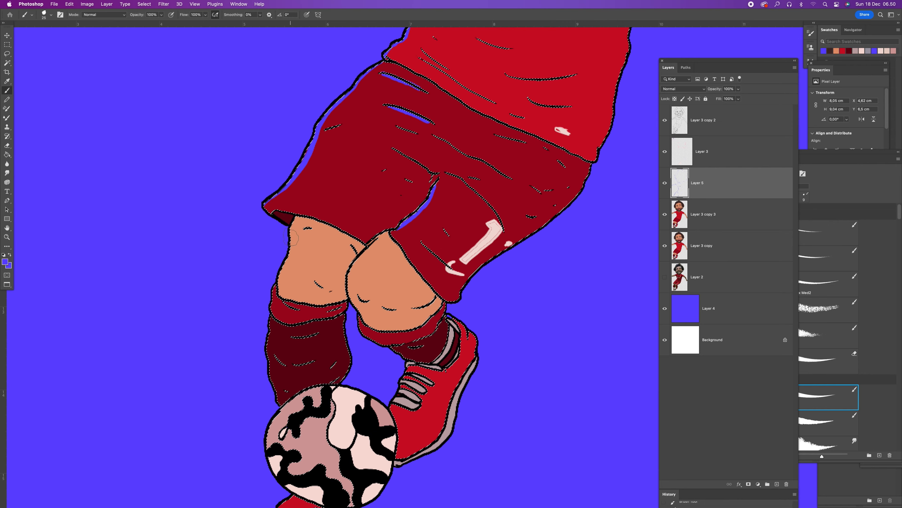
Paint blue-violet highlights on Layer 5 along the left edges of the knees, the sock cuffs and the ball, then clear the selection
{"action": "scroll", "coordinate": [275, 290], "scroll_direction": "down", "scroll_amount": 4}
{"action": "scroll", "coordinate": [276, 290], "scroll_direction": "left", "scroll_amount": 1}
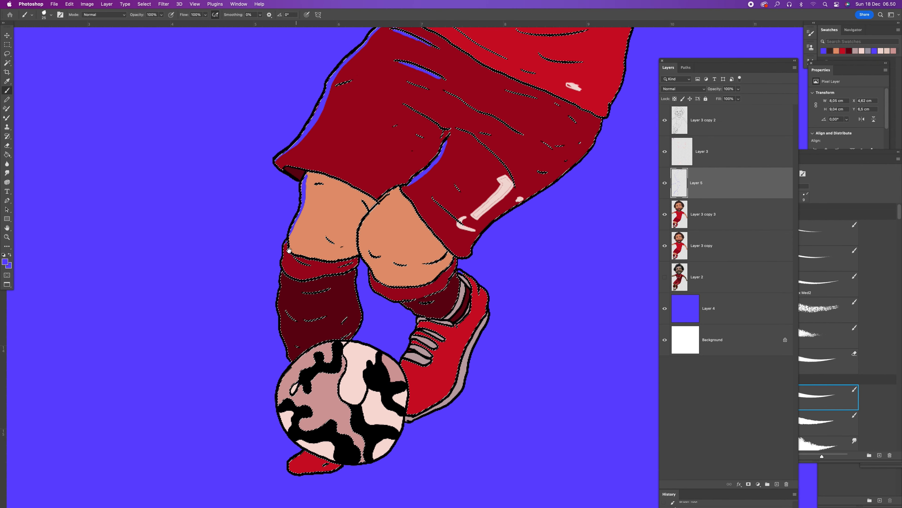
{"action": "left_click_drag", "start_coordinate": [303, 267], "coordinate": [284, 264]}
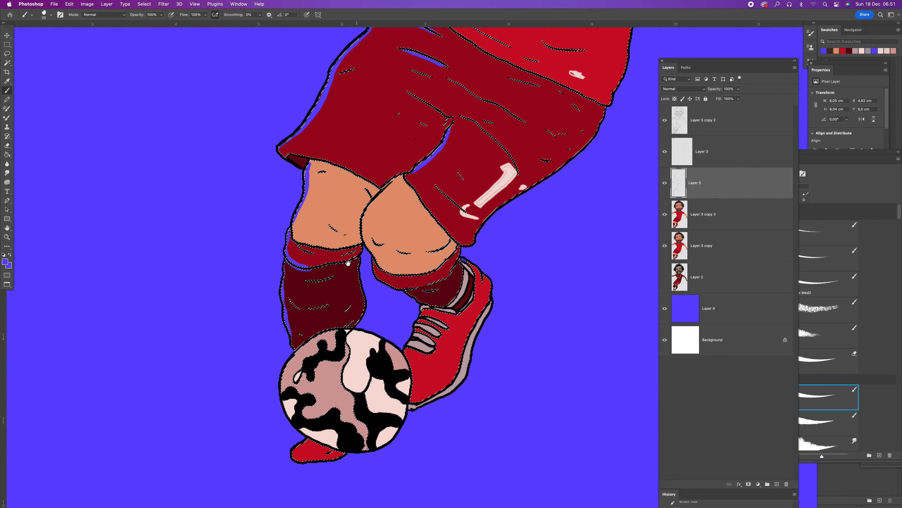
{"action": "scroll", "coordinate": [347, 263], "scroll_direction": "down", "scroll_amount": 3}
{"action": "scroll", "coordinate": [347, 263], "scroll_direction": "right", "scroll_amount": 2}
{"action": "left_click_drag", "start_coordinate": [362, 253], "coordinate": [382, 256]}
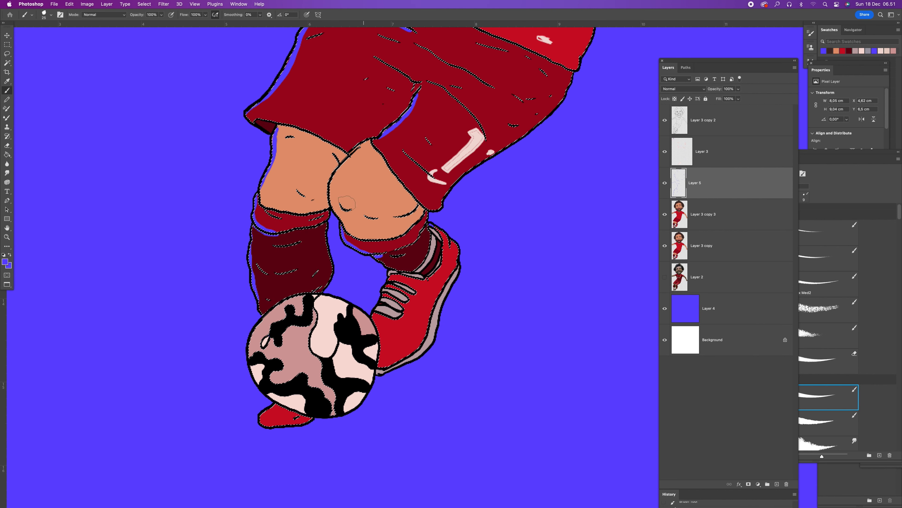
{"action": "key", "text": "super+z"}
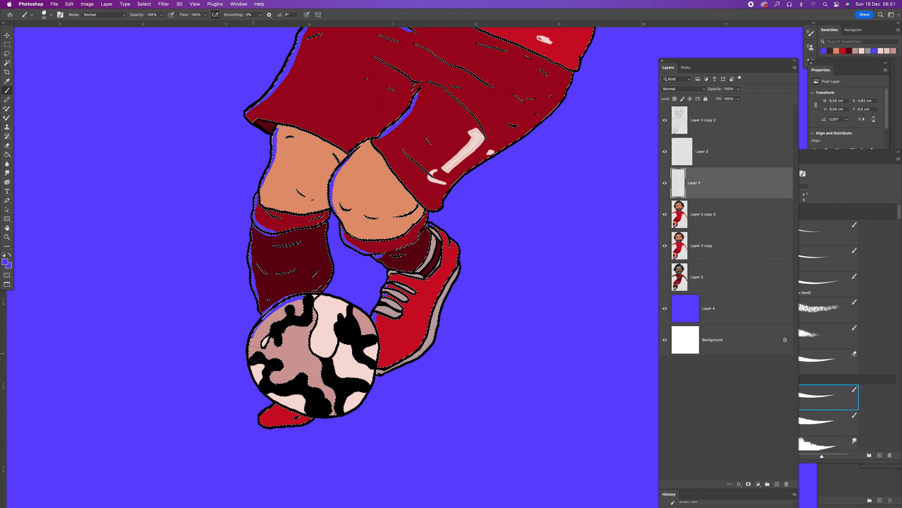
{"action": "key", "text": "z"}
{"action": "left_click", "coordinate": [400, 243], "text": "alt"}
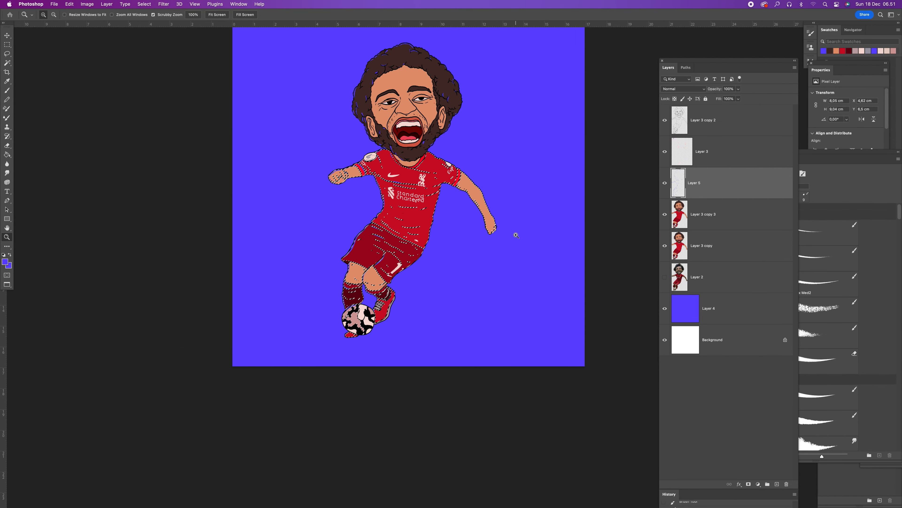
{"action": "key", "text": "super+d"}
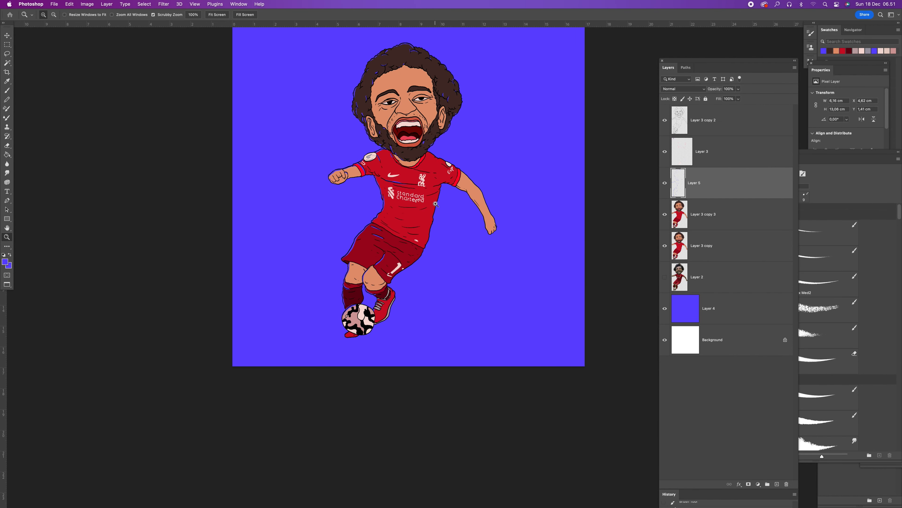
Lasso the right side of the head on Layer 5, delete the highlights inside it and deselect
{"action": "scroll", "coordinate": [435, 204], "scroll_direction": "left", "scroll_amount": 1}
{"action": "left_click_drag", "start_coordinate": [420, 225], "coordinate": [443, 311]}
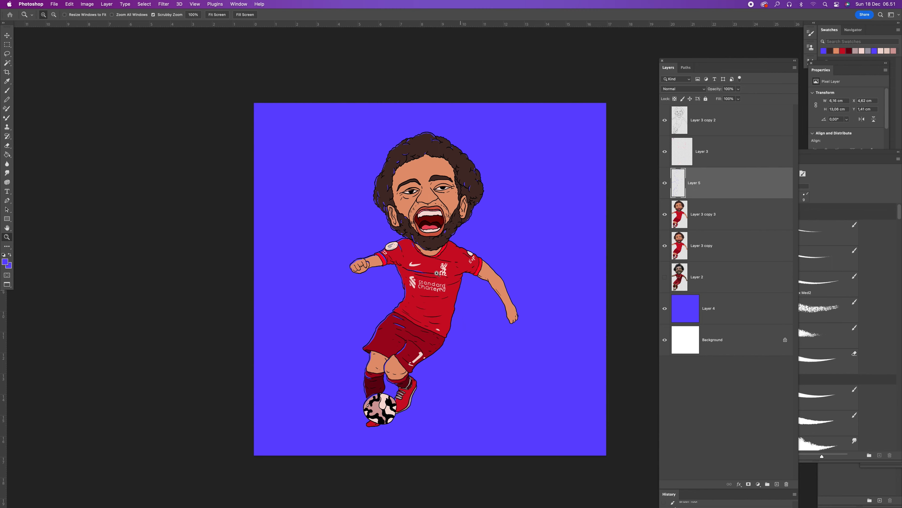
{"action": "left_click", "coordinate": [465, 211]}
{"action": "left_click", "coordinate": [455, 210], "text": "alt"}
{"action": "left_click", "coordinate": [454, 209]}
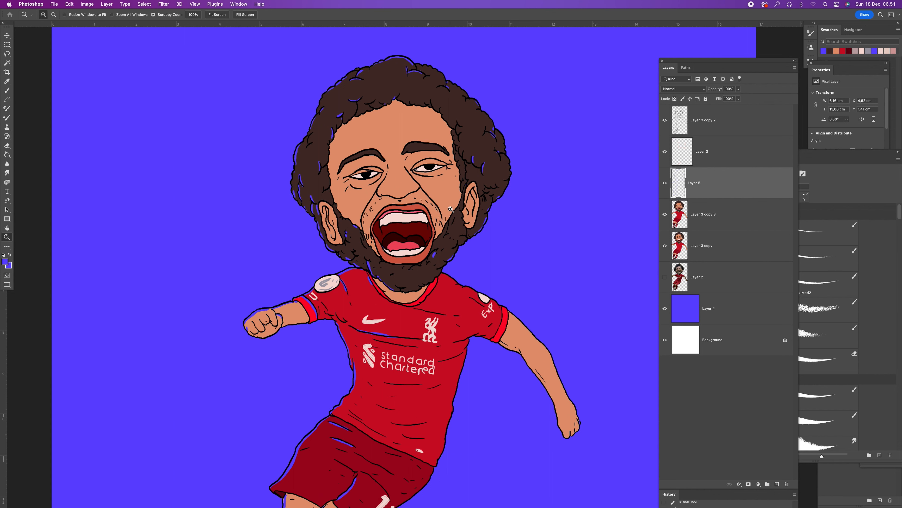
{"action": "key", "text": "l"}
{"action": "mouse_move", "coordinate": [510, 254]}
{"action": "left_mouse_down"}
{"action": "mouse_move", "coordinate": [479, 269]}
{"action": "mouse_move", "coordinate": [434, 273]}
{"action": "mouse_move", "coordinate": [328, 144]}
{"action": "mouse_move", "coordinate": [327, 109]}
{"action": "mouse_move", "coordinate": [401, 65]}
{"action": "mouse_move", "coordinate": [532, 82]}
{"action": "mouse_move", "coordinate": [585, 184]}
{"action": "mouse_move", "coordinate": [588, 220]}
{"action": "left_mouse_up"}
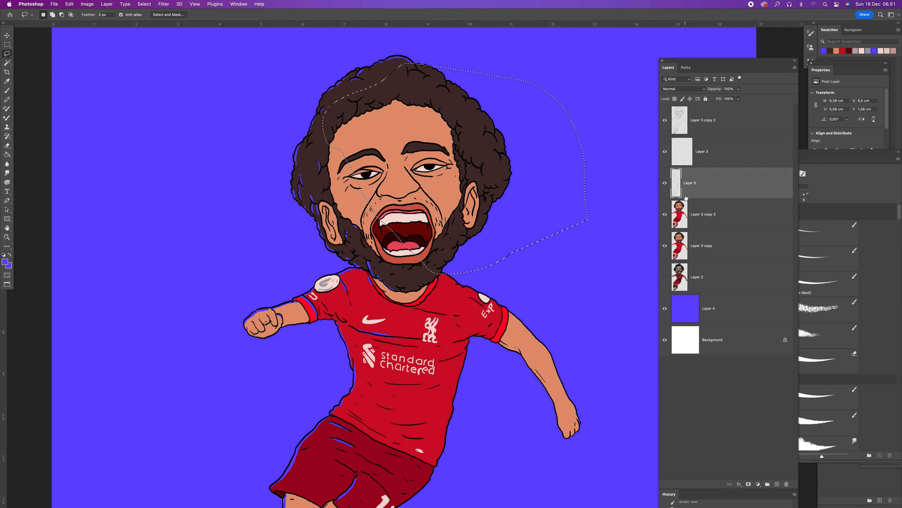
{"action": "key", "text": "super+d"}
{"action": "key", "text": "z"}
{"action": "key", "text": "super+minus"}
{"action": "key", "text": "super+minus"}
{"action": "key", "text": "super+minus"}
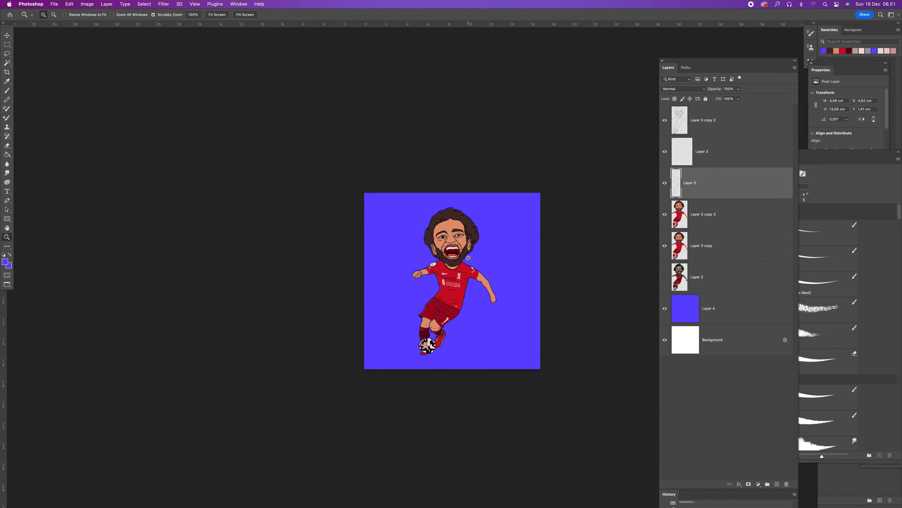
Select the face skin on Layer 3 copy 3 and brush thin highlights under the left eye and along the nose's left side on Layer 5
{"action": "left_click", "coordinate": [469, 258]}
{"action": "left_click", "coordinate": [469, 258]}
{"action": "left_click", "coordinate": [469, 258]}
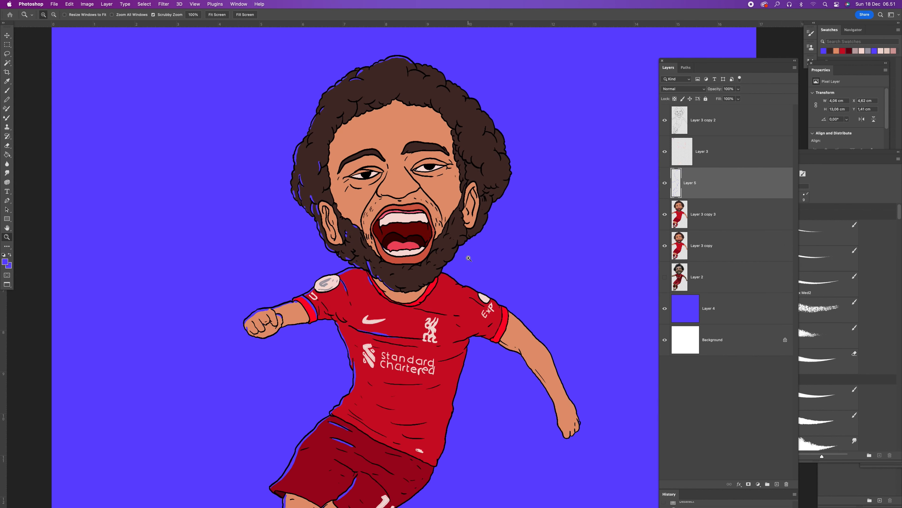
{"action": "left_click", "coordinate": [698, 222]}
{"action": "key", "text": "w"}
{"action": "left_click", "coordinate": [461, 184]}
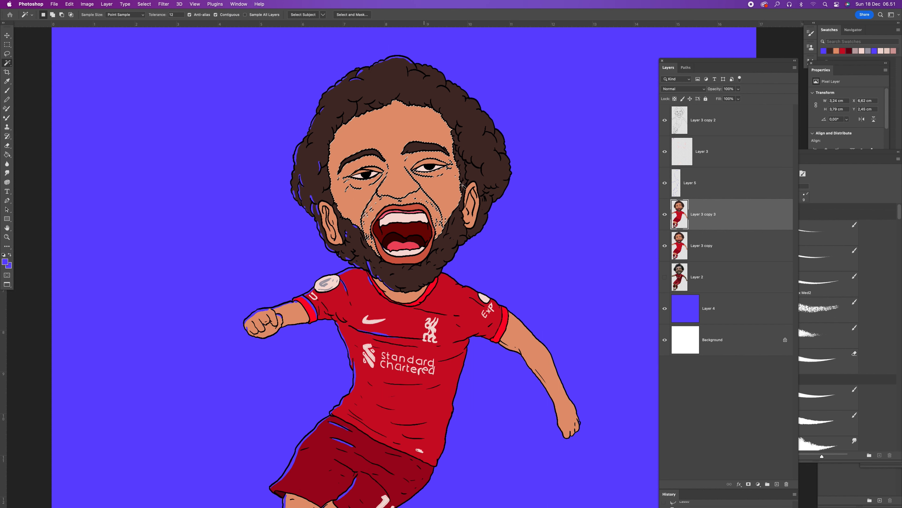
{"action": "left_click", "coordinate": [705, 196]}
{"action": "key", "text": "z"}
{"action": "left_click", "coordinate": [390, 191]}
{"action": "key", "text": "b"}
{"action": "key", "text": "bracketleft"}
{"action": "key", "text": "bracketleft"}
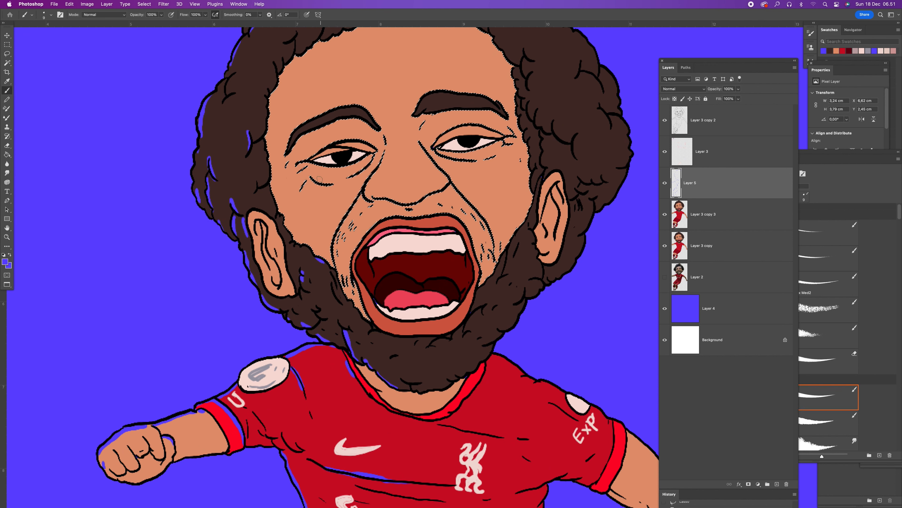
{"action": "left_click_drag", "start_coordinate": [312, 177], "coordinate": [329, 183]}
{"action": "left_click_drag", "start_coordinate": [386, 150], "coordinate": [365, 199]}
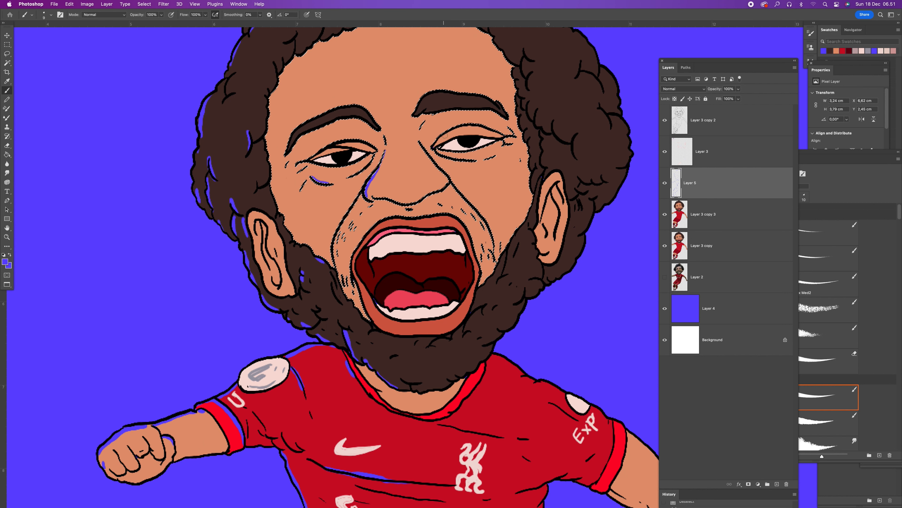
On Layer 3 copy 3, brush blue-violet highlights on the right upper eyelid and the left eyebrow's edge
{"action": "key", "text": "w"}
{"action": "left_click", "coordinate": [714, 220]}
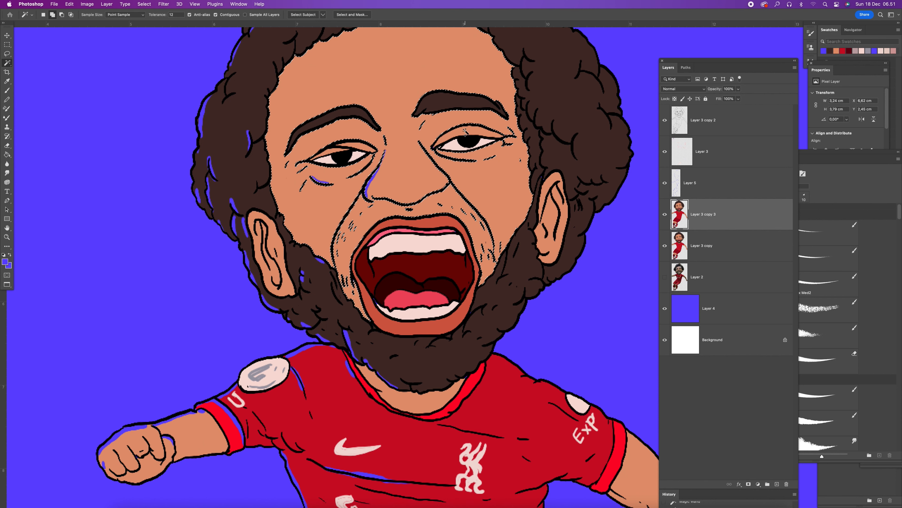
{"action": "key", "text": "b"}
{"action": "left_click_drag", "start_coordinate": [434, 147], "coordinate": [466, 126]}
{"action": "scroll", "coordinate": [312, 140], "scroll_direction": "up", "scroll_amount": 3}
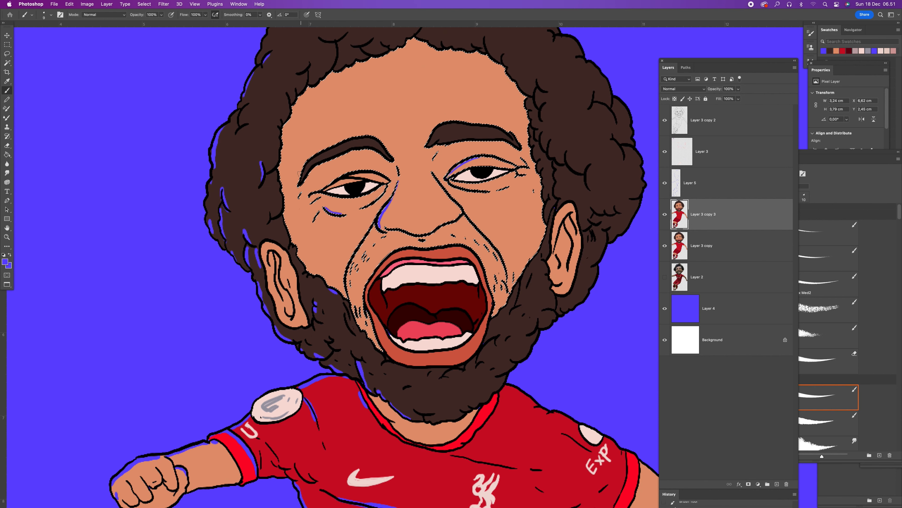
{"action": "left_click_drag", "start_coordinate": [301, 184], "coordinate": [321, 151]}
{"action": "scroll", "coordinate": [352, 268], "scroll_direction": "down", "scroll_amount": 4}
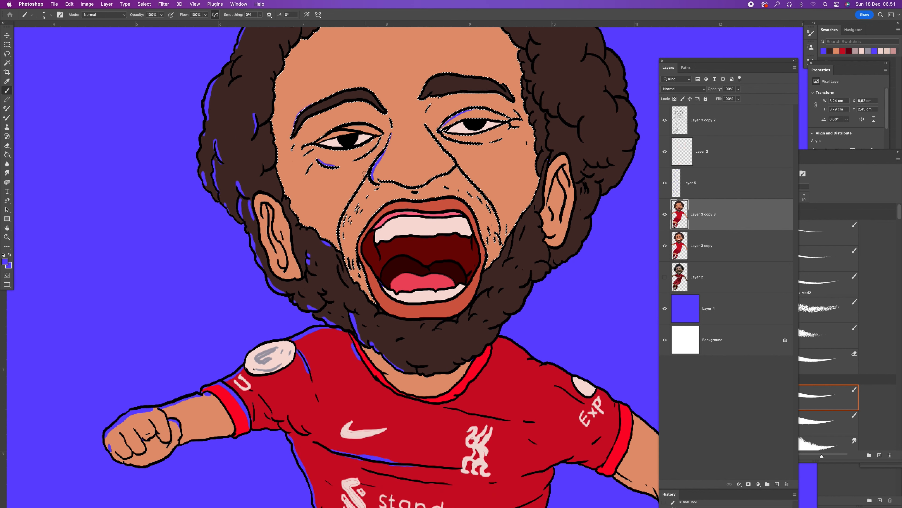
Brush highlights along the left smile line and the upper lip's left edge on Layer 3 copy 3, then deselect
{"action": "left_click_drag", "start_coordinate": [363, 178], "coordinate": [350, 201]}
{"action": "scroll", "coordinate": [350, 201], "scroll_direction": "down", "scroll_amount": 3}
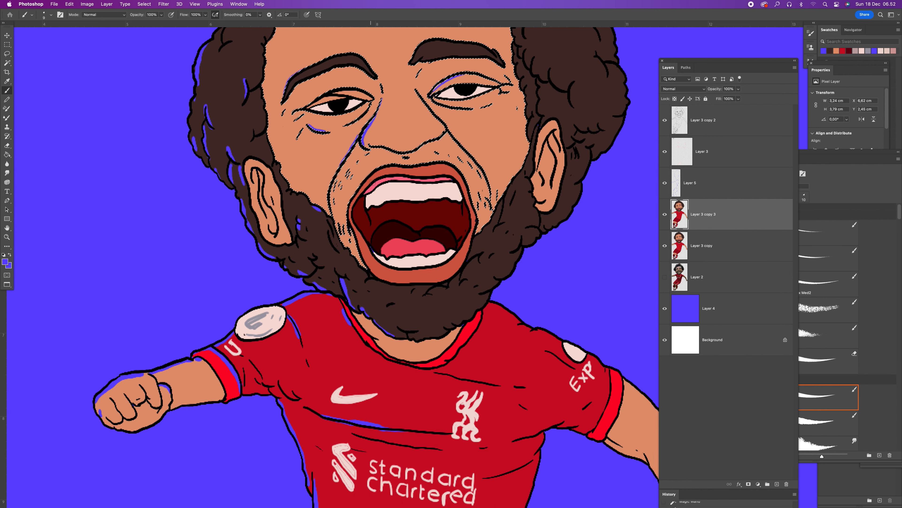
{"action": "left_click_drag", "start_coordinate": [388, 163], "coordinate": [350, 201]}
{"action": "key", "text": "z"}
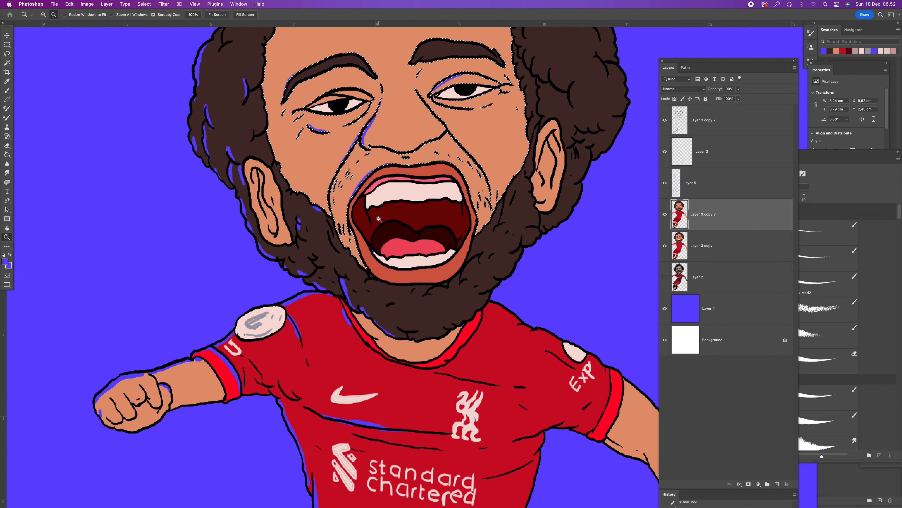
{"action": "left_click", "coordinate": [373, 227], "text": "alt"}
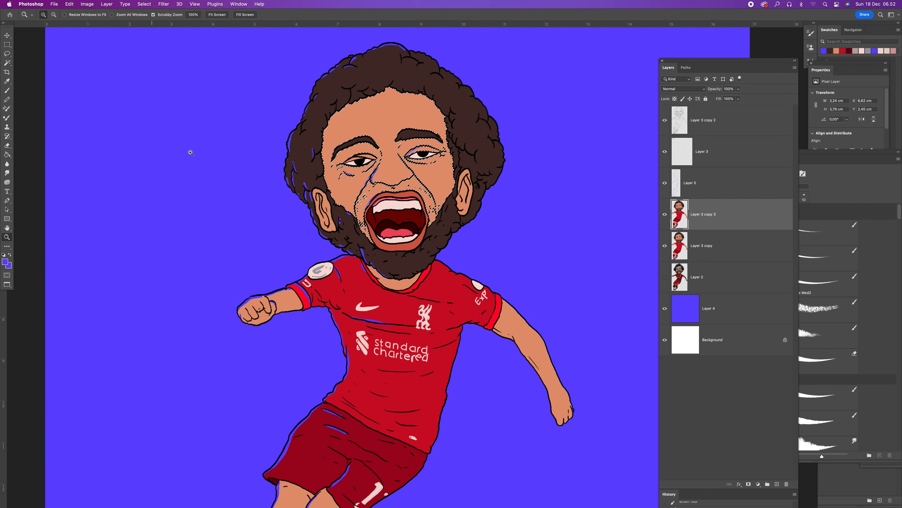
{"action": "key", "text": "super+d"}
Select the right arm and shirt from Layer 3 copy 3, paint a highlight along the arm's lower edge on Layer 5, and deselect
{"action": "key", "text": "w"}
{"action": "left_click", "coordinate": [518, 326]}
{"action": "left_click", "coordinate": [472, 316], "text": "shift"}
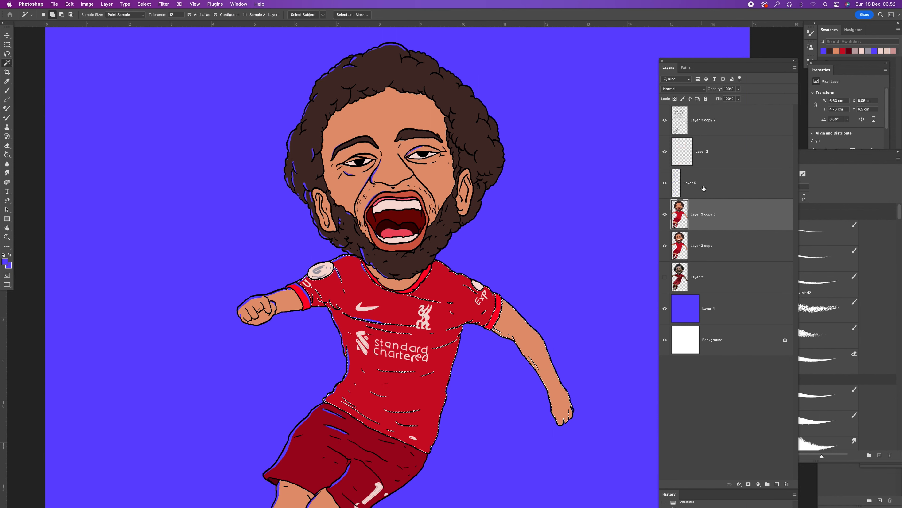
{"action": "left_click", "coordinate": [696, 188]}
{"action": "key", "text": "z"}
{"action": "left_click", "coordinate": [530, 321]}
{"action": "key", "text": "b"}
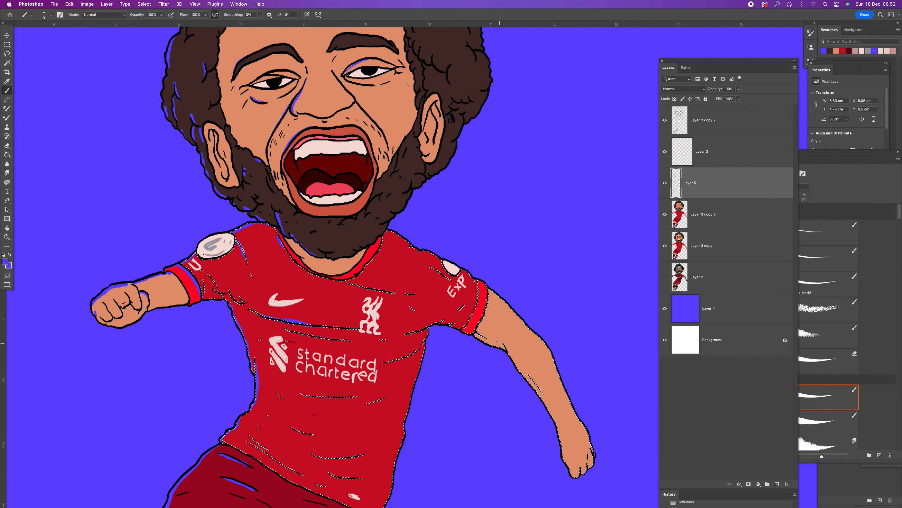
{"action": "mouse_move", "coordinate": [477, 338]}
{"action": "left_mouse_down"}
{"action": "mouse_move", "coordinate": [503, 348]}
{"action": "mouse_move", "coordinate": [482, 340]}
{"action": "mouse_move", "coordinate": [491, 335]}
{"action": "mouse_move", "coordinate": [512, 352]}
{"action": "mouse_move", "coordinate": [504, 344]}
{"action": "mouse_move", "coordinate": [532, 383]}
{"action": "left_mouse_up"}
{"action": "key", "text": "super+d"}
Review the whole caricature and inspect the highlights on the head, torso and arms up close
{"action": "key", "text": "z"}
{"action": "left_click", "coordinate": [435, 263], "text": "alt"}
{"action": "left_click", "coordinate": [435, 263], "text": "alt"}
{"action": "left_click", "coordinate": [435, 263], "text": "alt"}
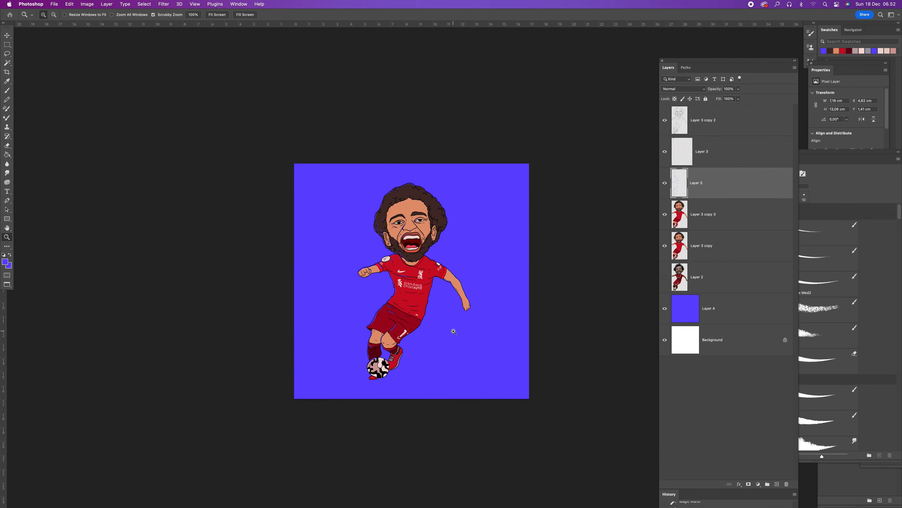
{"action": "left_click", "coordinate": [439, 258]}
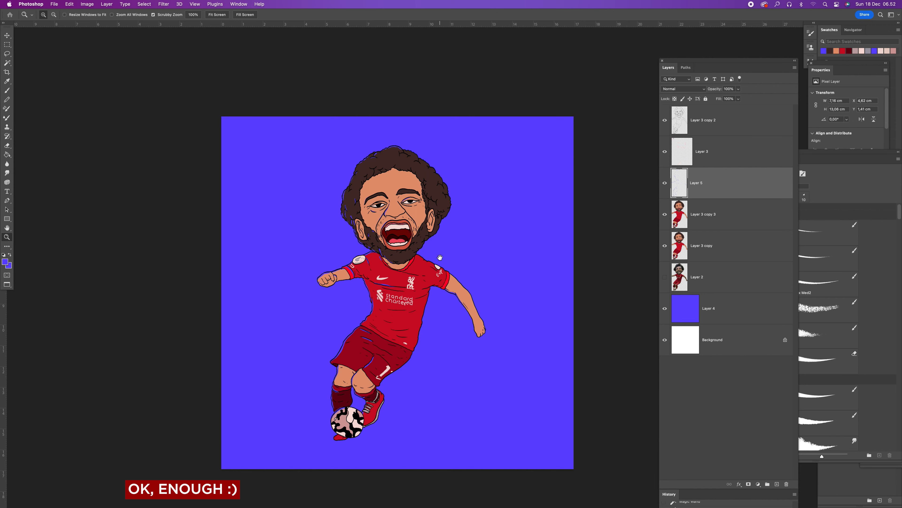
{"action": "left_click_drag", "start_coordinate": [440, 257], "coordinate": [442, 250]}
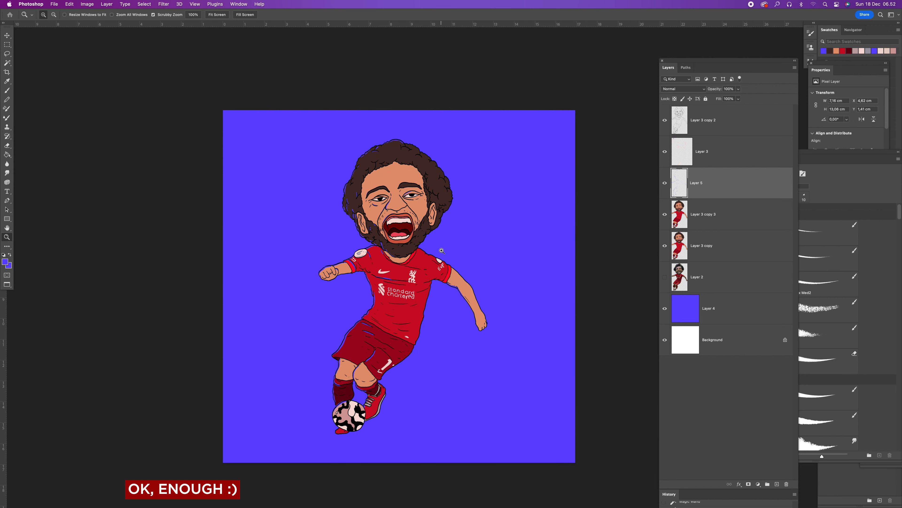
{"action": "left_click", "coordinate": [442, 250]}
{"action": "left_click", "coordinate": [442, 251], "text": "alt"}
{"action": "left_click", "coordinate": [442, 250]}
{"action": "left_click_drag", "start_coordinate": [386, 195], "coordinate": [422, 221]}
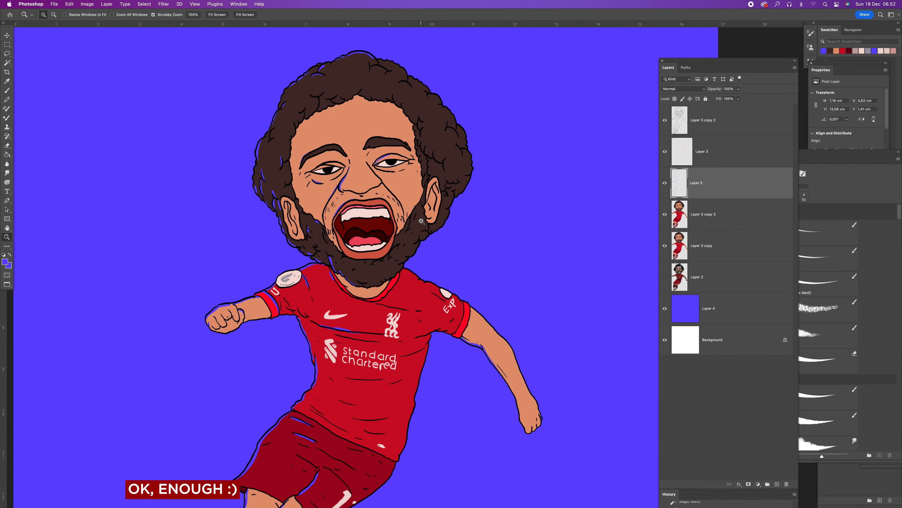
{"action": "left_click", "coordinate": [407, 220], "text": "alt"}
{"action": "left_click", "coordinate": [406, 221], "text": "alt"}
{"action": "left_click", "coordinate": [405, 220]}
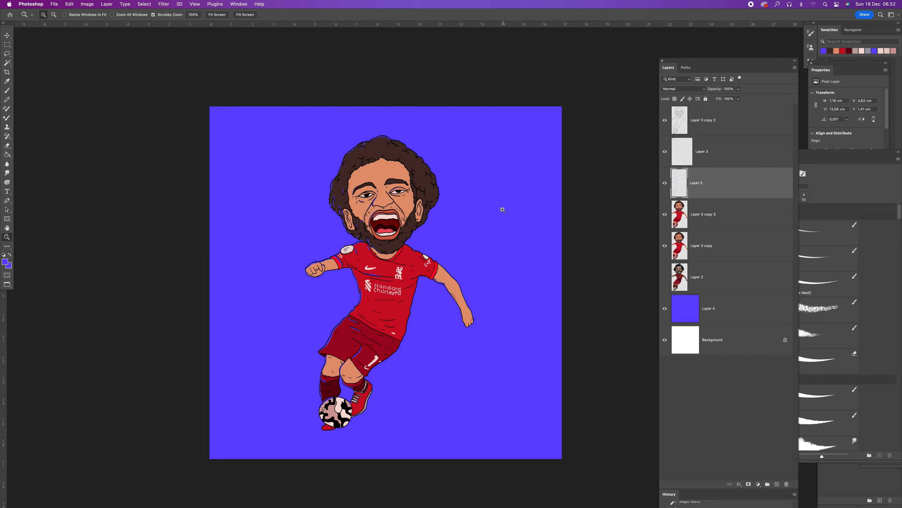
{"action": "left_click", "coordinate": [478, 210]}
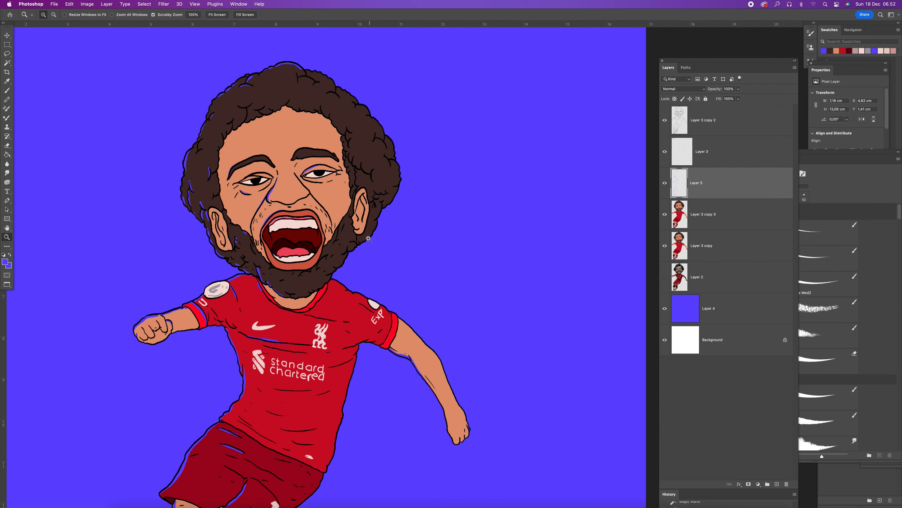
{"action": "key", "text": "alt"}
{"action": "left_click", "coordinate": [380, 237], "text": "alt"}
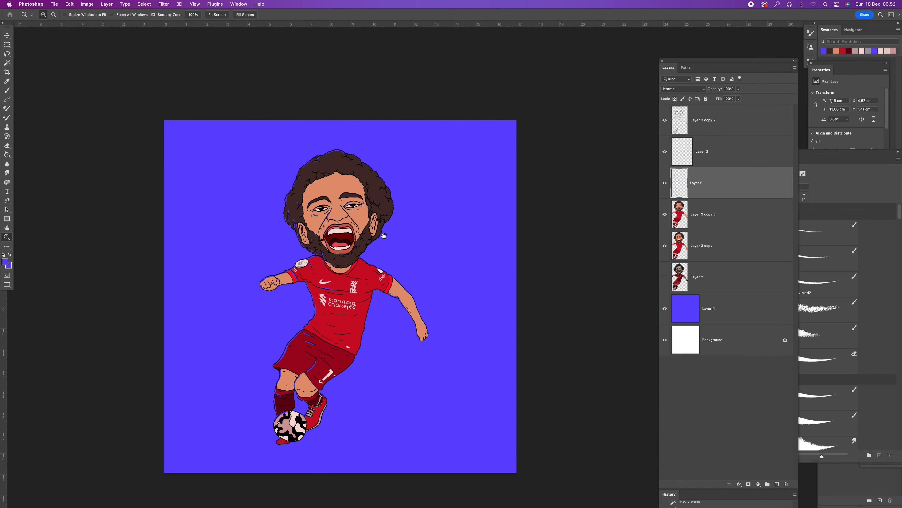
{"action": "left_click", "coordinate": [395, 236]}
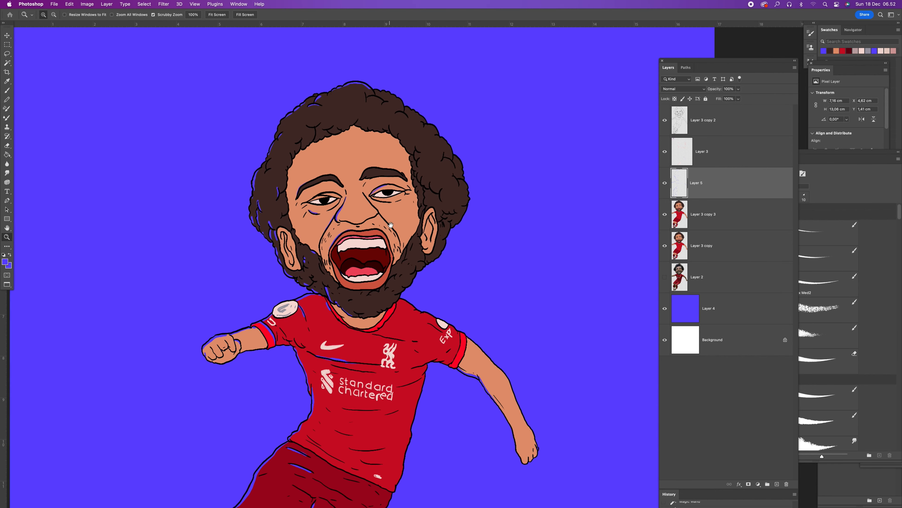
{"action": "left_click", "coordinate": [429, 238]}
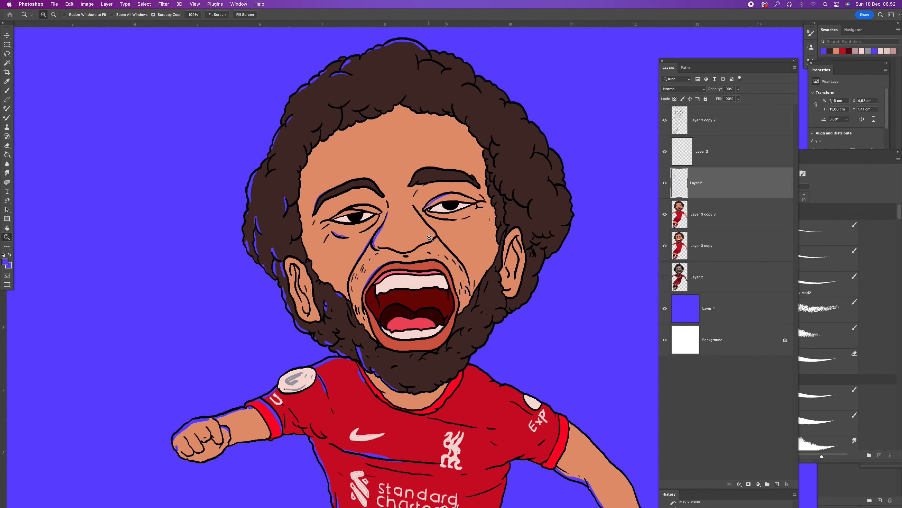